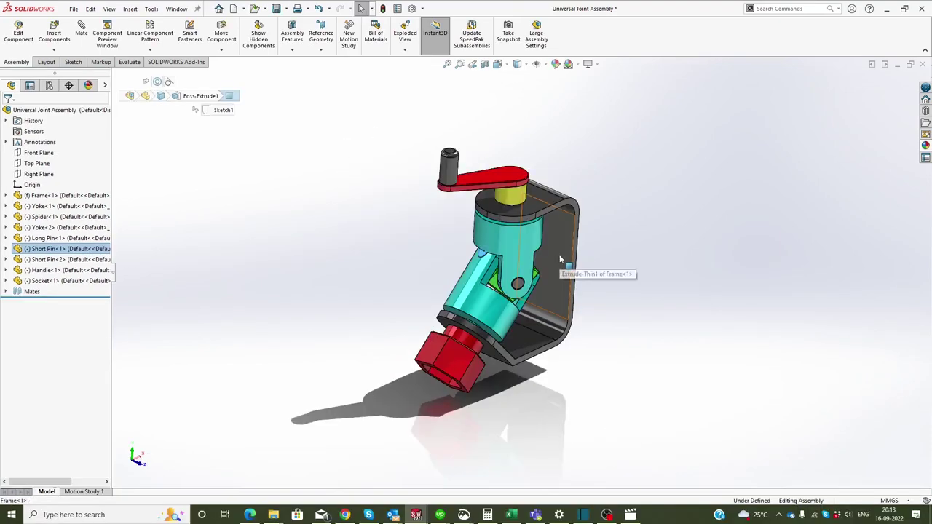
Examine the frame, the upper yoke and the spider of the universal joint assembly.
click(554, 267)
middle_drag(554, 268, 547, 270)
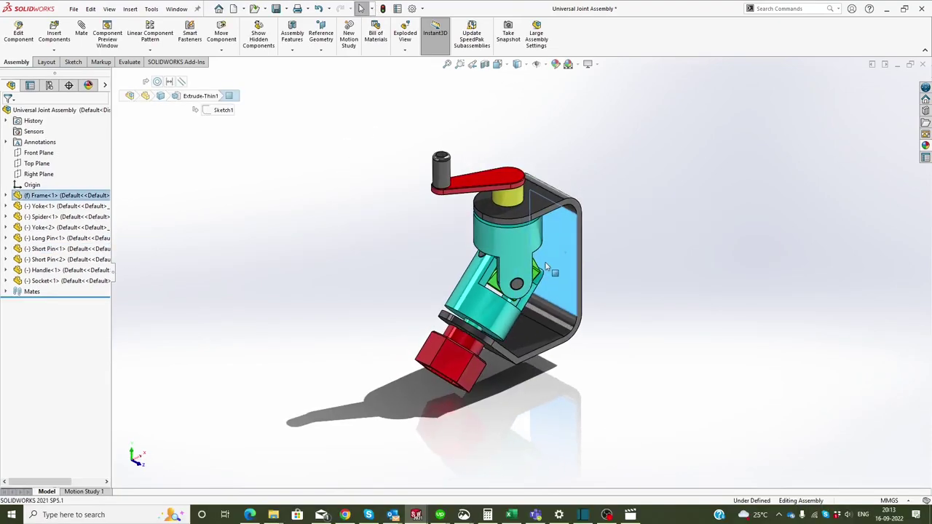
scroll(505, 226, down, 5)
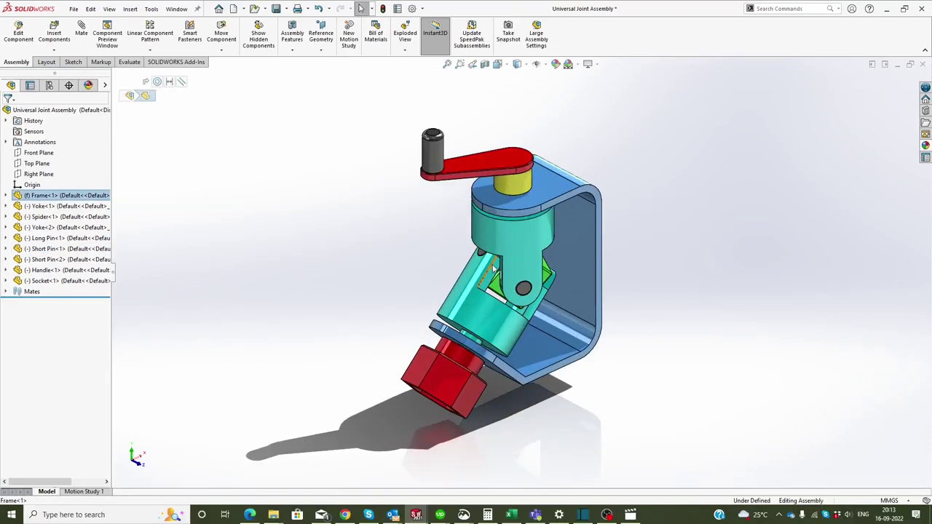
click(511, 215)
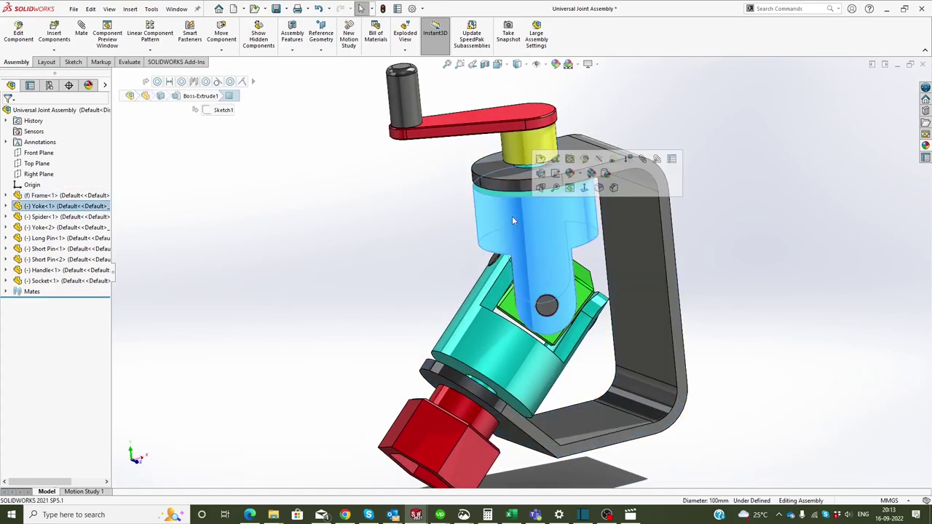
middle_drag(284, 272, 279, 317)
scroll(523, 224, down, 3)
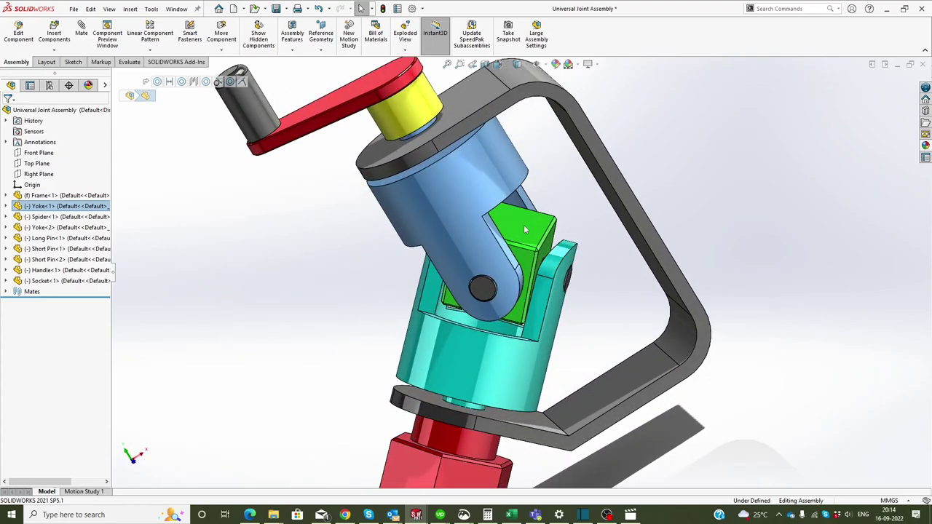
click(524, 224)
scroll(510, 262, down, 2)
scroll(540, 275, down, 2)
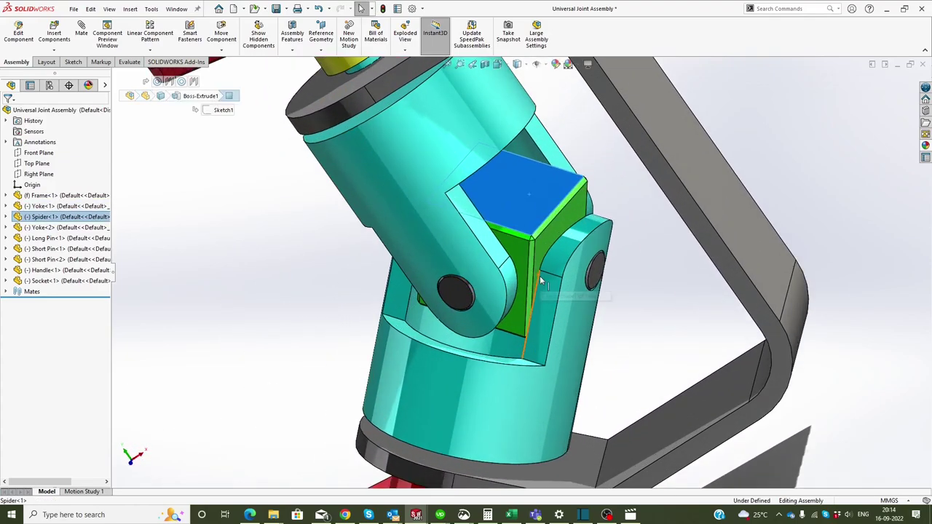
click(78, 219)
scroll(426, 266, up, 5)
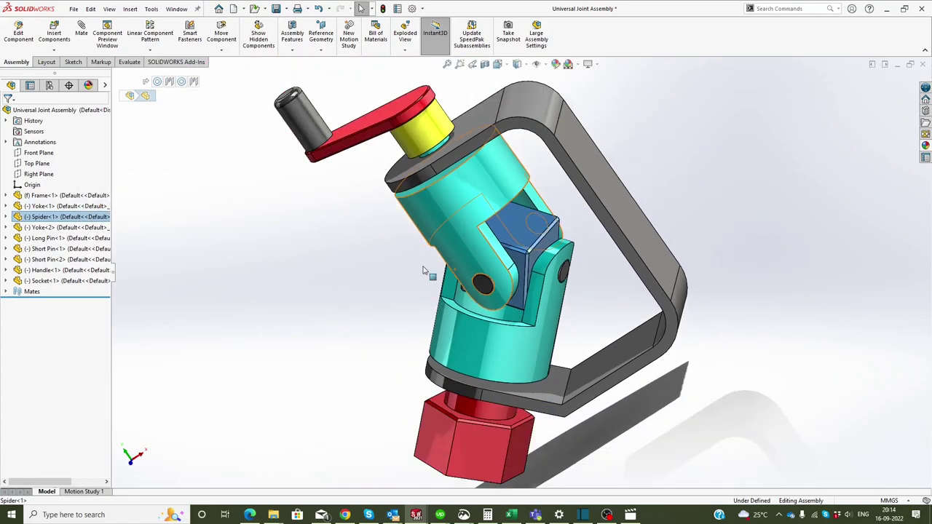
Examine the crank handle and the hexagonal socket of the universal joint assembly.
middle_drag(447, 302, 459, 348)
click(450, 155)
scroll(437, 138, down, 3)
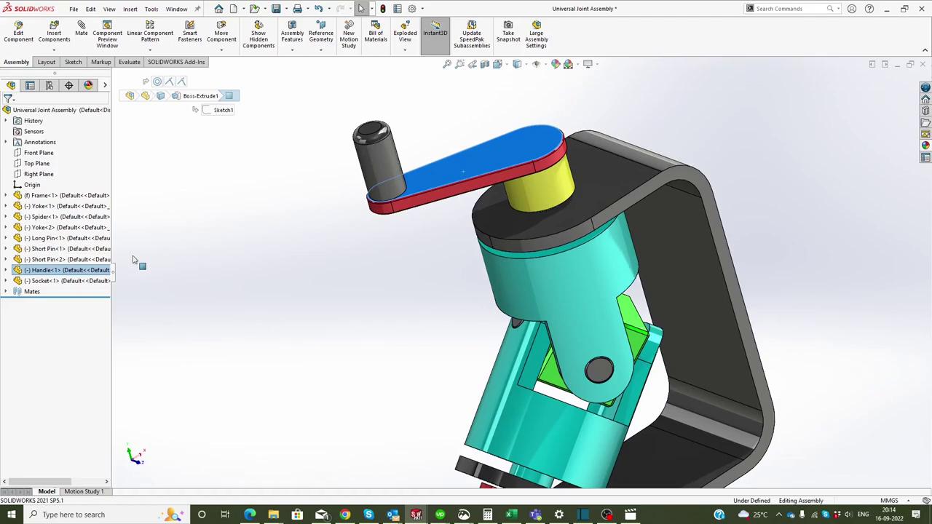
click(76, 271)
middle_drag(278, 258, 307, 240)
scroll(307, 240, up, 2)
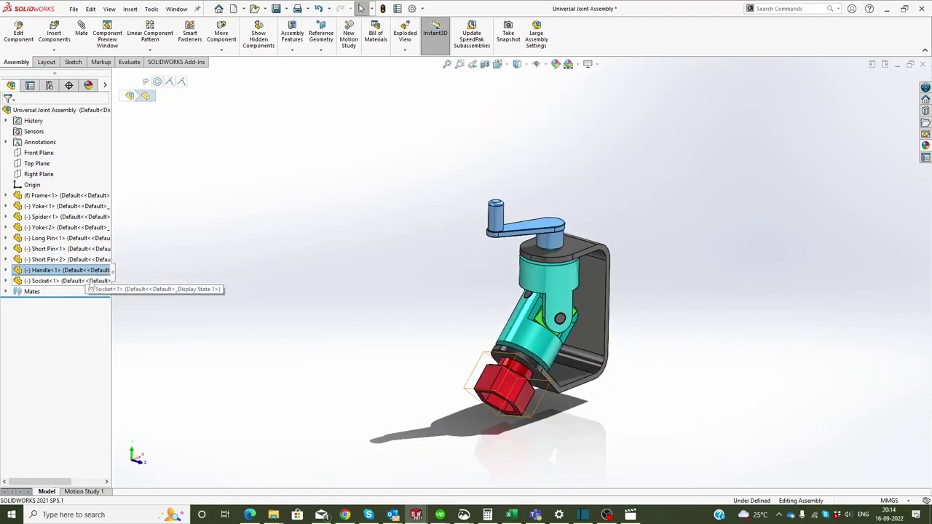
click(73, 282)
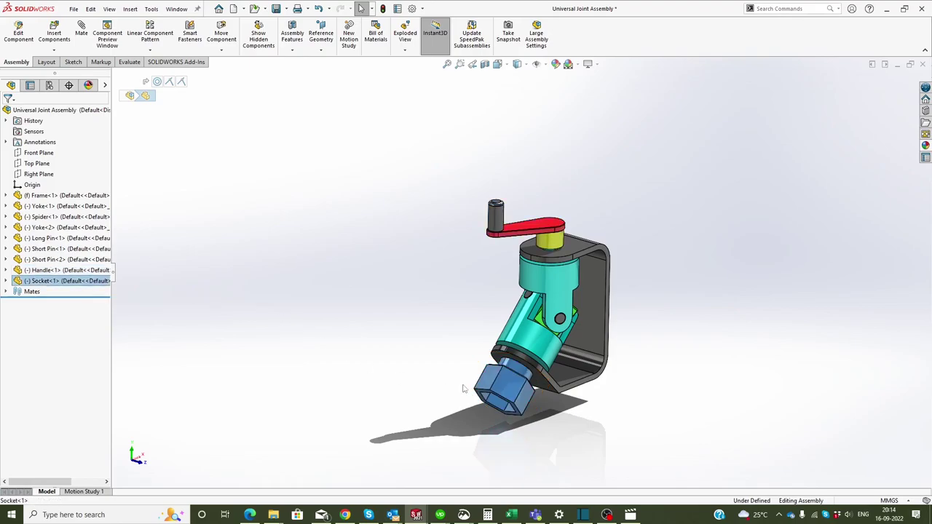
scroll(511, 370, down, 4)
middle_drag(541, 303, 515, 343)
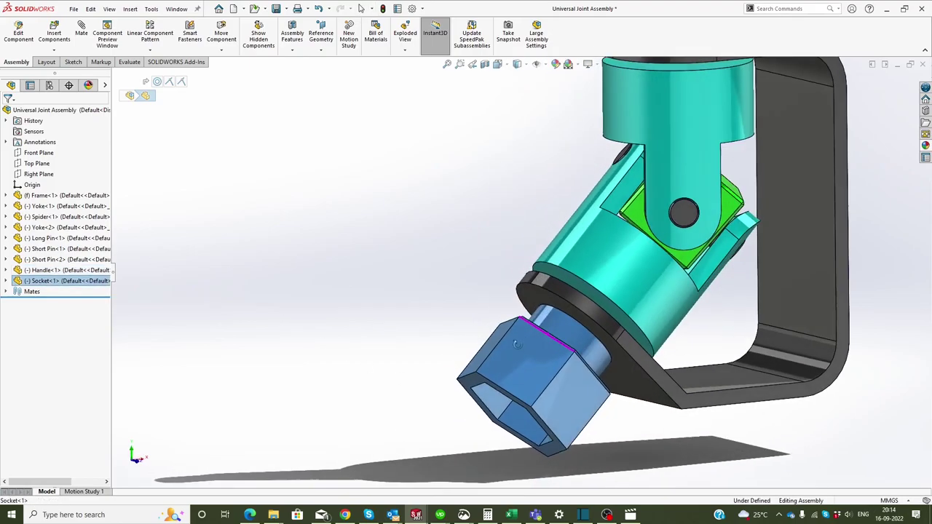
scroll(516, 344, up, 3)
scroll(582, 259, down, 3)
Examine the short pin in the lower yoke and the finished Frame part from other angles.
click(540, 243)
middle_drag(540, 243, 481, 222)
scroll(429, 185, up, 5)
click(463, 204)
scroll(463, 204, down, 5)
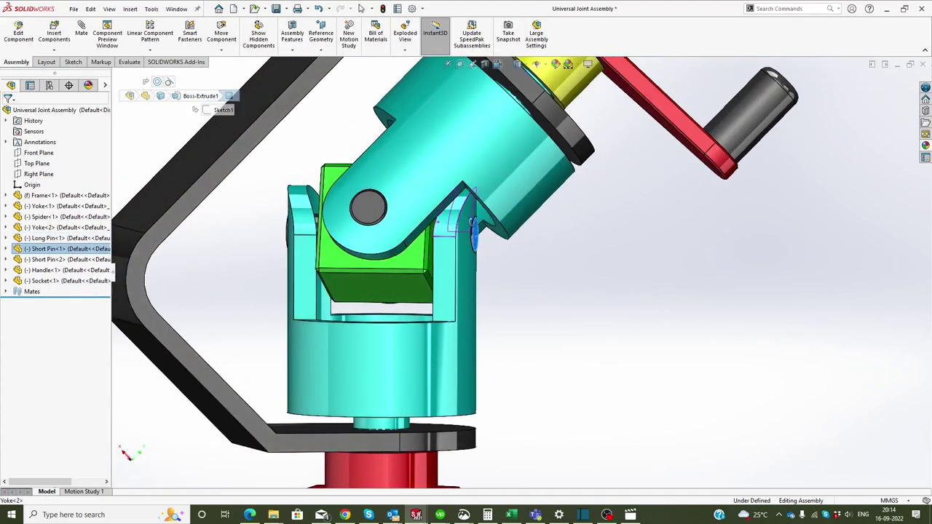
scroll(488, 226, up, 4)
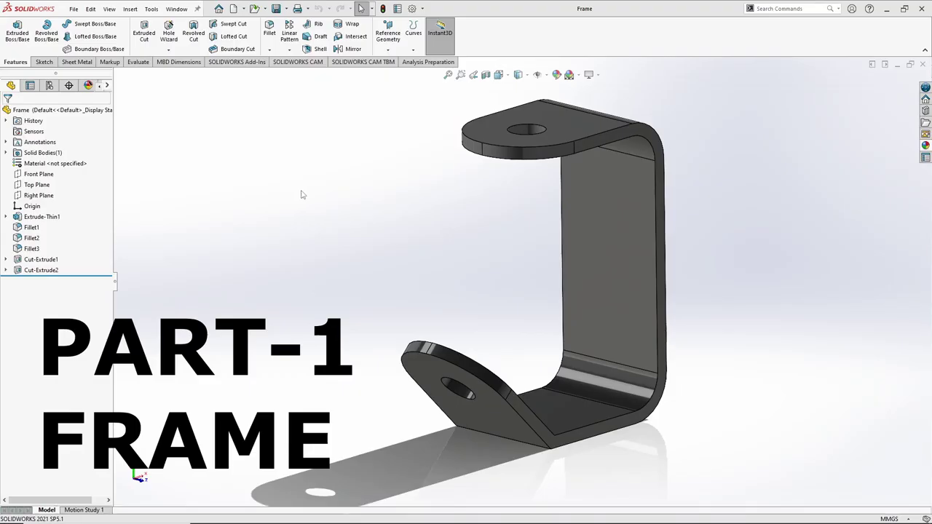
middle_drag(302, 194, 558, 294)
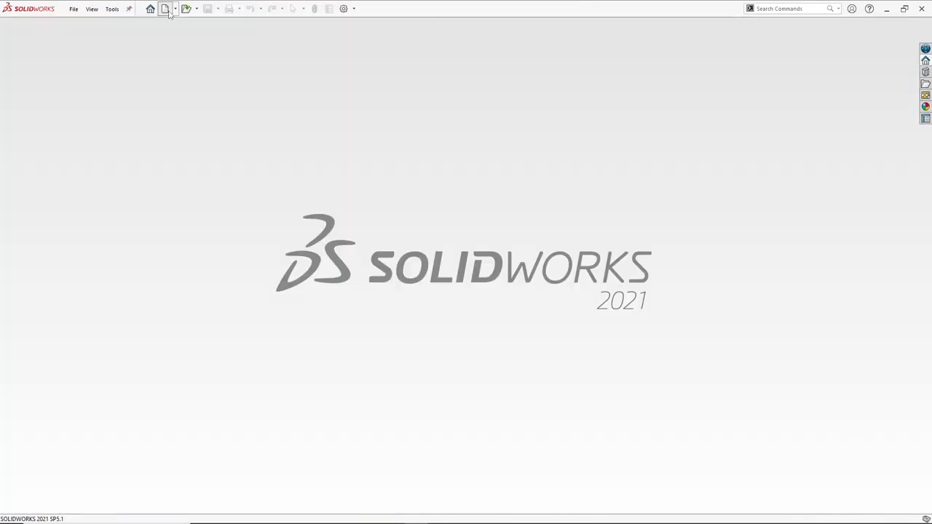
Create a new part document and start a sketch on the Front Plane.
click(165, 8)
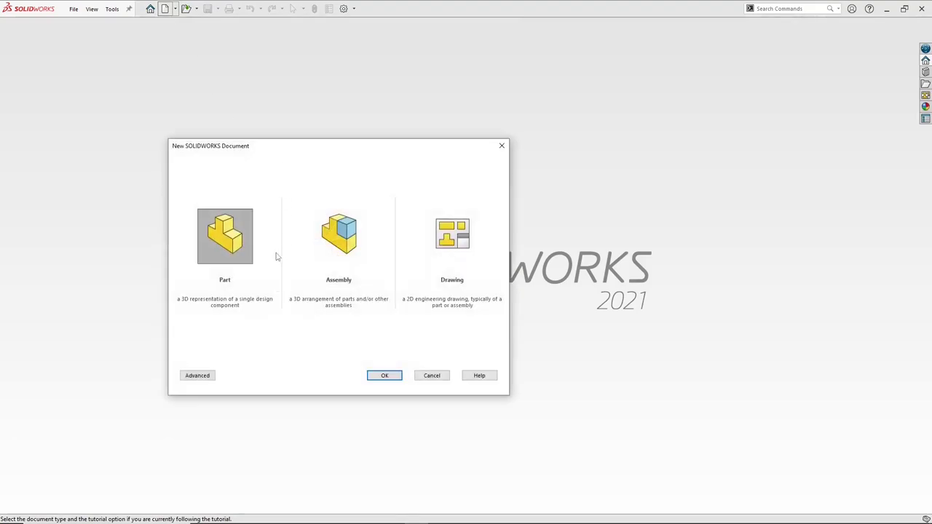
click(386, 380)
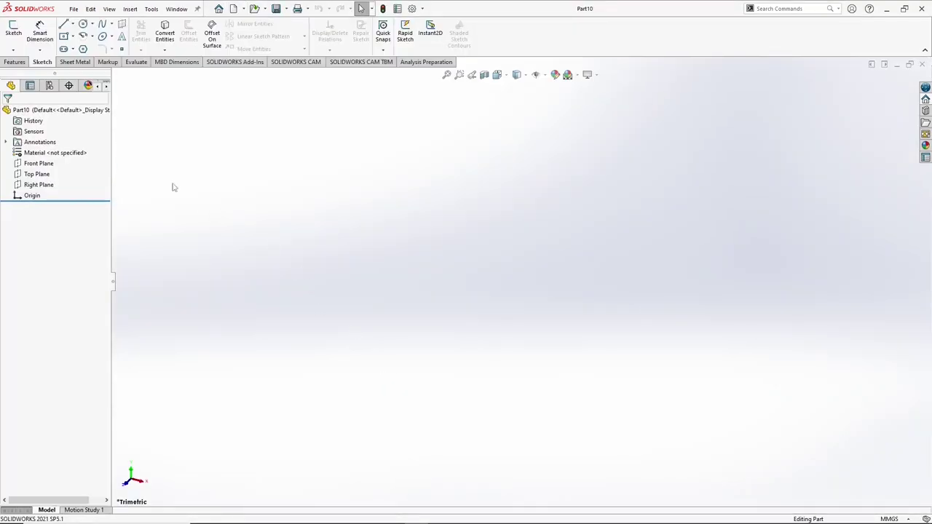
click(13, 29)
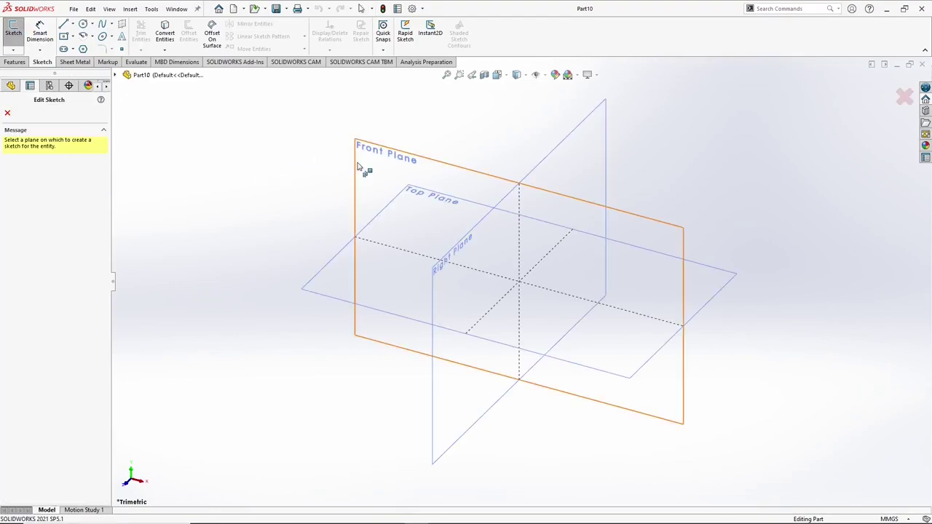
click(360, 168)
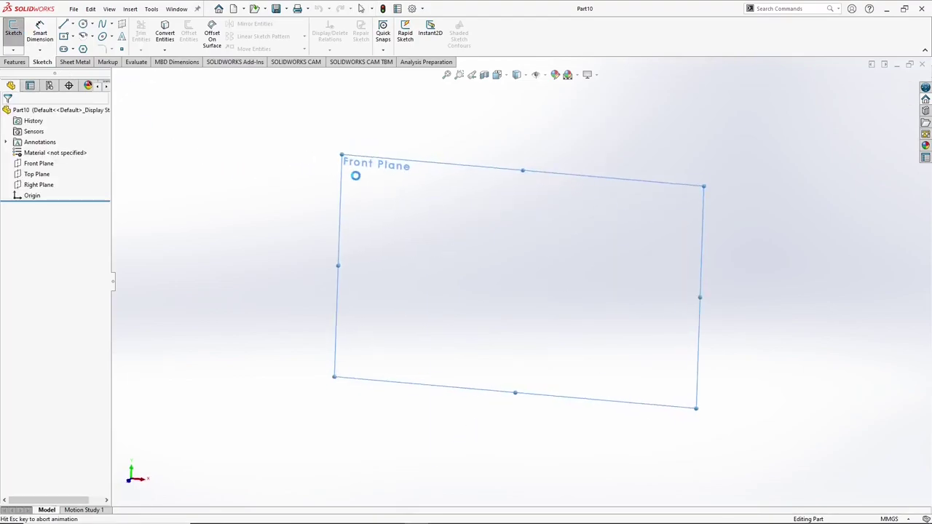
Sketch a vertical line up from the origin and a horizontal line about 42 mm long leftward from its upper end.
click(64, 25)
click(520, 281)
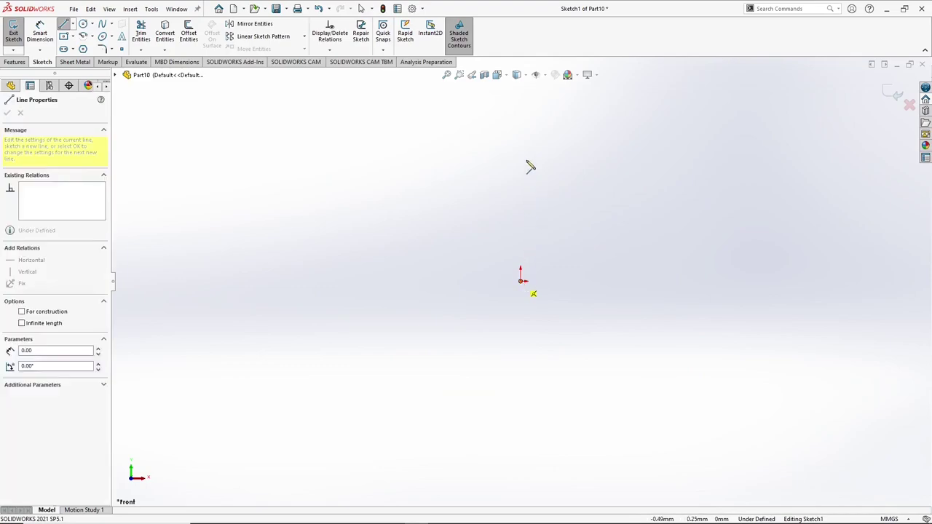
click(438, 131)
key(Escape)
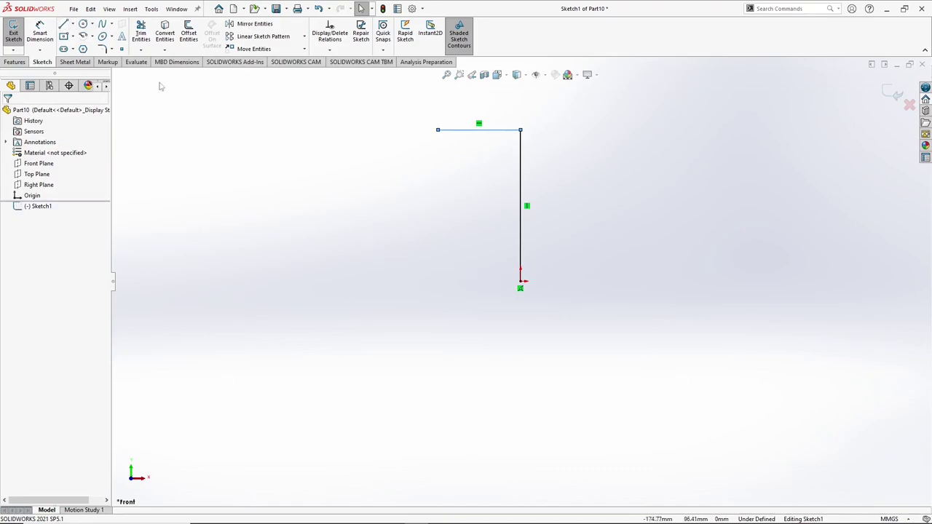
Sketch a horizontal line leftward from the origin, continued by a slanted line rising up and to the left.
click(72, 23)
click(63, 24)
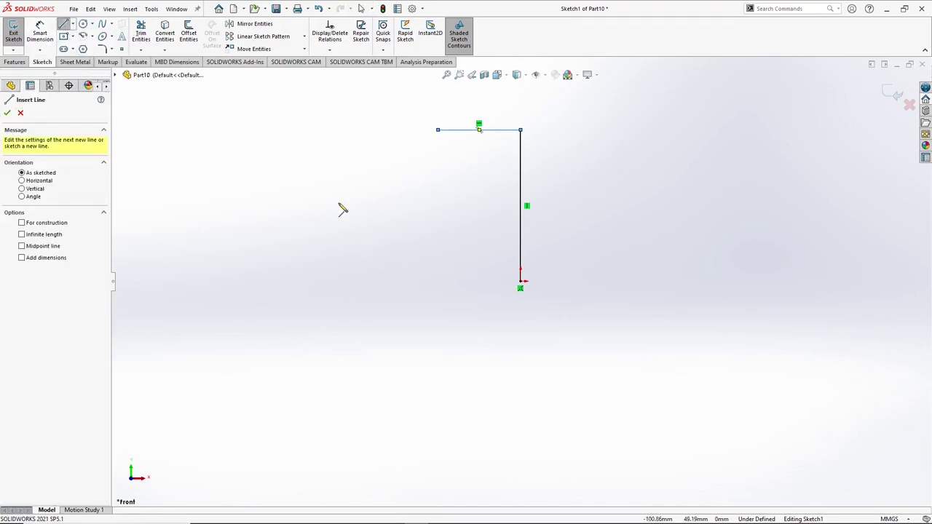
click(521, 282)
click(393, 281)
double_click(353, 225)
key(Escape)
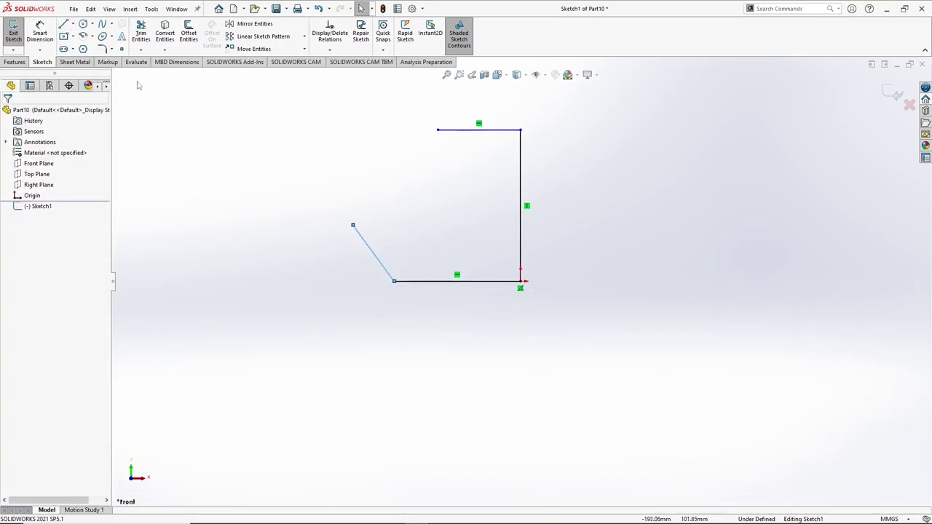
Dimension the upper horizontal line to a length of 150 mm.
click(50, 27)
click(454, 133)
click(462, 105)
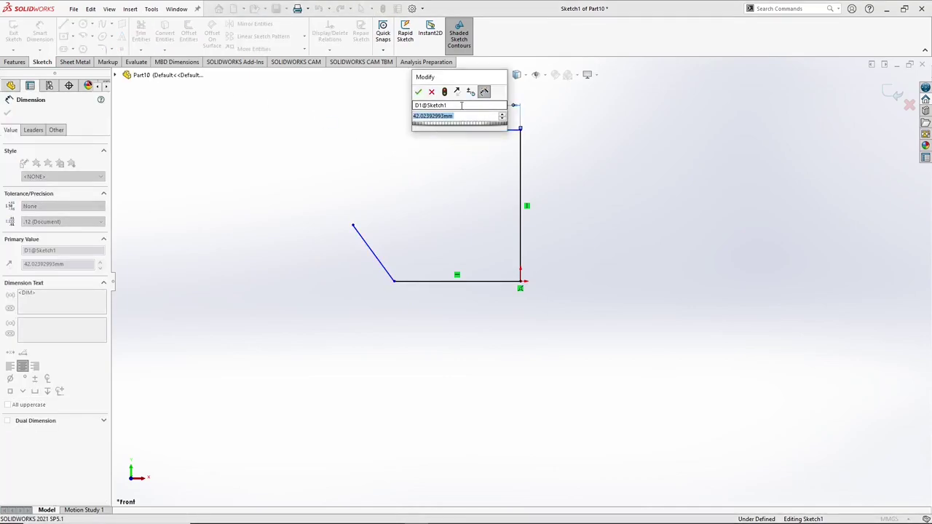
text(150)
key(Return)
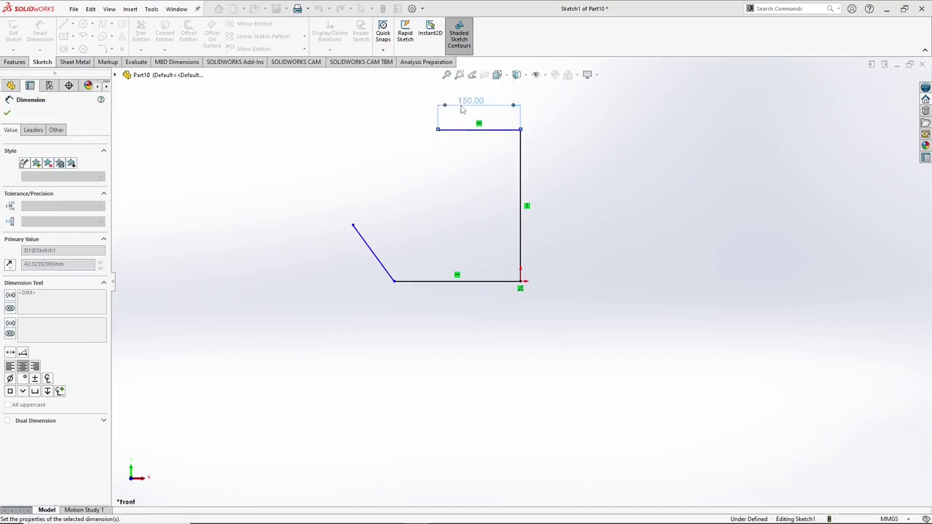
Dimension the vertical line to 240 mm and the lower horizontal line to 130 mm.
click(522, 176)
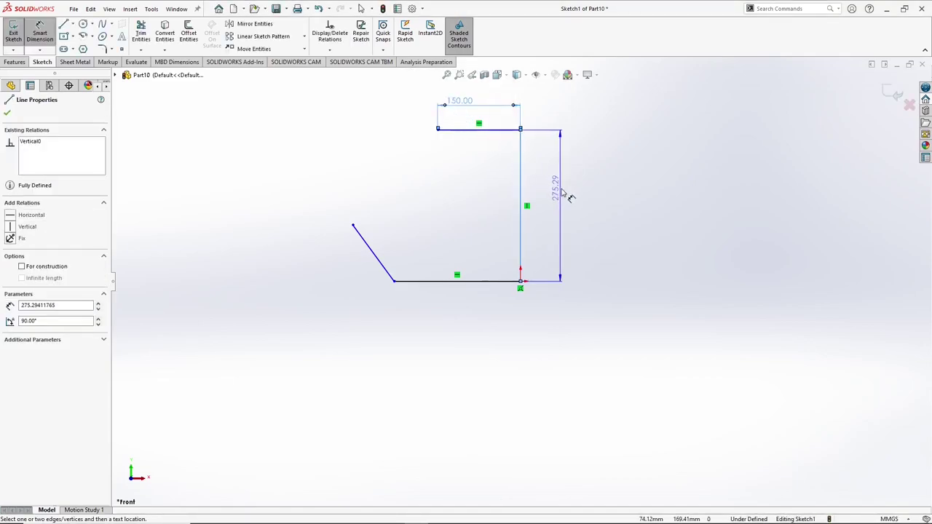
click(561, 191)
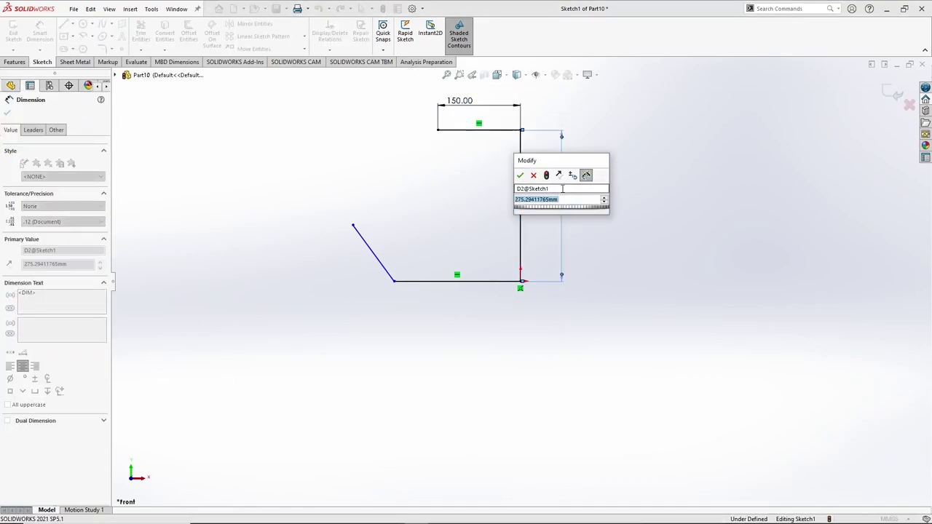
text(240)
key(Return)
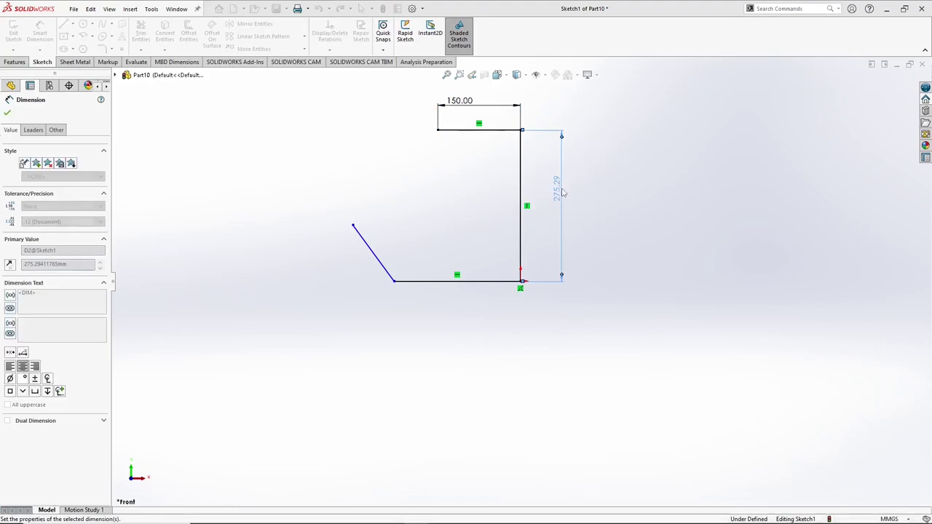
click(451, 281)
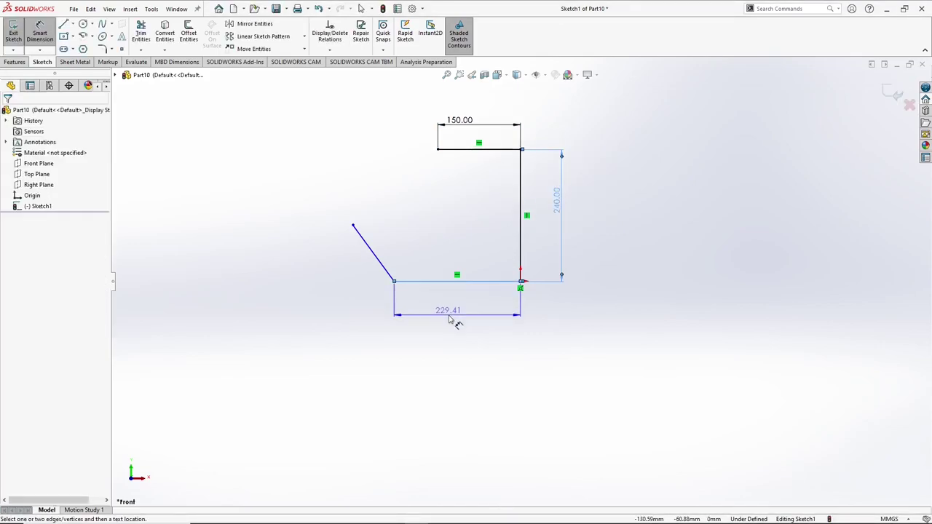
click(449, 318)
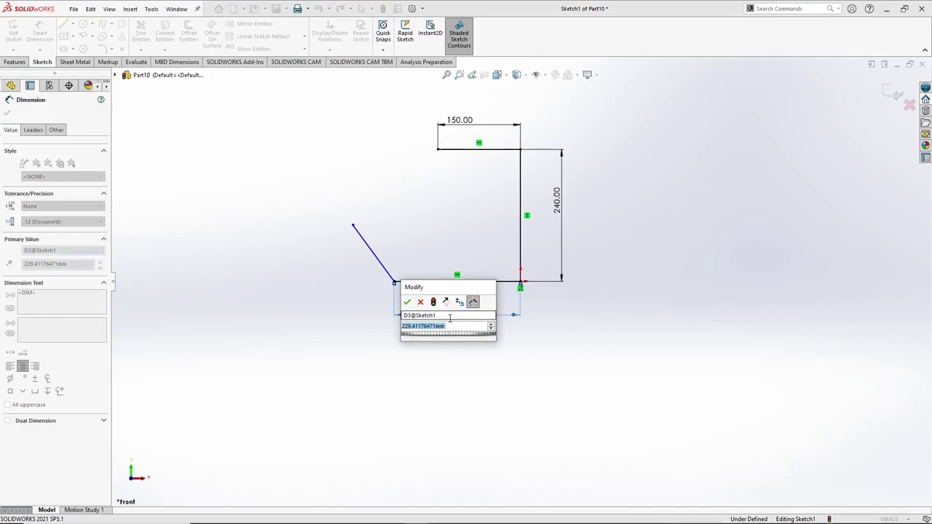
text(130)
key(Return)
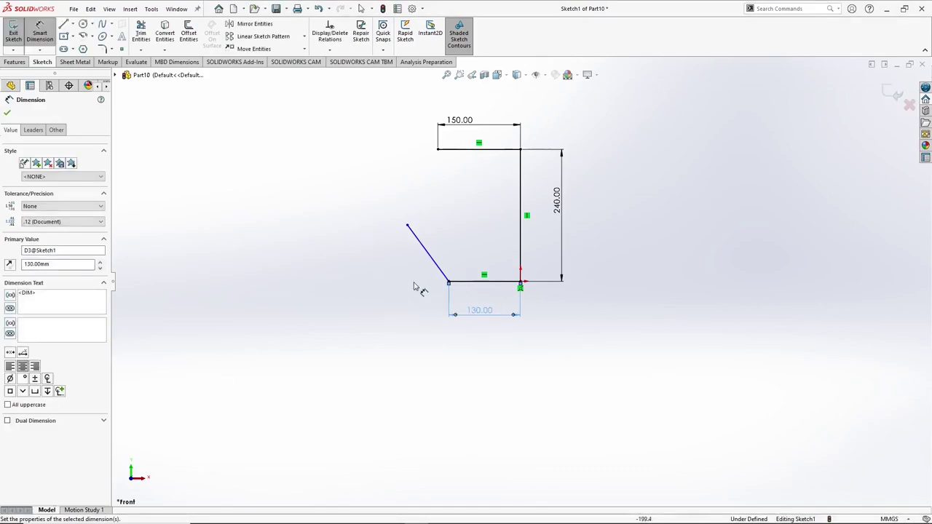
Dimension the slanted line to an aligned length of 120.71 mm.
click(428, 255)
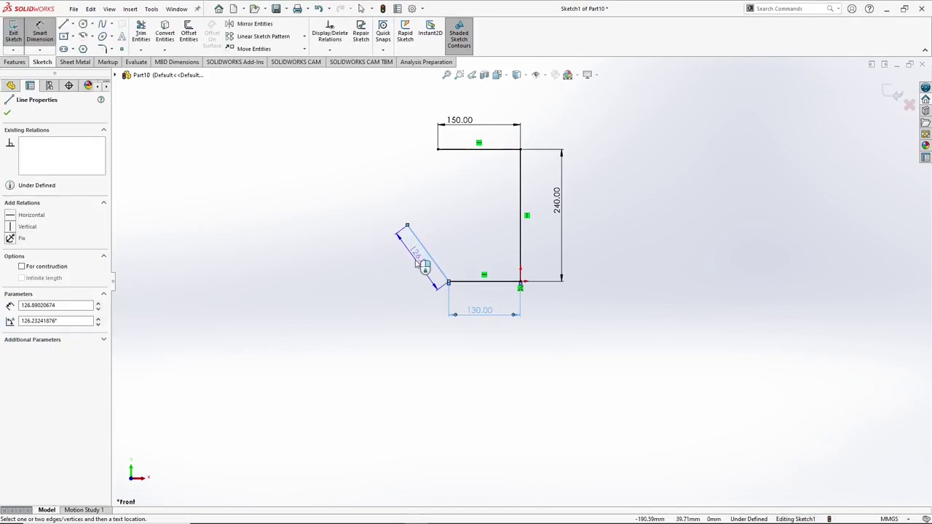
click(418, 264)
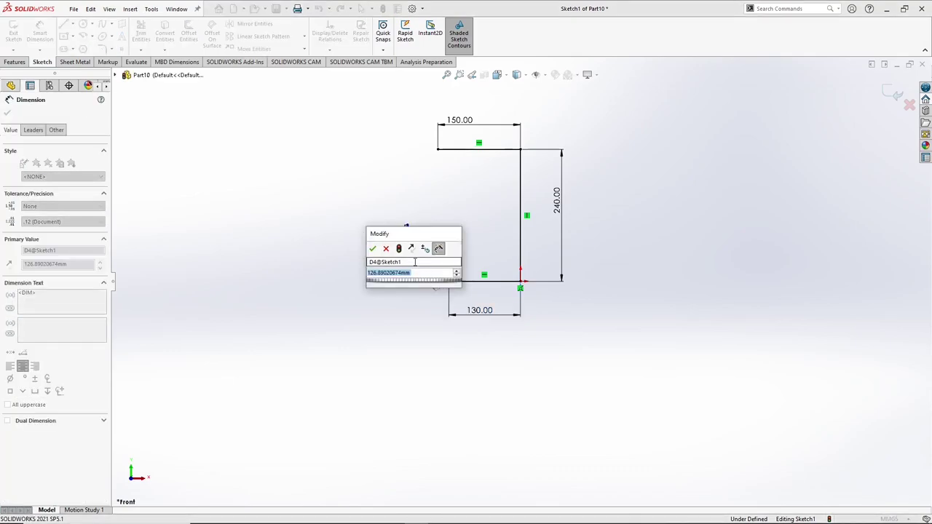
text(120.7)
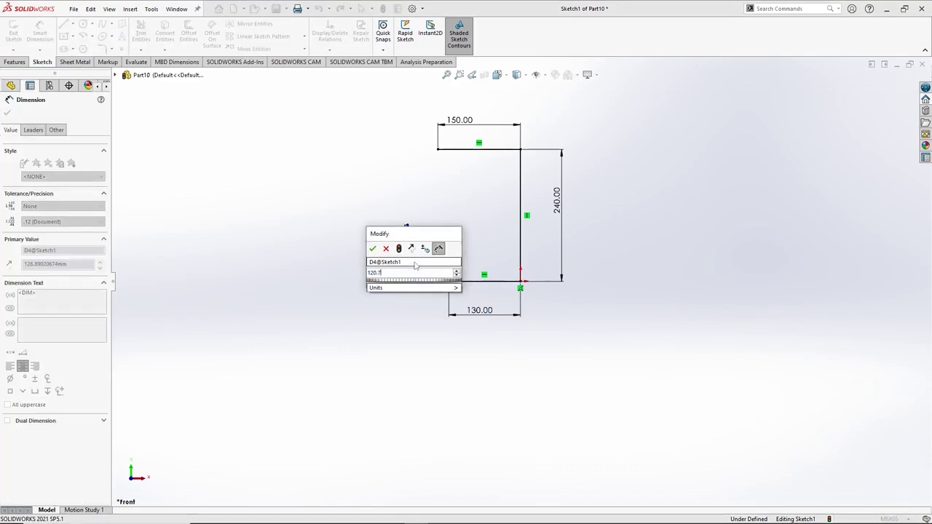
text(1)
key(Return)
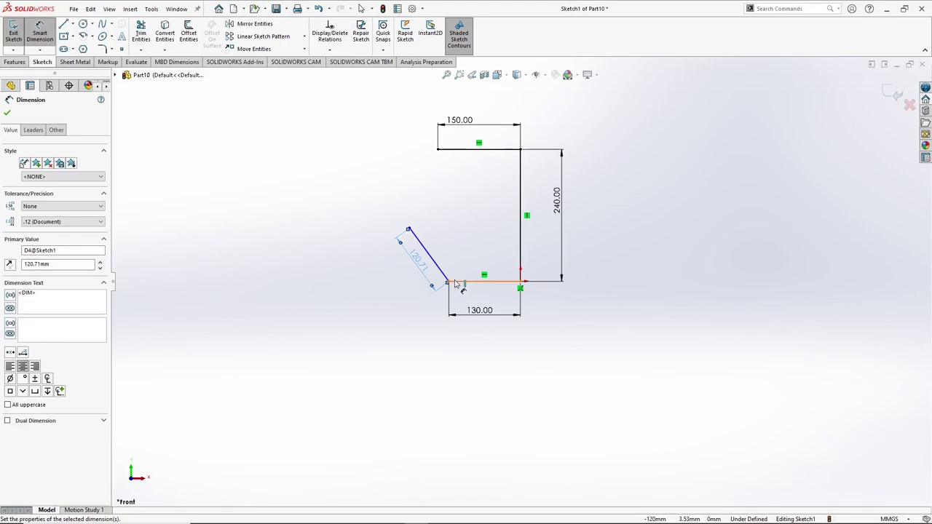
Add a 45° angle dimension between the slanted line and the extension of the lower horizontal line.
click(440, 268)
click(453, 281)
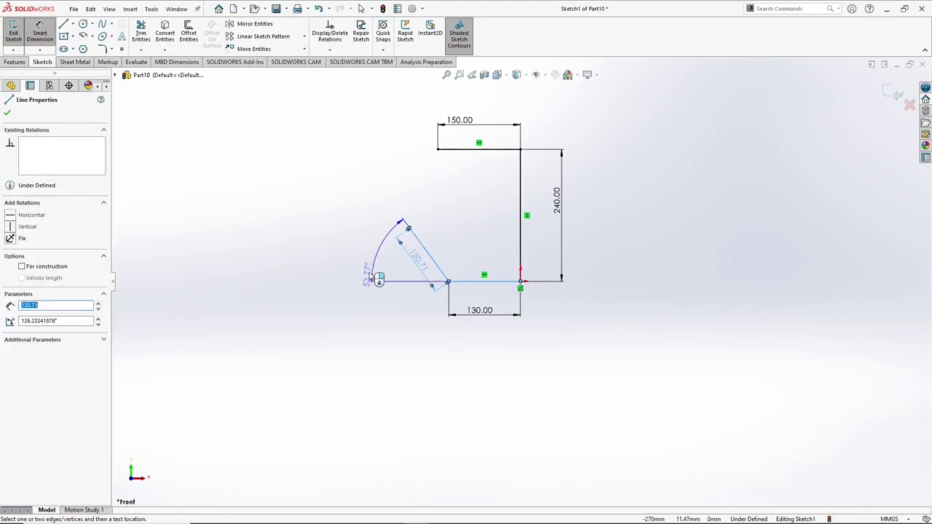
click(370, 273)
text(45)
key(Return)
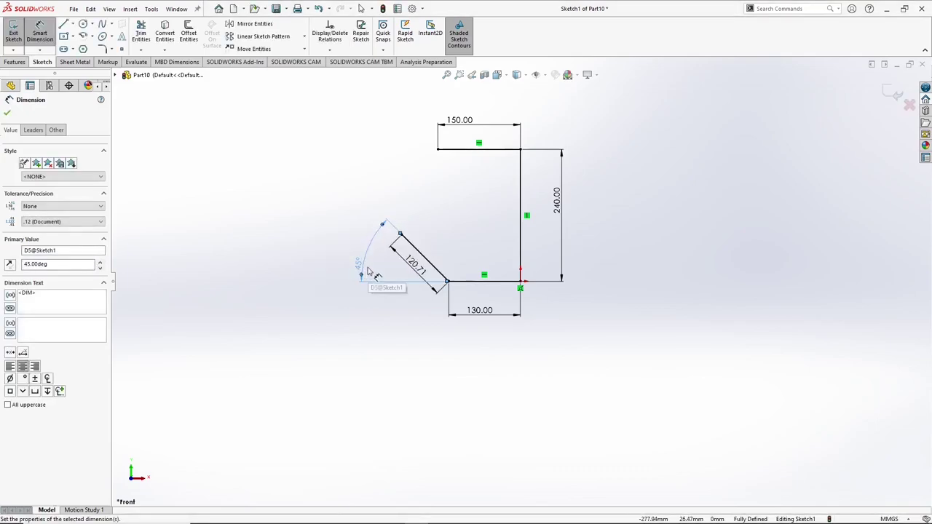
Finish the fully dimensioned bent profile sketch and exit sketch editing.
scroll(452, 193, down, 1)
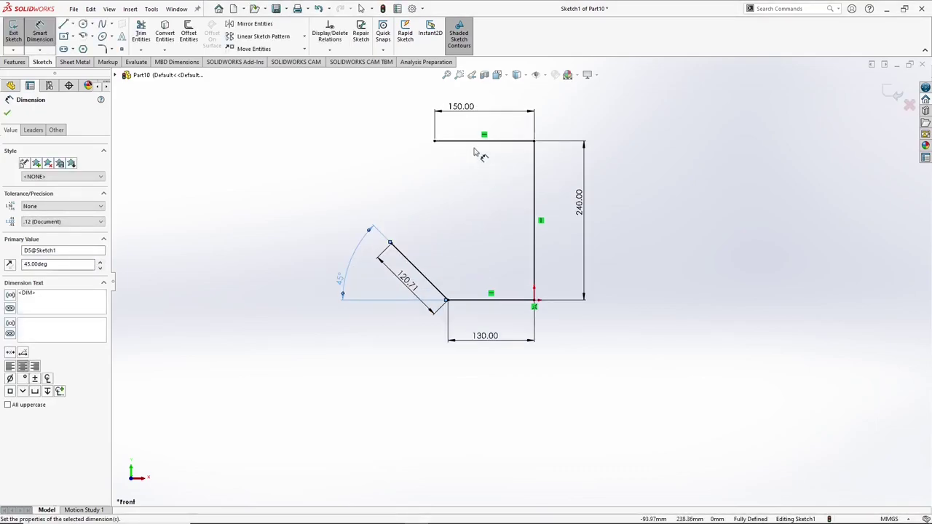
scroll(474, 152, down, 2)
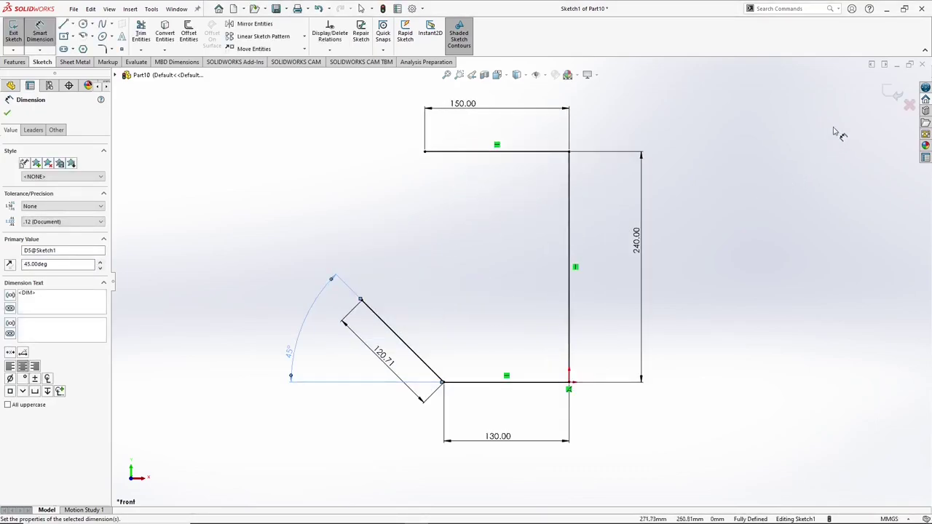
click(893, 96)
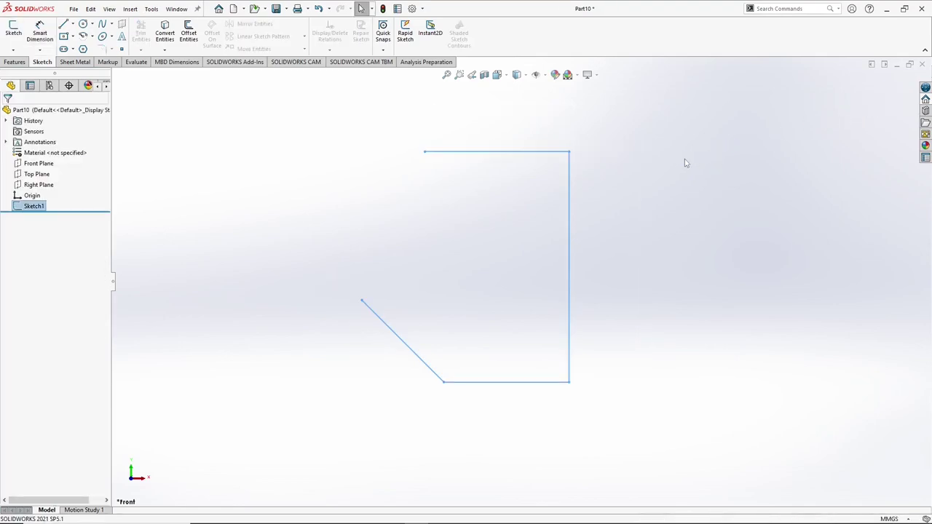
Extrude the open bent profile as a 10 mm thick one-direction thin feature, using Mid Plane with a depth of 100 mm.
middle_drag(530, 184, 515, 243)
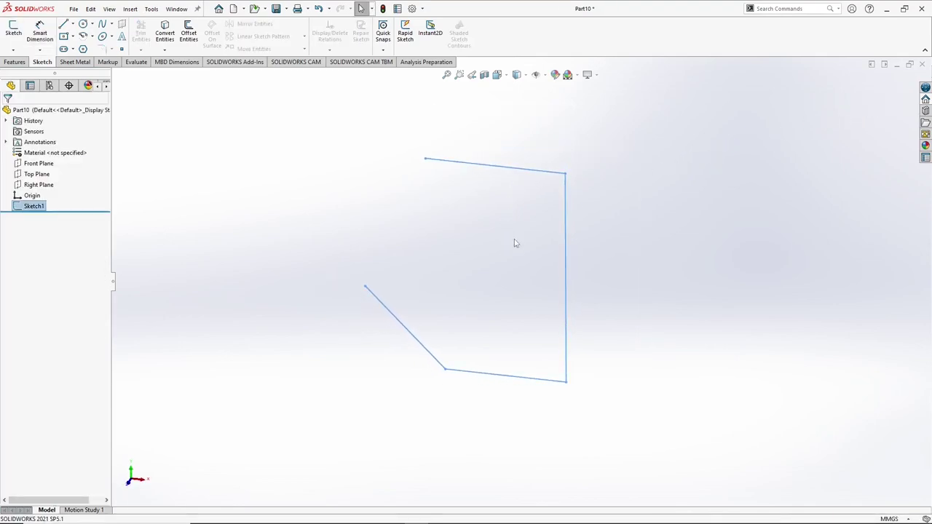
click(15, 63)
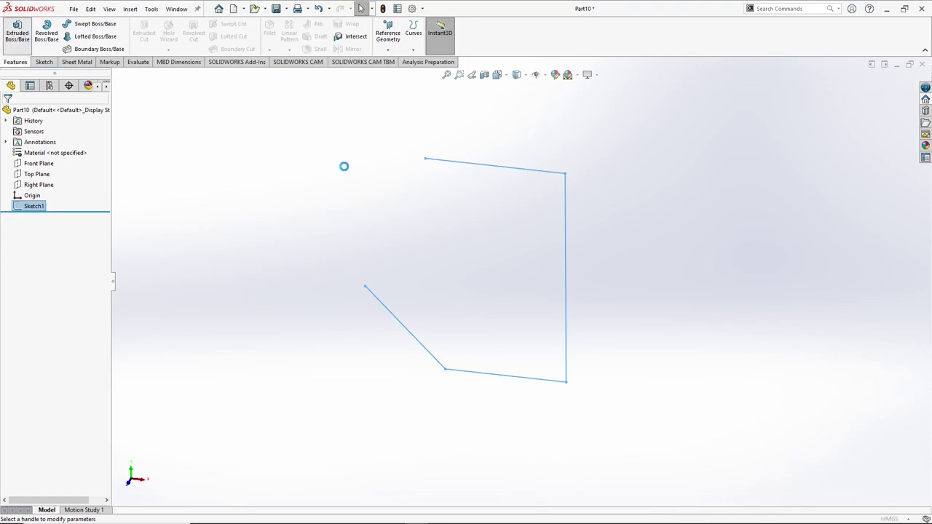
drag(464, 278, 466, 297)
middle_drag(454, 266, 439, 206)
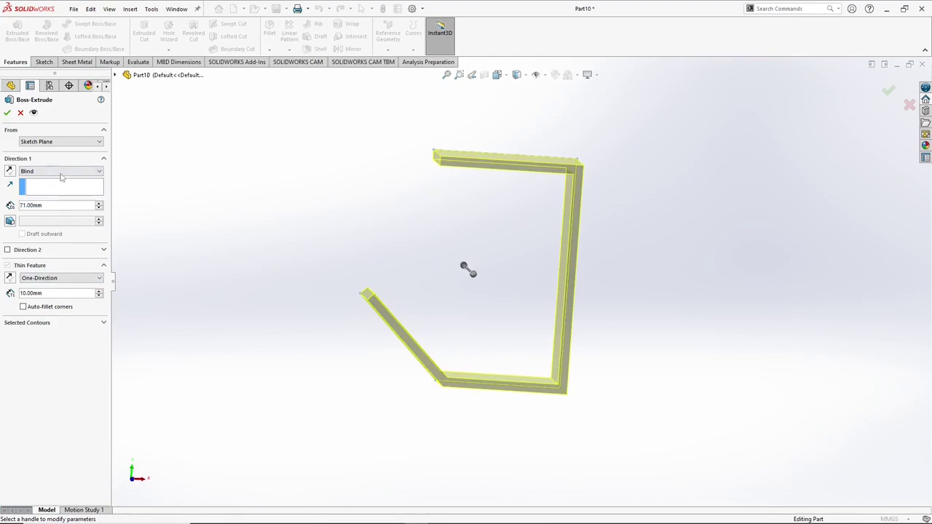
click(61, 171)
click(44, 209)
middle_drag(316, 213, 499, 198)
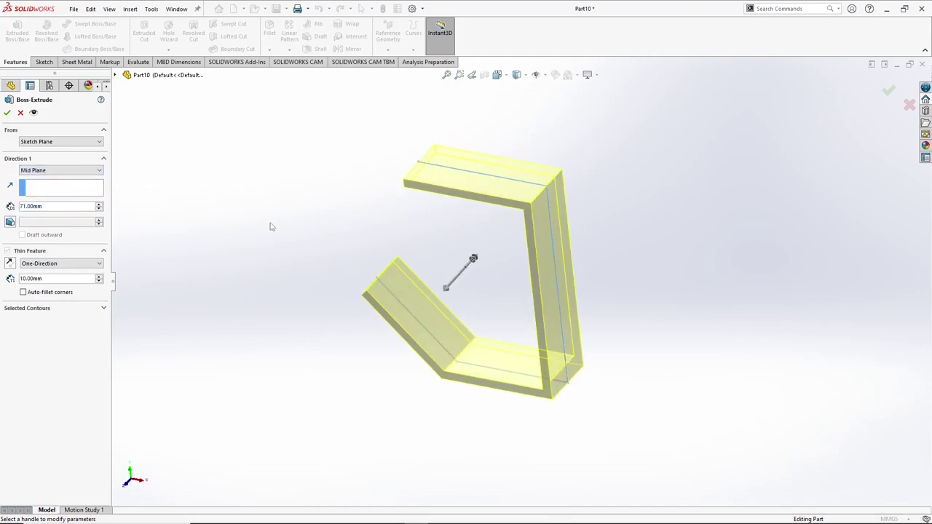
middle_drag(270, 226, 266, 230)
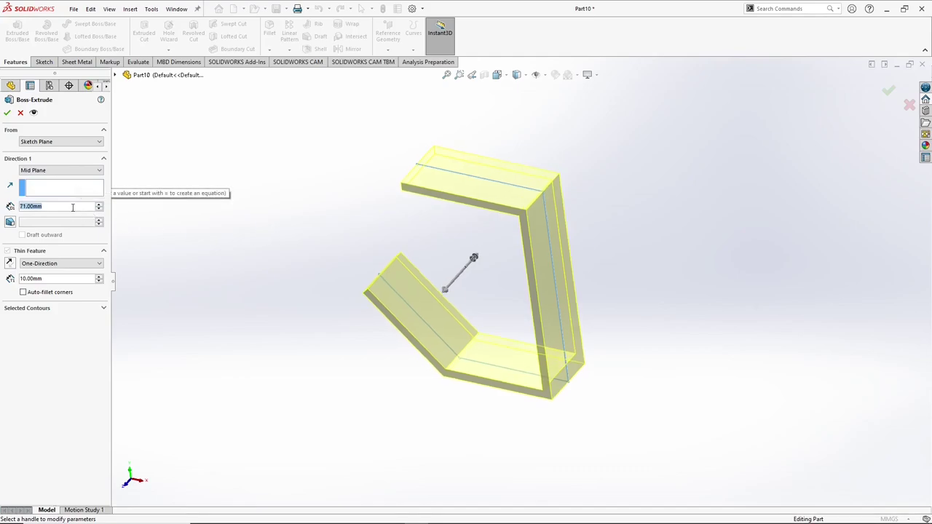
text(100)
key(Return)
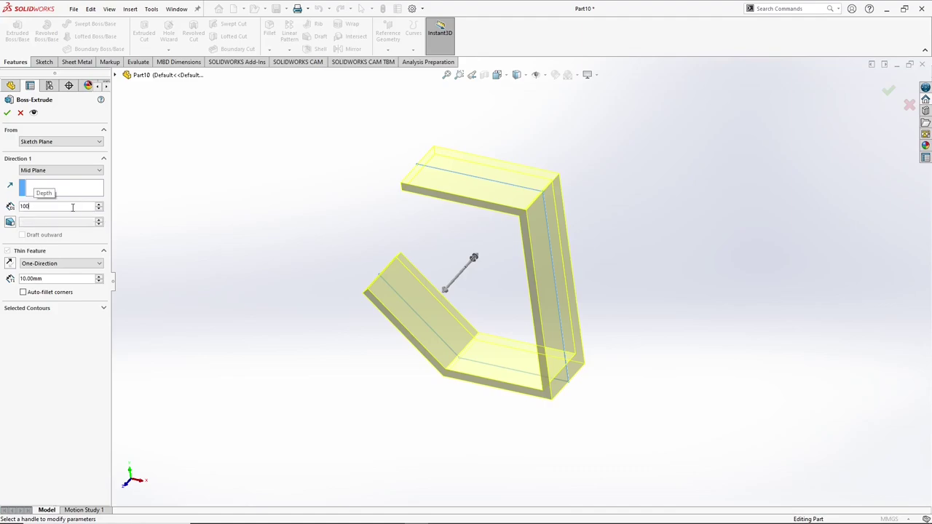
click(8, 116)
Start a fillet and select the two short corner edges at the free end of the upper flange.
middle_drag(301, 236, 374, 182)
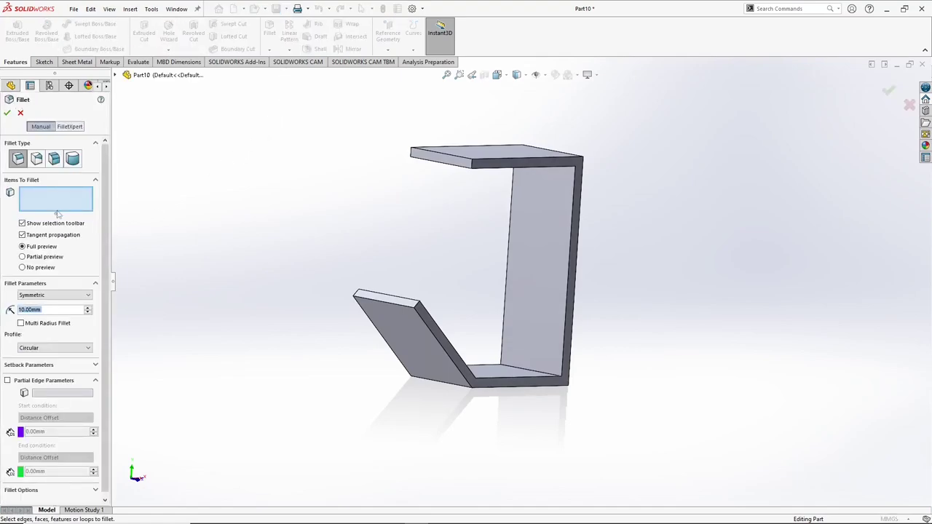
scroll(469, 200, down, 3)
click(501, 181)
middle_drag(460, 187, 337, 161)
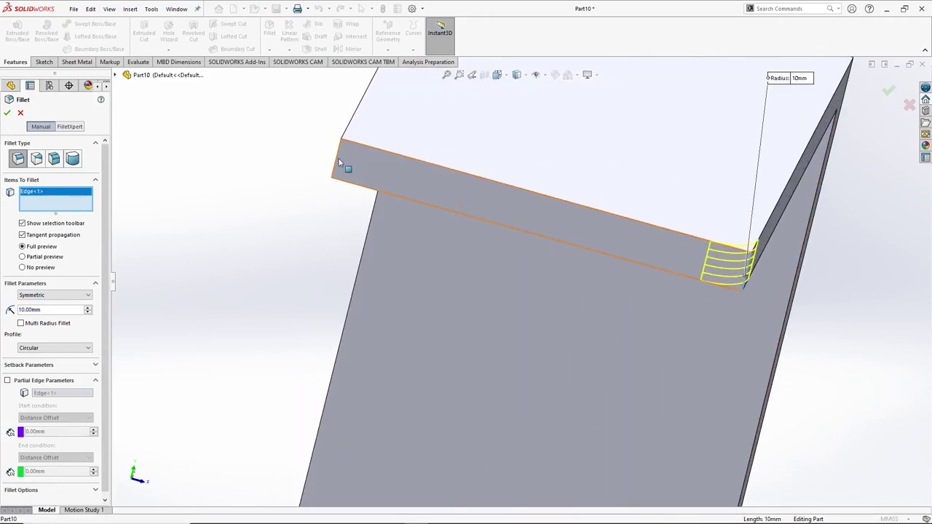
click(336, 166)
scroll(397, 211, up, 6)
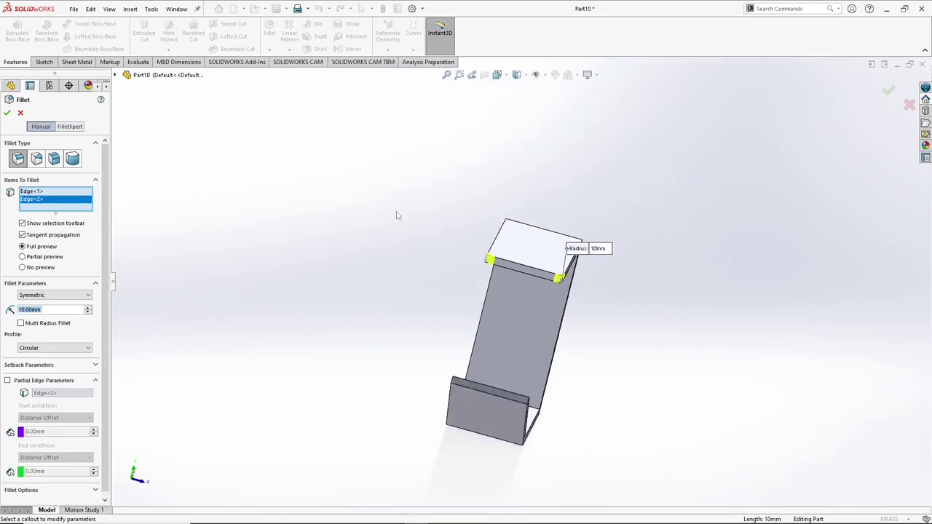
Add the two corner edges at the slanted flange's free end to the fillet and apply a 50 mm radius.
scroll(524, 327, down, 2)
middle_drag(524, 327, 447, 320)
click(481, 347)
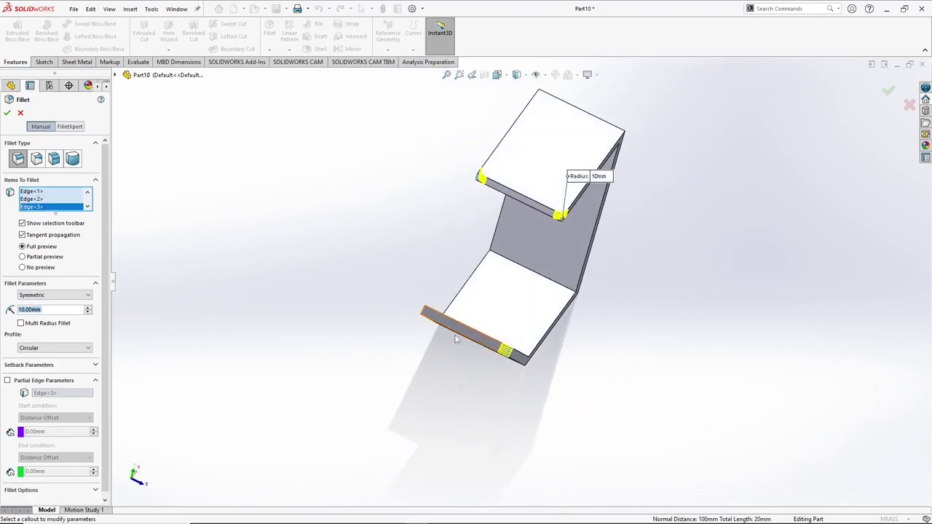
scroll(446, 318, down, 4)
scroll(446, 317, down, 3)
middle_drag(439, 277, 468, 328)
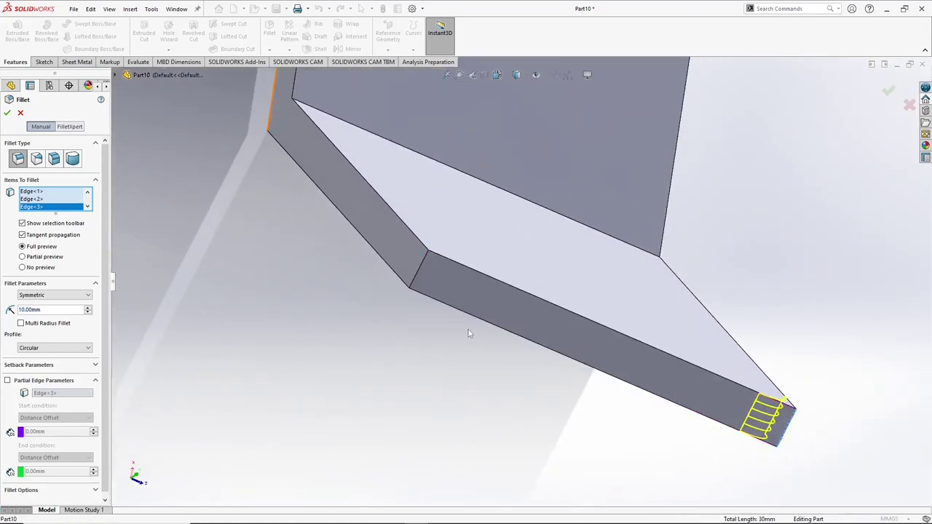
click(418, 268)
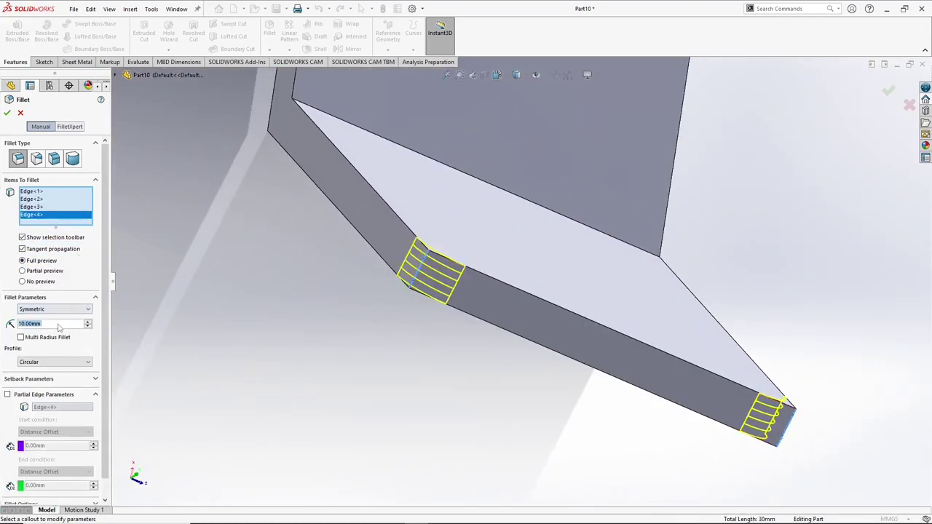
text(50)
key(Return)
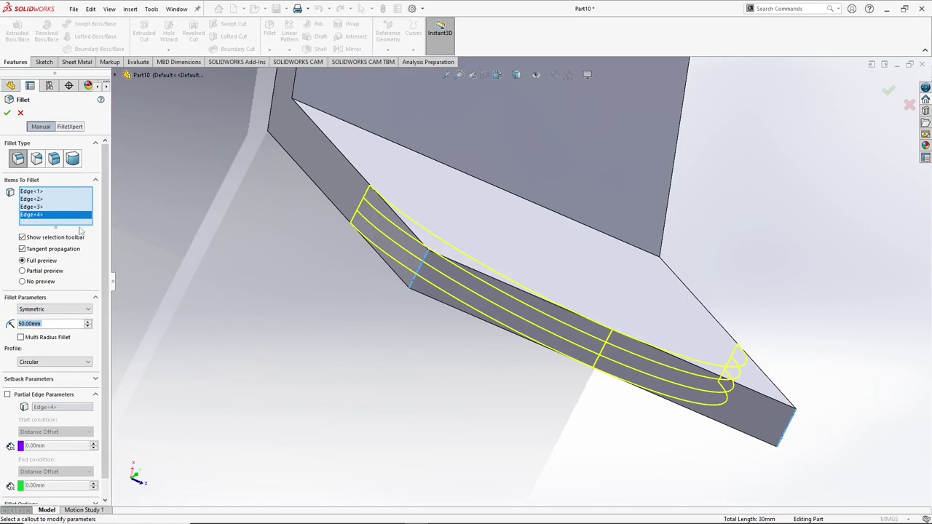
click(7, 113)
Fillet the two inner bend edges where the vertical wall meets the upper and lower flanges with a 25 mm radius.
middle_drag(355, 386, 558, 206)
scroll(559, 205, down, 3)
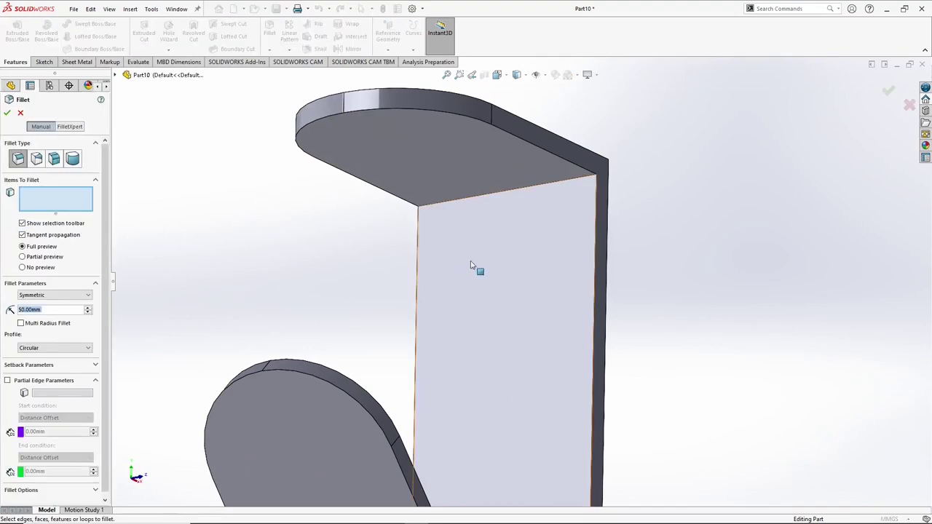
click(558, 191)
middle_drag(557, 191, 510, 366)
scroll(480, 306, up, 3)
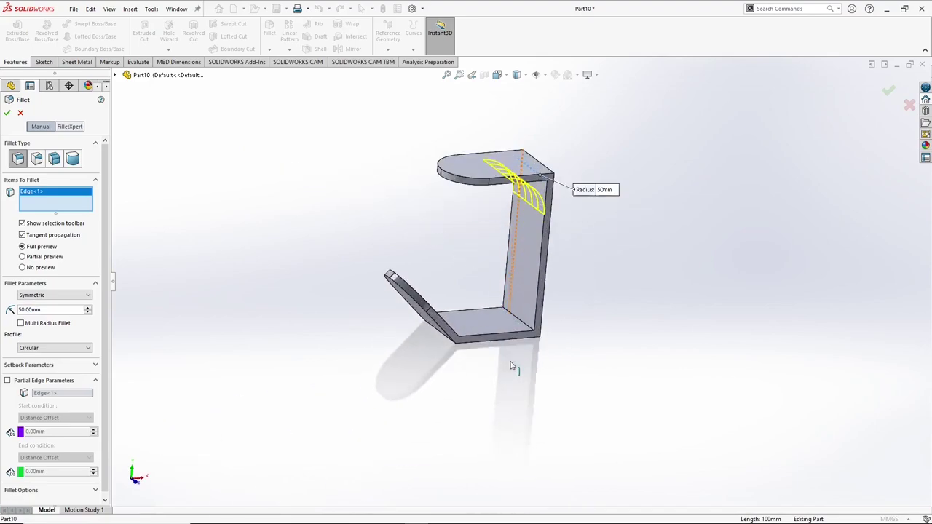
click(520, 323)
click(45, 311)
text(25)
key(Return)
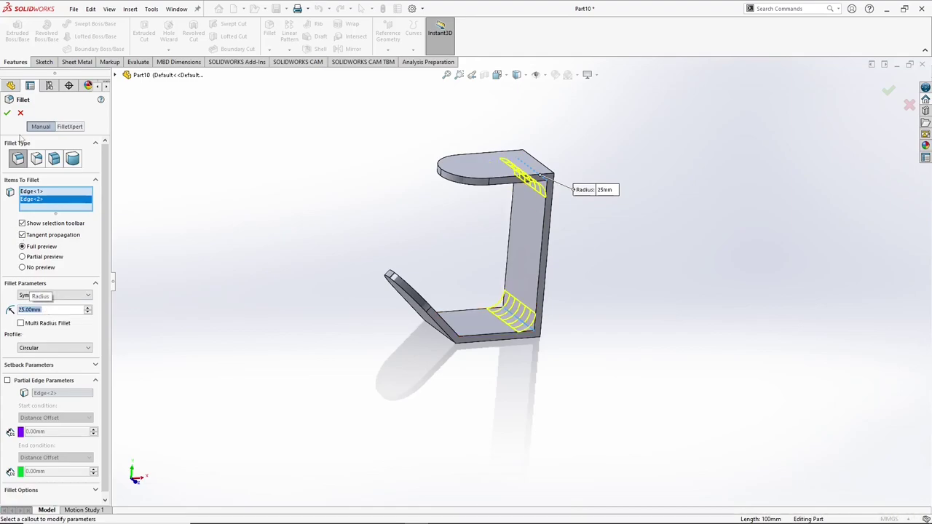
click(9, 114)
Fillet the two outer bend edges at the ends of the vertical wall with a 35 mm radius.
middle_drag(377, 153, 298, 167)
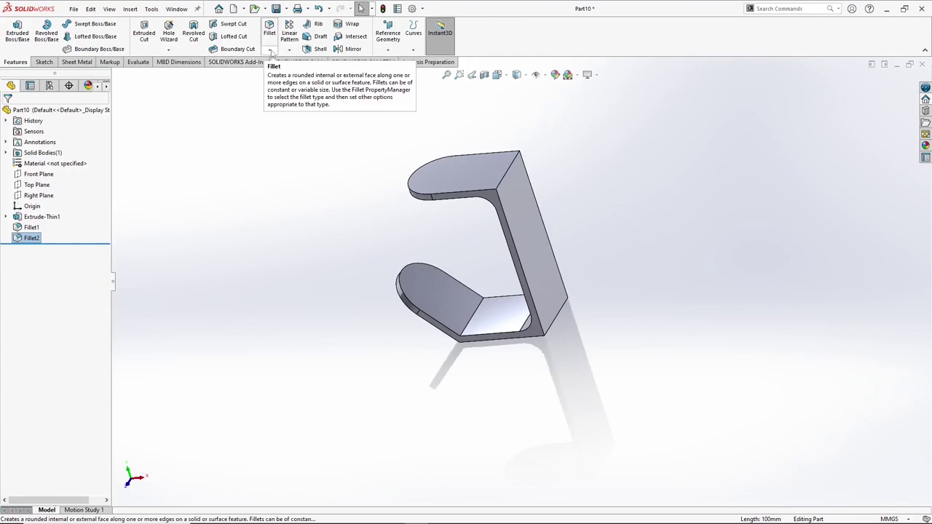
click(271, 42)
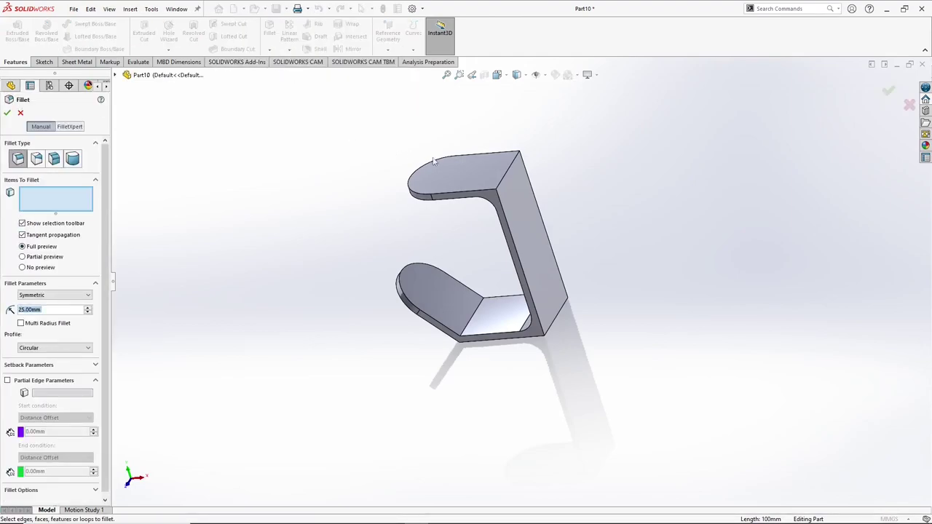
click(502, 180)
middle_drag(546, 269, 518, 285)
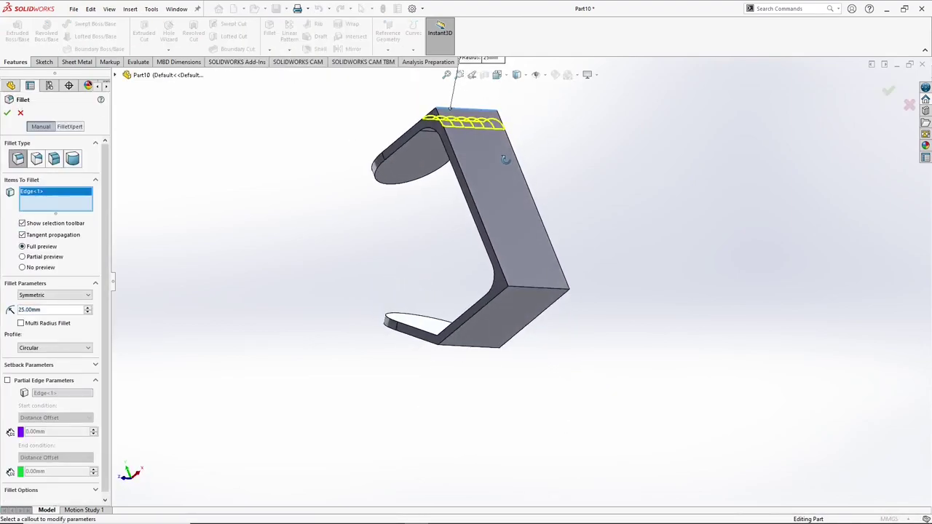
click(510, 290)
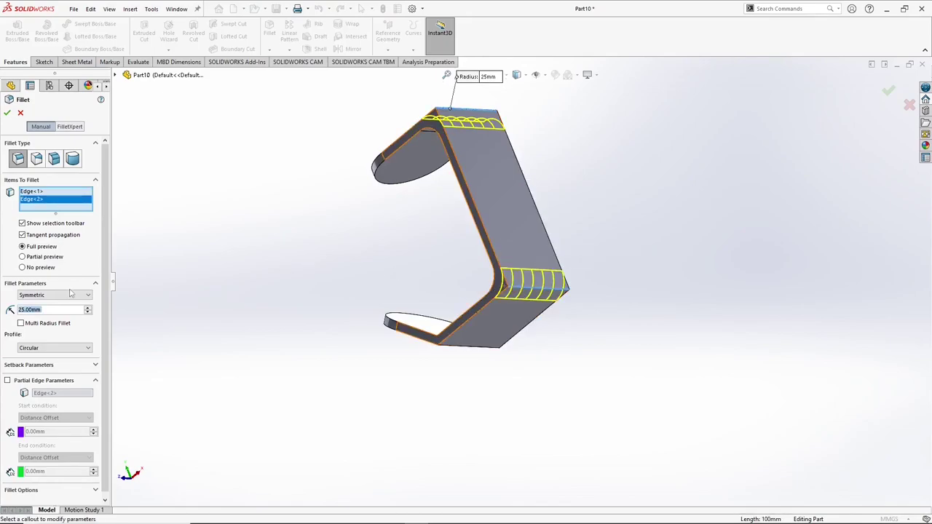
text(35)
key(Return)
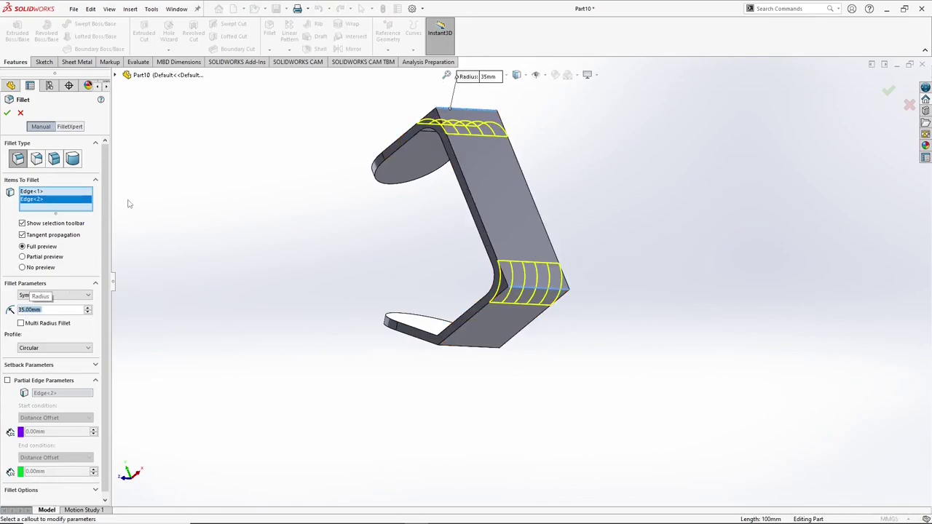
click(8, 114)
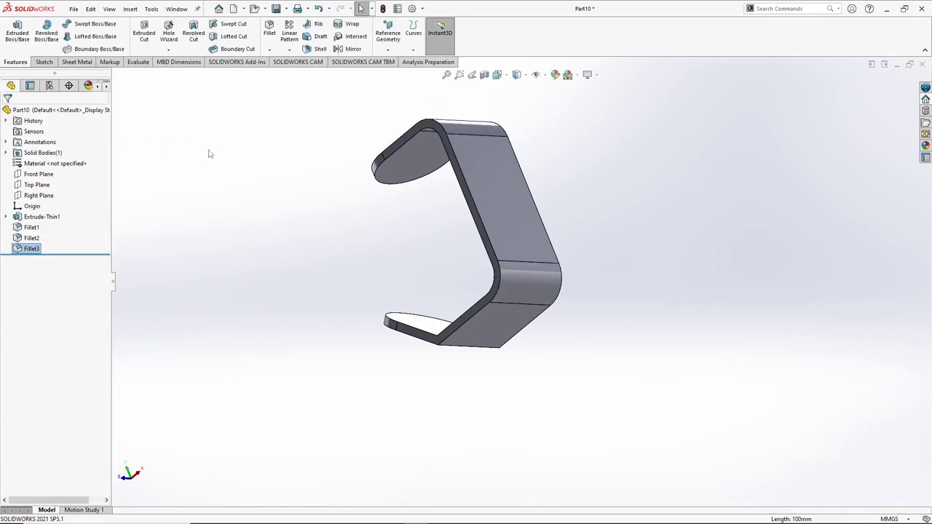
Sketch a circle about 23 mm in diameter on the upper flange's outer face, centred on its rounded end.
mouse_move(466, 180)
middle_down()
mouse_move(570, 225)
mouse_move(495, 233)
mouse_move(449, 263)
mouse_move(449, 168)
middle_up()
click(449, 168)
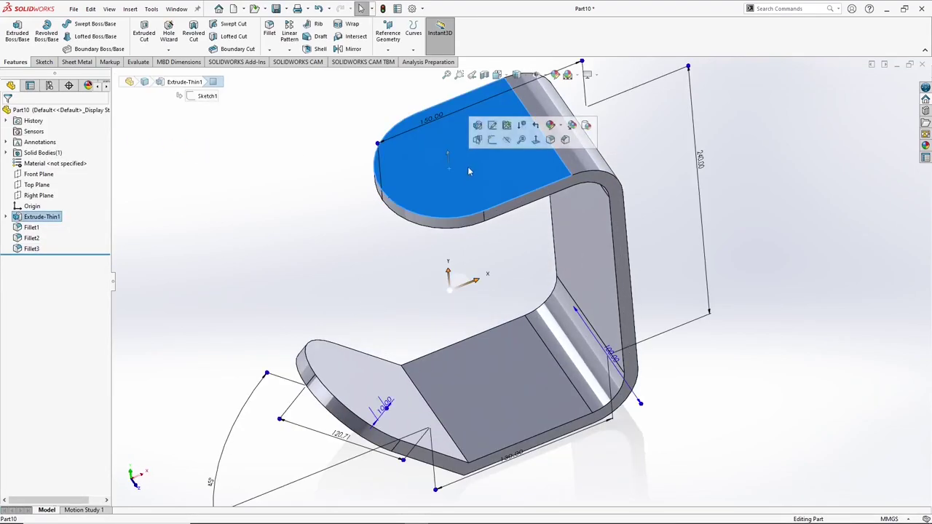
click(492, 140)
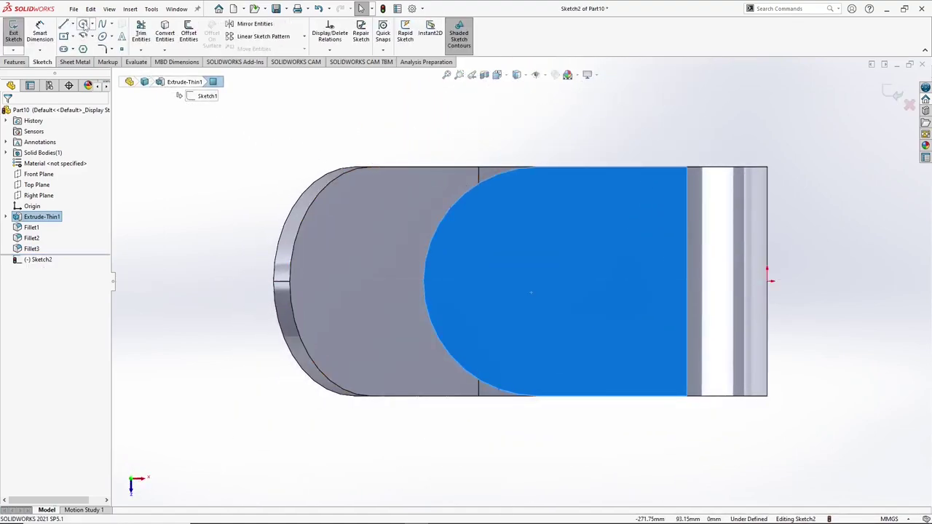
click(83, 24)
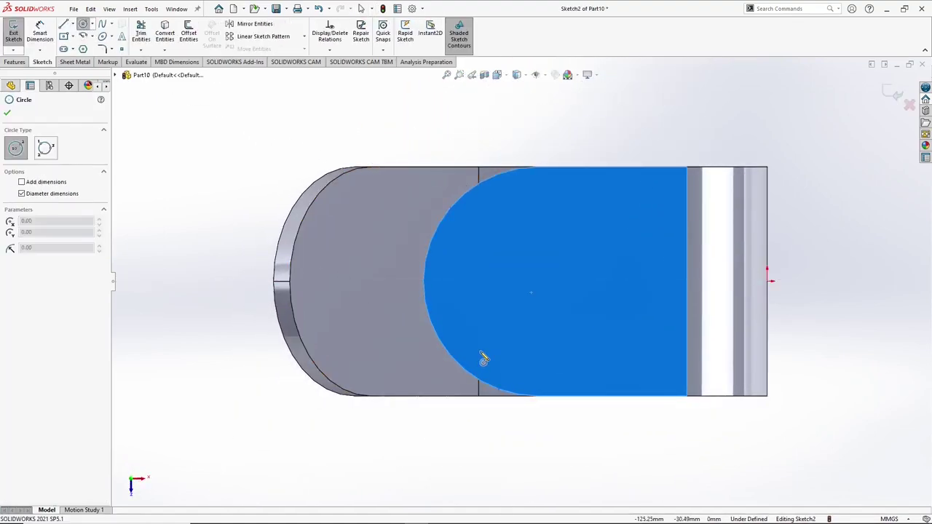
click(538, 282)
click(538, 253)
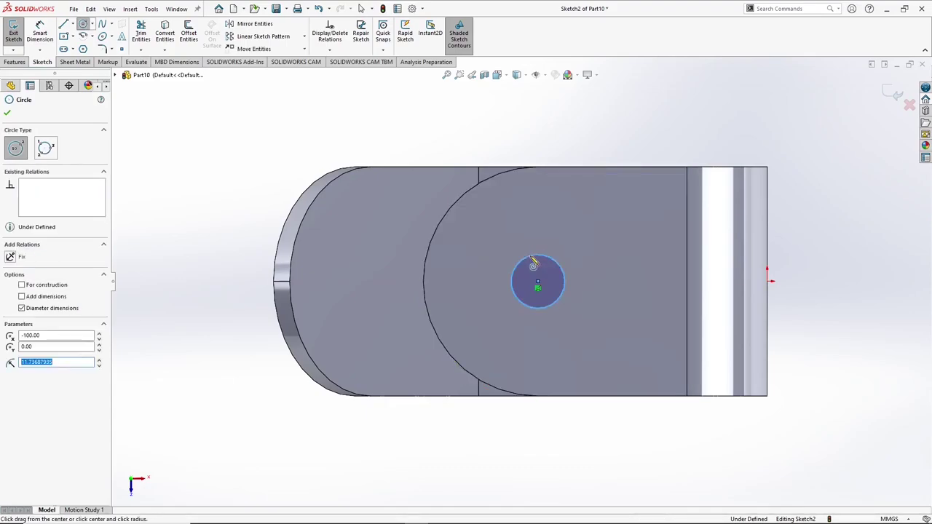
Dimension the circle on the upper flange to a 30 mm diameter and exit the sketch.
right_click(537, 264)
click(542, 263)
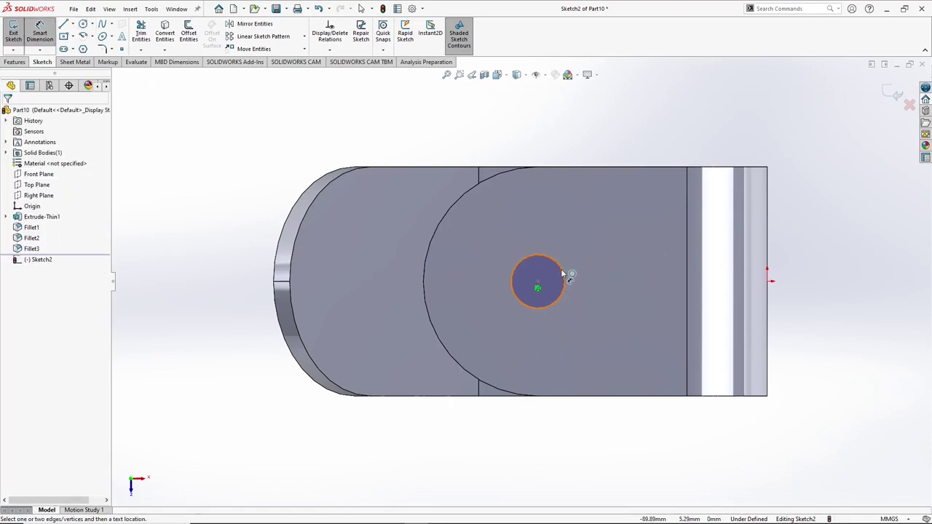
key(d)
click(591, 254)
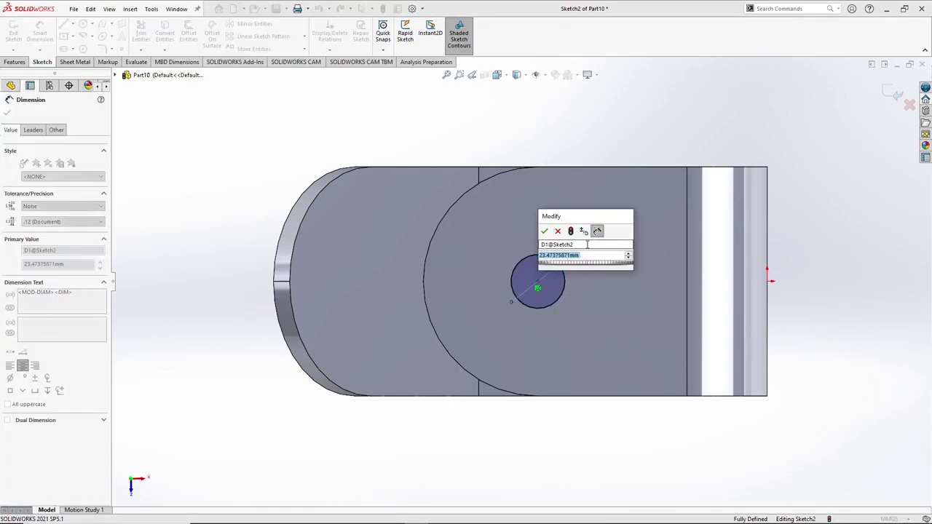
text(30)
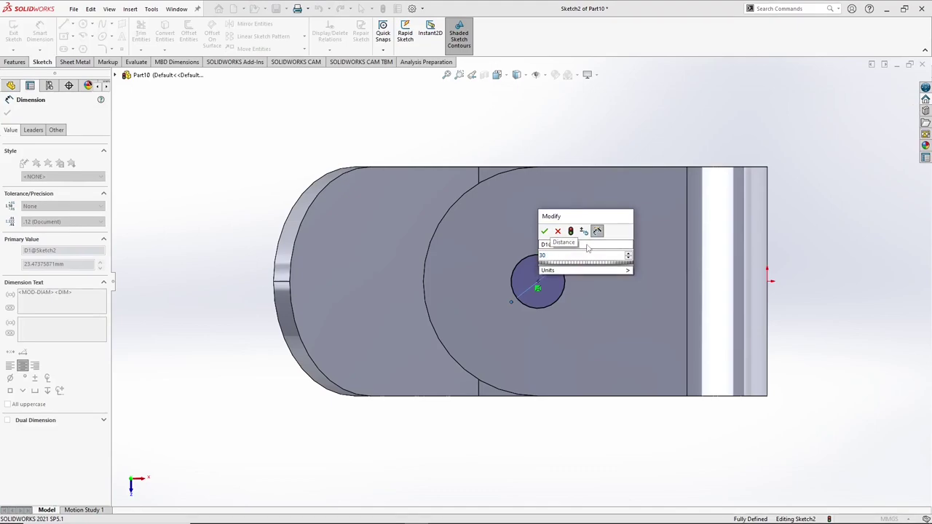
key(Return)
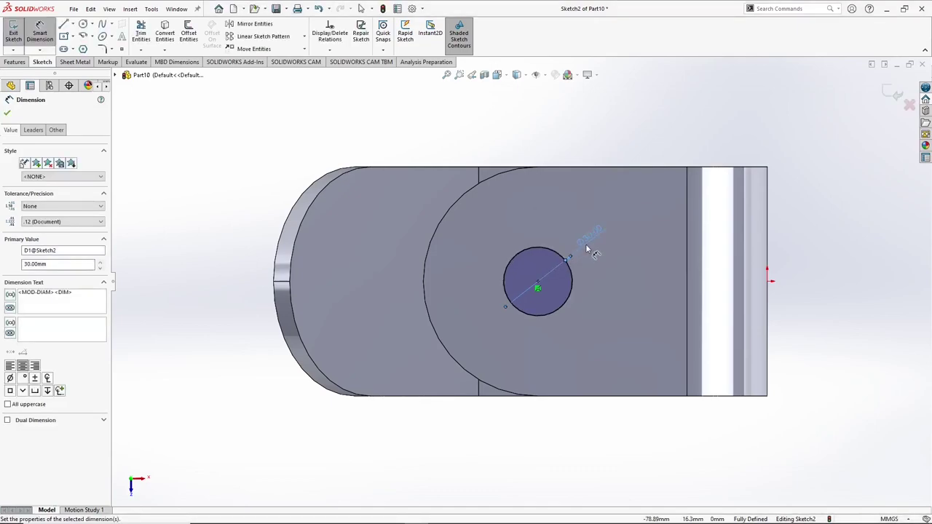
click(891, 93)
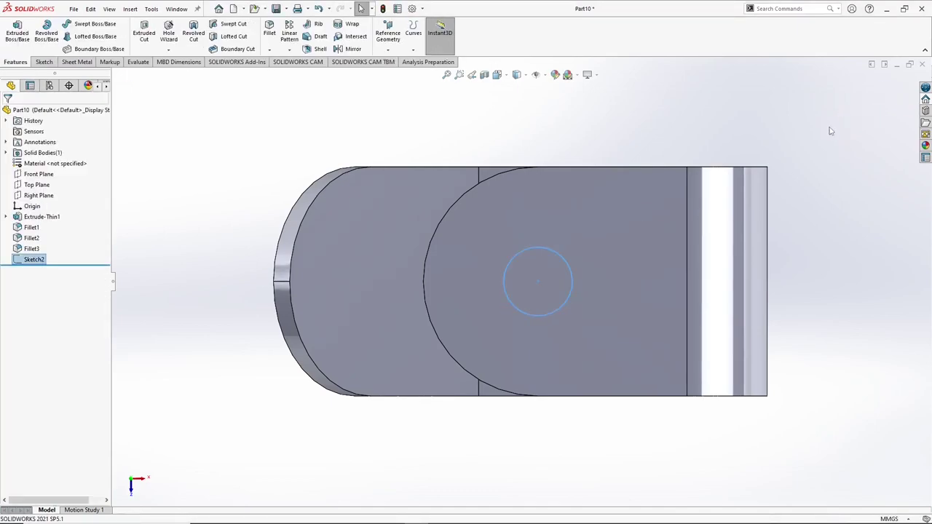
middle_drag(566, 273, 413, 166)
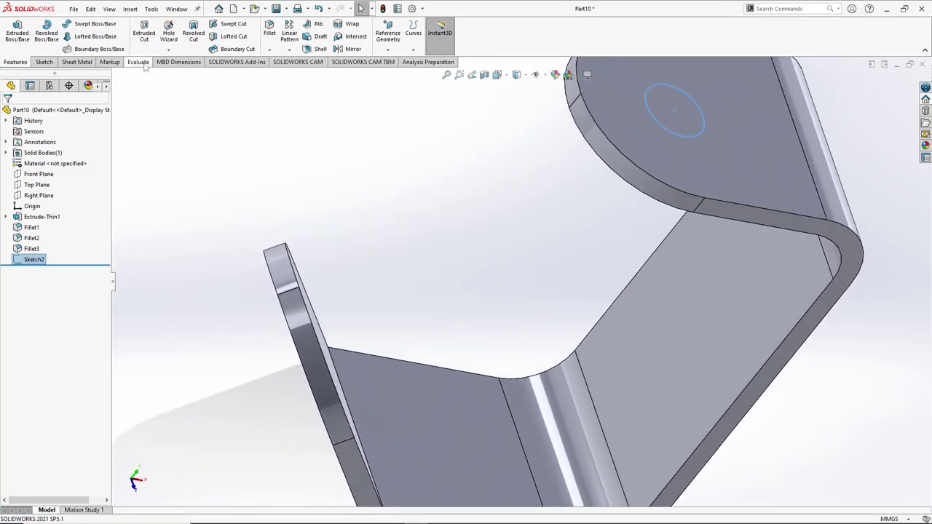
Cut the circle through the upper flange with an Extruded Cut using the Up To Next end condition.
click(144, 33)
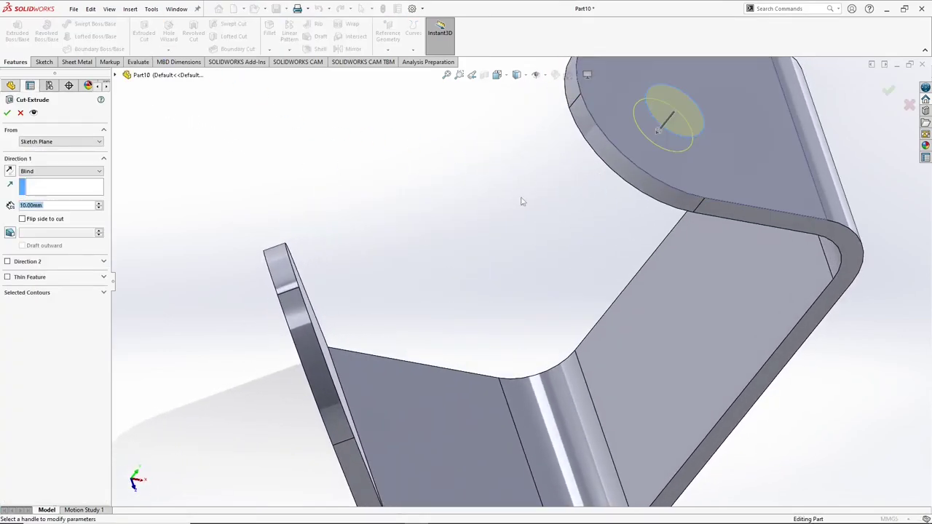
middle_drag(551, 206, 615, 179)
click(64, 172)
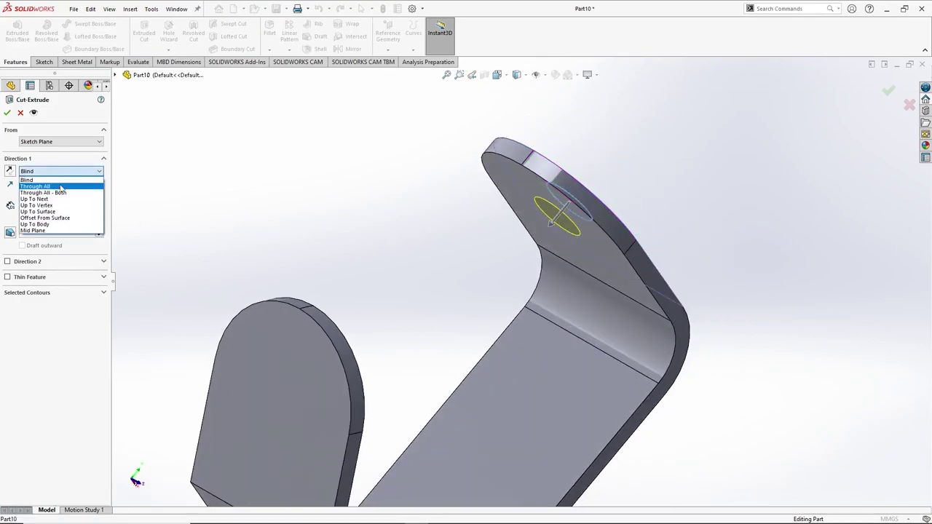
click(58, 203)
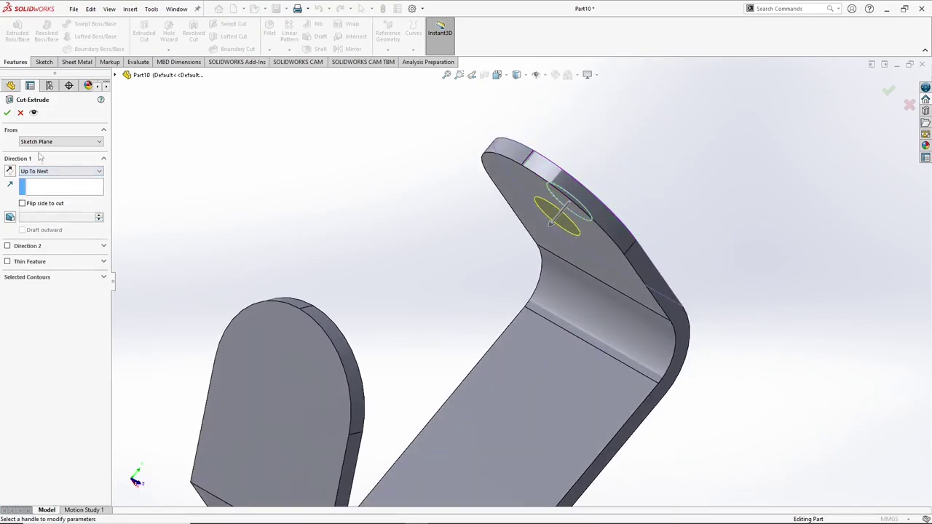
click(7, 112)
Start a sketch on the outer face of the lower angled flange.
scroll(477, 295, up, 3)
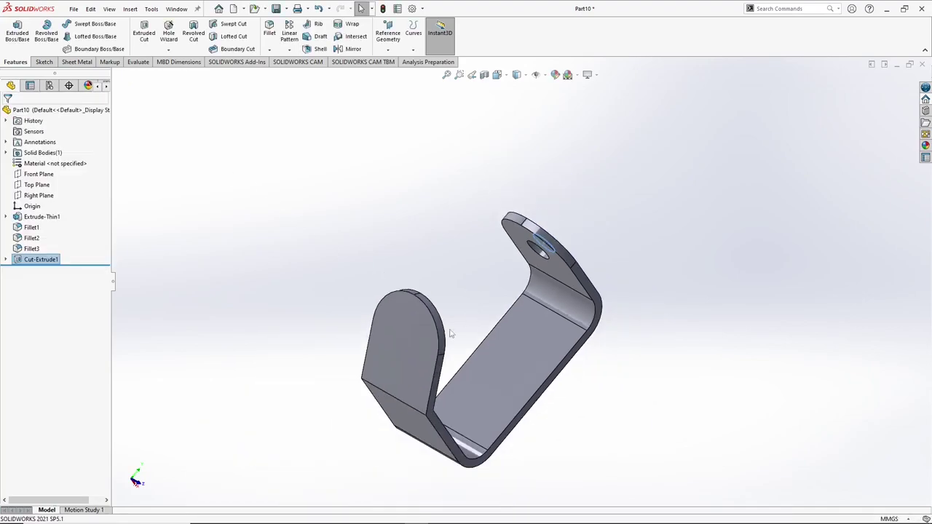
middle_drag(451, 331, 435, 323)
scroll(435, 322, down, 4)
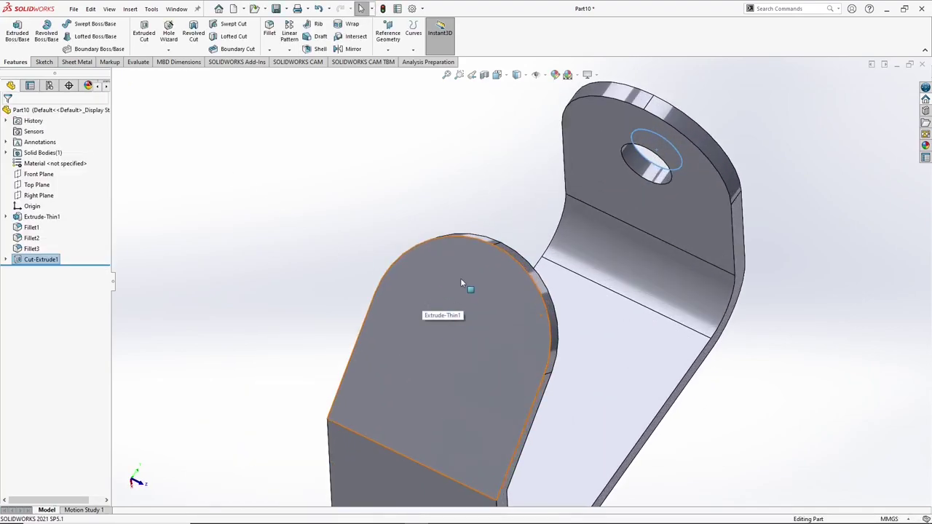
click(460, 282)
click(509, 256)
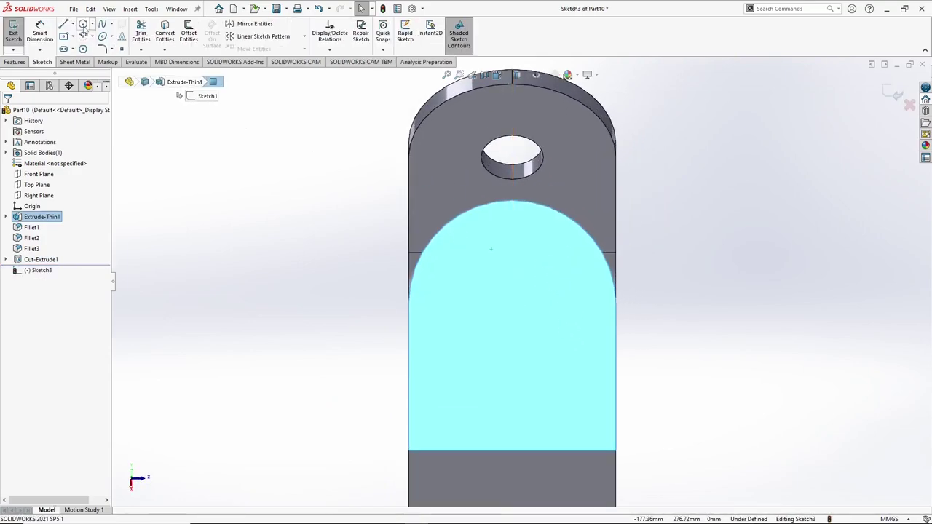
click(83, 25)
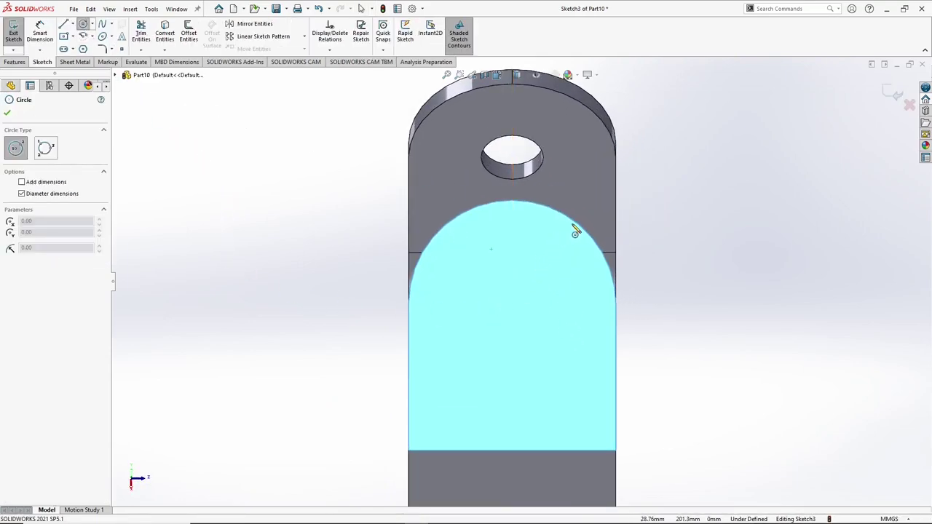
click(511, 303)
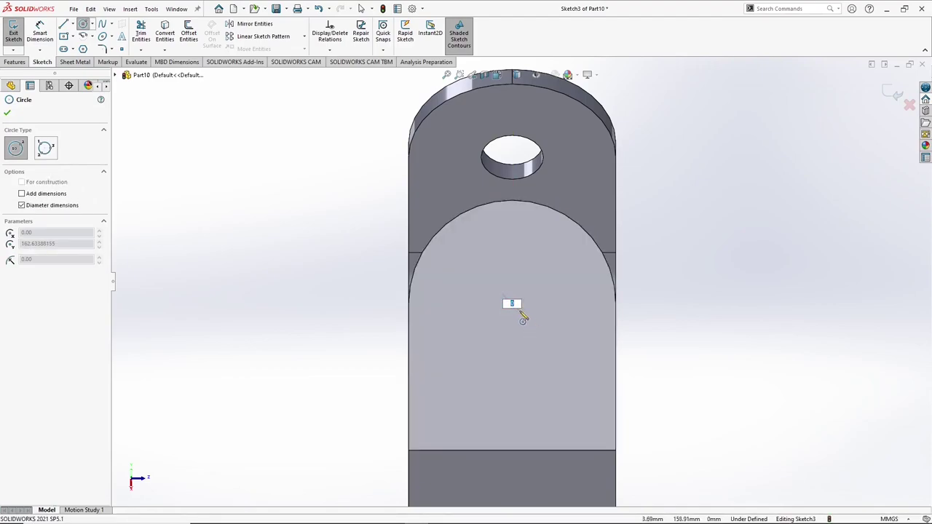
key(Escape)
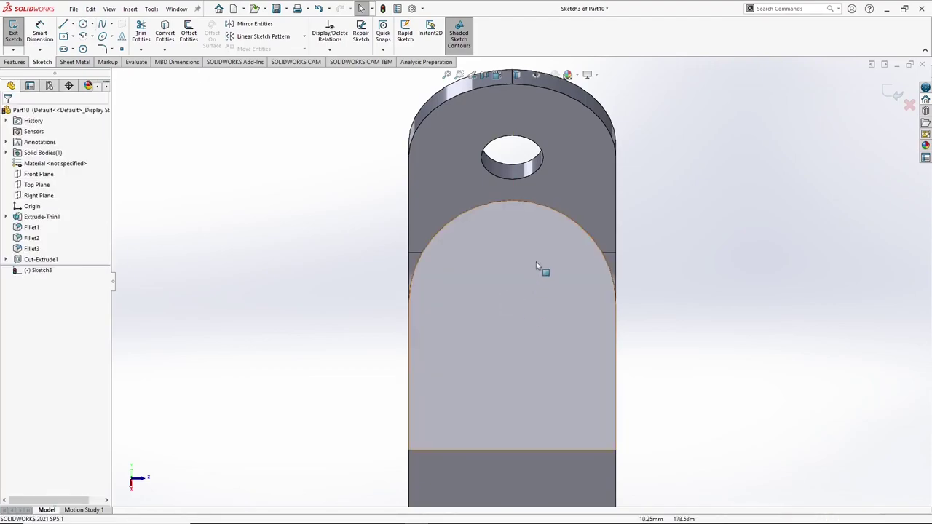
Sketch a circle about 39 mm in diameter on the lower flange face, centred on its rounded end.
click(83, 24)
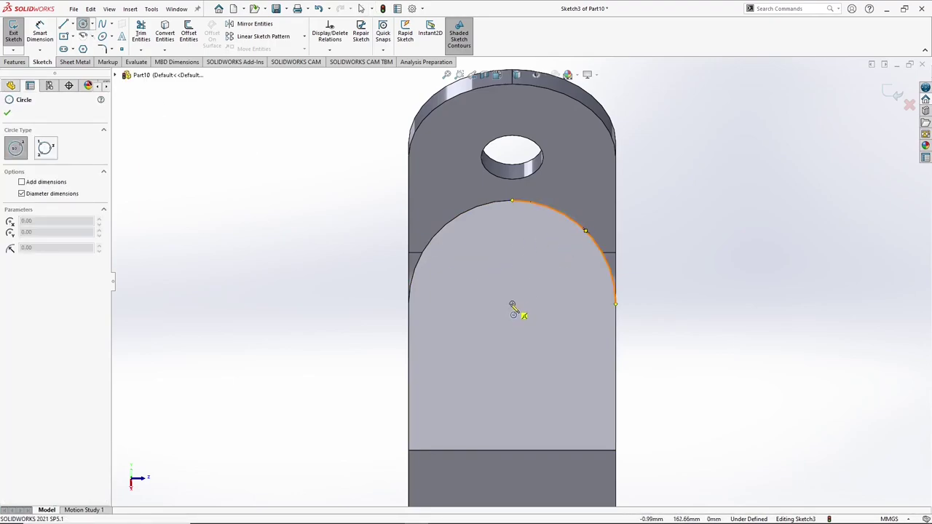
click(512, 303)
click(535, 339)
right_click(548, 334)
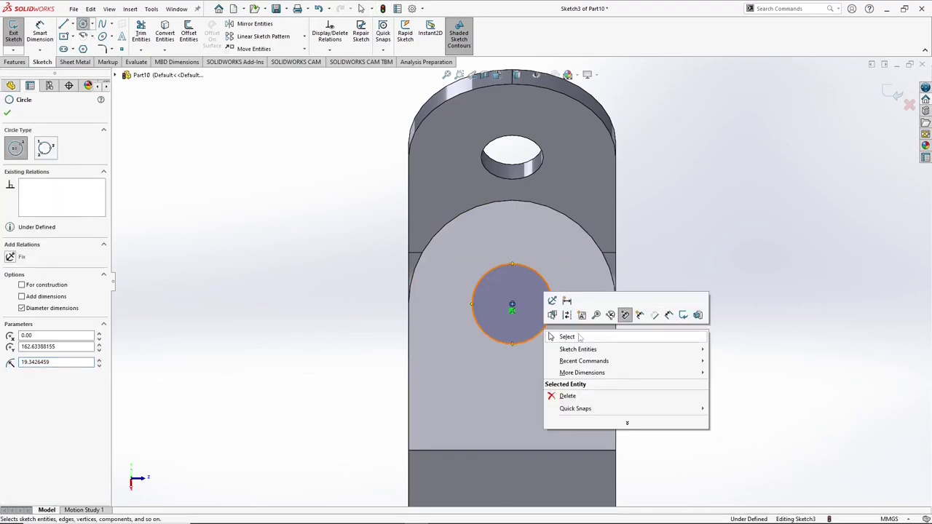
click(568, 337)
Dimension the circle on the lower flange to a 30 mm diameter and exit the sketch.
right_drag(558, 339, 561, 298)
click(552, 294)
click(584, 311)
text(30)
key(Return)
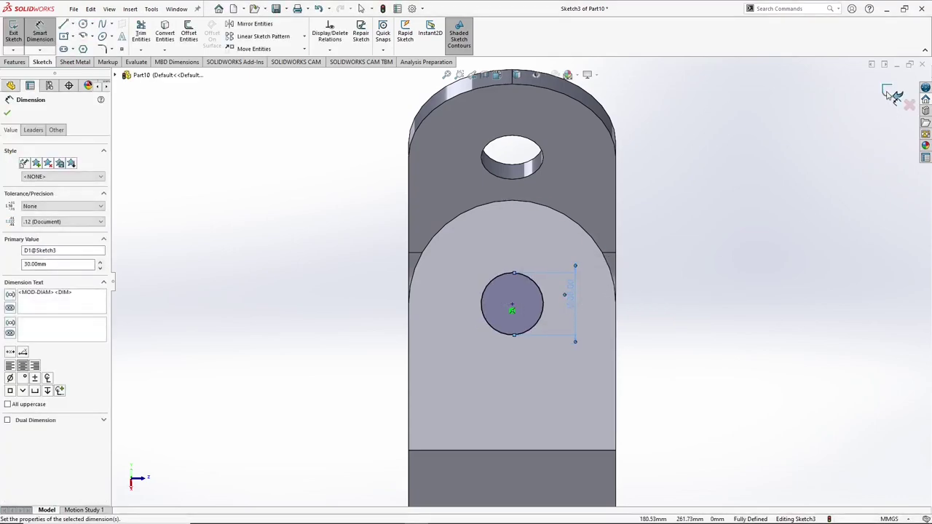
click(892, 94)
Cut the circle through the lower angled flange with an Extruded Cut using the Up To Next end condition.
middle_drag(555, 254, 453, 281)
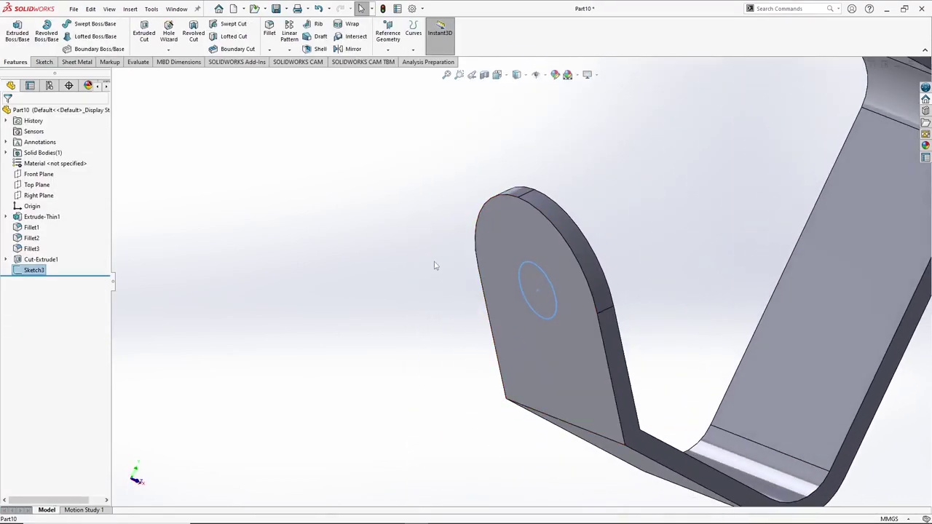
click(144, 32)
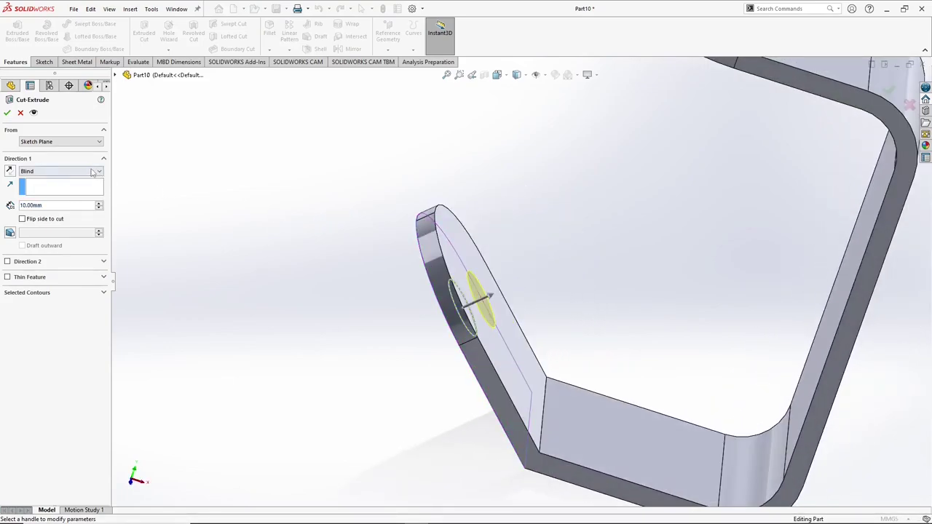
click(94, 172)
click(55, 201)
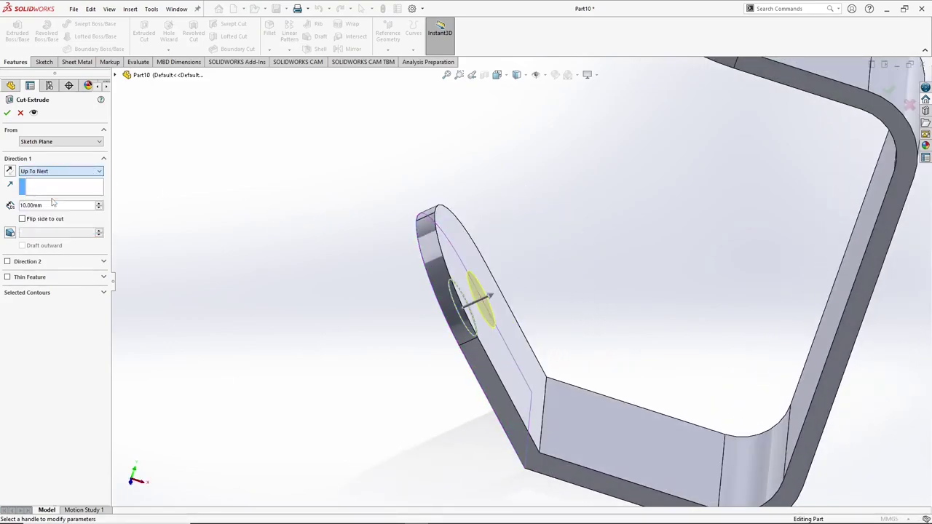
click(8, 113)
Apply a dark grey colour with RGB values 64, 64, 64 to the bracket's solid body.
scroll(385, 233, down, 5)
middle_drag(395, 245, 687, 254)
key(space)
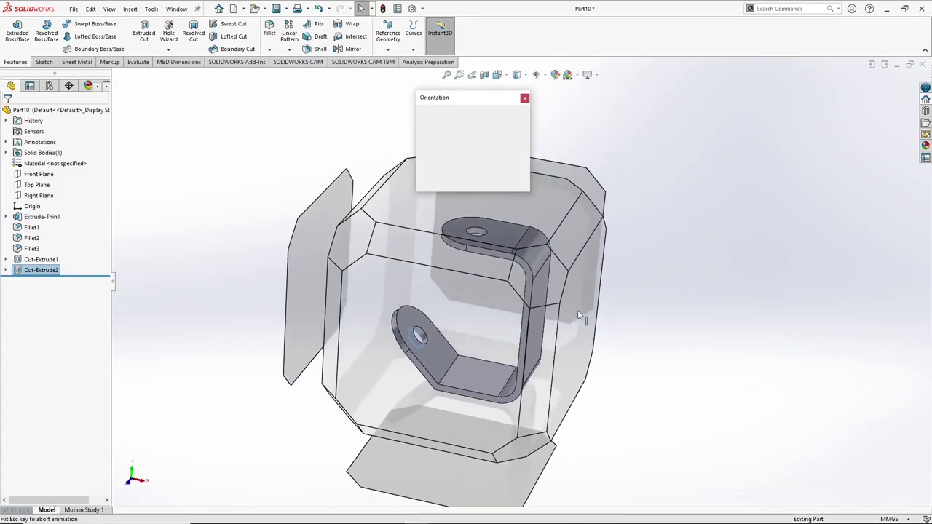
click(516, 129)
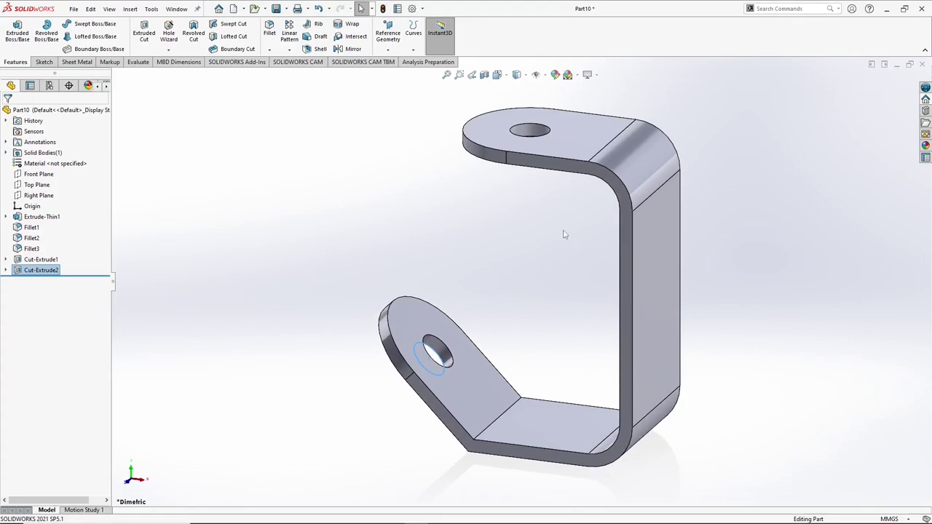
click(548, 90)
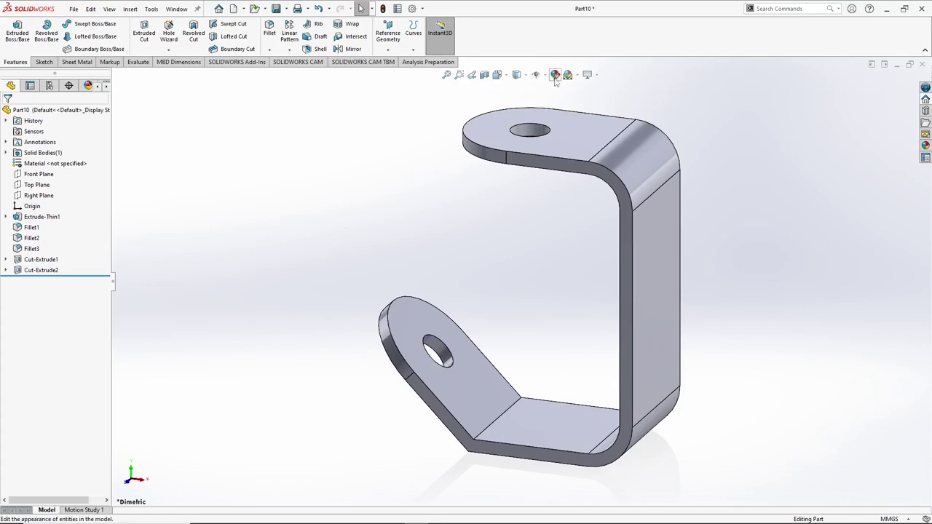
click(6, 152)
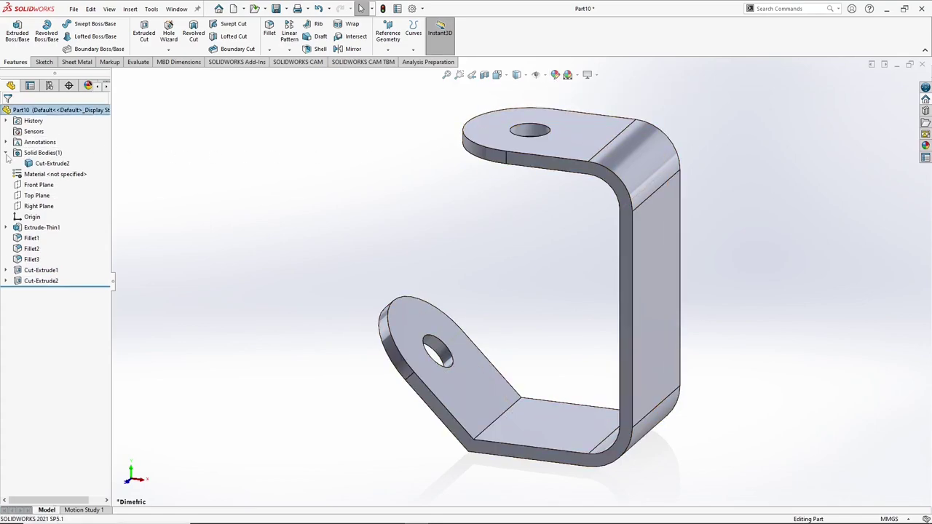
click(51, 163)
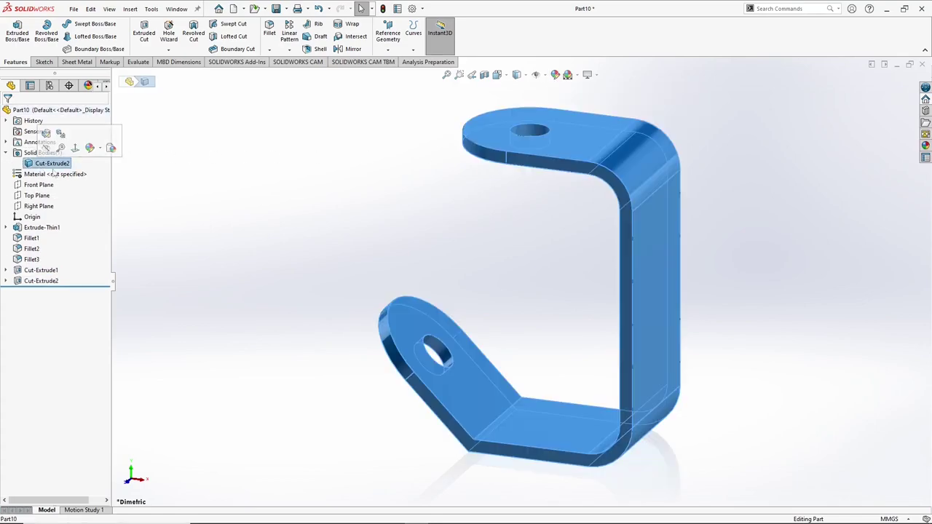
click(555, 75)
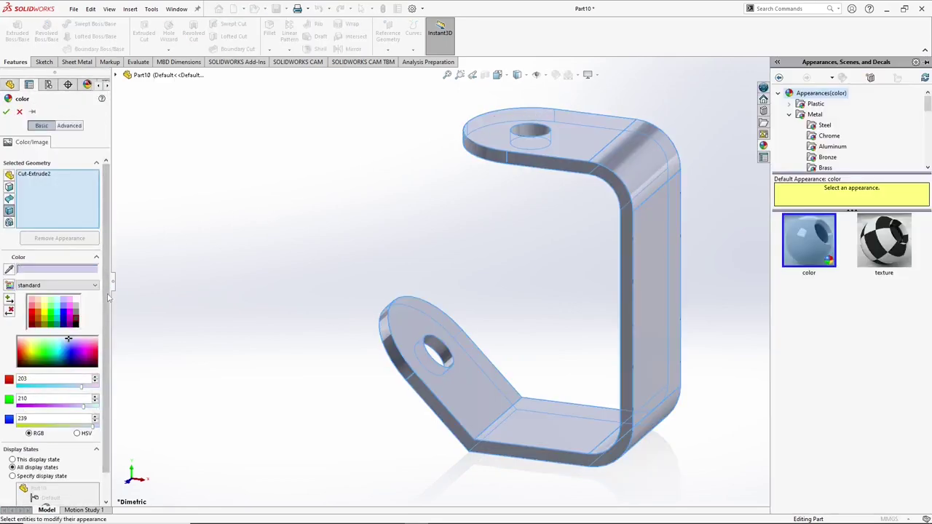
click(76, 322)
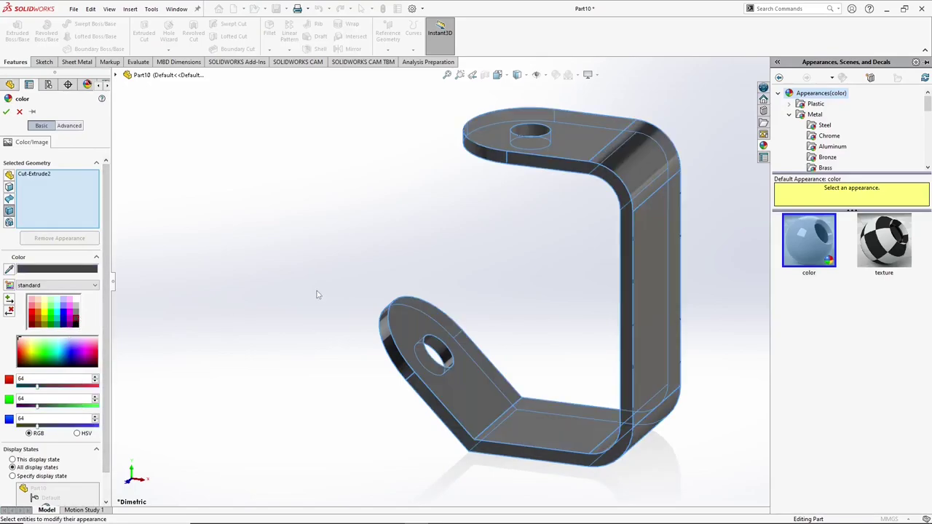
click(6, 113)
Save the part as Frame in the 20220916 folder.
middle_drag(317, 208, 435, 241)
middle_drag(526, 201, 543, 202)
scroll(489, 151, up, 2)
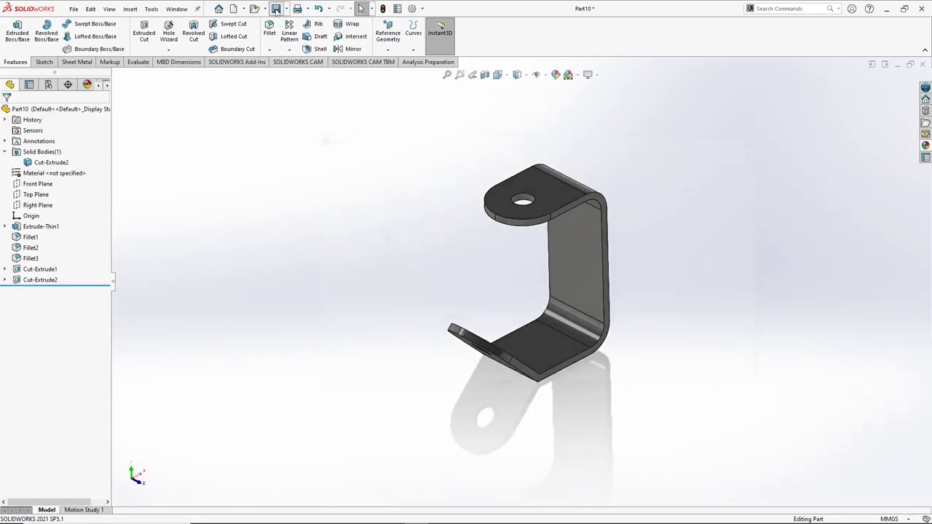
click(276, 9)
click(483, 152)
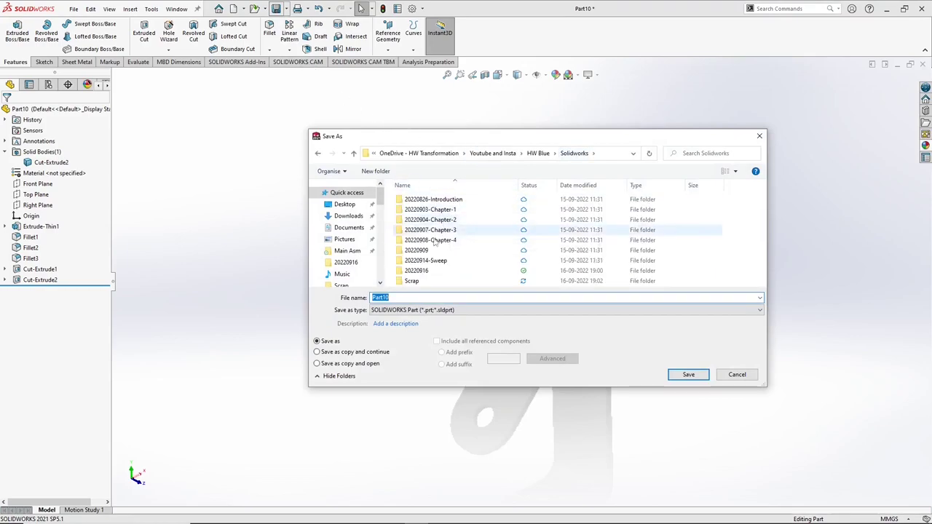
click(419, 270)
double_click(419, 272)
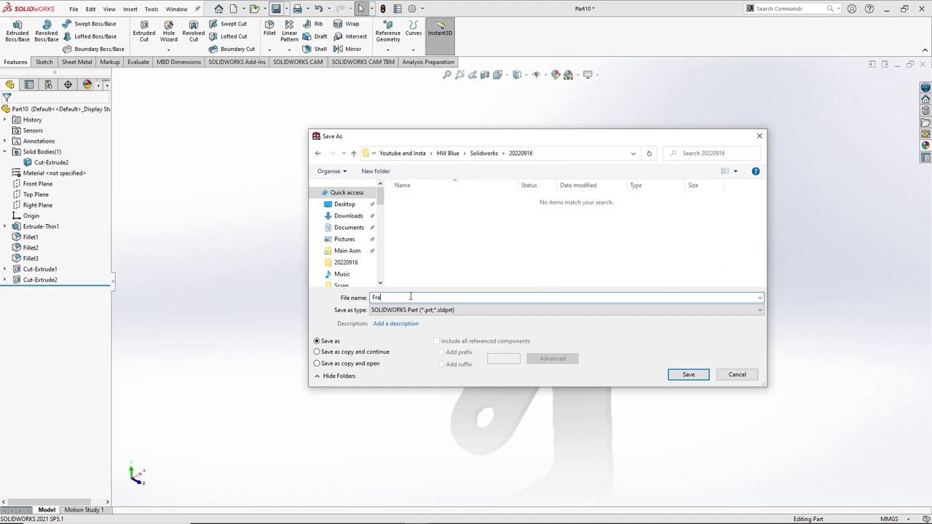
key(Return)
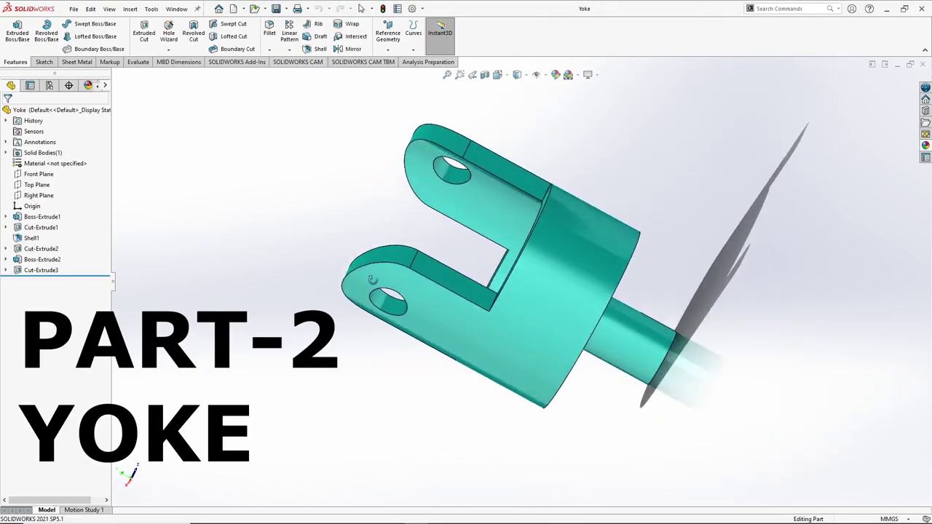
mouse_move(371, 280)
middle_down()
mouse_move(452, 312)
mouse_move(607, 349)
mouse_move(436, 337)
mouse_move(379, 318)
mouse_move(553, 219)
middle_up()
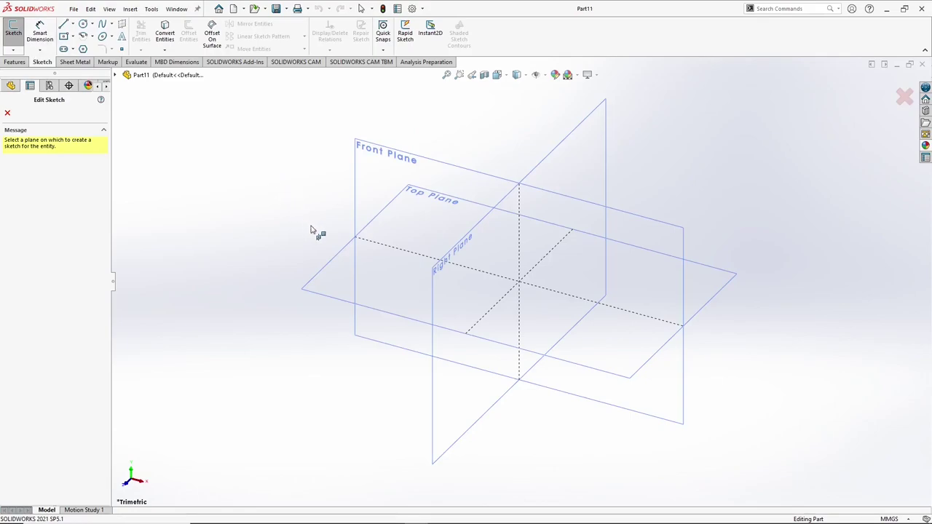
Start a sketch on the Top Plane and draw a circle about 92 mm in diameter centred on the origin.
click(331, 266)
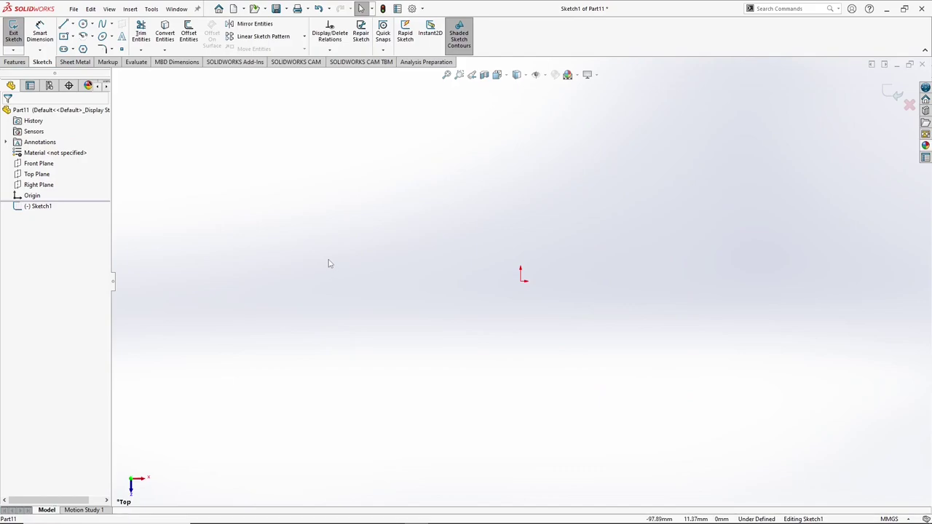
click(83, 24)
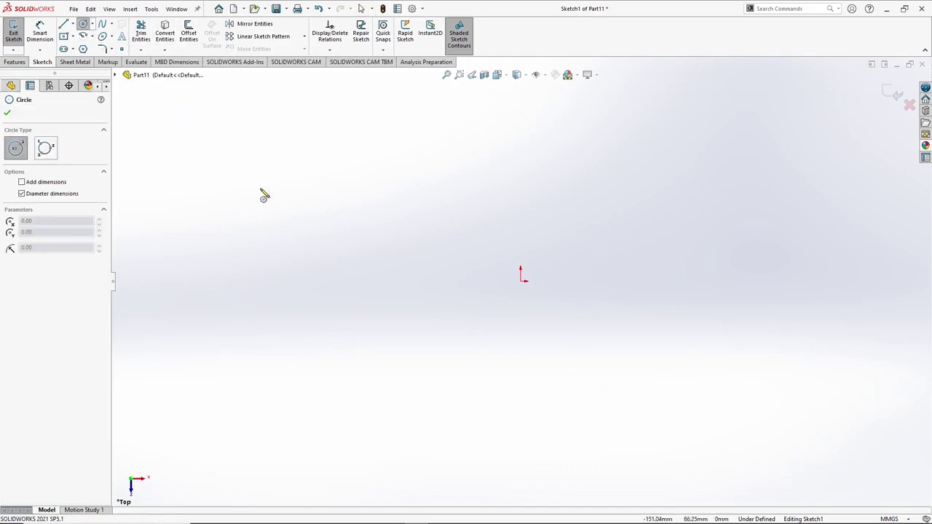
click(521, 281)
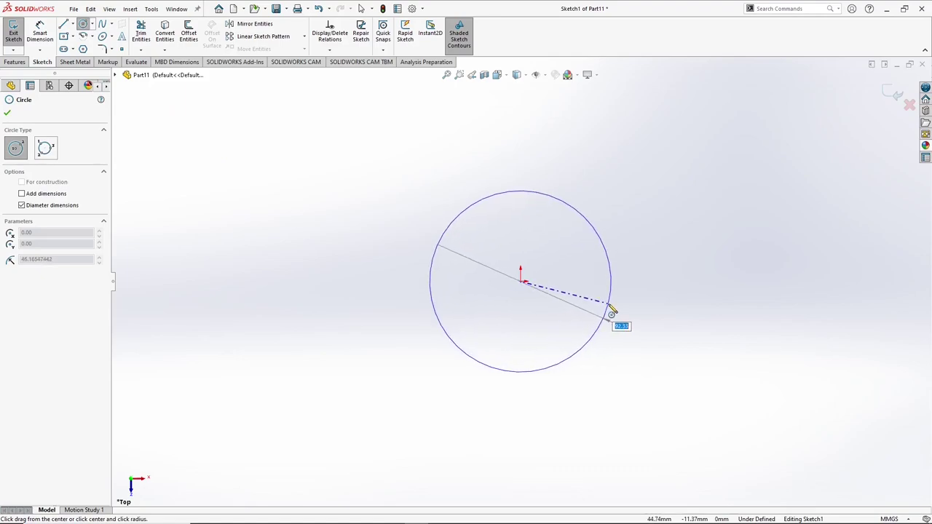
click(612, 310)
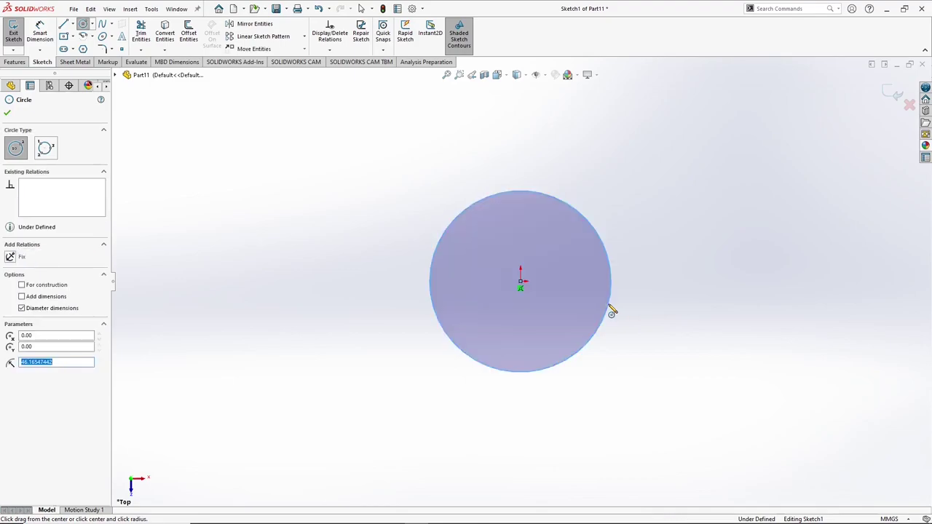
Dimension the origin-centred circle to a 100 mm diameter.
right_click(624, 240)
click(706, 223)
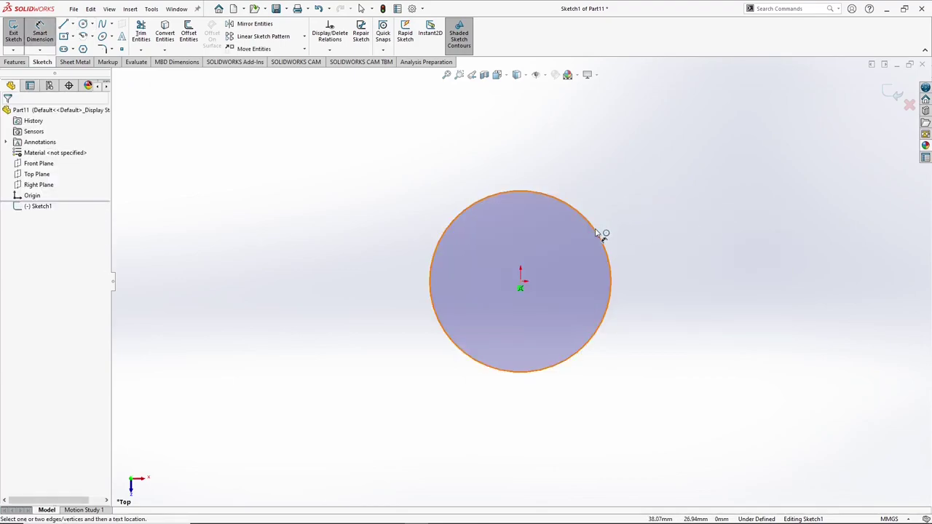
click(602, 235)
click(641, 220)
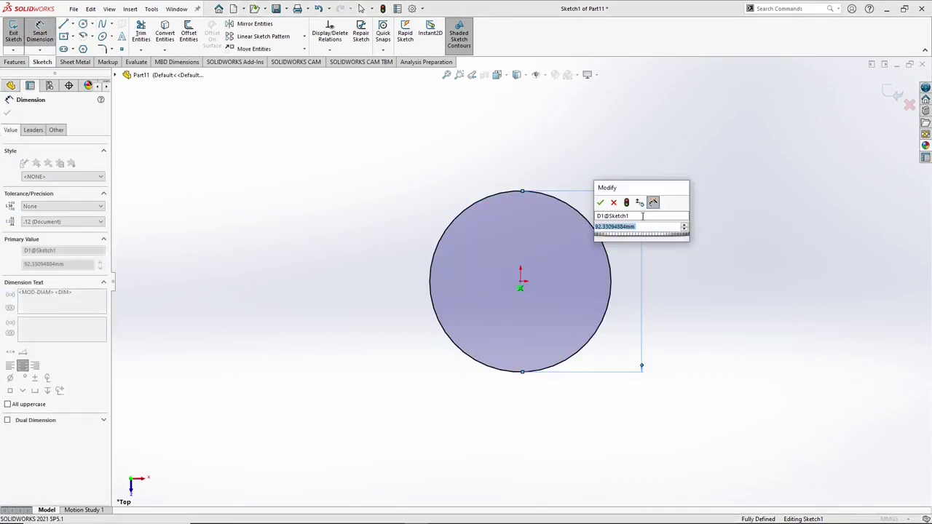
text(100)
key(Return)
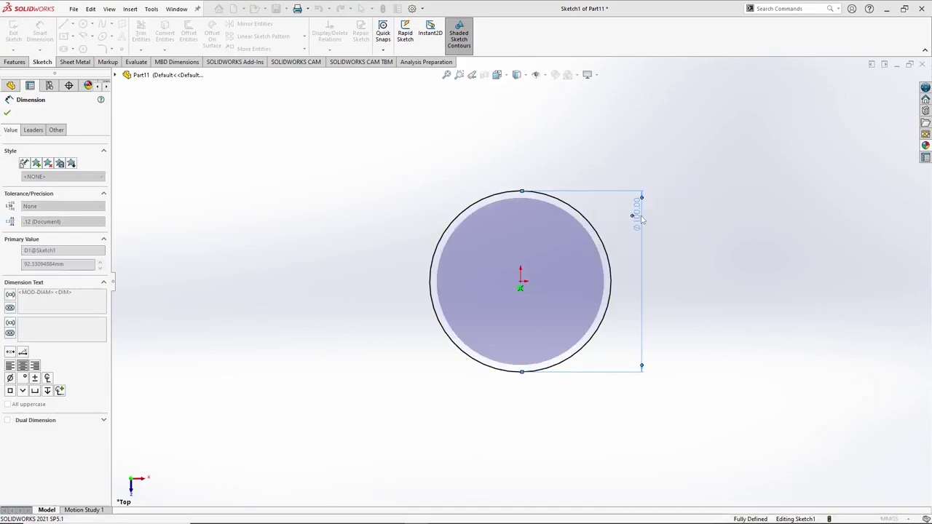
click(671, 266)
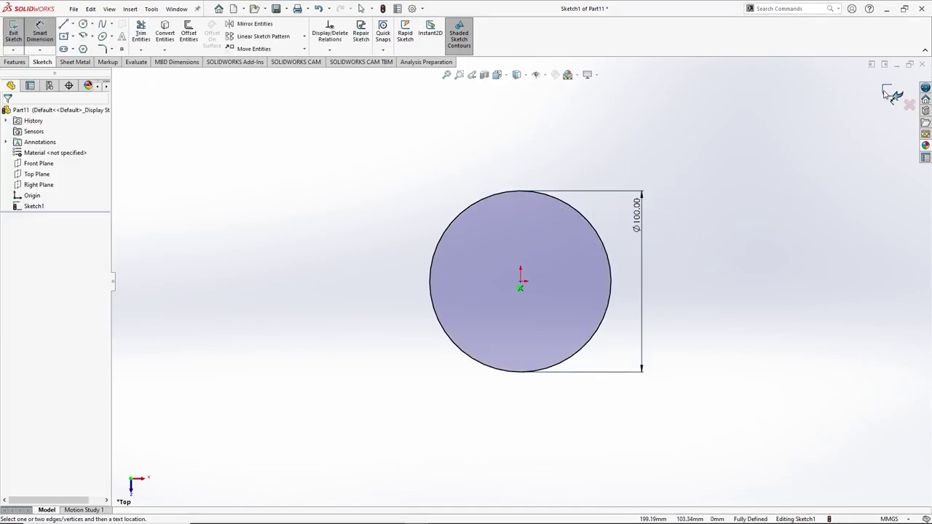
Close the base circle sketch and extrude it as a solid cylinder with a blind depth of 120 mm.
click(889, 93)
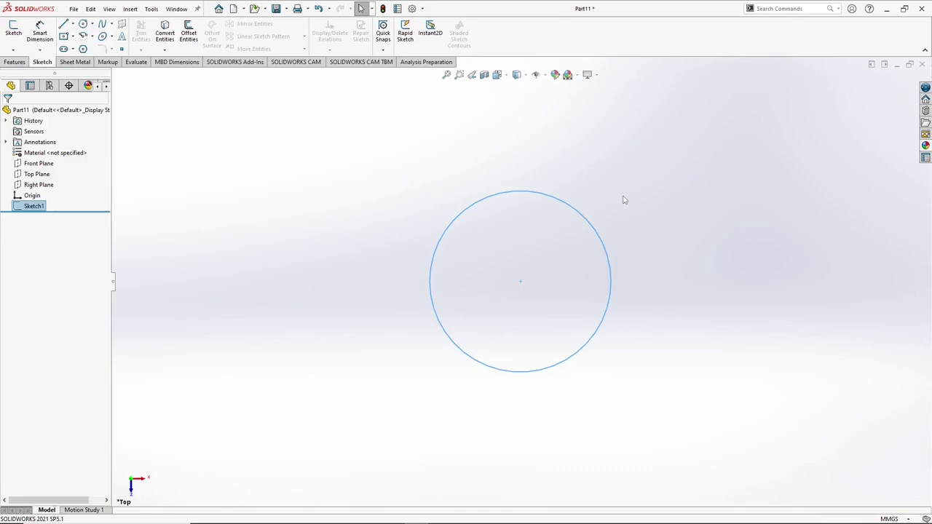
key(Up)
key(Up)
key(Up)
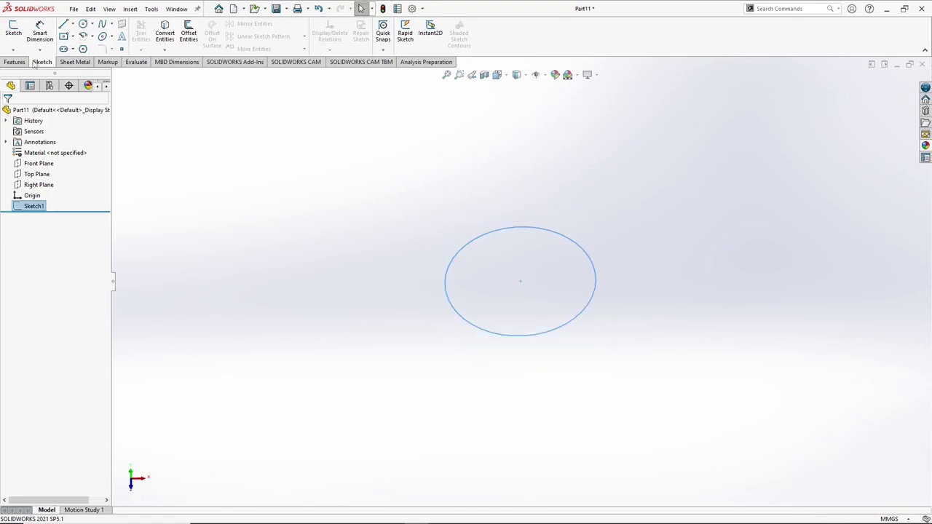
click(15, 61)
click(19, 31)
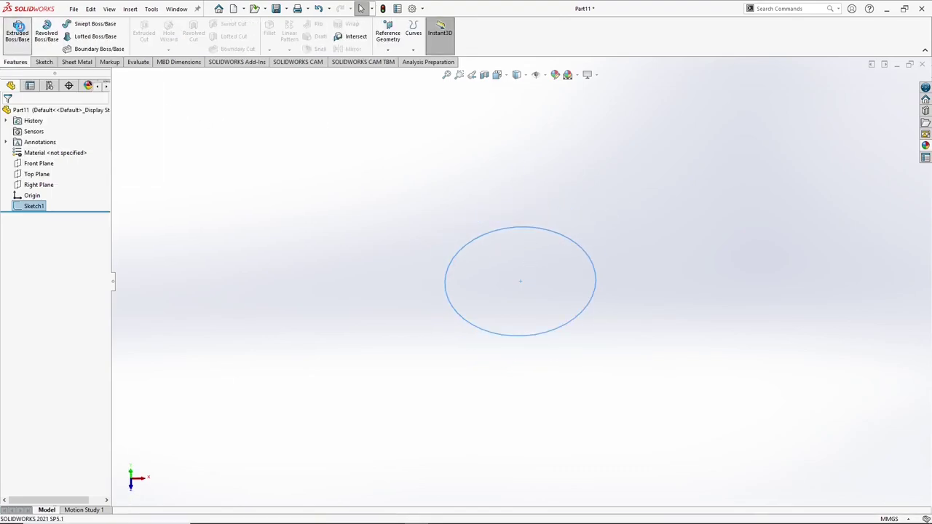
drag(519, 271, 419, 173)
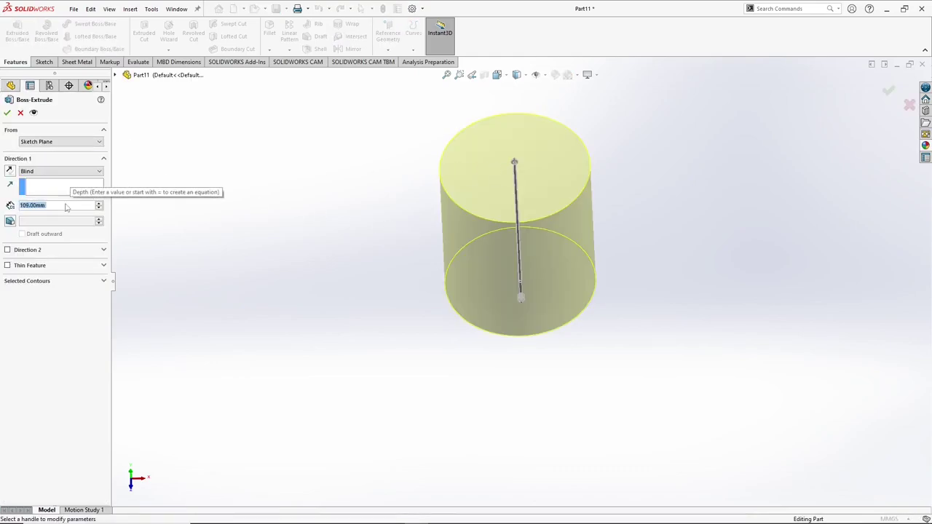
text(12)
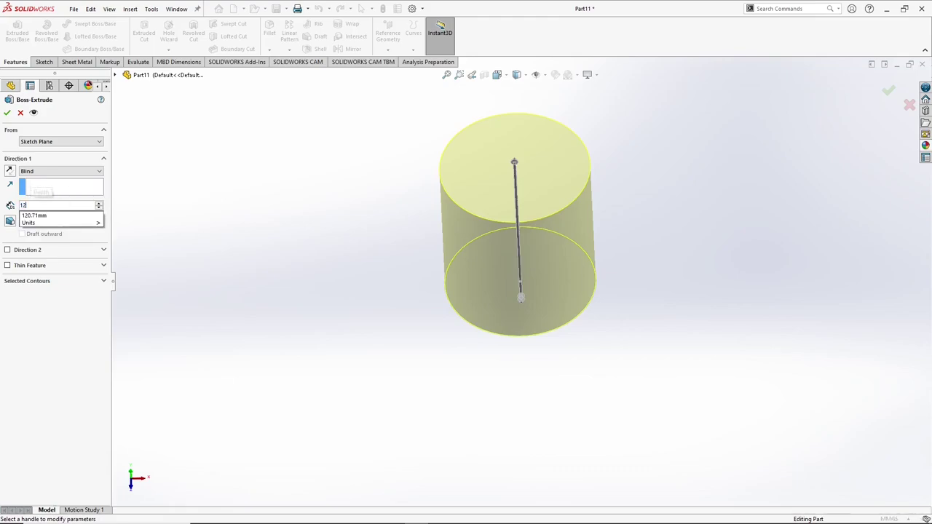
text(0)
key(Return)
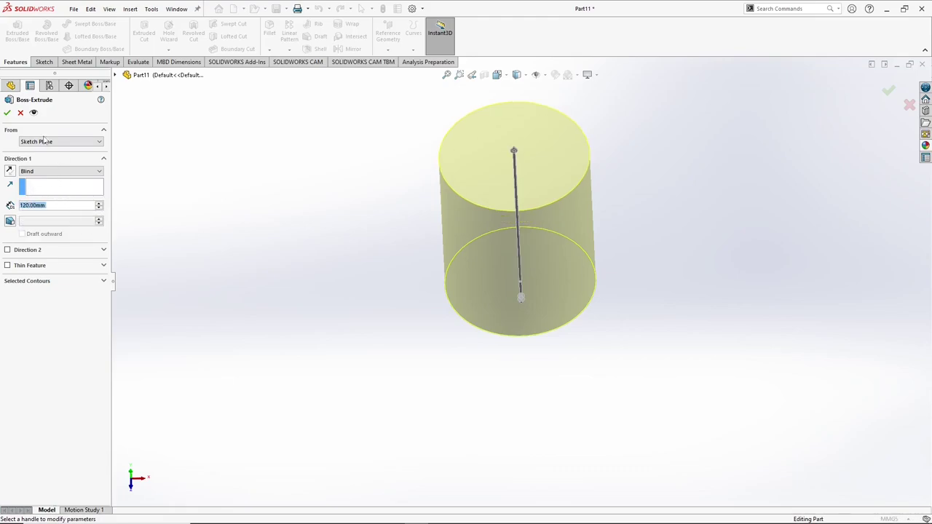
click(7, 113)
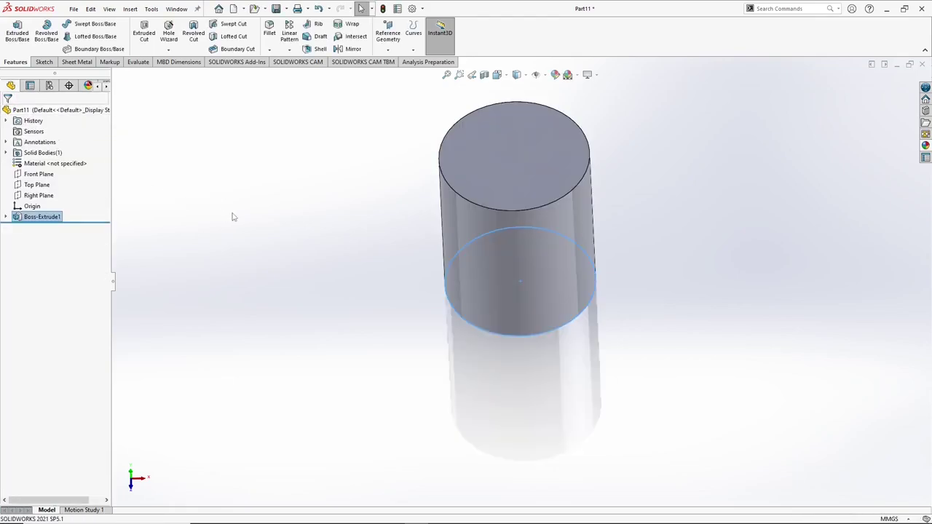
click(233, 217)
Show the reference planes in the model and start a new sketch on the Front Plane.
middle_drag(316, 252, 414, 276)
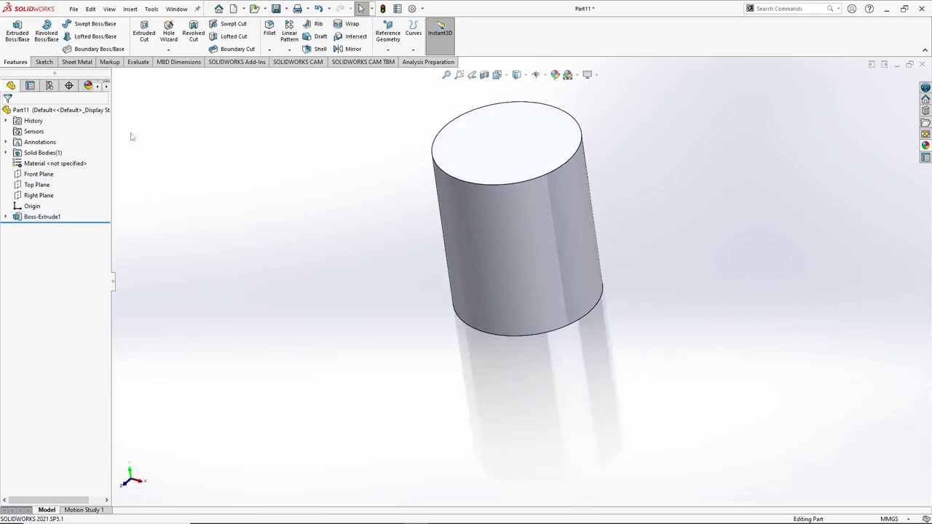
click(43, 62)
click(14, 35)
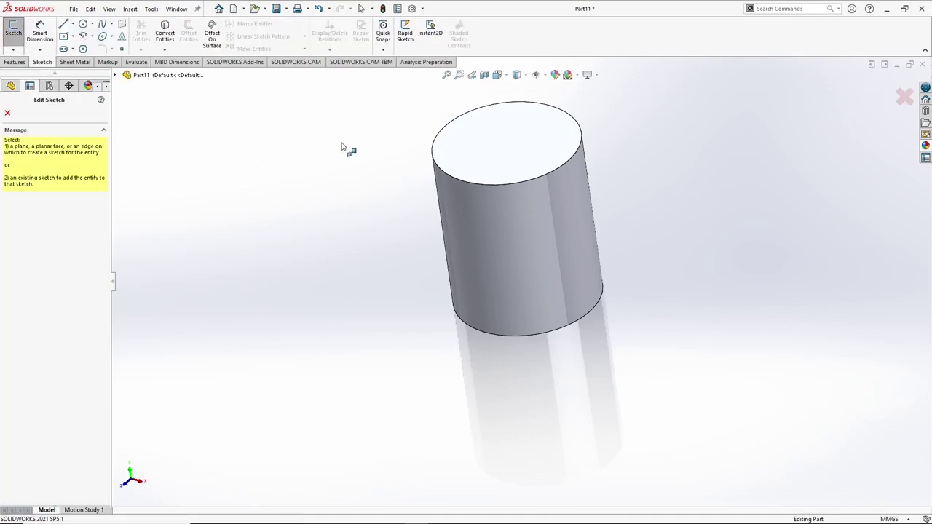
key(z)
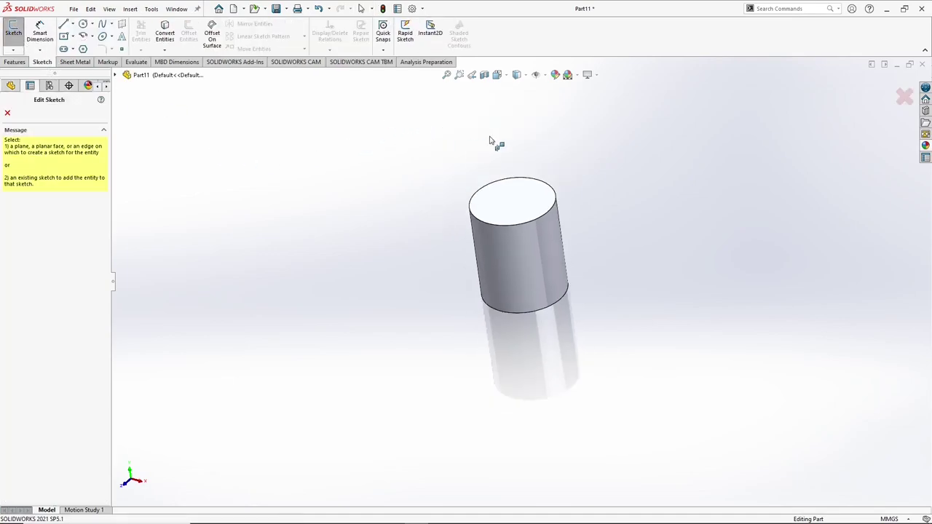
click(536, 75)
click(551, 88)
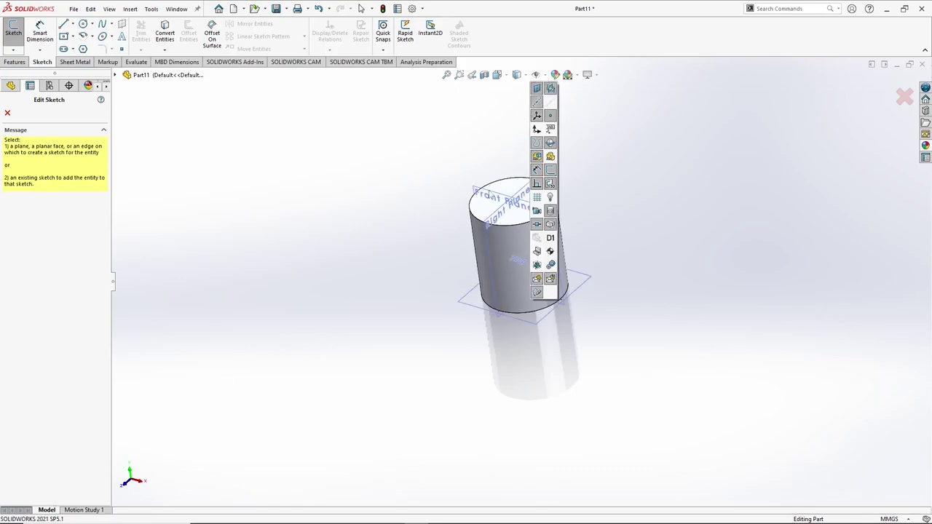
click(486, 195)
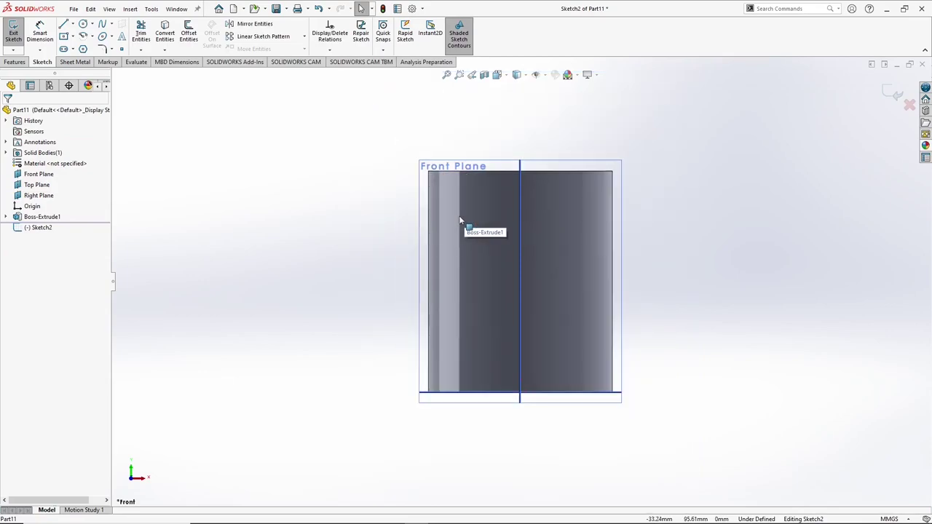
Draw a circle about 51 mm in diameter, centred on the cylinder's vertical axis about 86 mm above the base.
click(83, 24)
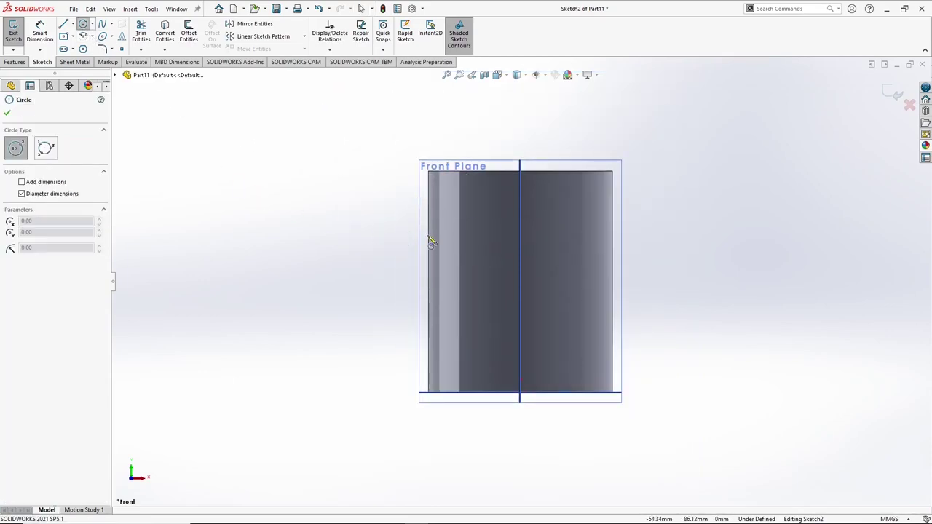
click(521, 235)
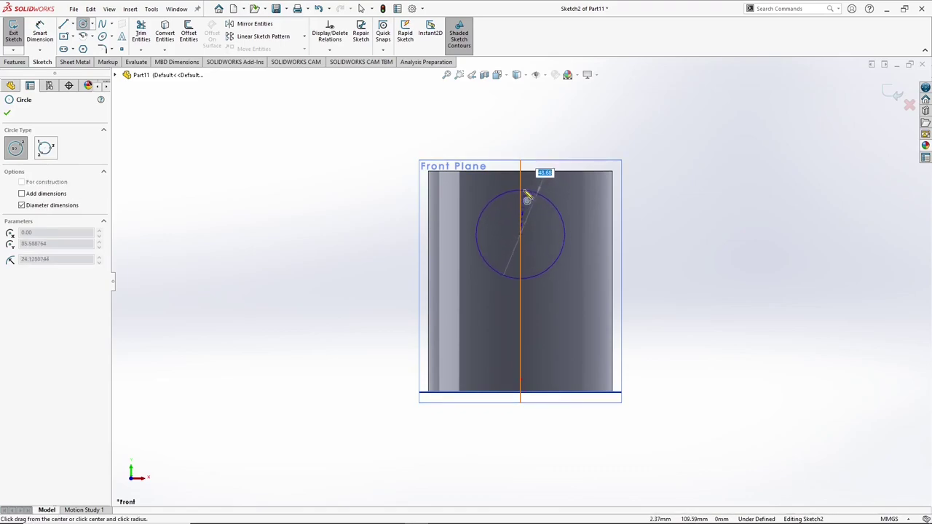
click(522, 188)
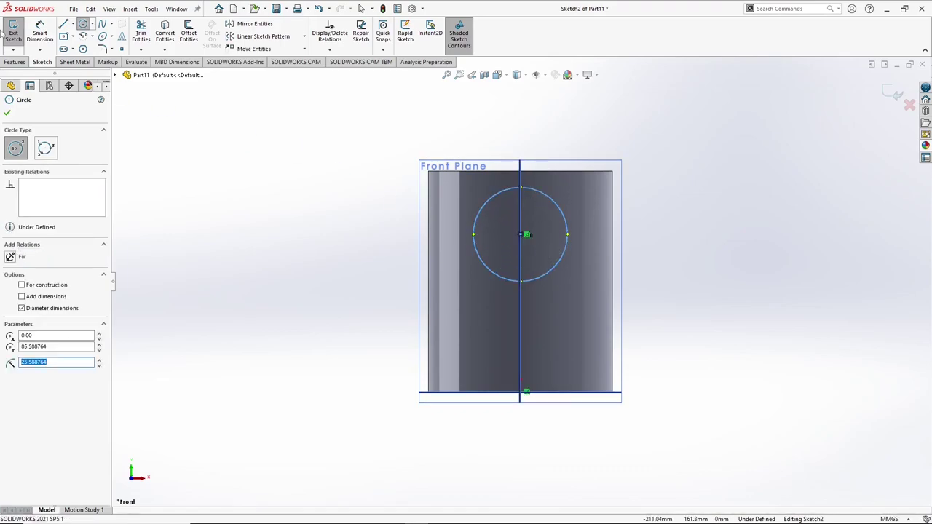
Draw a vertical line down from the circle's right quadrant and a horizontal line about 24 mm long out to the cylinder's right edge.
click(64, 24)
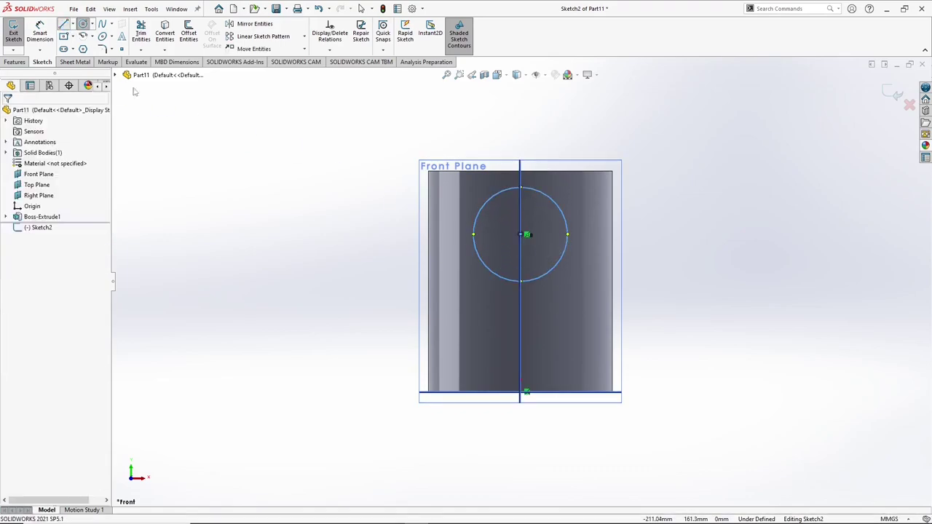
click(567, 234)
click(567, 298)
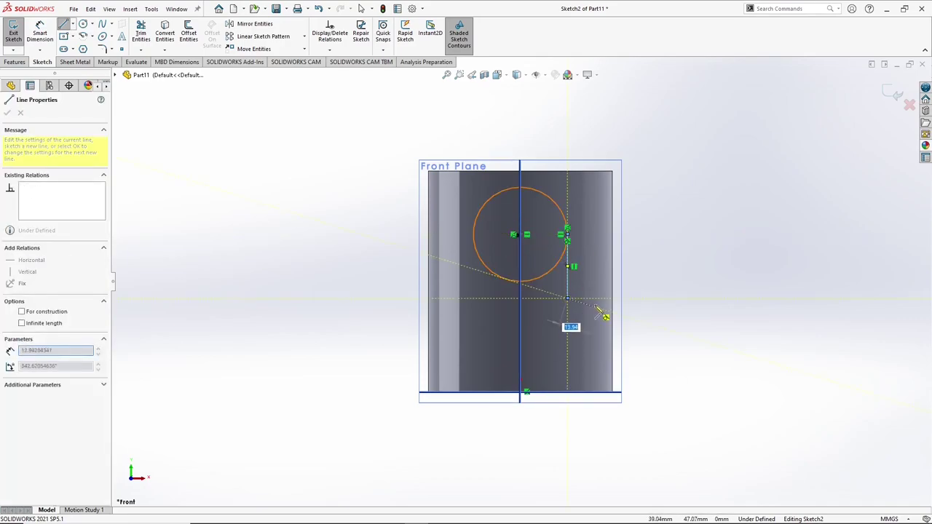
click(613, 299)
key(Escape)
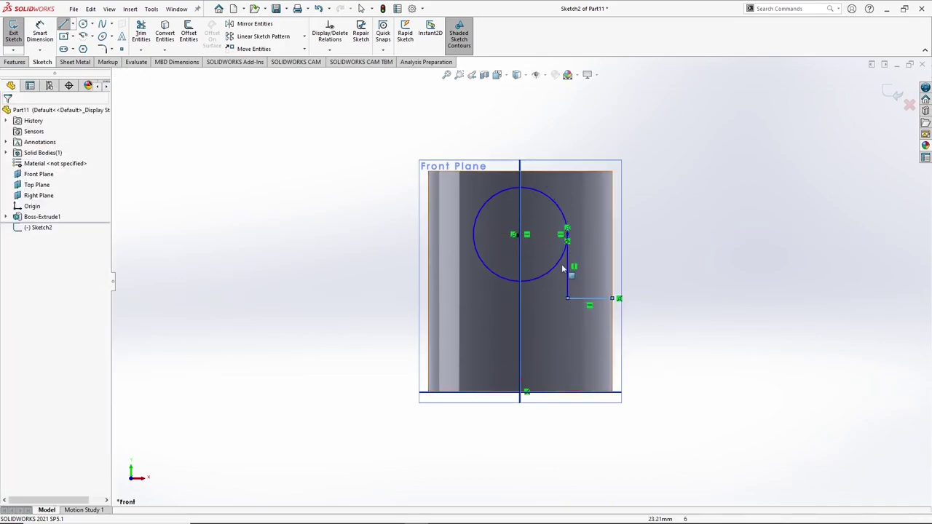
Draw a matching vertical line down from the circle's left quadrant and a horizontal line about 24 mm long to the cylinder's left edge.
key(Return)
scroll(499, 272, down, 3)
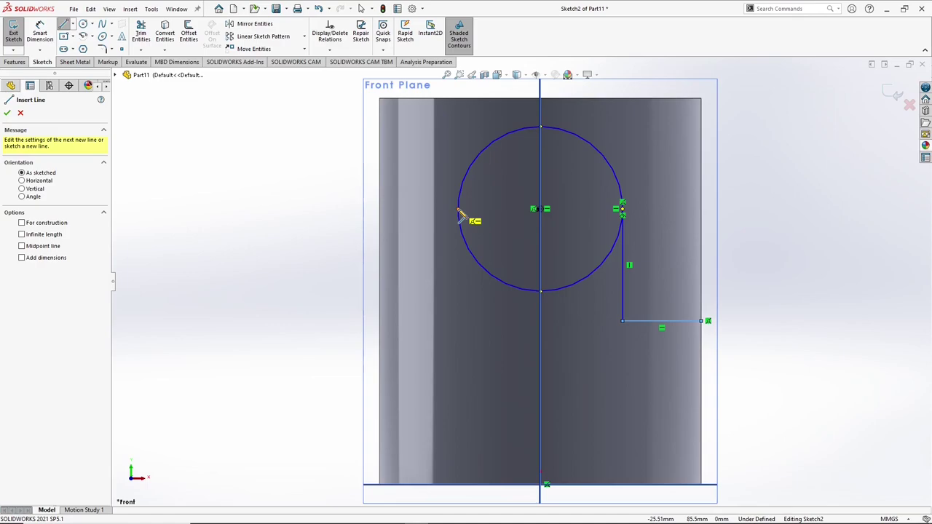
click(459, 211)
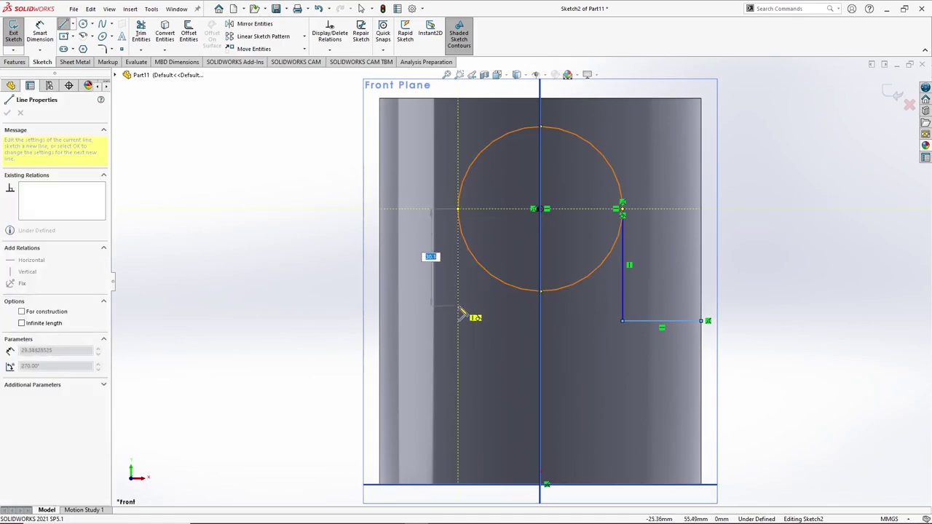
click(460, 322)
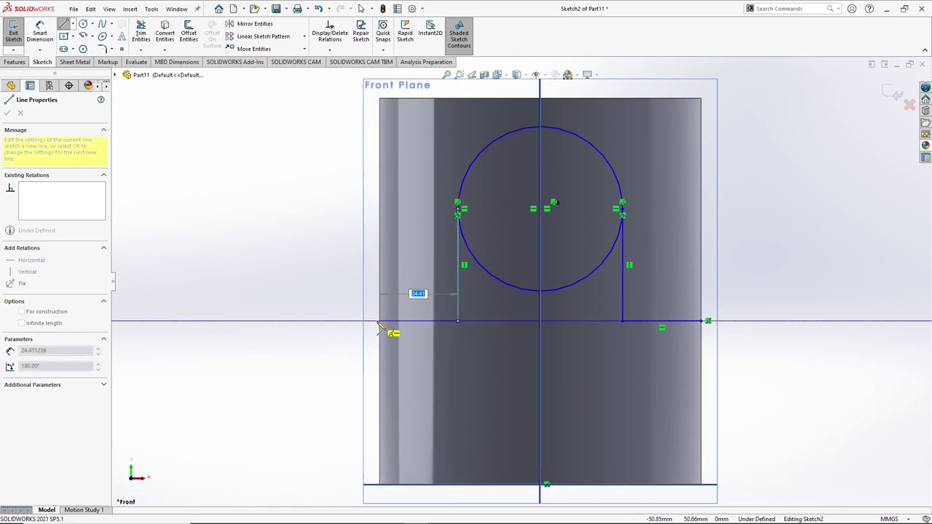
double_click(379, 321)
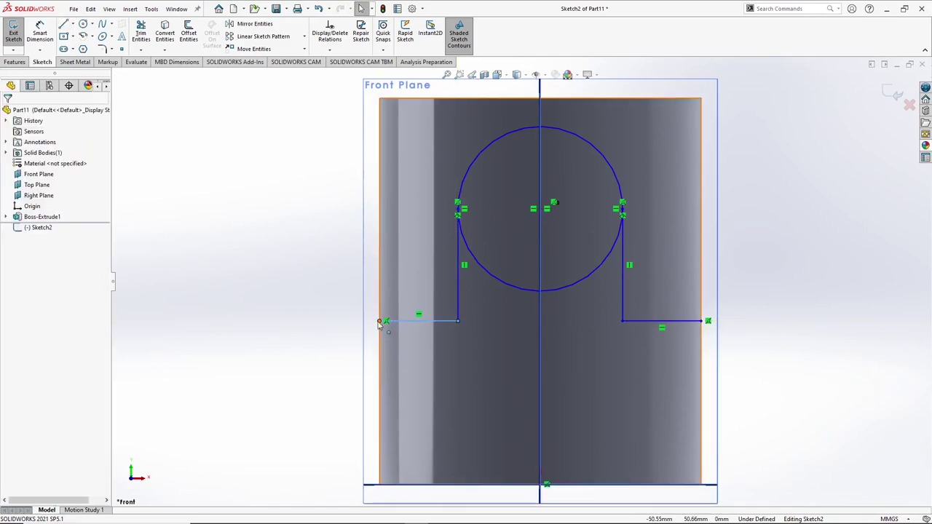
Shift the left horizontal line slightly upward and make the two horizontal lines collinear.
drag(381, 320, 390, 320)
key(Escape)
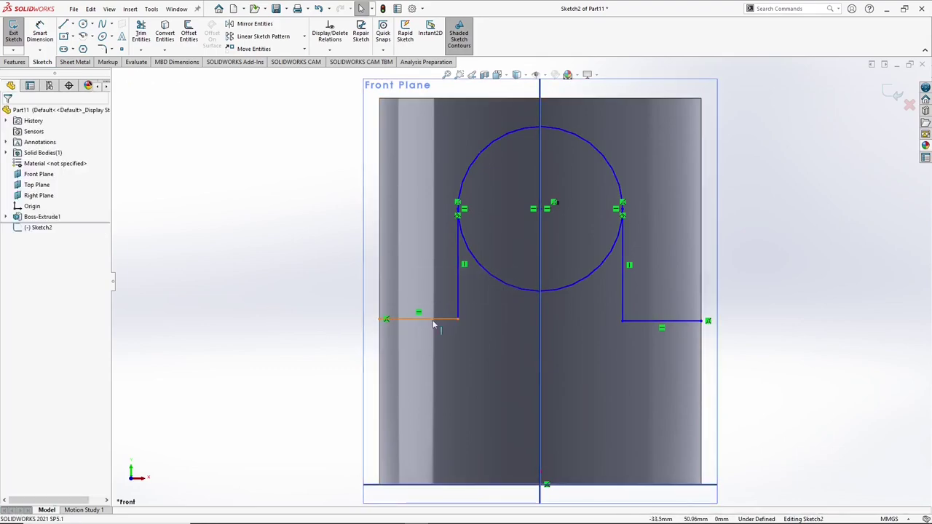
click(444, 319)
ctrl+click(633, 321)
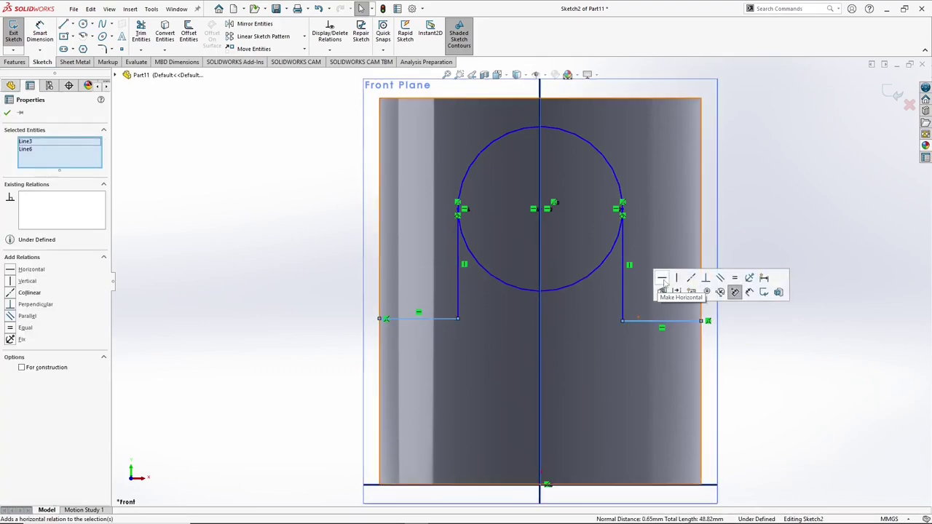
click(664, 280)
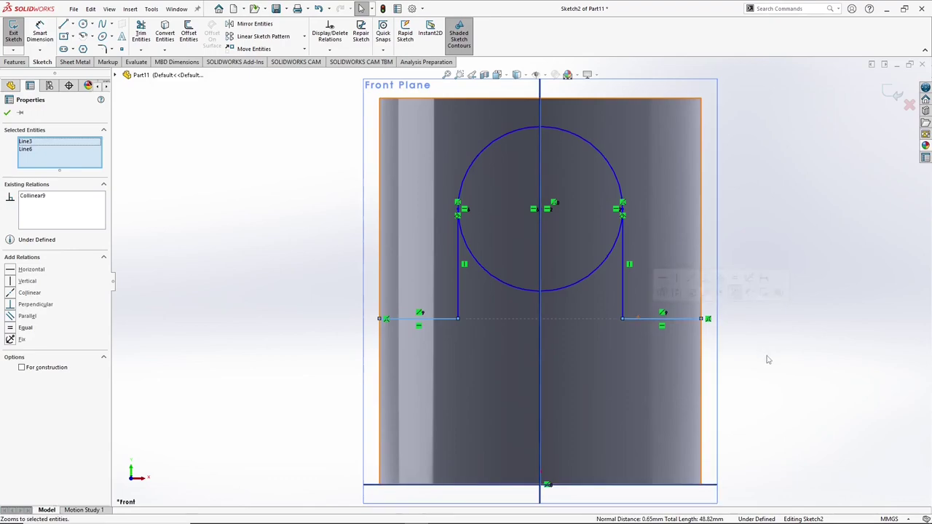
key(Escape)
Trim away the lower half of the circle between the two vertical lines, leaving the upper arc.
key(f)
click(140, 33)
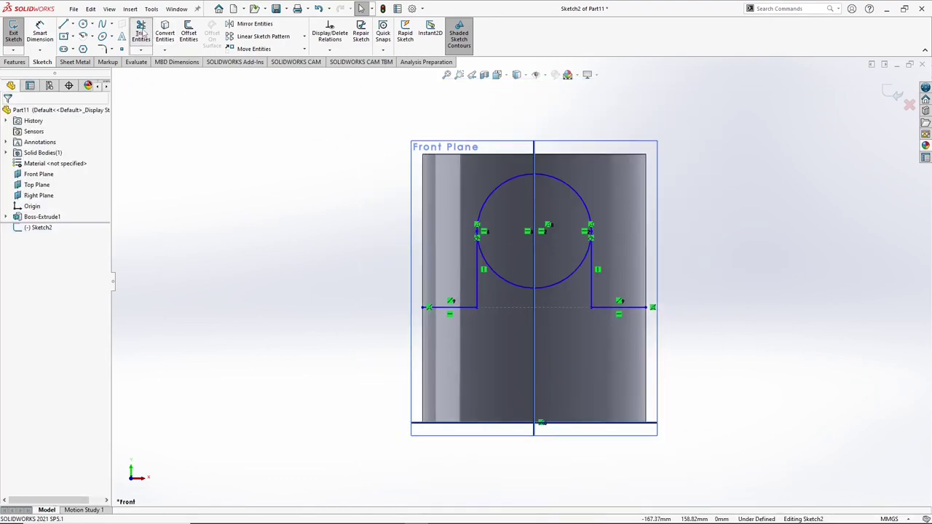
click(517, 287)
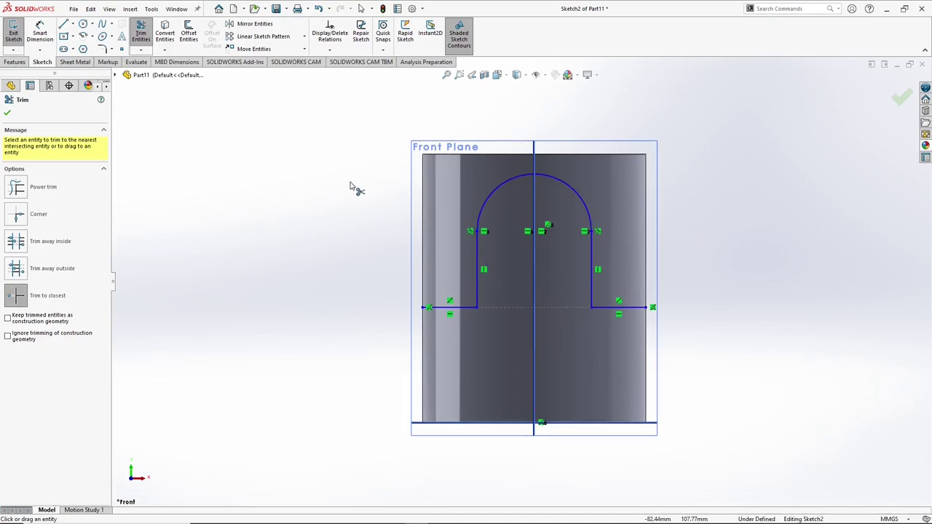
Dimension the upper arc of the profile to a 25 mm radius.
click(48, 35)
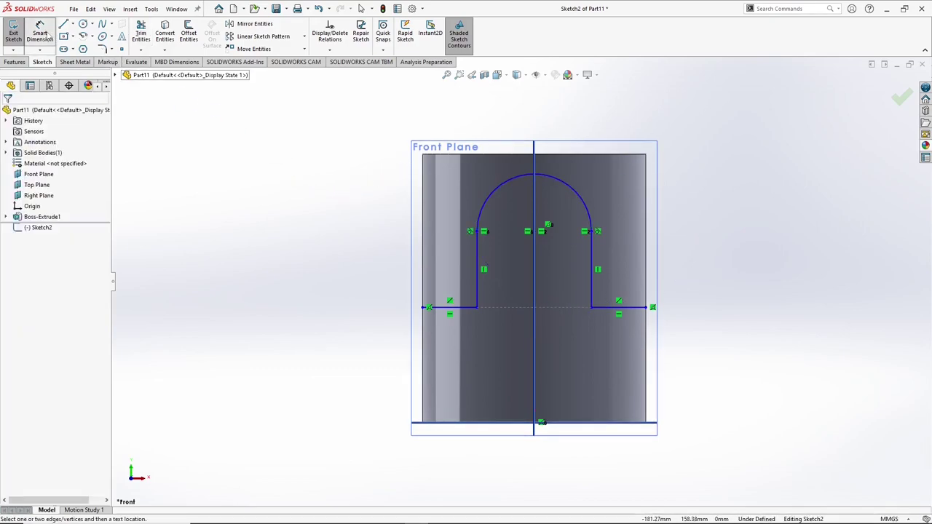
click(582, 197)
click(600, 186)
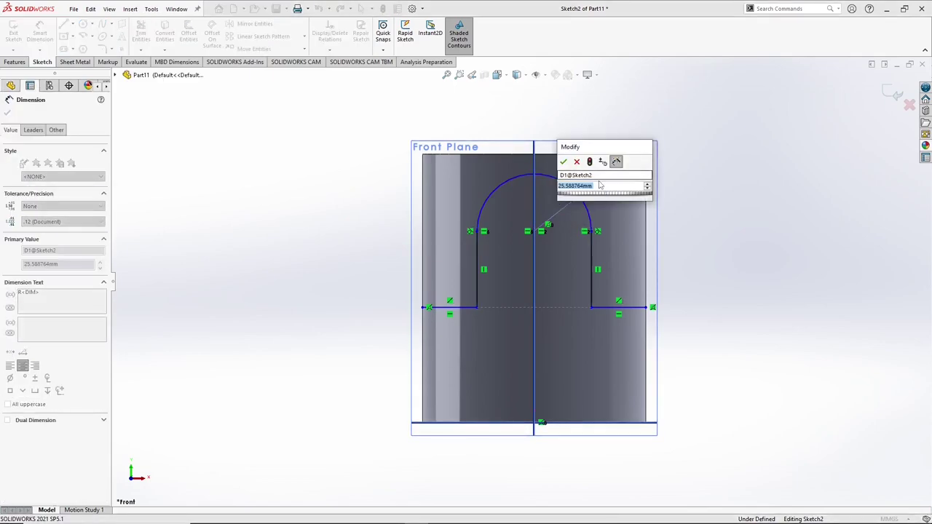
text(25)
key(Return)
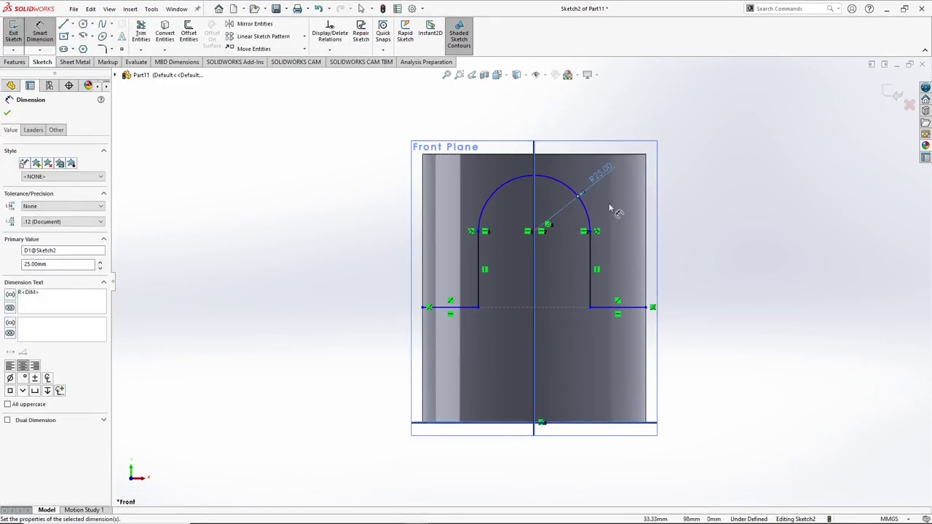
Dimension the height of the arc's centre above the cylinder's base to 95 mm.
click(535, 233)
click(593, 423)
click(733, 371)
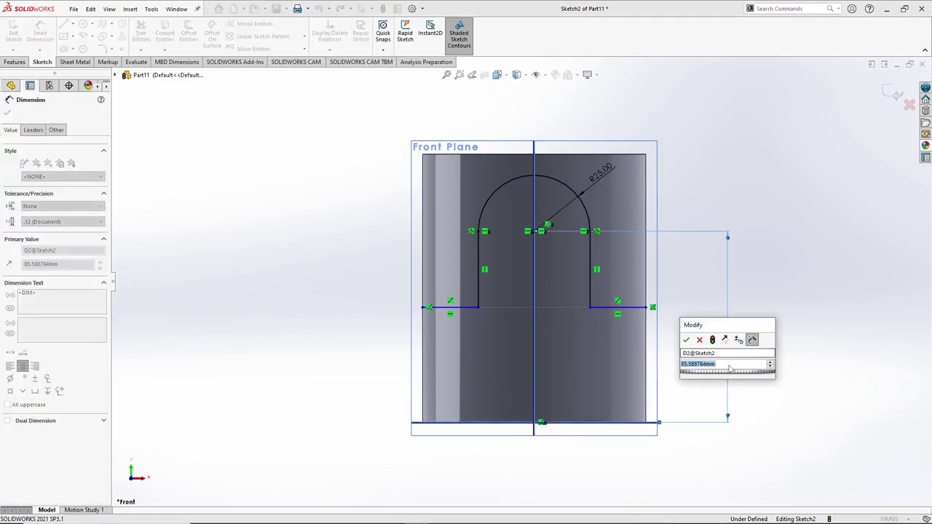
text(95)
key(Return)
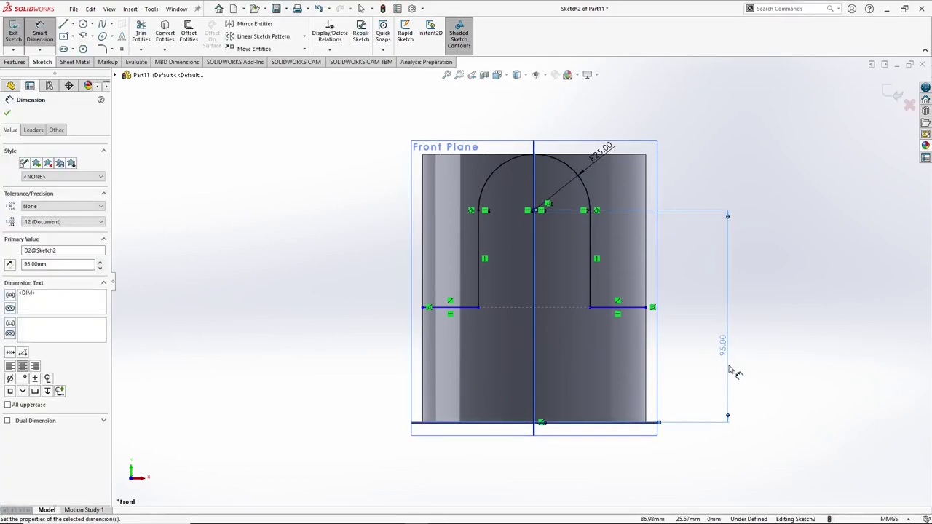
Dimension the height of the right horizontal line above the cylinder's base to 50 mm.
click(632, 313)
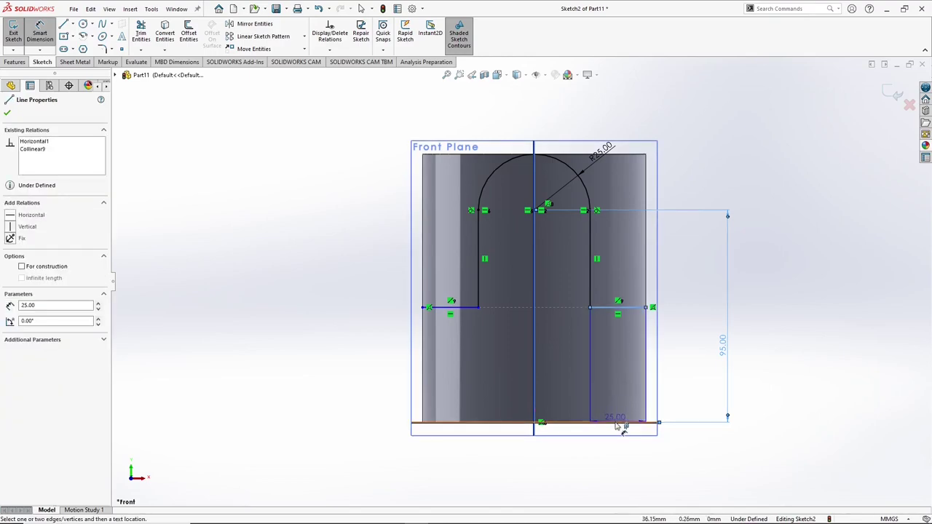
click(618, 421)
click(706, 380)
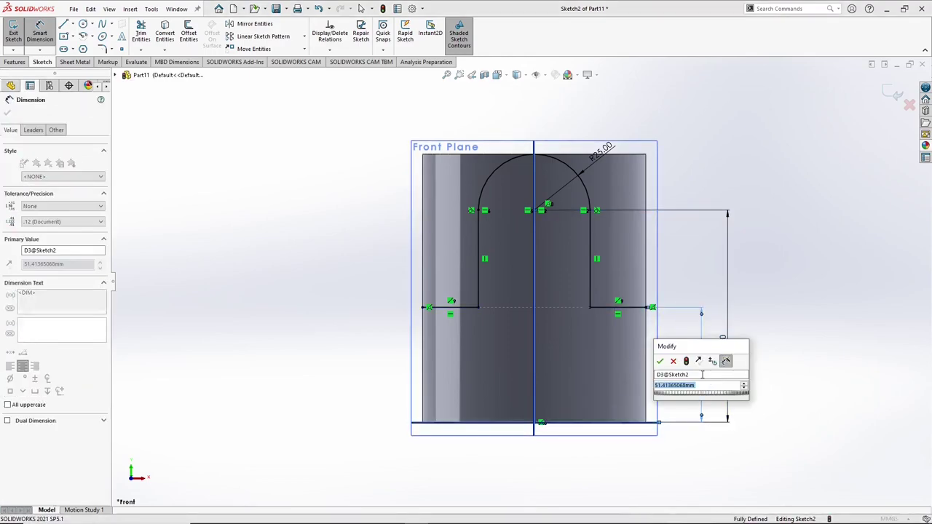
text(50)
key(Return)
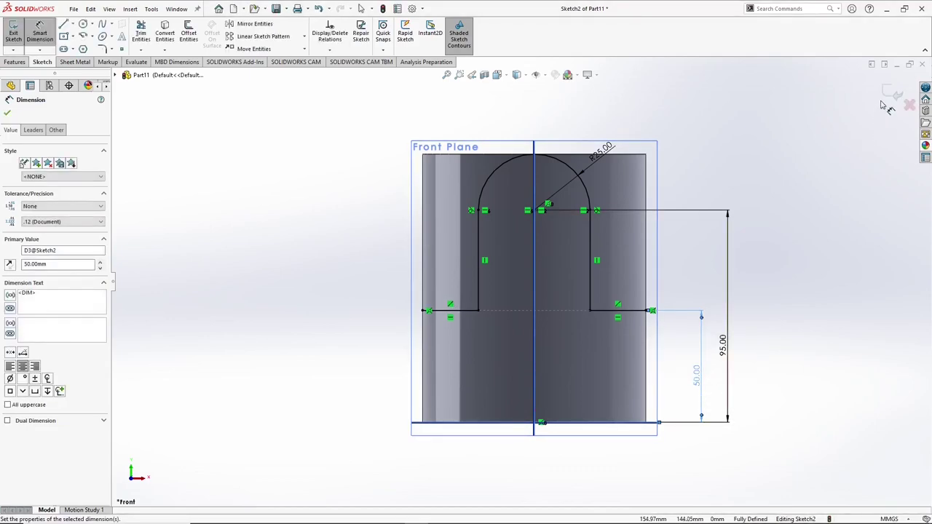
Finish the profile sketch and extrude-cut the cylinder outside it, Through All - Both, with Flip side to cut enabled.
click(894, 100)
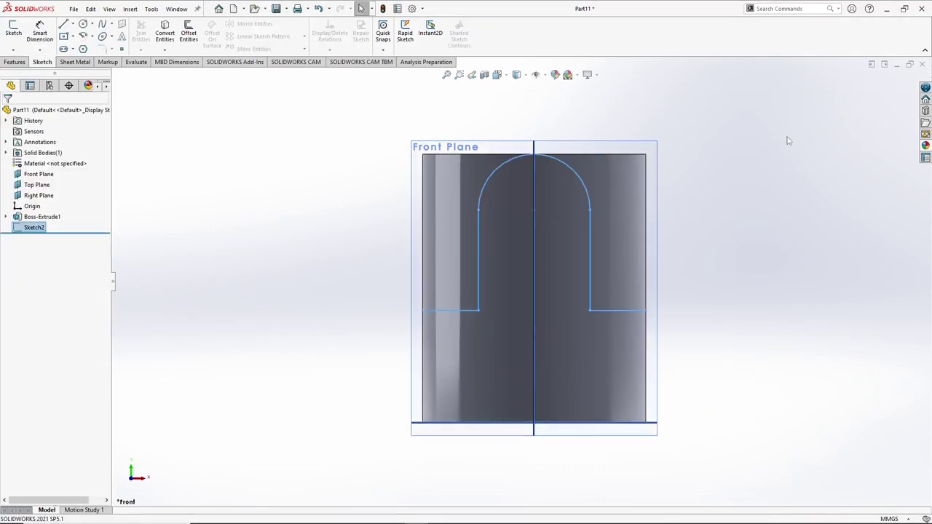
mouse_move(638, 186)
middle_down()
mouse_move(619, 219)
mouse_move(539, 286)
mouse_move(591, 267)
mouse_move(357, 230)
middle_up()
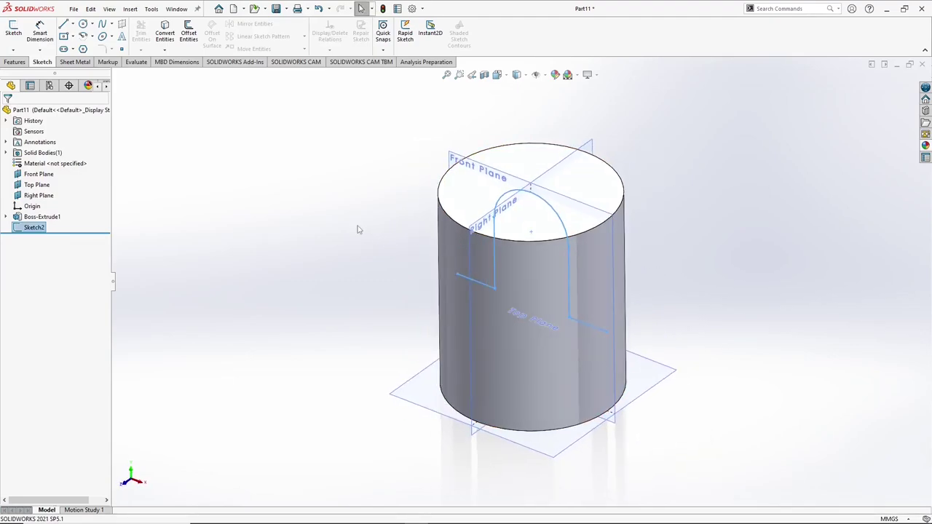
click(21, 63)
click(144, 36)
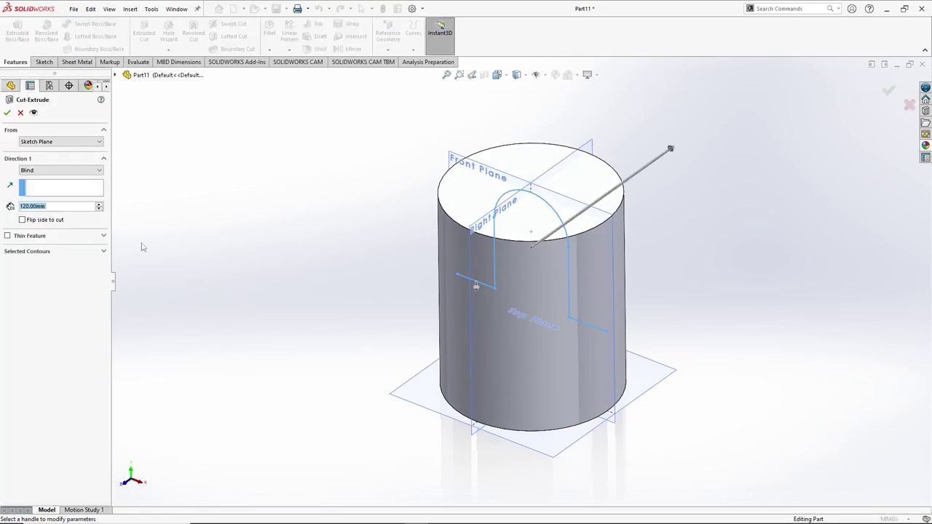
click(50, 171)
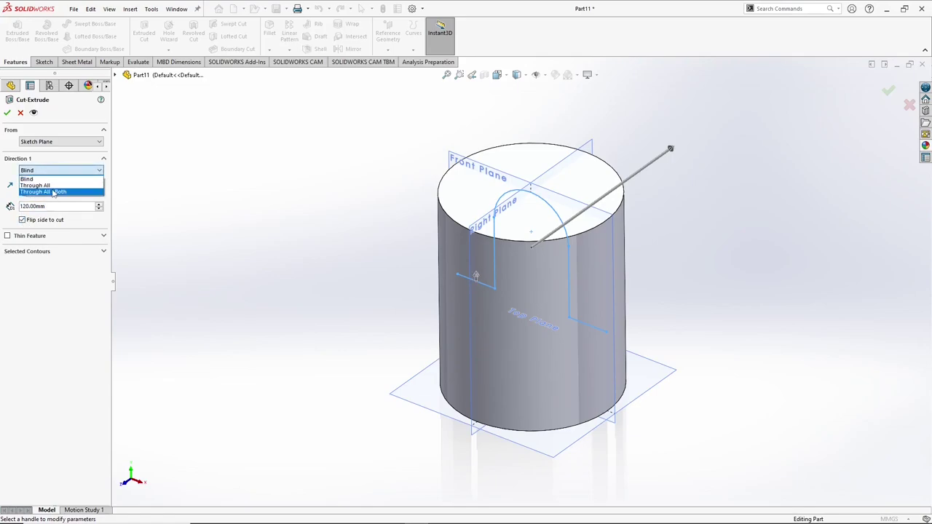
click(52, 193)
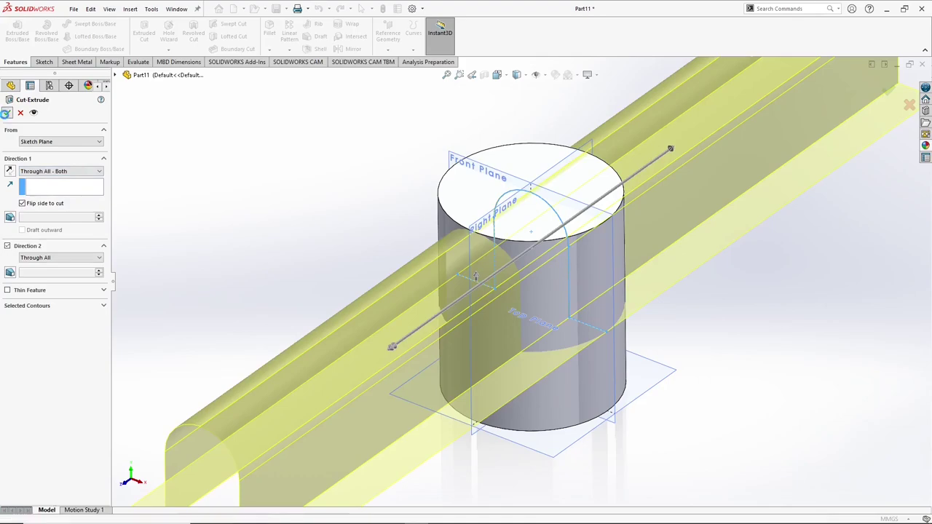
click(6, 113)
Shell the body to 10 mm thickness, removing the rounded top face, both flat side faces and both ledge faces.
middle_drag(407, 313, 320, 248)
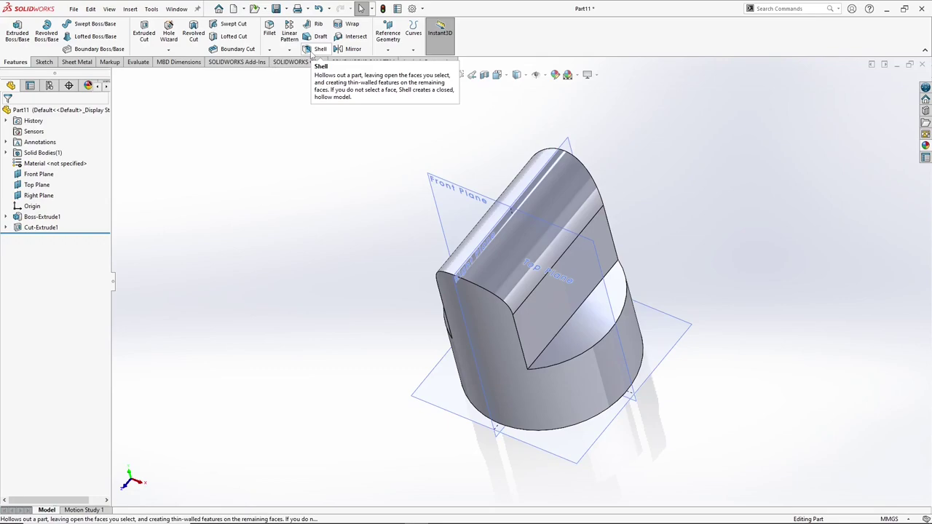
click(308, 50)
click(61, 175)
key(Left)
key(Left)
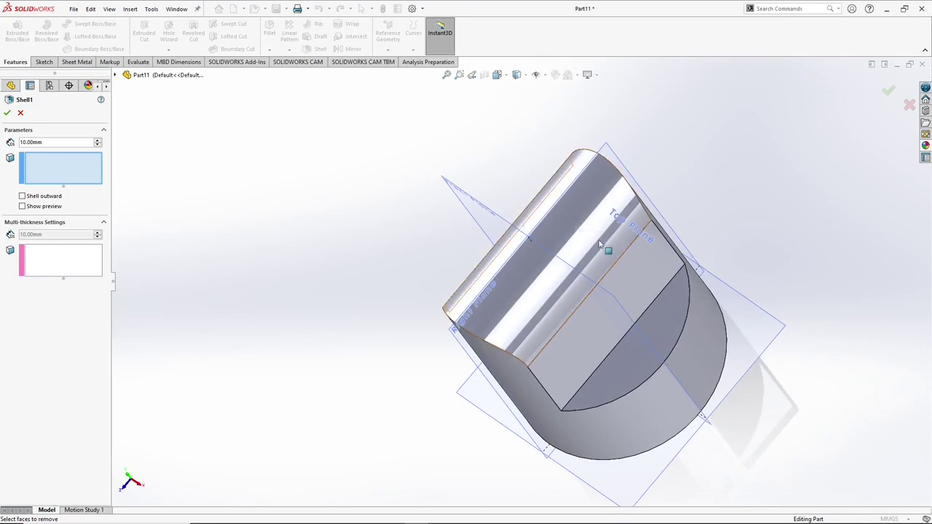
click(601, 246)
click(634, 294)
click(655, 316)
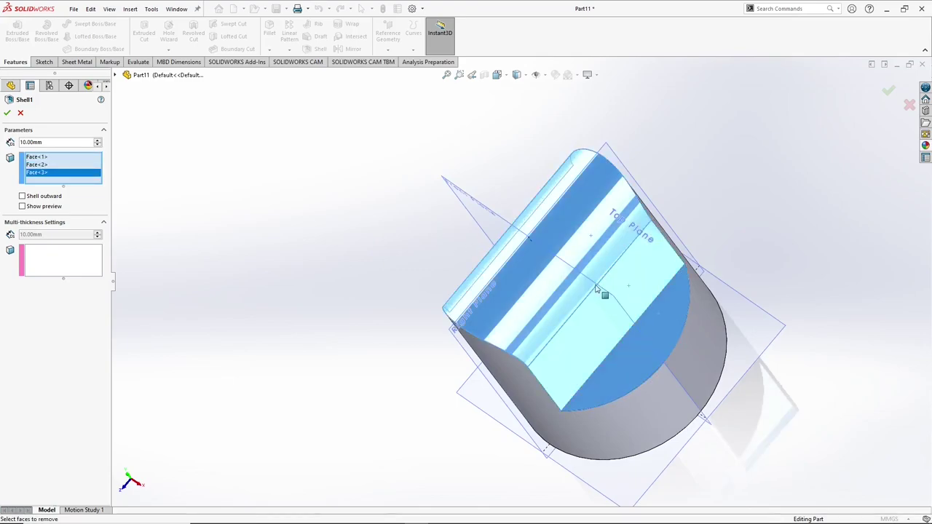
key(Left)
key(Left)
click(536, 221)
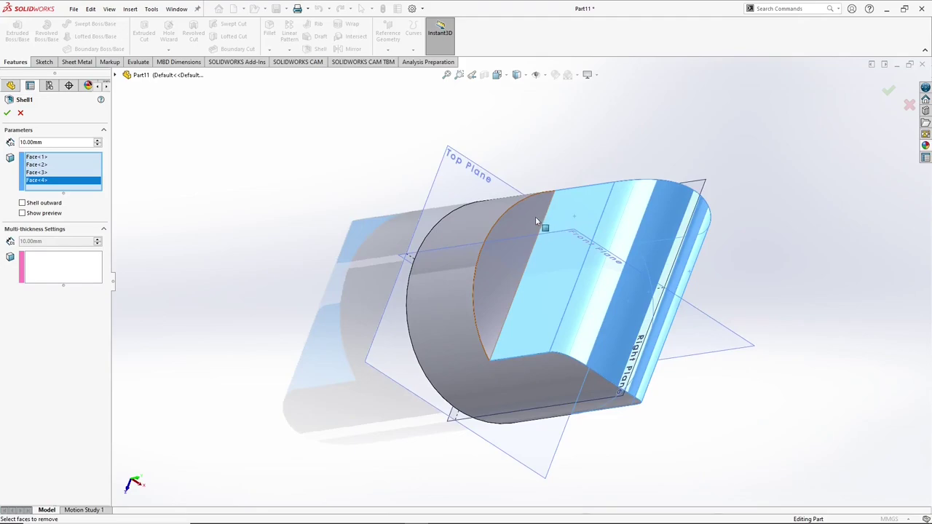
click(538, 221)
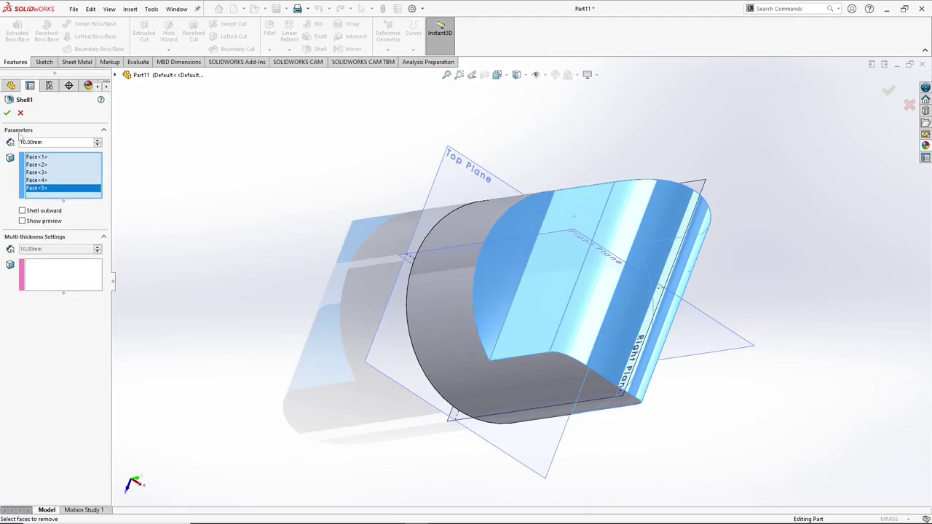
click(7, 114)
Sketch a circle about 17 mm in diameter on the Front Plane, centred on the arms' rounded end.
middle_drag(226, 174, 551, 223)
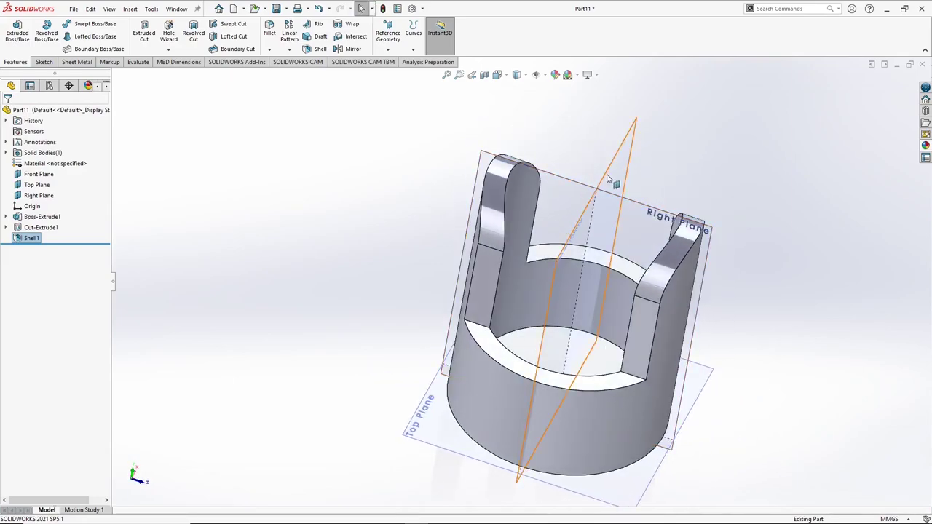
middle_drag(575, 179, 592, 159)
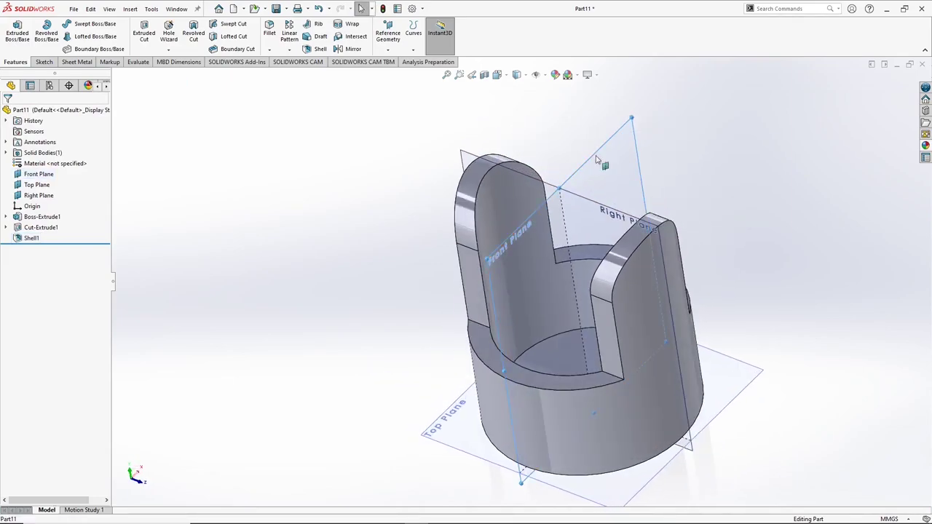
right_click(596, 159)
click(619, 140)
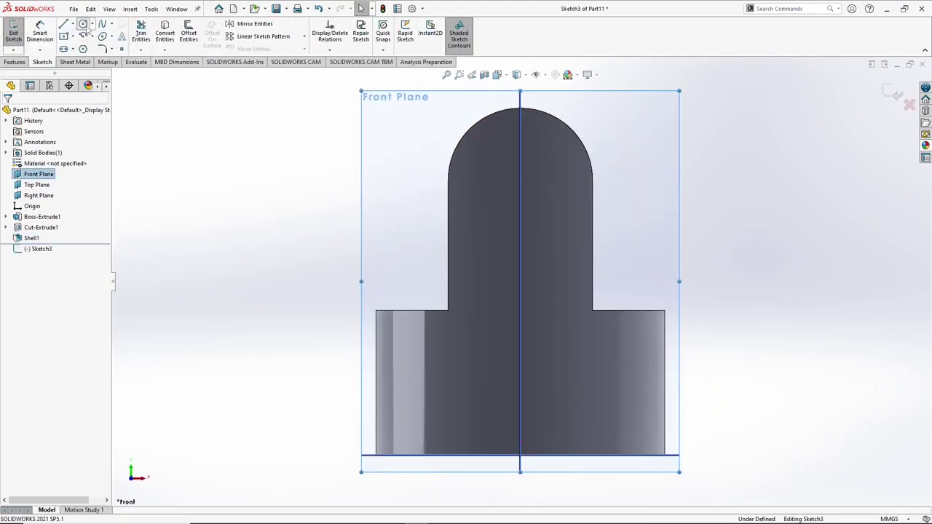
click(83, 24)
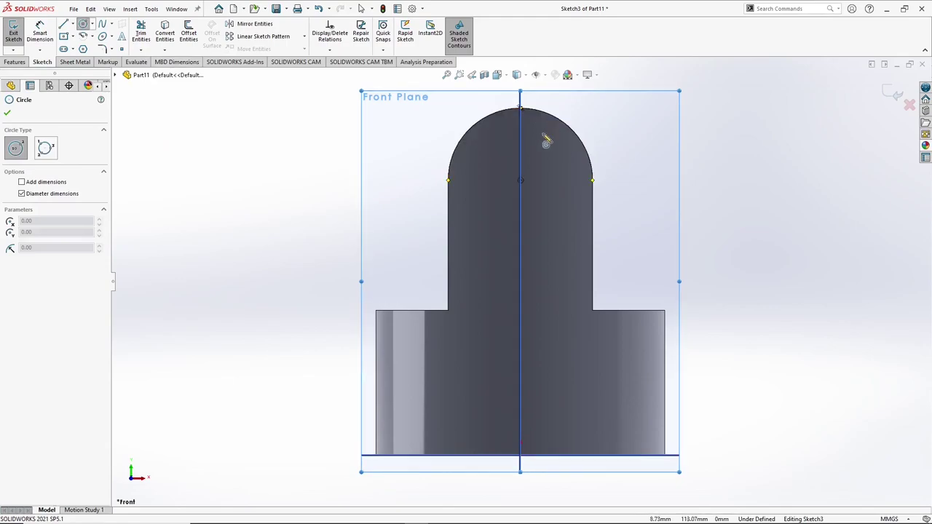
click(520, 181)
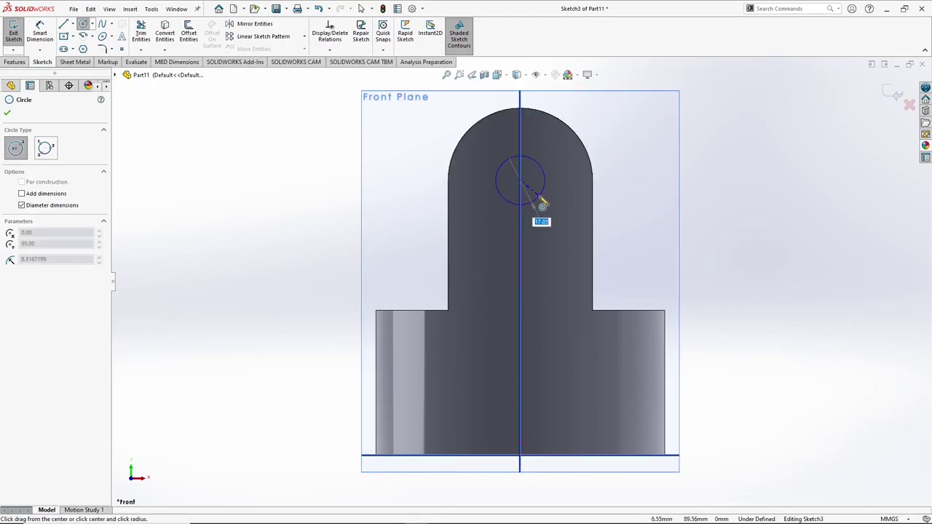
click(538, 198)
Dimension the circle's diameter to 20 mm and finish the sketch.
right_click(540, 199)
click(564, 181)
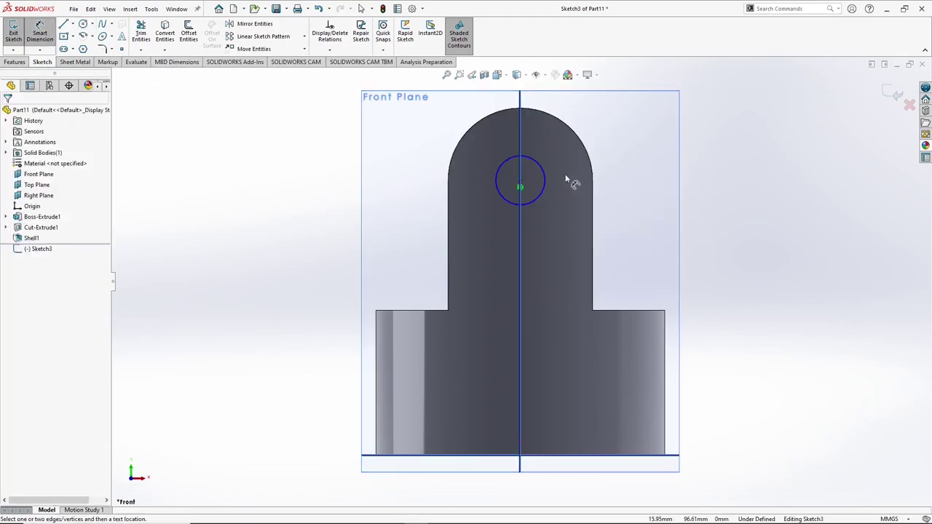
click(555, 175)
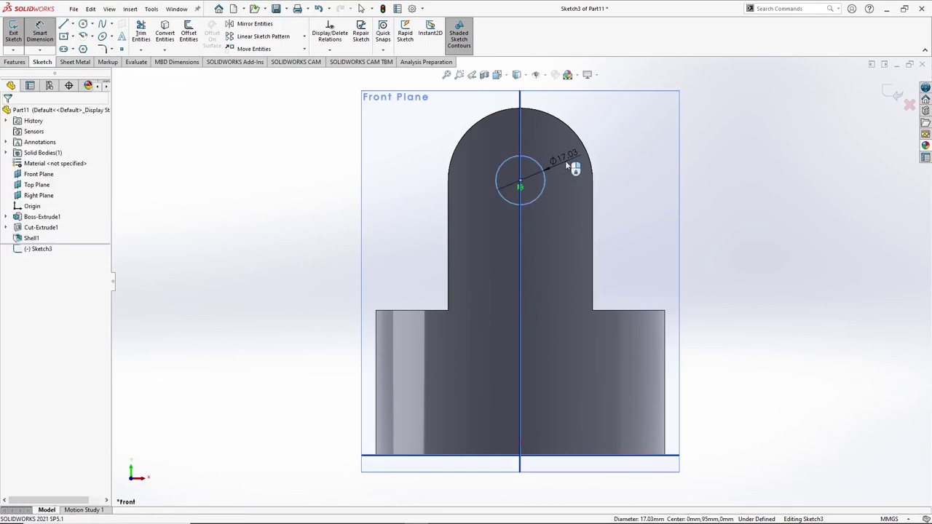
click(565, 169)
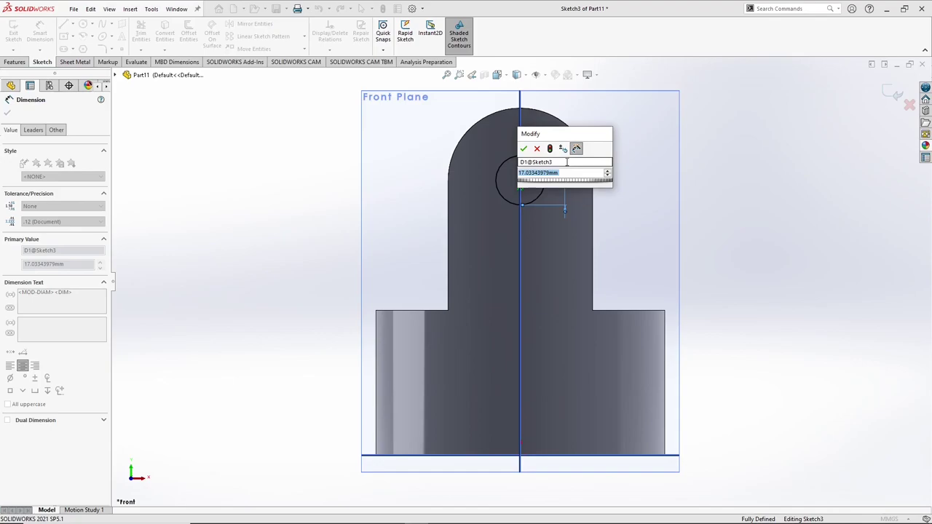
text(20)
key(Return)
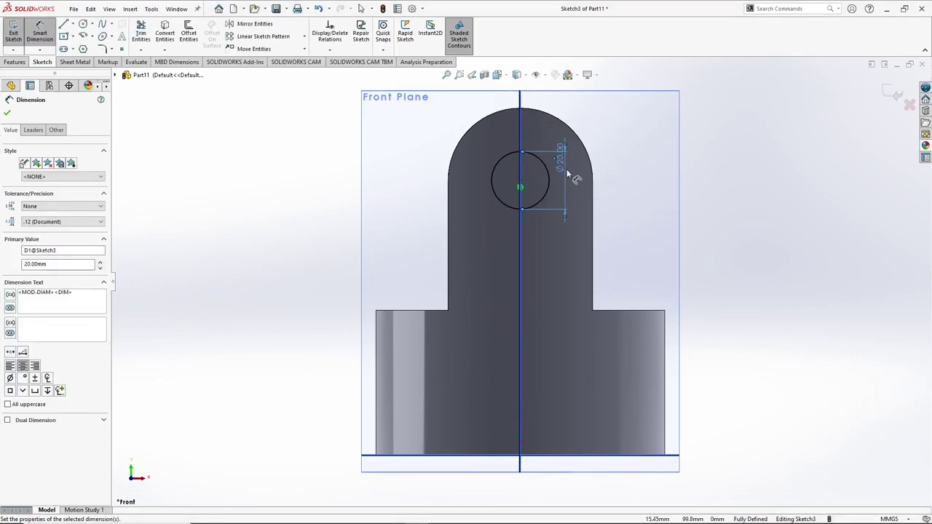
key(Escape)
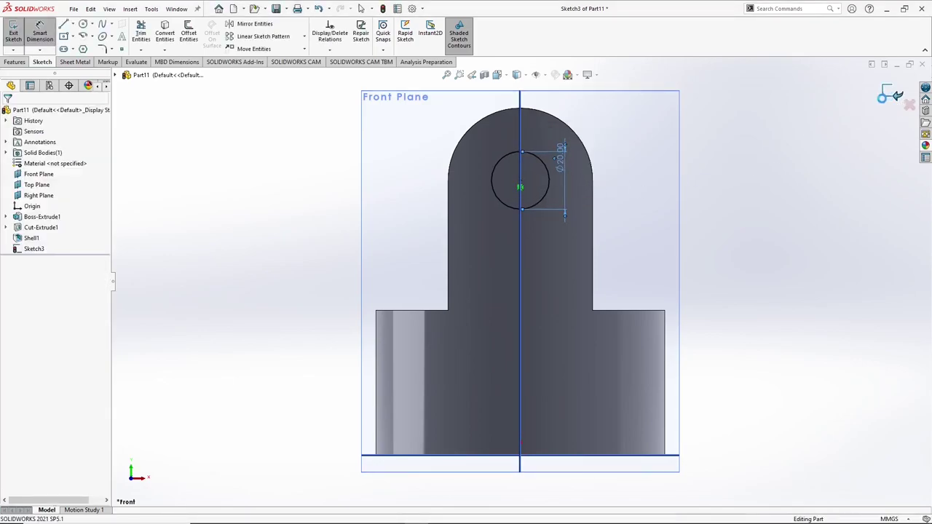
click(886, 97)
Extrude-cut the 20 mm circle through both yoke arms using Through All - Both.
key(ctrl+7)
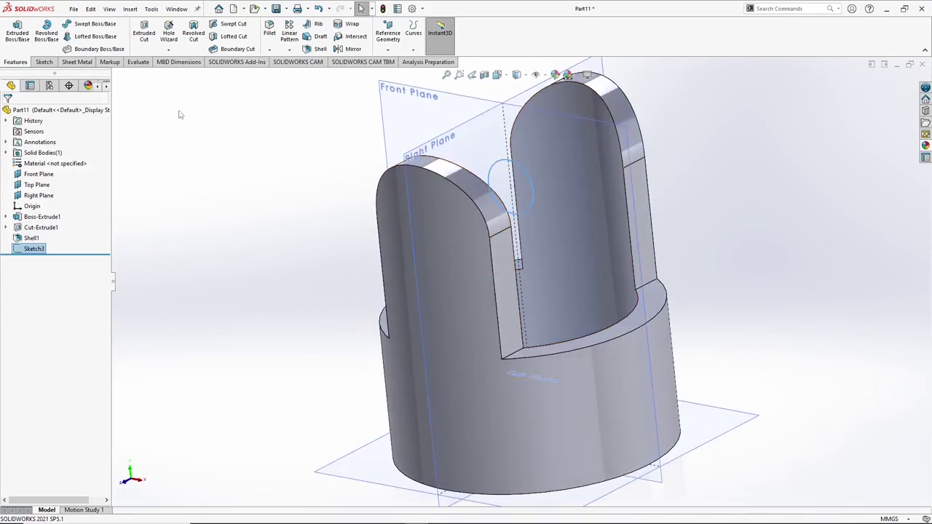
click(141, 35)
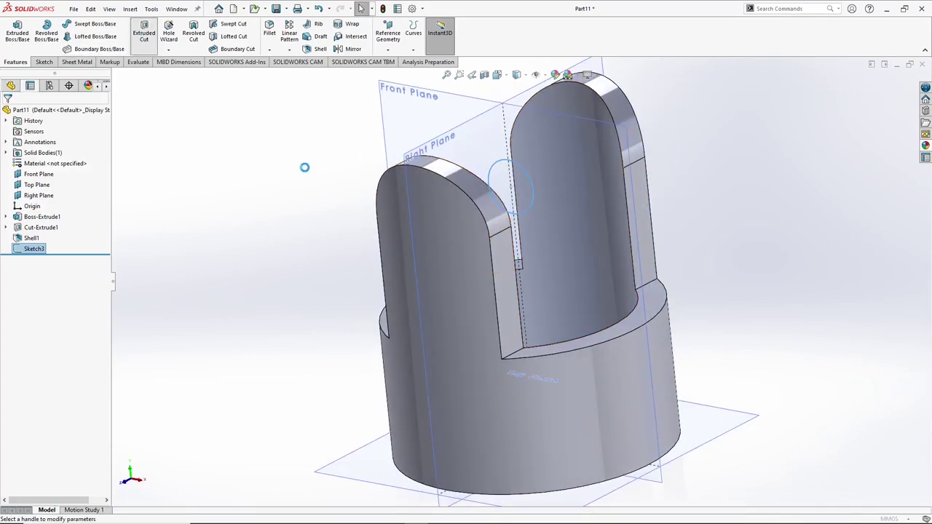
click(83, 171)
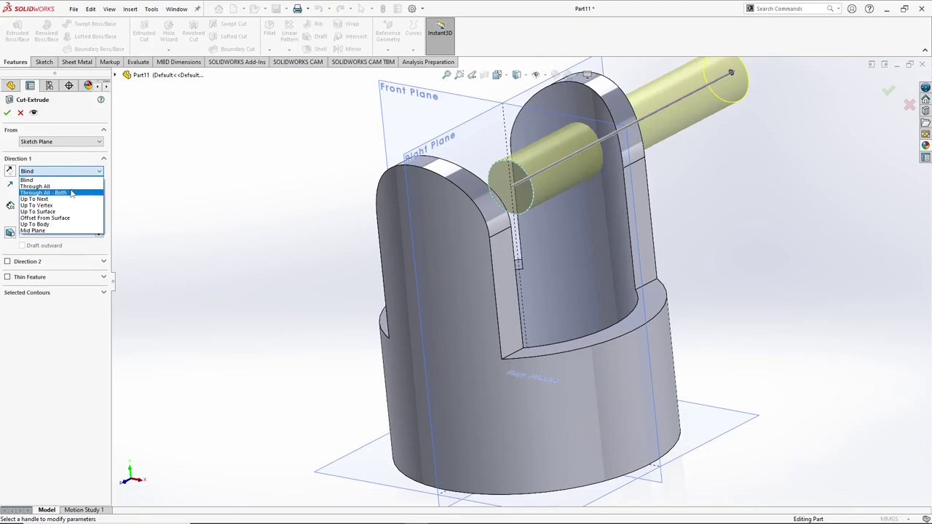
click(47, 198)
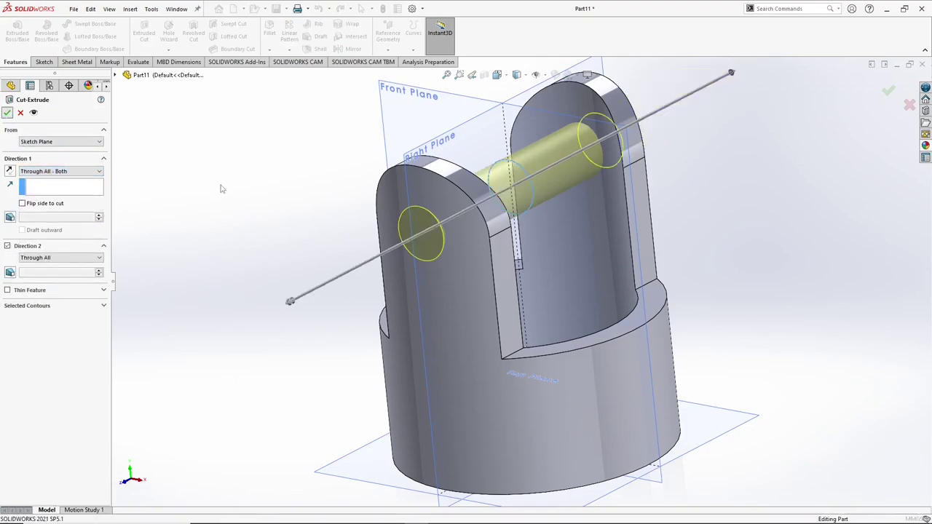
click(7, 112)
Sketch a circle about 27 mm in diameter on the underside of the yoke's base, centred on the origin.
middle_drag(287, 191, 327, 208)
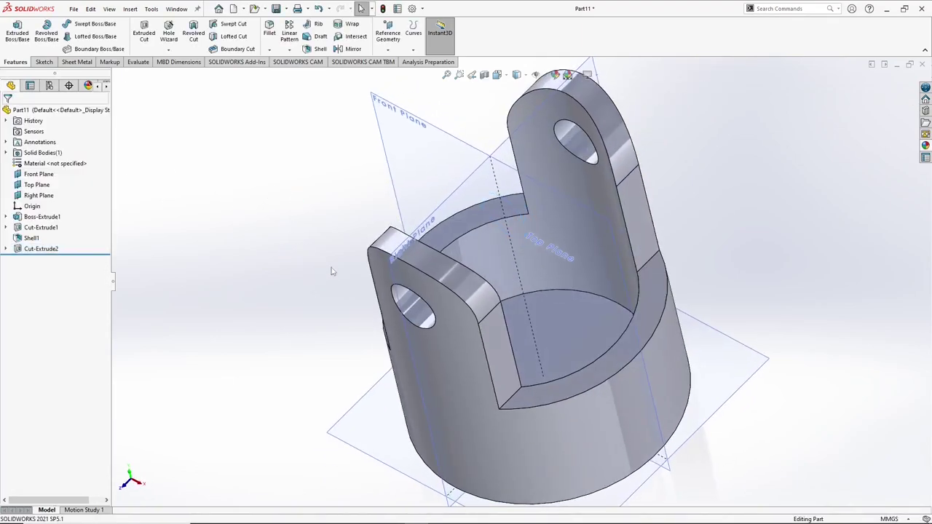
scroll(437, 240, down, 3)
middle_drag(532, 263, 517, 319)
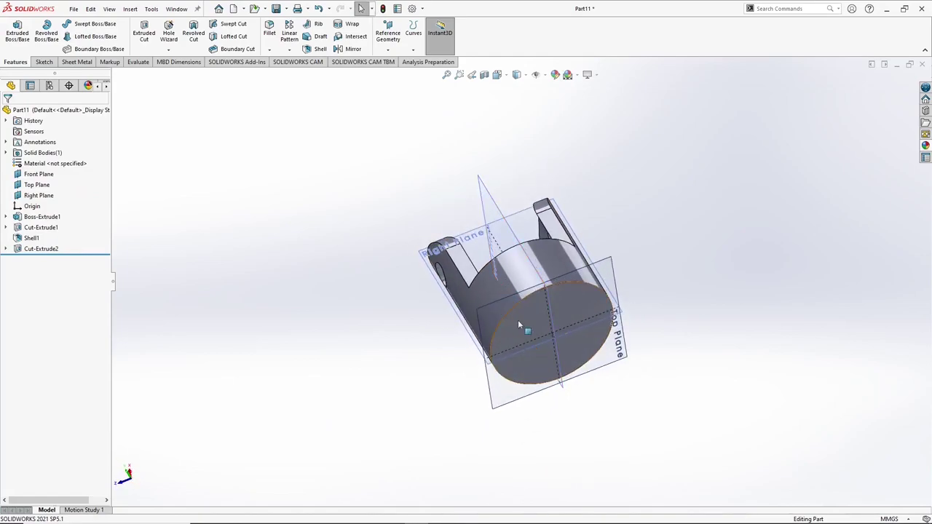
click(573, 302)
click(617, 273)
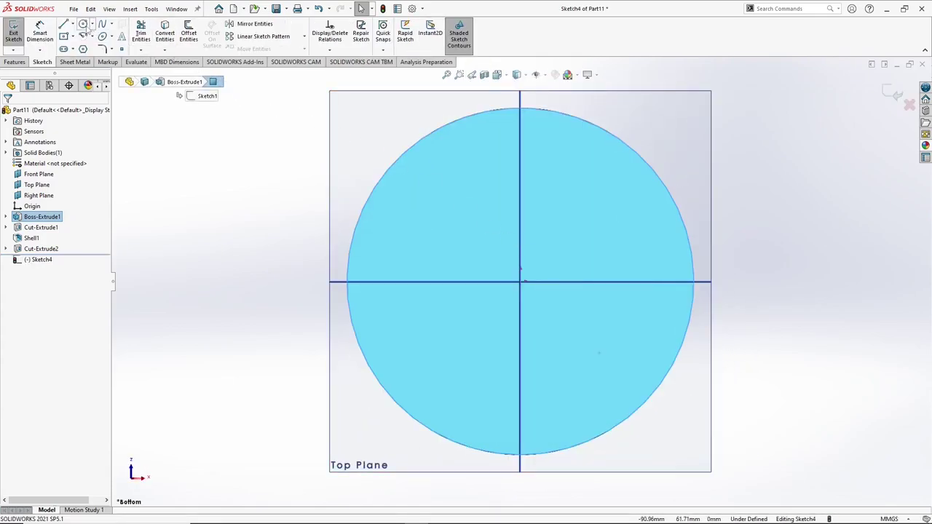
click(83, 24)
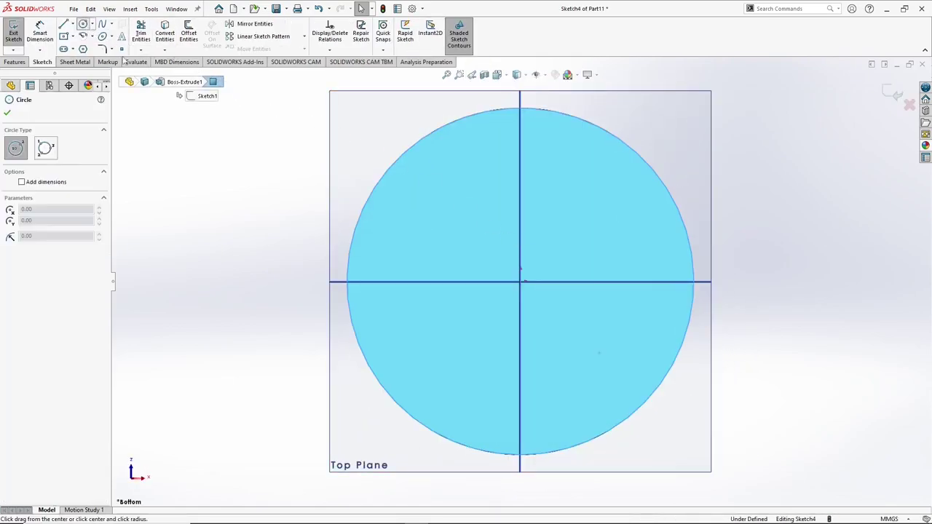
click(520, 281)
click(562, 316)
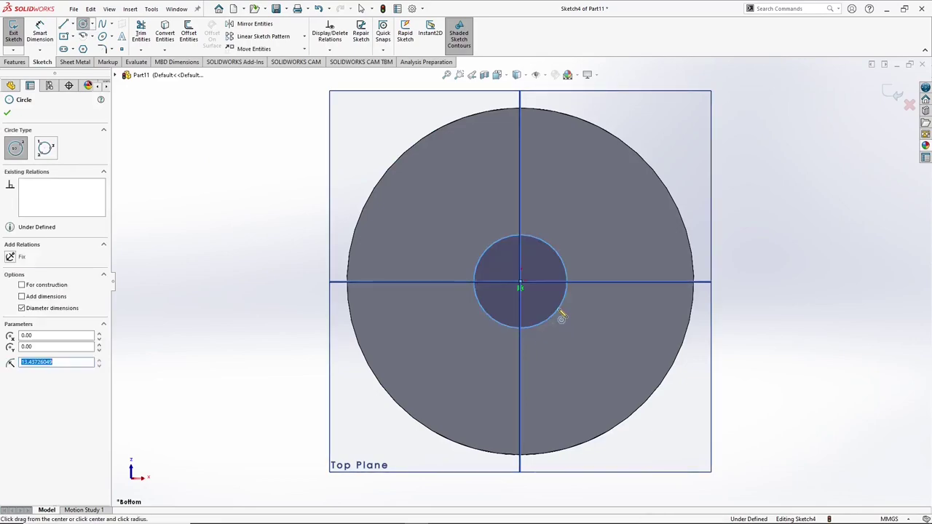
Dimension the base circle's diameter to 30 mm and finish the sketch.
right_click(561, 316)
click(686, 295)
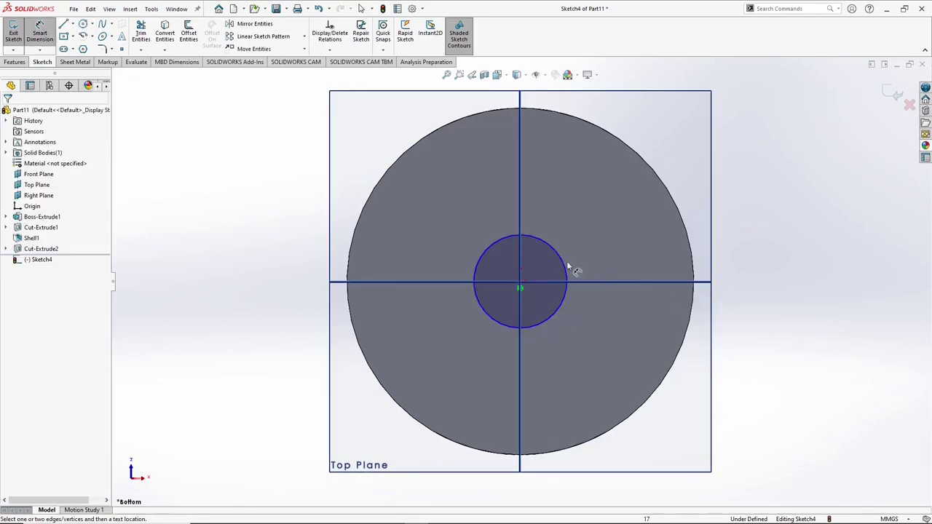
click(567, 266)
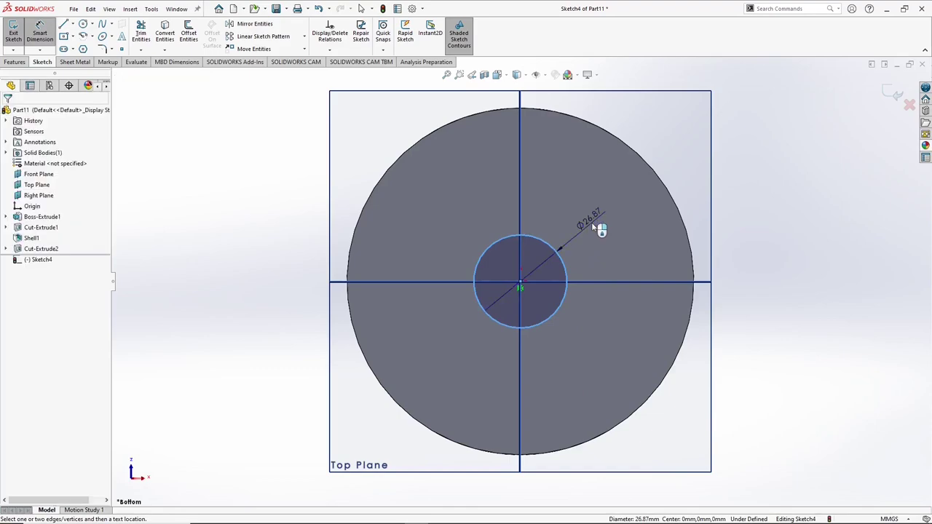
click(592, 222)
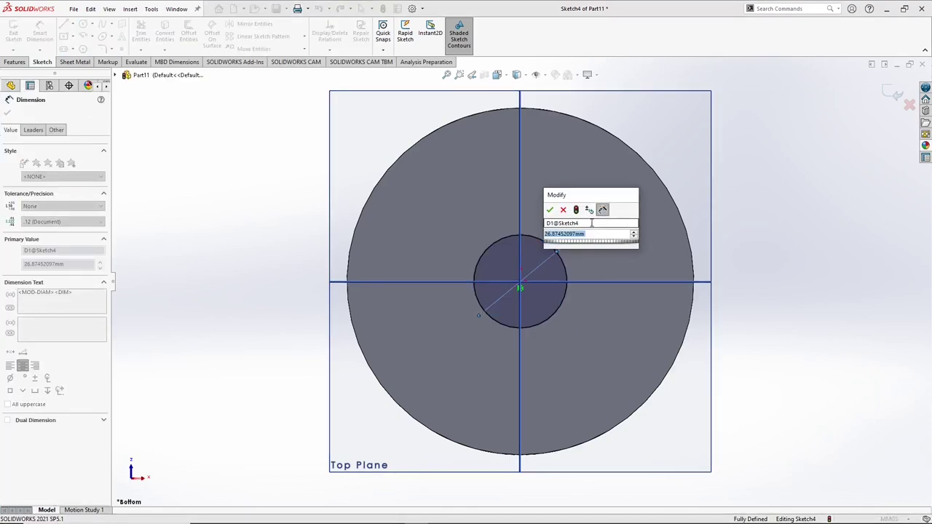
text(8)
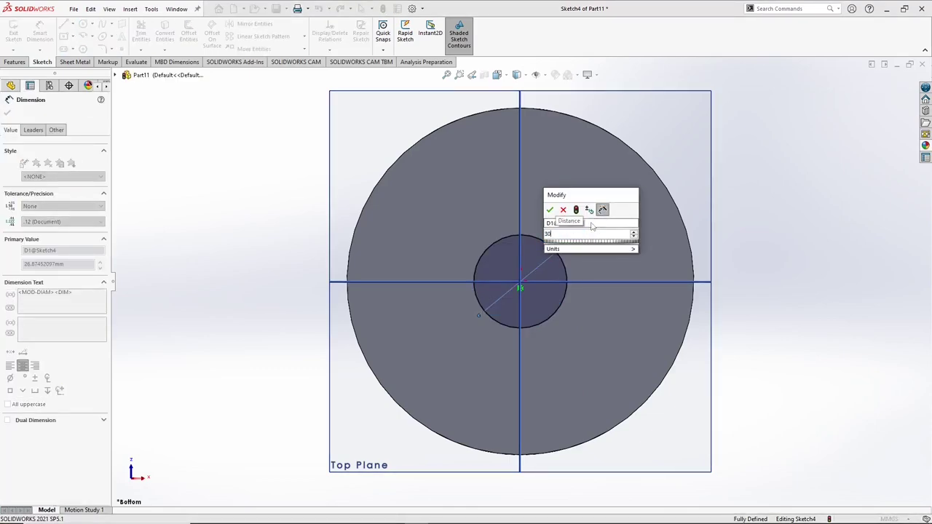
key(Return)
middle_drag(571, 256, 862, 127)
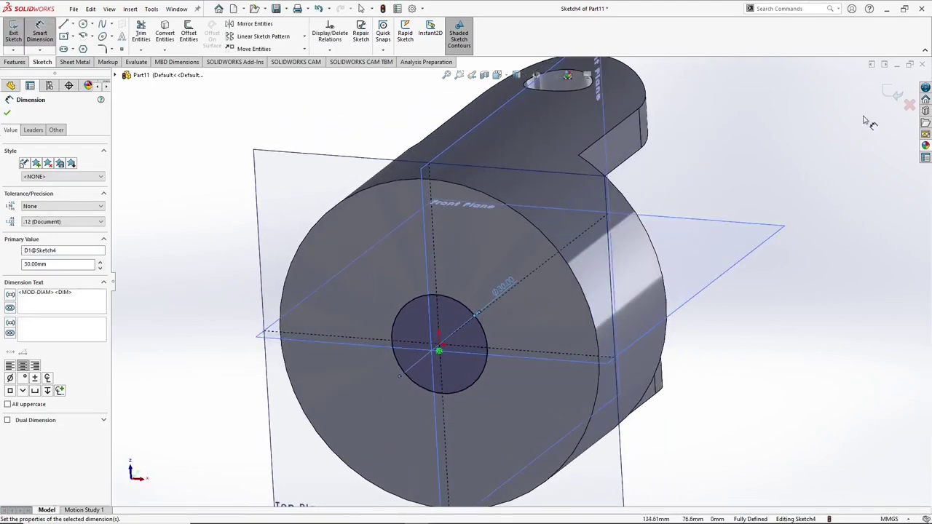
click(891, 95)
key(f)
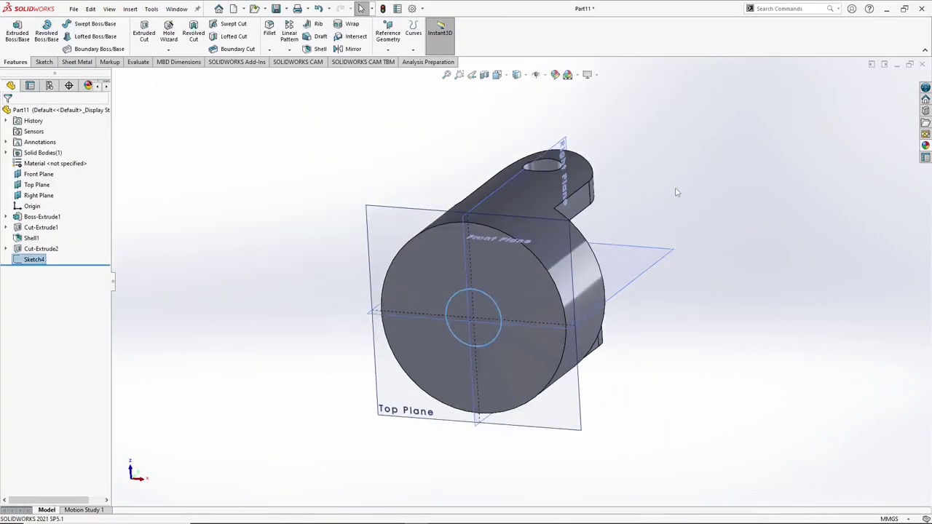
Extrude the 30 mm base circle 40 mm outward as a shaft merged with the yoke.
click(17, 33)
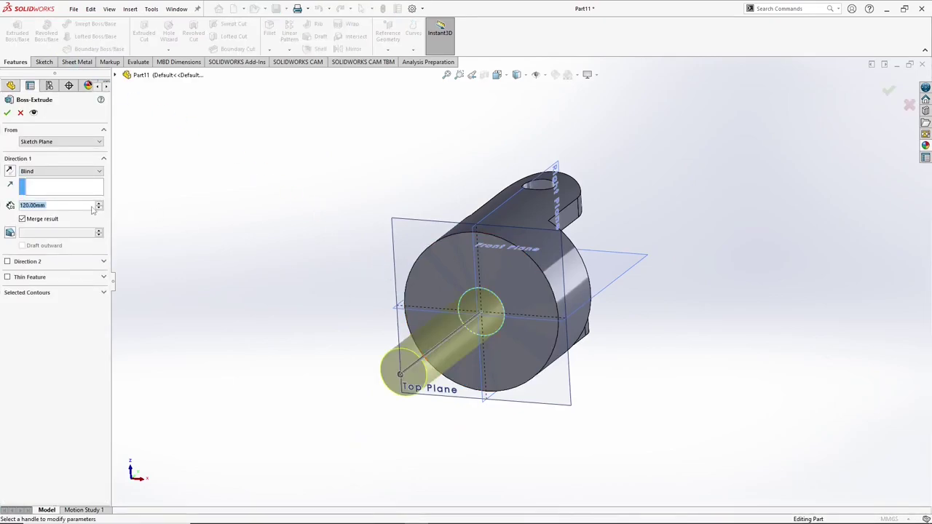
text(40)
key(Return)
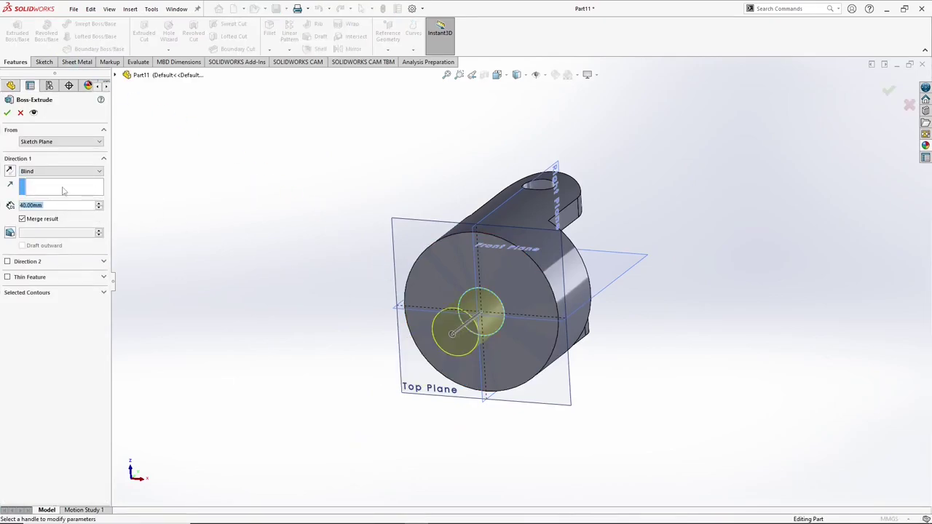
click(7, 113)
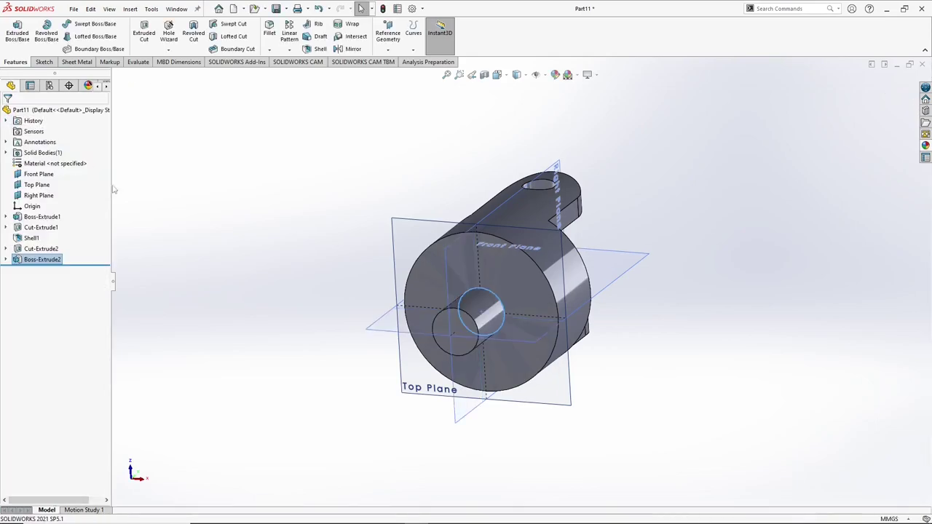
Hide the reference planes in the graphics area.
middle_drag(295, 233, 291, 306)
scroll(516, 356, down, 5)
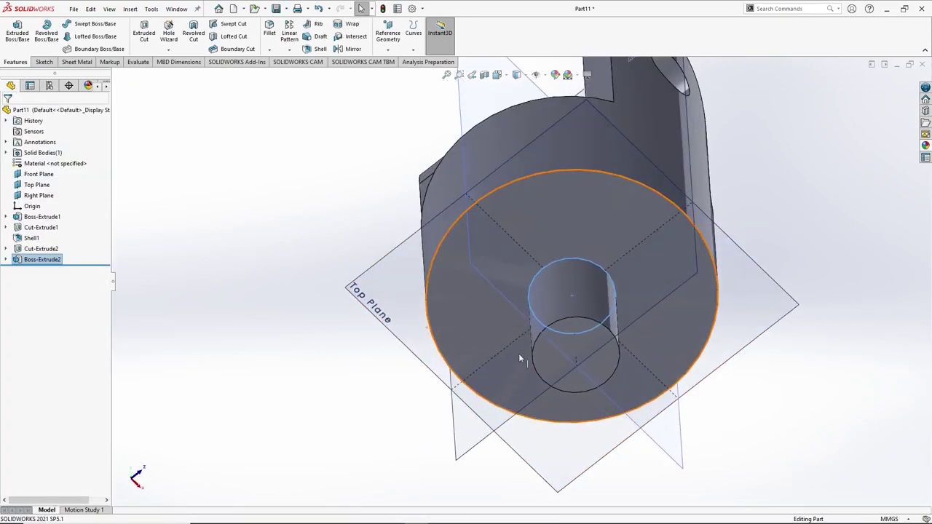
scroll(531, 341, up, 1)
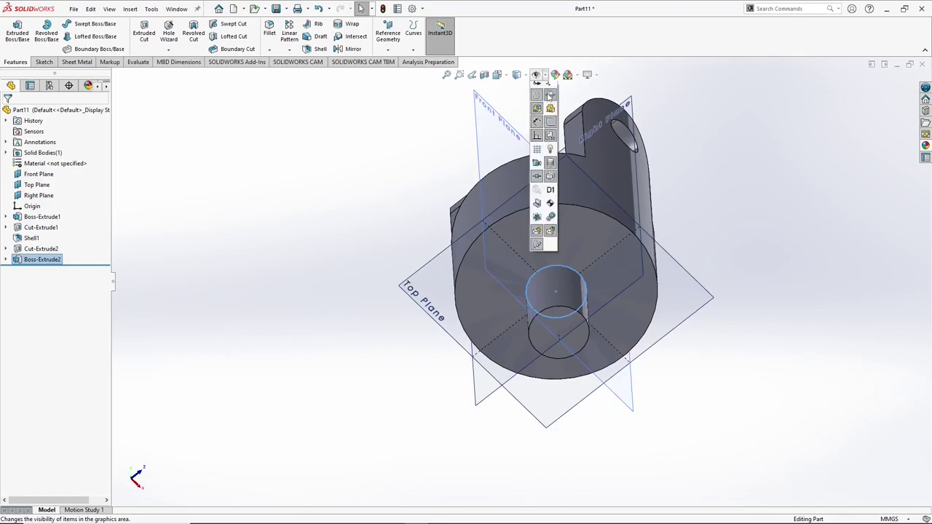
click(551, 89)
Sketch a horizontal chord on the shaft's end face, about 6.5 mm above the centre, ending on the circular edge.
middle_drag(461, 322, 509, 303)
scroll(509, 302, down, 3)
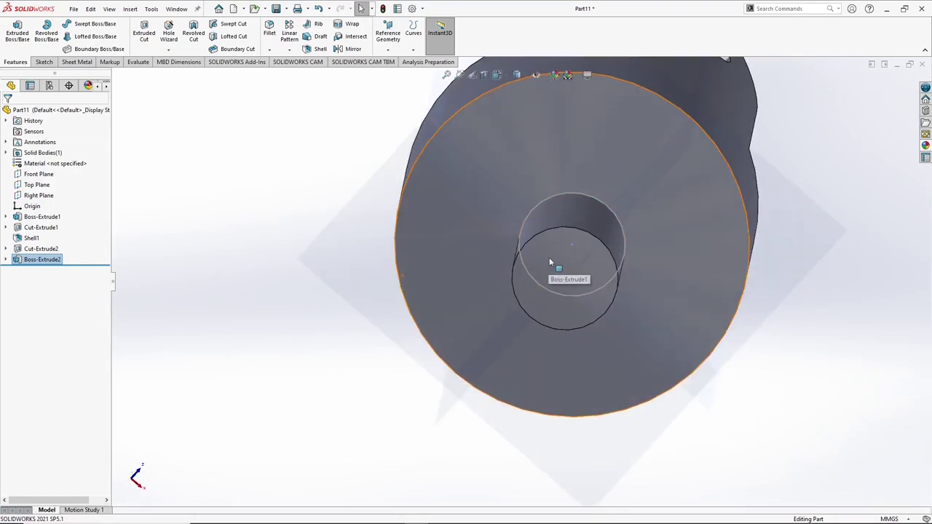
click(549, 260)
click(591, 228)
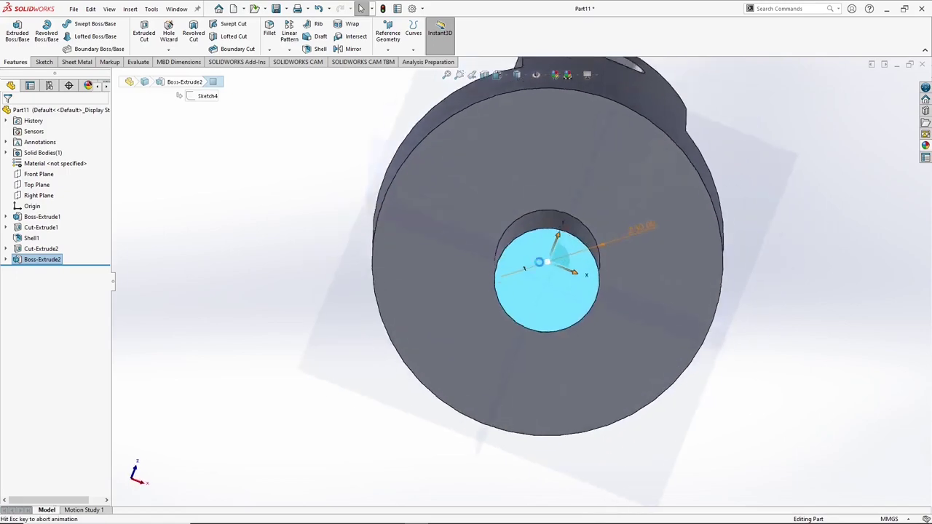
click(64, 24)
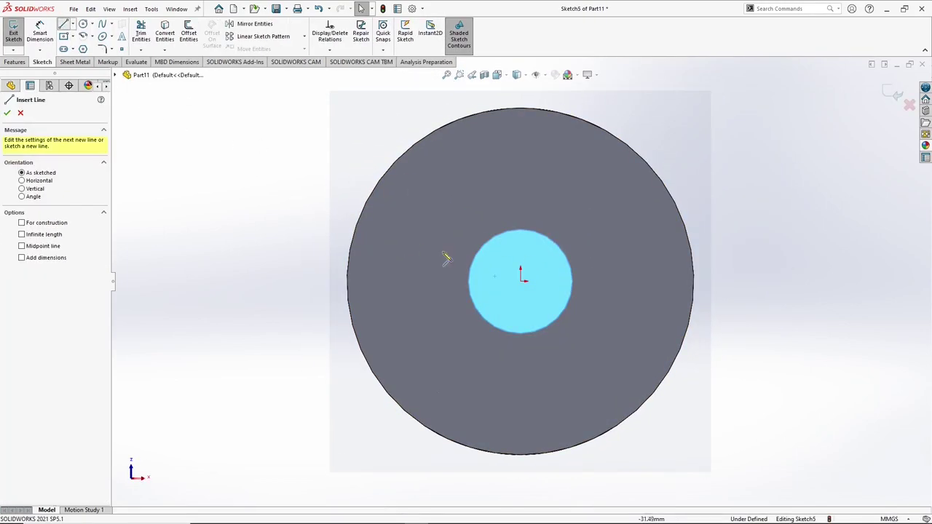
click(473, 258)
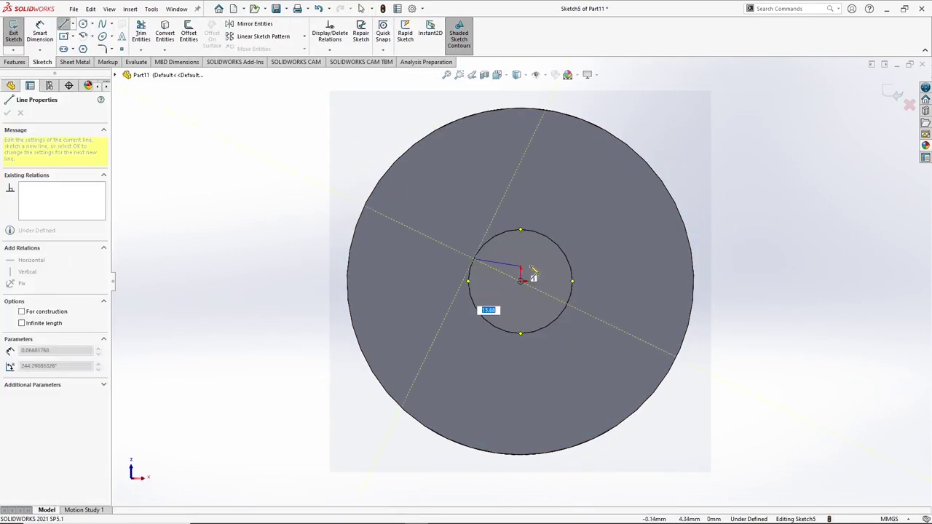
click(567, 258)
right_click(565, 267)
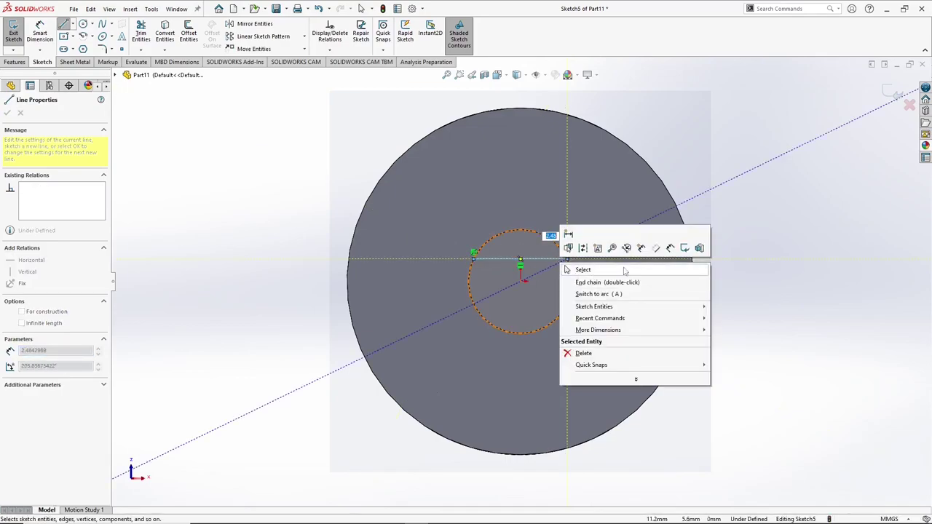
Dimension the chord's distance from the origin to 12 mm and finish the sketch.
click(671, 249)
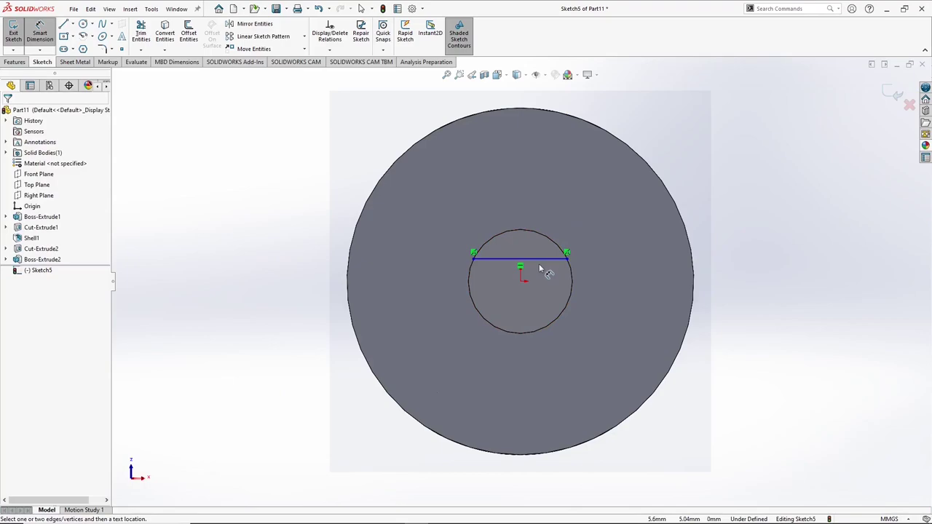
click(539, 260)
click(520, 281)
click(615, 276)
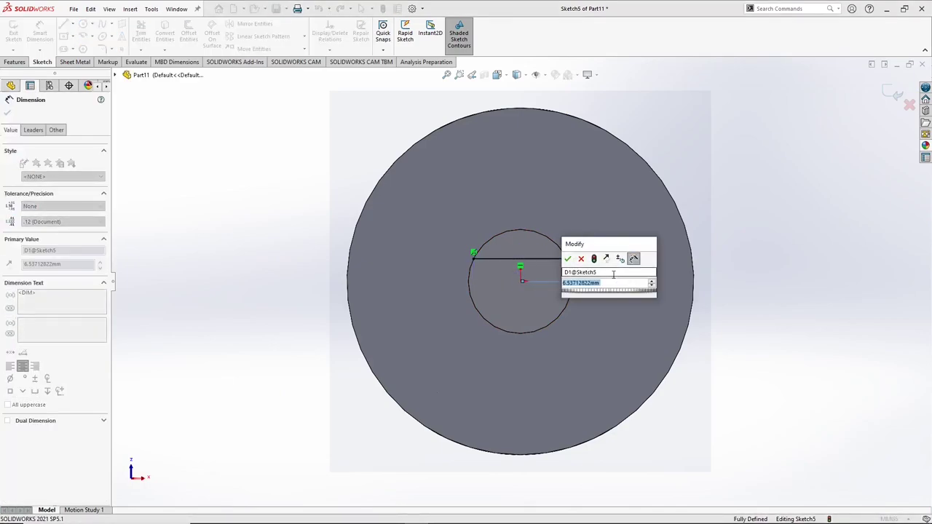
text(12)
key(Return)
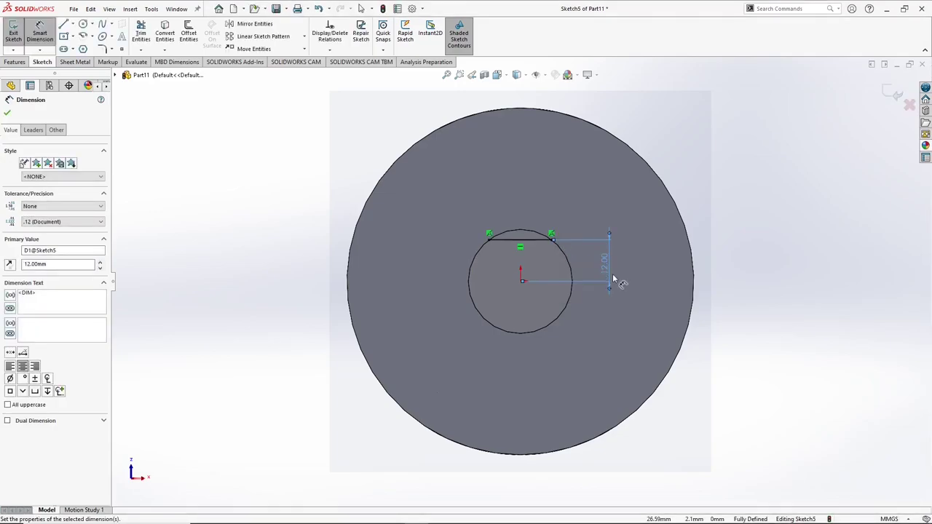
click(892, 96)
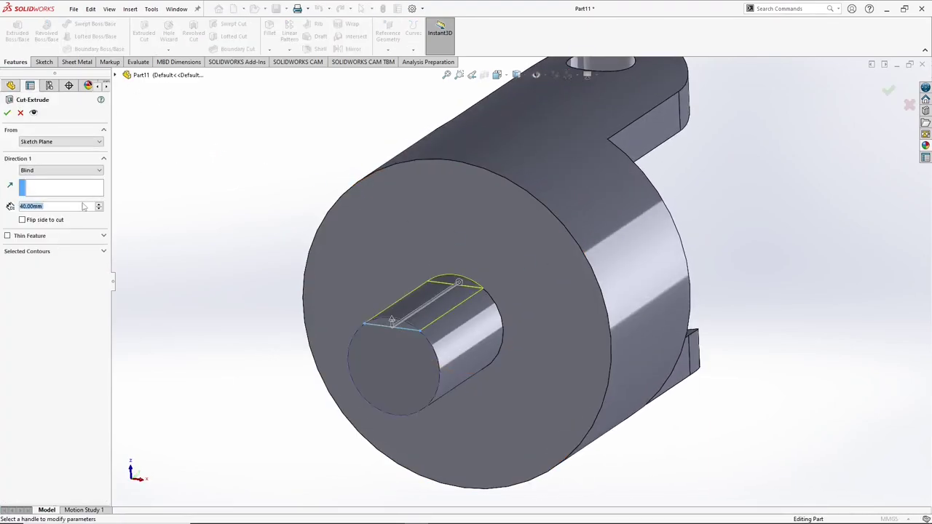
Extrude-cut the flat on the shaft with a Blind depth of 20 mm from its end face.
text(20)
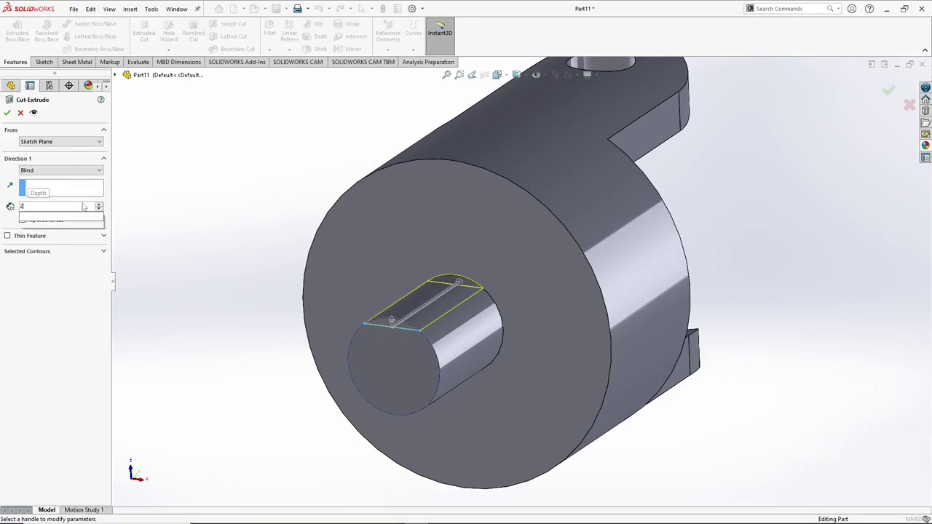
key(Return)
click(7, 112)
key(f)
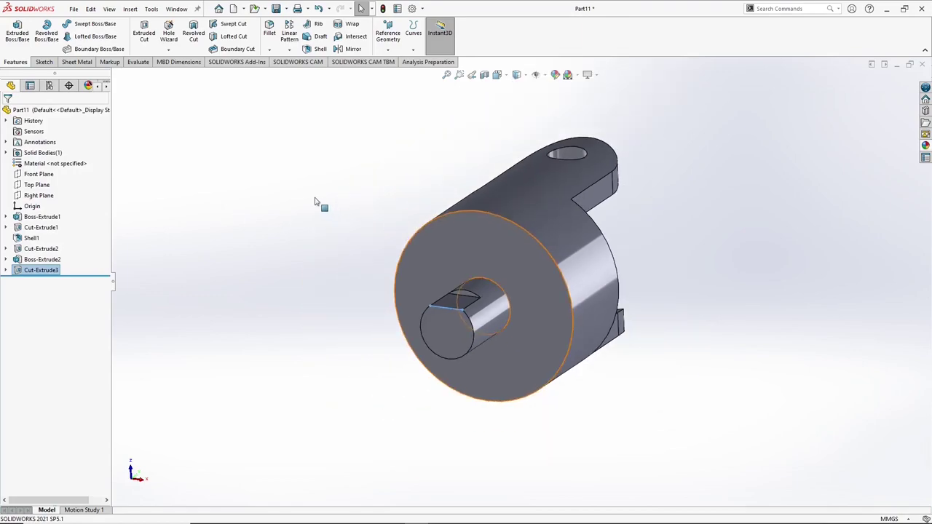
Apply a cyan appearance (RGB 0, 255, 255) to the whole yoke part.
click(316, 202)
middle_drag(315, 202, 270, 287)
middle_drag(372, 372, 526, 228)
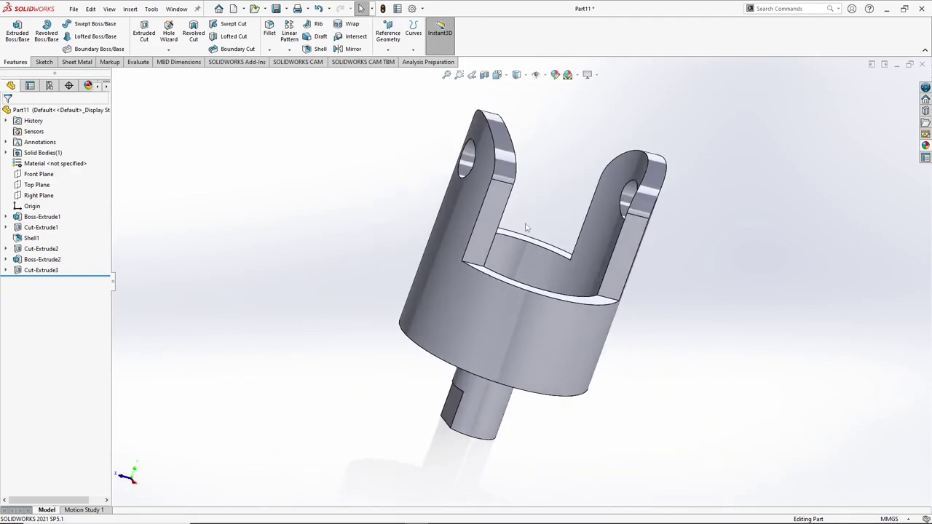
click(555, 75)
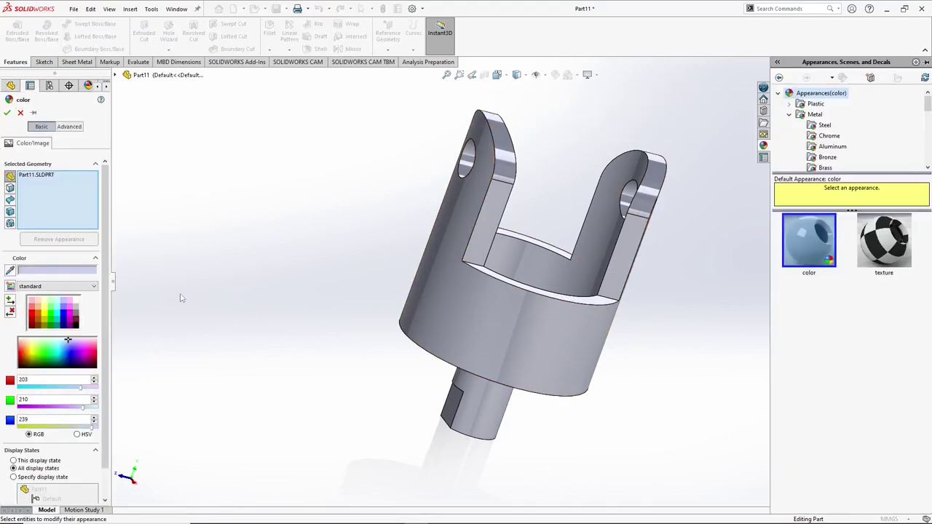
click(60, 318)
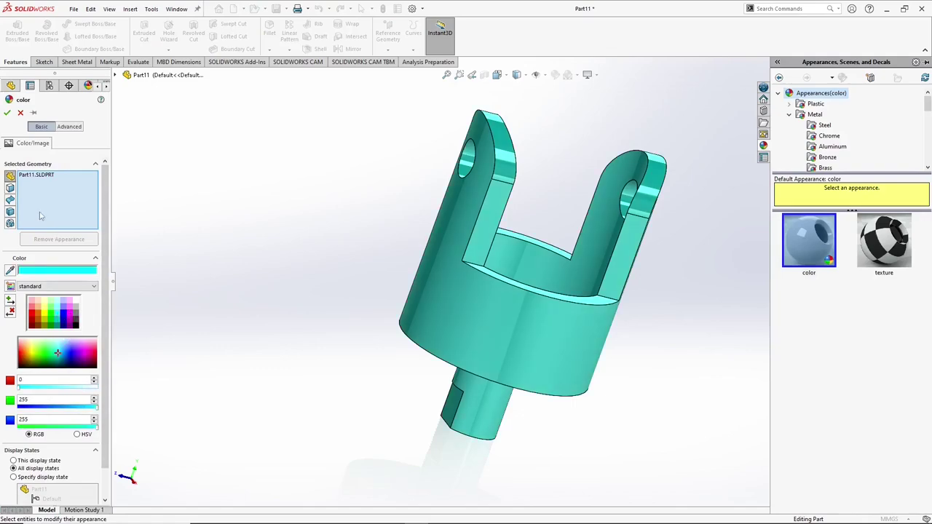
click(8, 113)
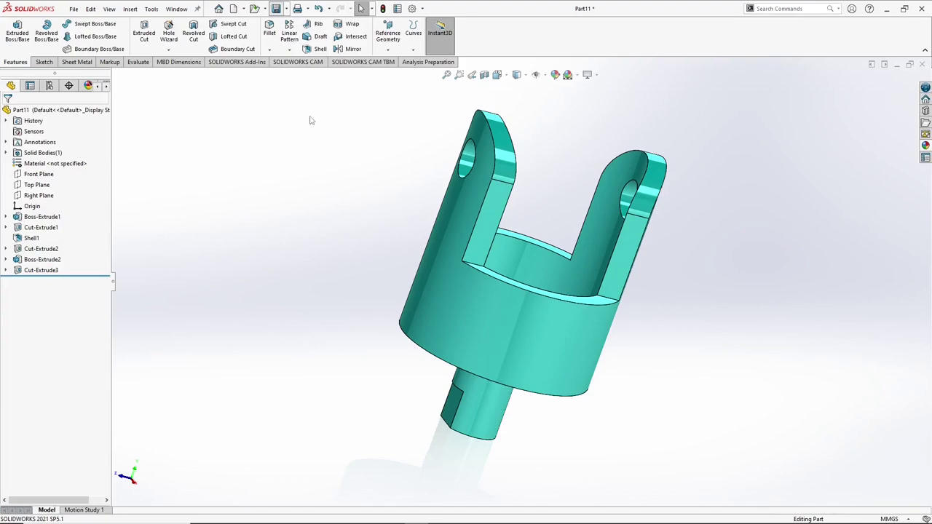
Save the part as Yoke in the 20220916 folder and close it.
key(ctrl+s)
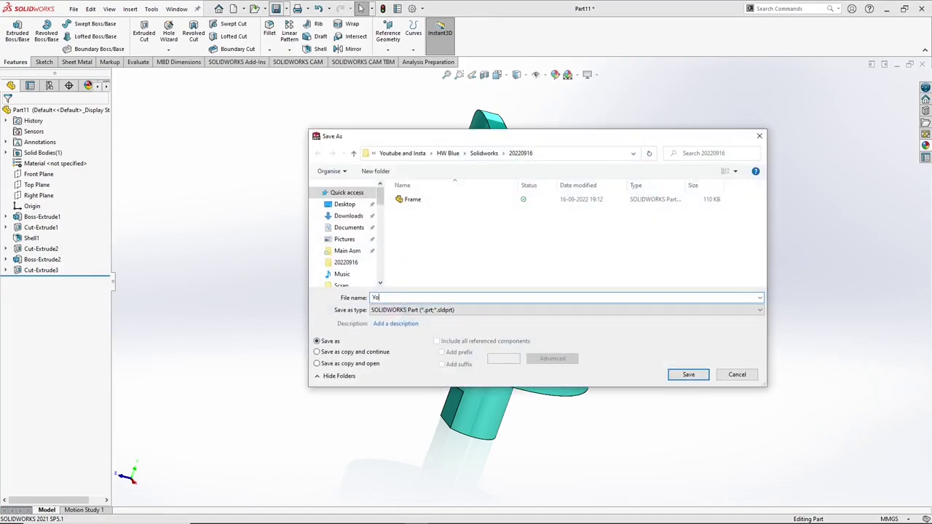
key(Return)
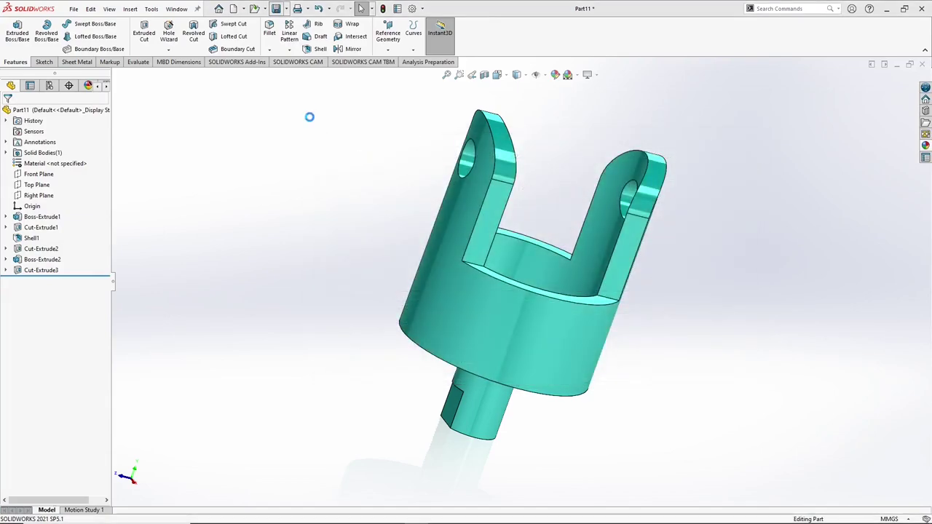
key(ctrl+w)
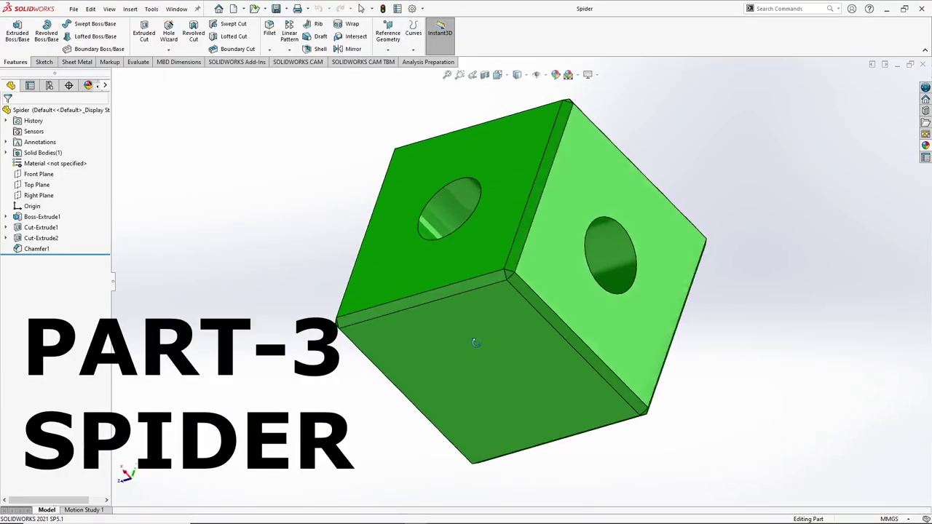
middle_drag(473, 339, 709, 305)
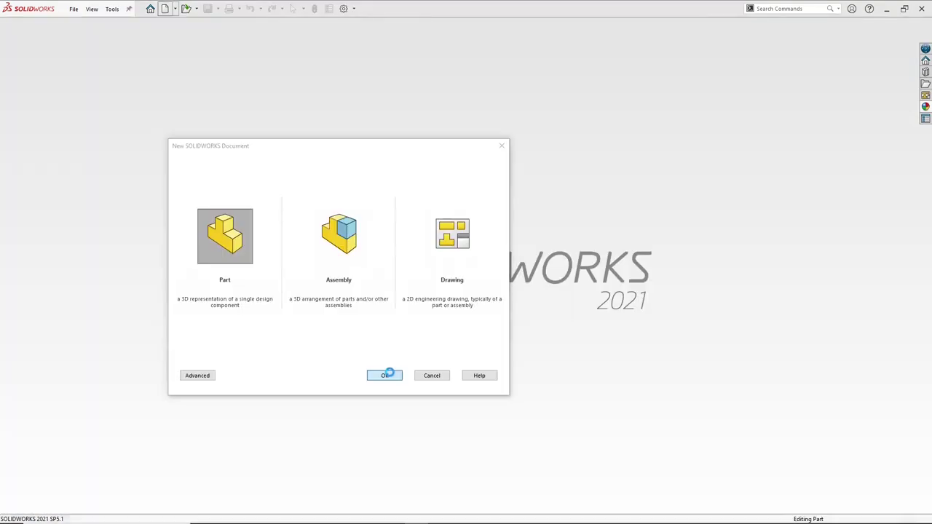
Create a new part document and start a sketch on the Front Plane.
click(385, 374)
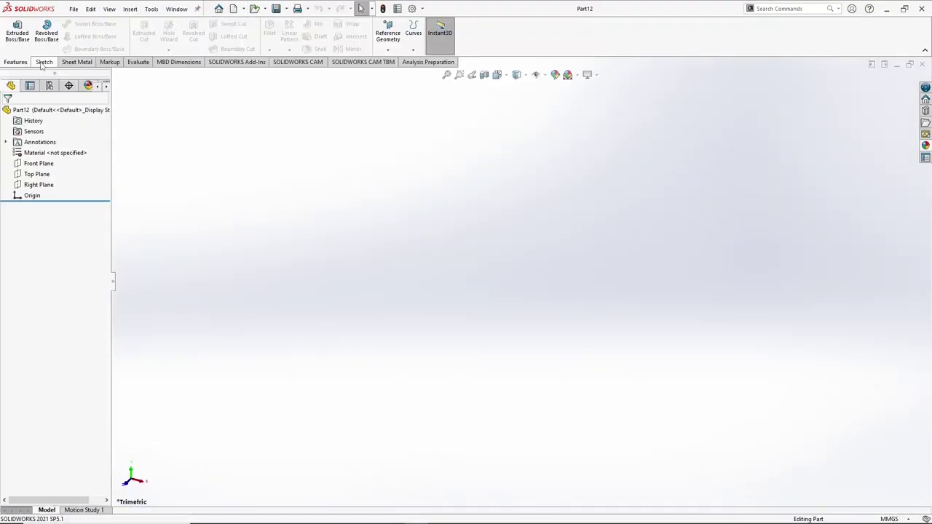
click(44, 62)
click(13, 33)
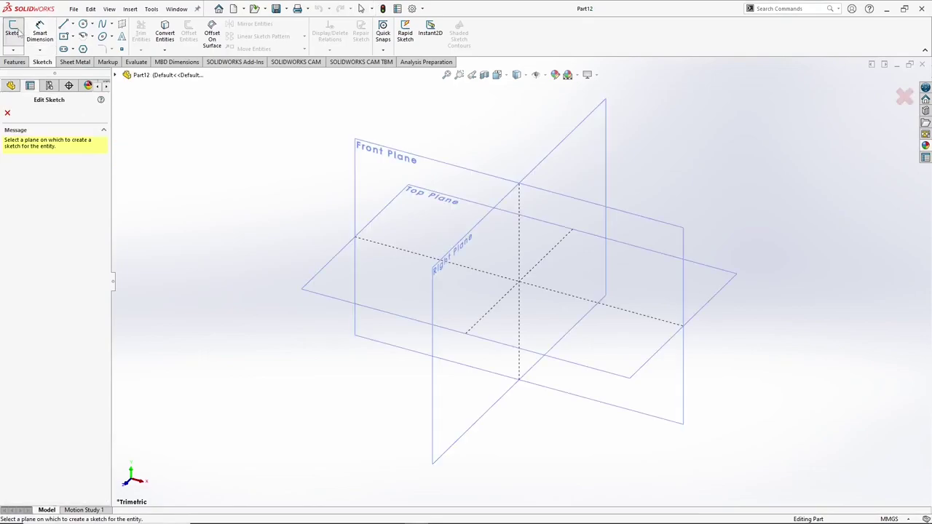
click(368, 197)
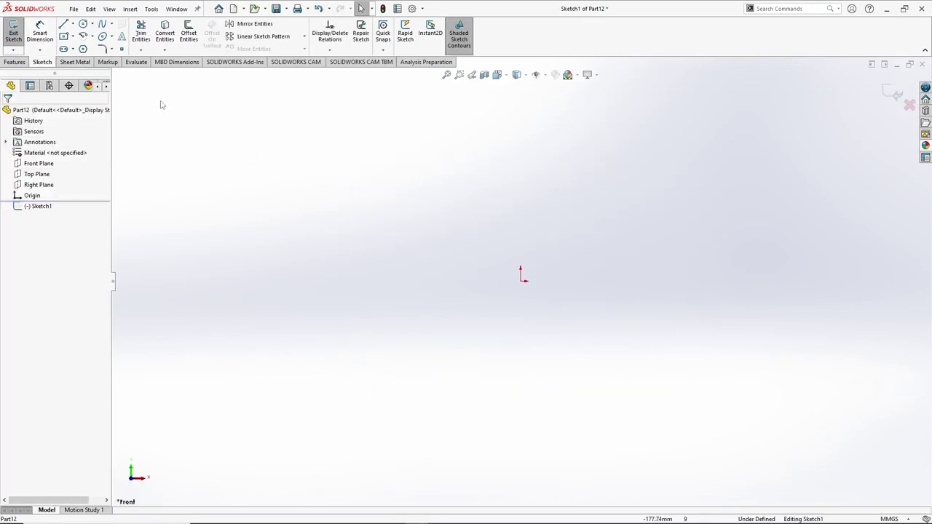
Sketch a center rectangle about 95 mm wide and 79 mm high, centred on the origin.
click(64, 36)
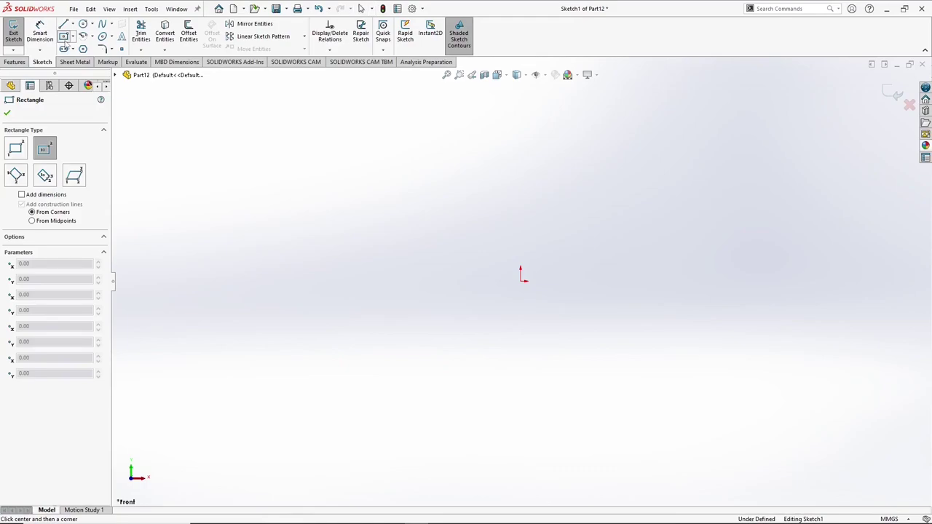
click(521, 280)
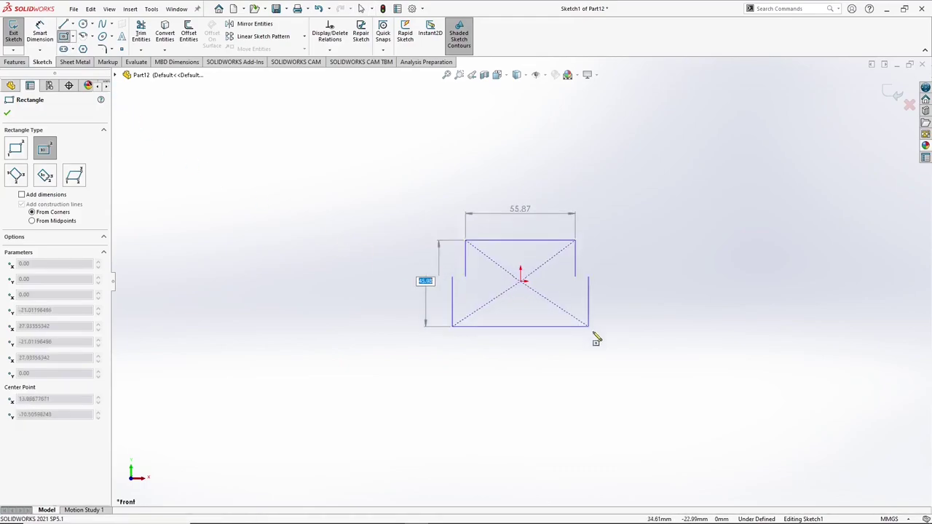
click(613, 358)
Dimension the rectangle's top edge to 60 mm.
right_click(657, 227)
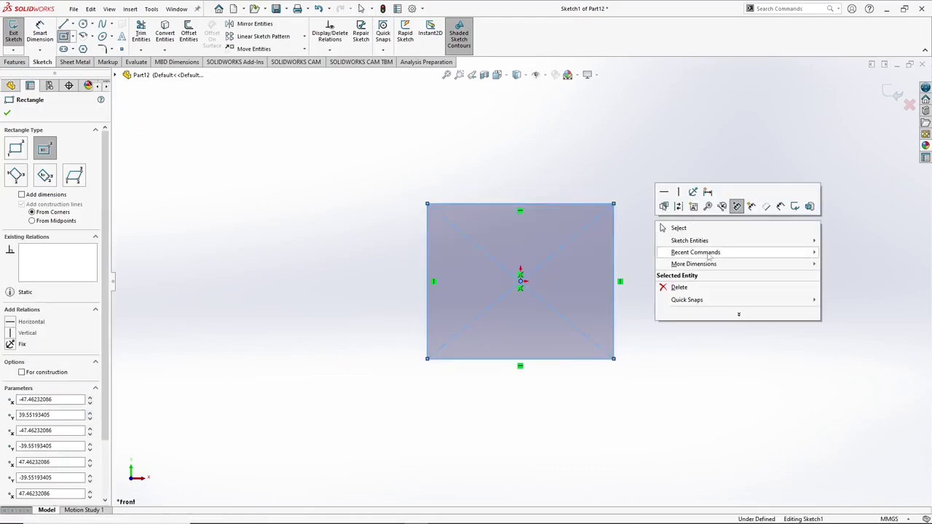
click(780, 207)
click(564, 208)
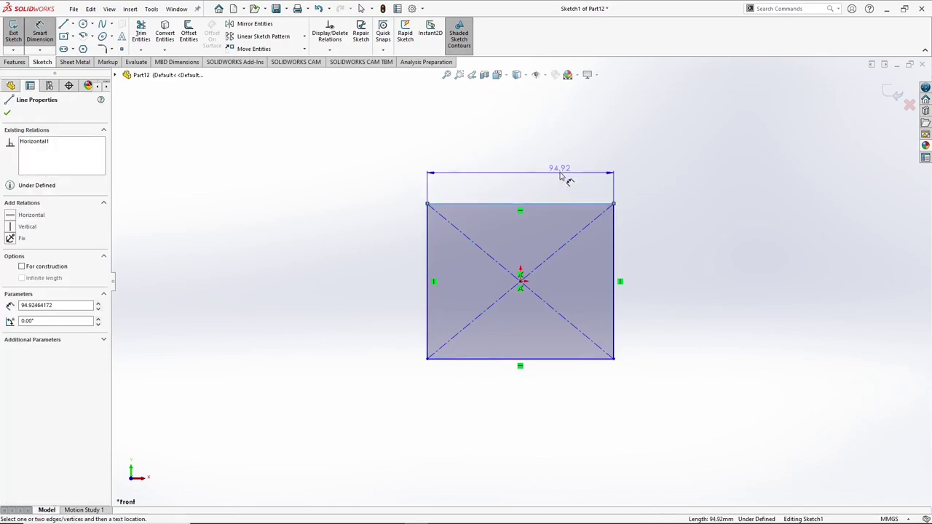
click(564, 178)
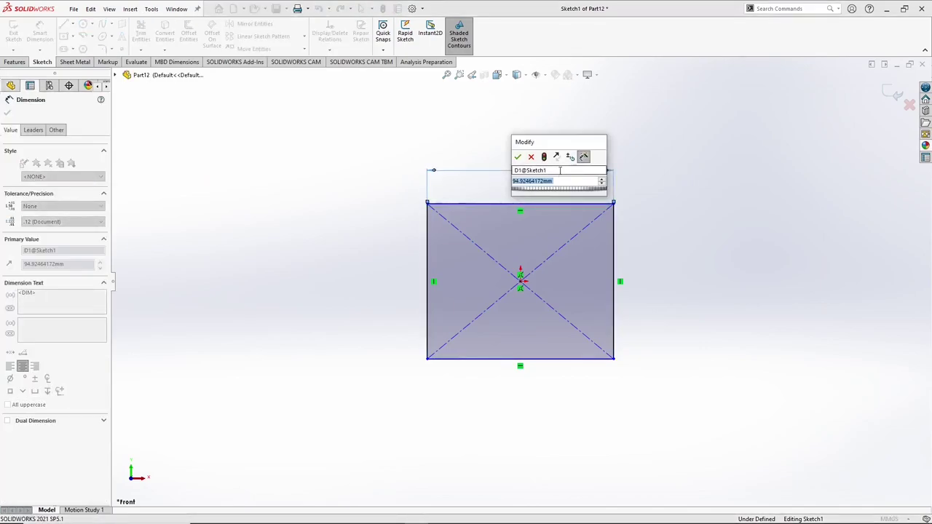
text(60)
key(Return)
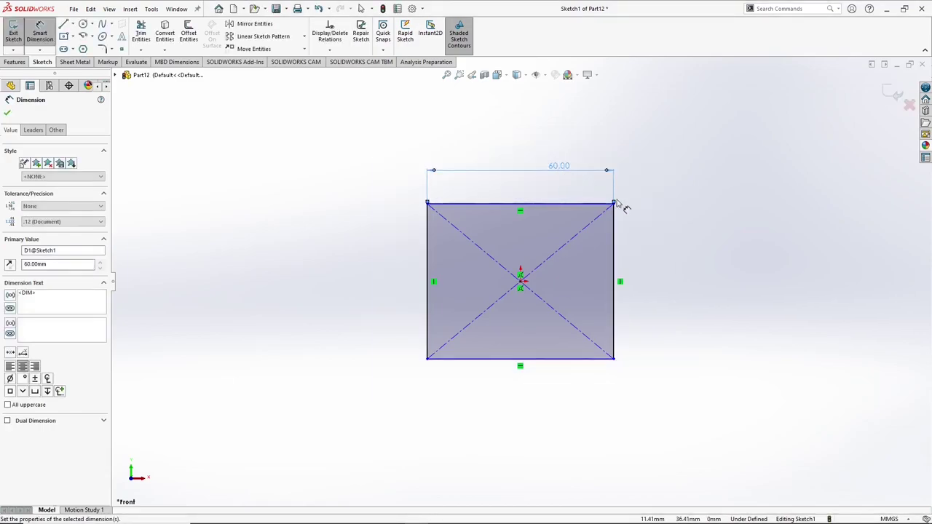
key(Escape)
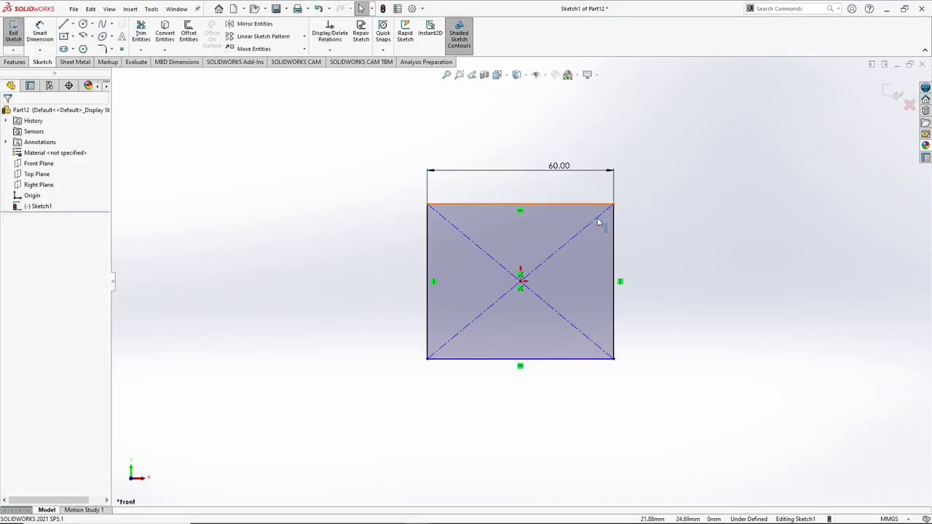
Select the rectangle's top edge and right edge together for a sketch relation.
click(596, 218)
ctrl+click(613, 247)
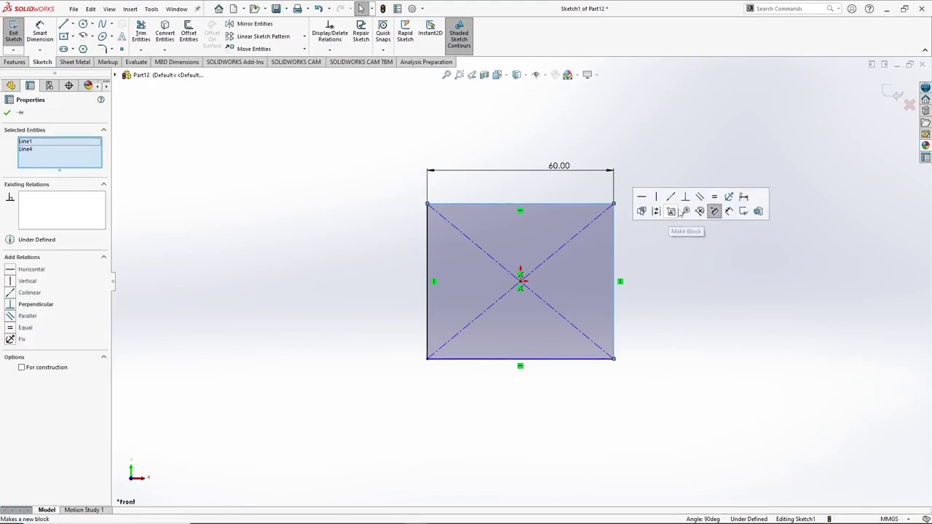
Make the rectangle's upper and right sides equal in length and finish the sketch.
click(714, 197)
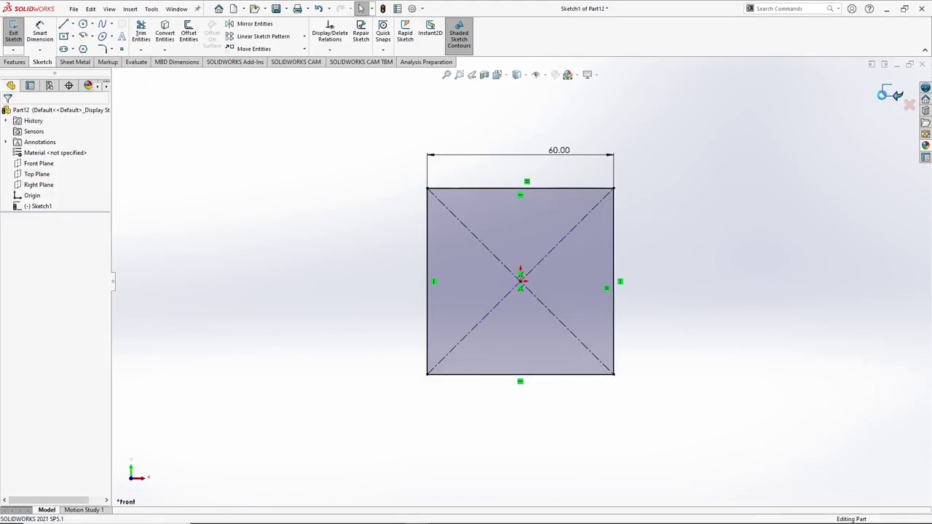
click(894, 94)
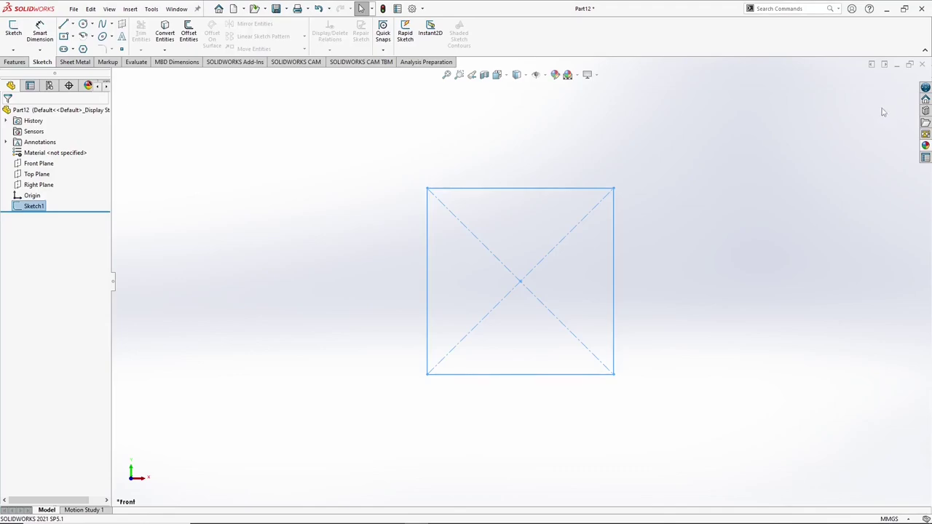
Extrude the square profile 60 mm with the Mid Plane end condition.
click(16, 62)
click(27, 43)
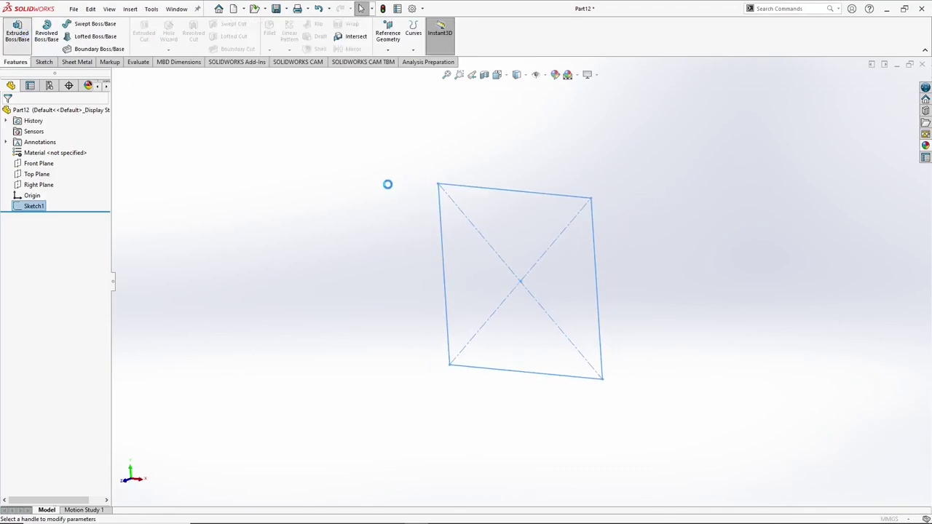
click(75, 172)
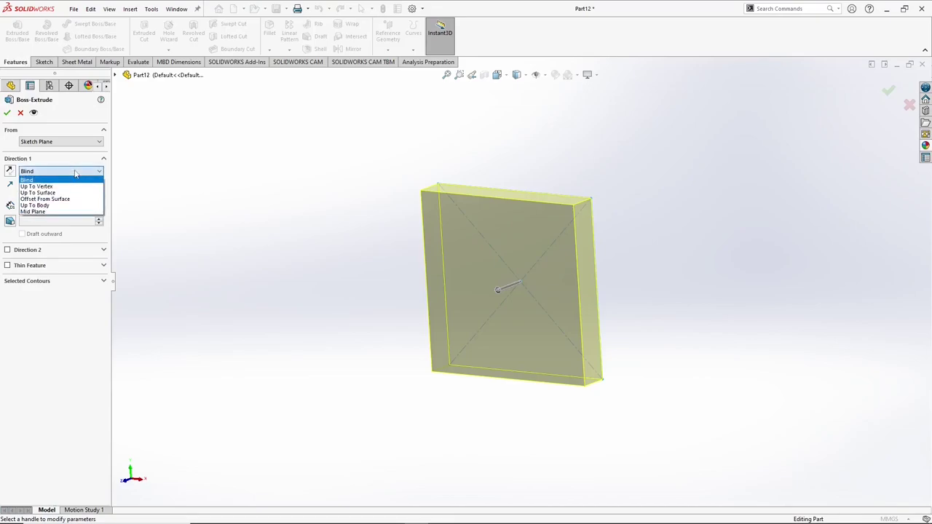
click(68, 211)
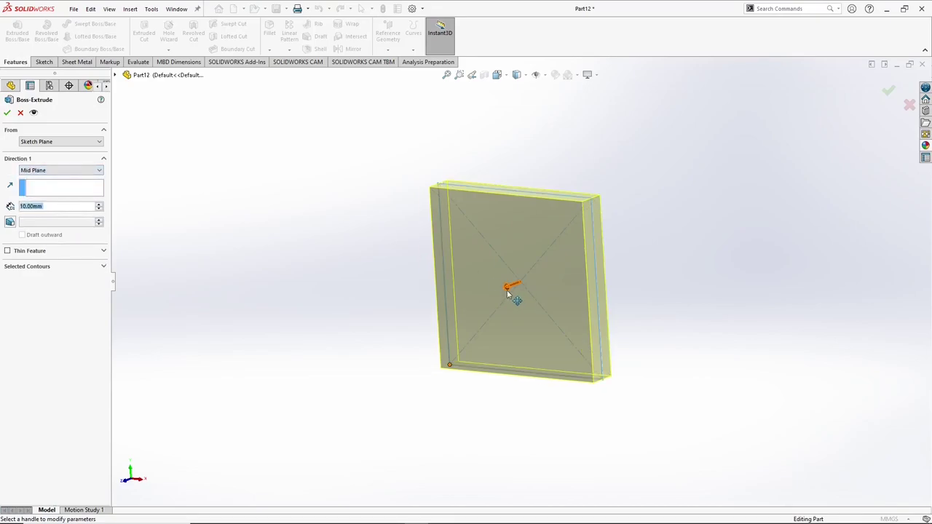
drag(505, 291, 449, 294)
text(60)
key(Return)
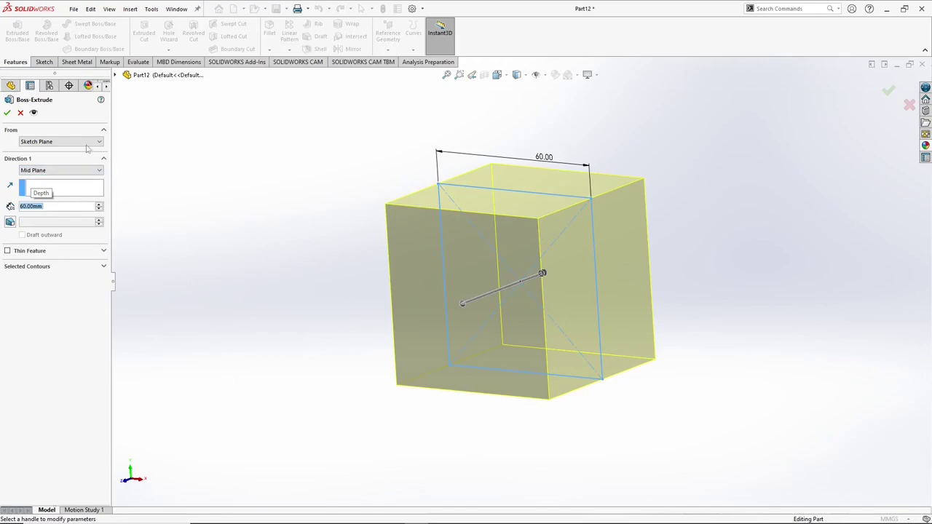
click(6, 113)
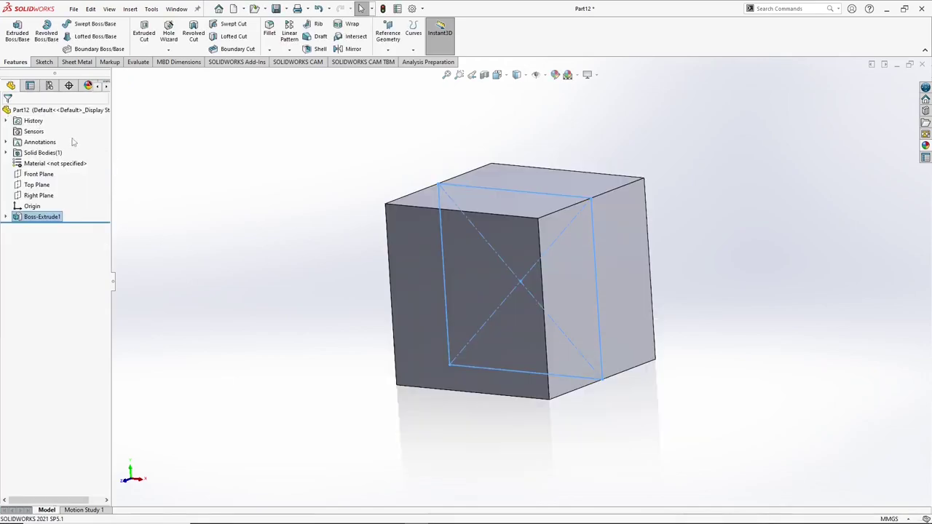
Start a sketch on the cube's front face and draw a circle about 24 mm in diameter centred on the origin.
middle_drag(301, 223, 499, 263)
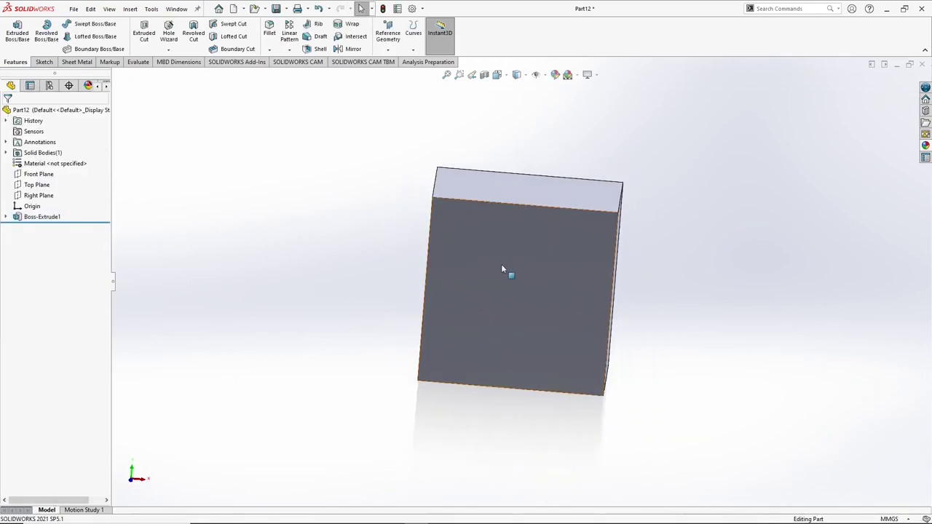
click(505, 268)
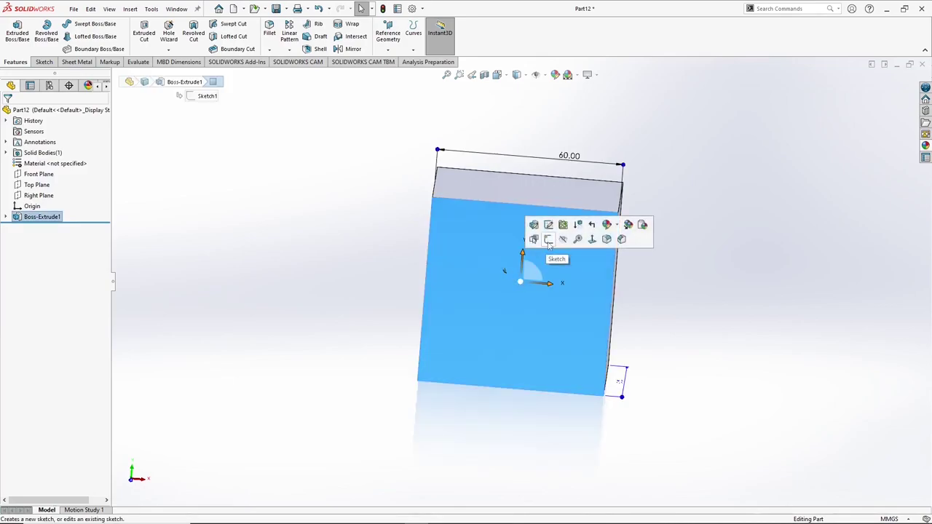
click(548, 241)
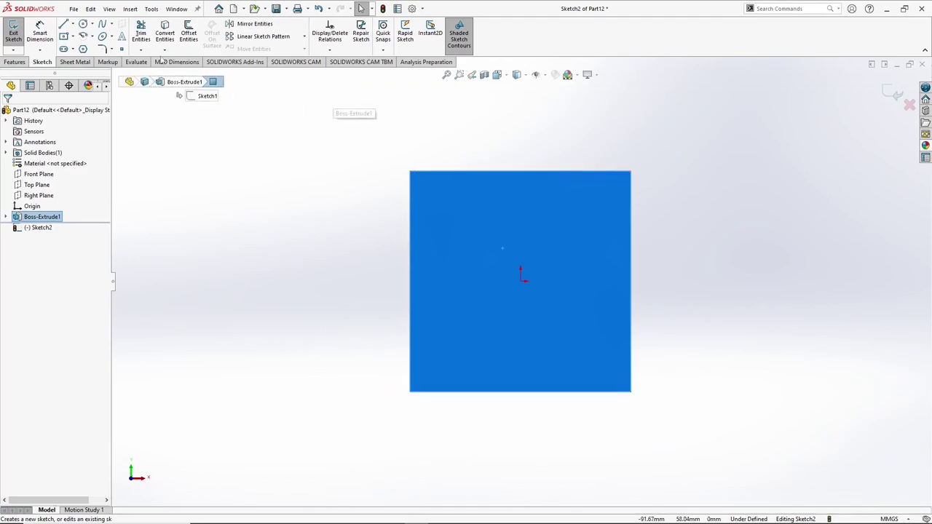
click(82, 24)
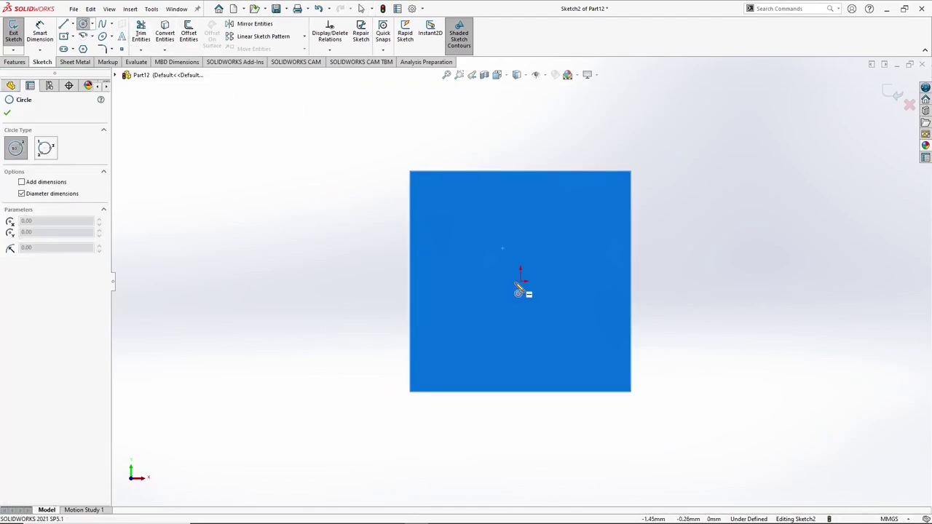
click(521, 284)
click(548, 322)
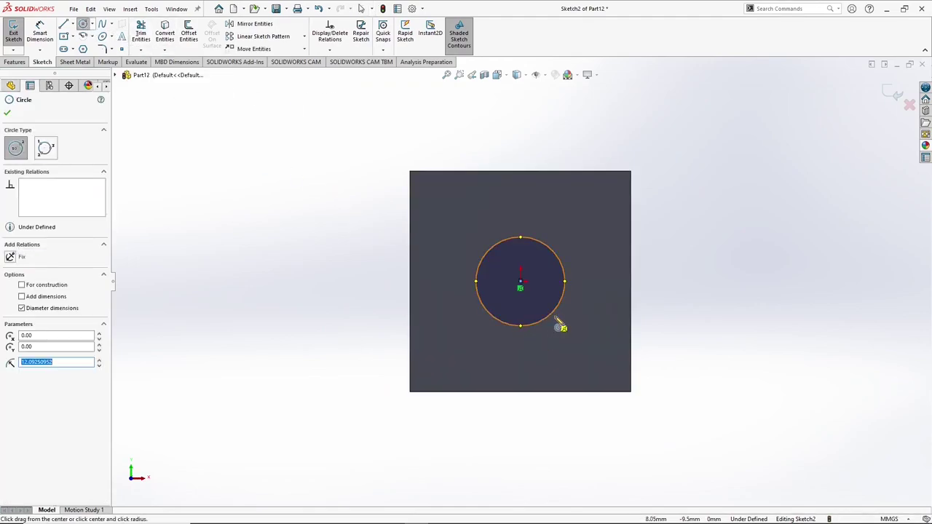
Dimension the front-face circle to a diameter of 20 mm and finish the sketch.
right_click(559, 324)
click(679, 302)
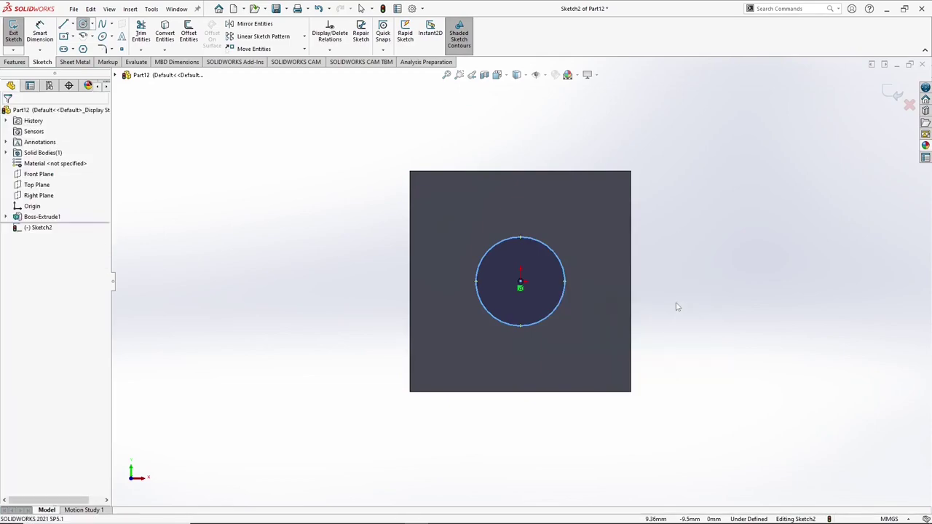
click(563, 264)
click(586, 254)
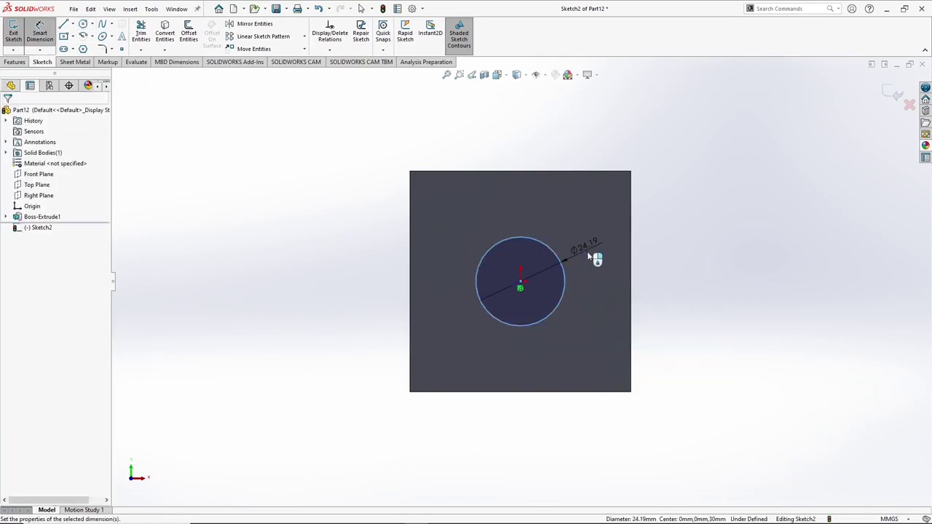
text(20)
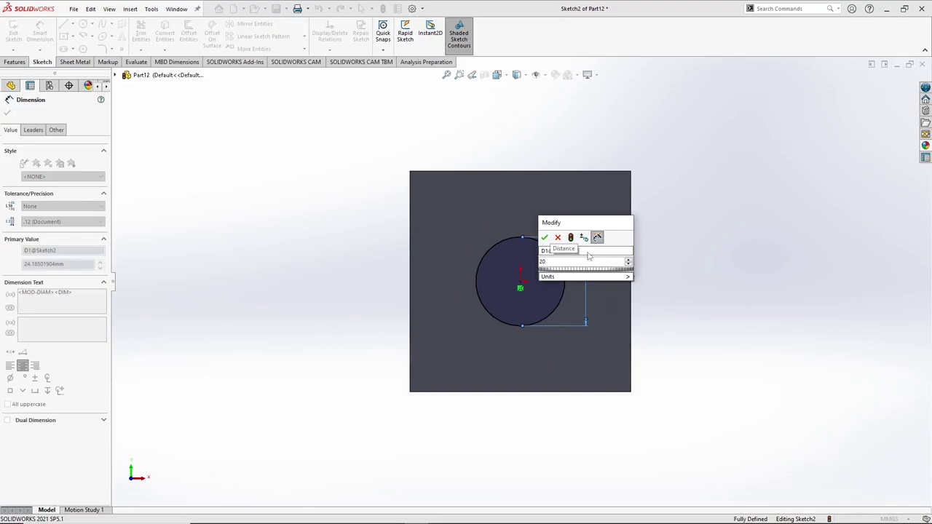
key(Return)
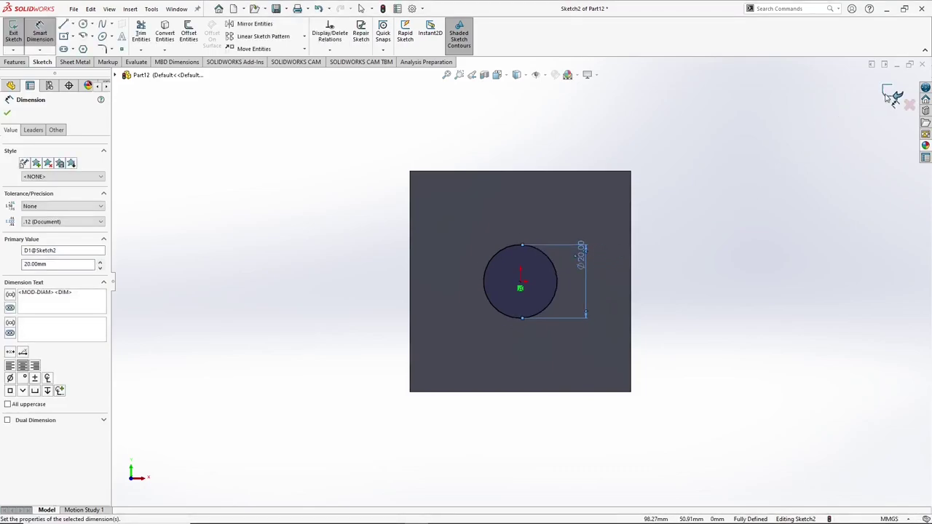
click(890, 96)
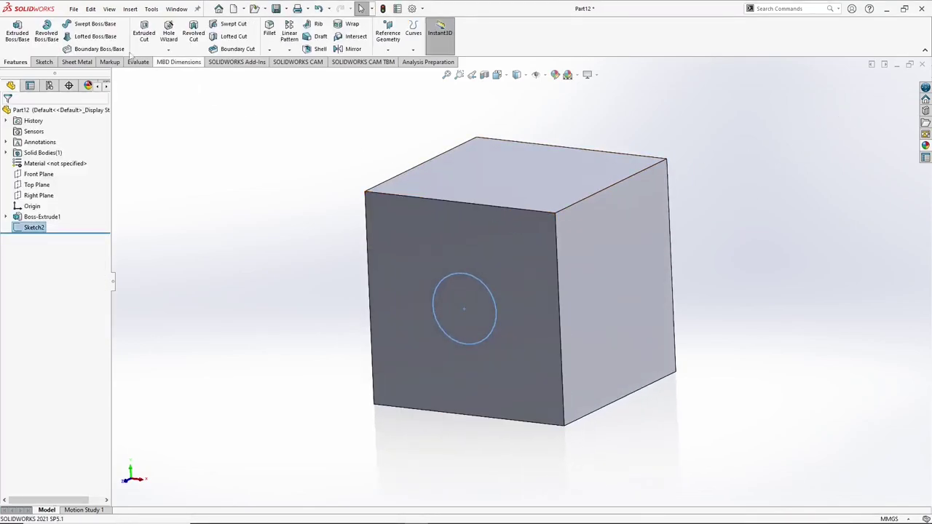
Cut the front-face circle through the cube with the Through All end condition.
click(144, 32)
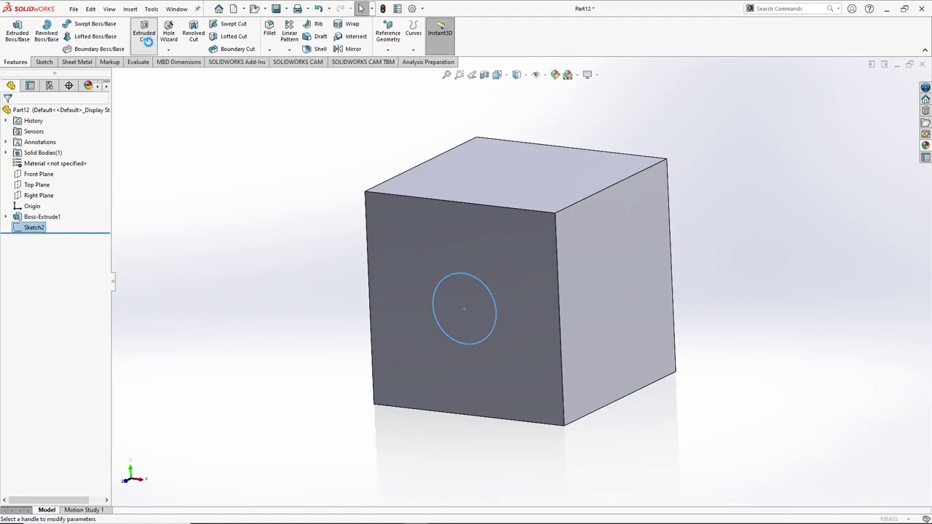
click(50, 170)
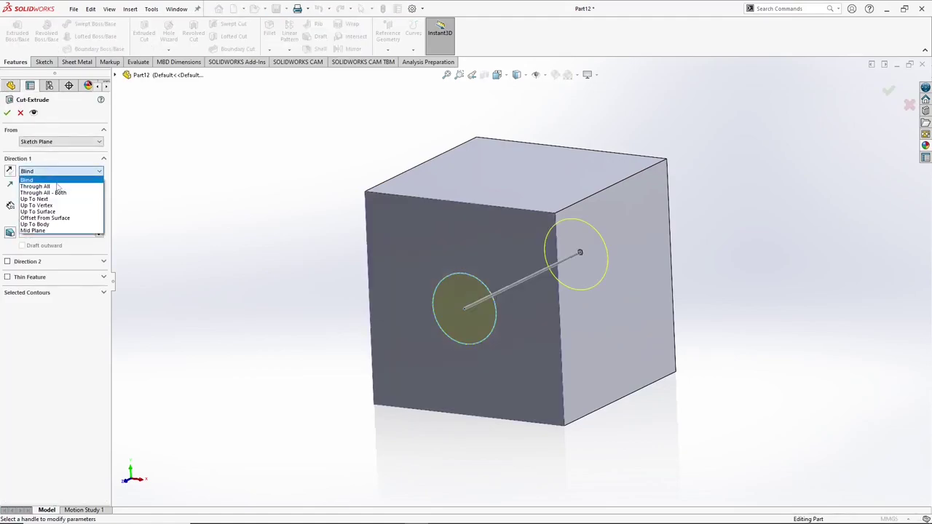
click(37, 182)
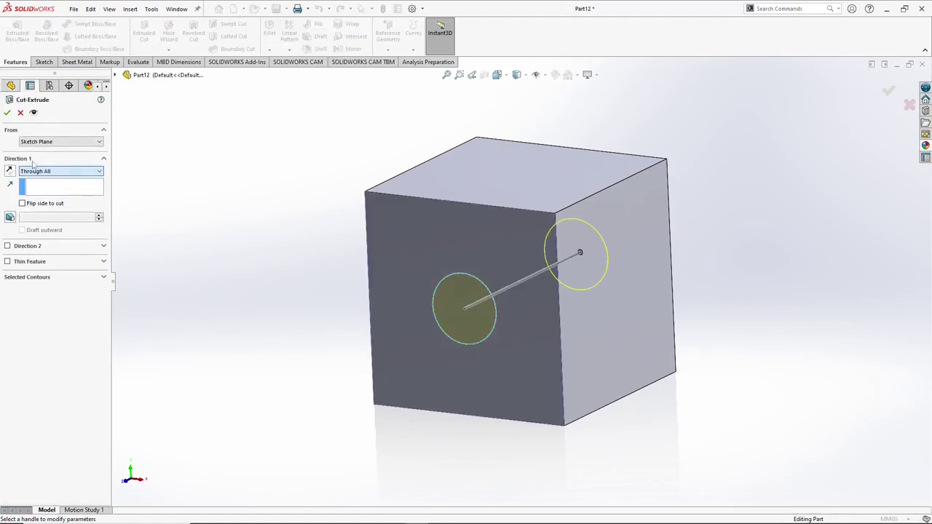
click(7, 112)
Start a sketch on the cube's right face and draw a circle about 19 mm in diameter centred on the origin.
middle_drag(291, 214, 524, 284)
click(541, 284)
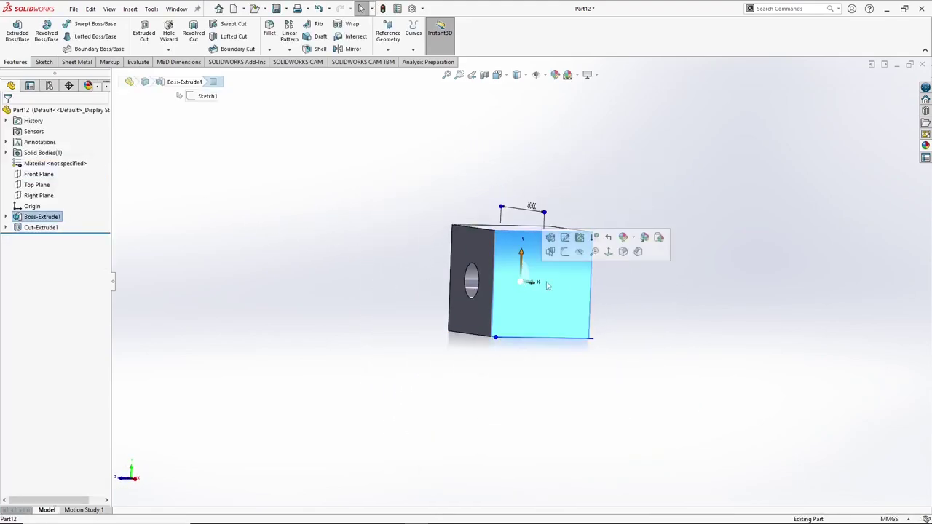
click(562, 254)
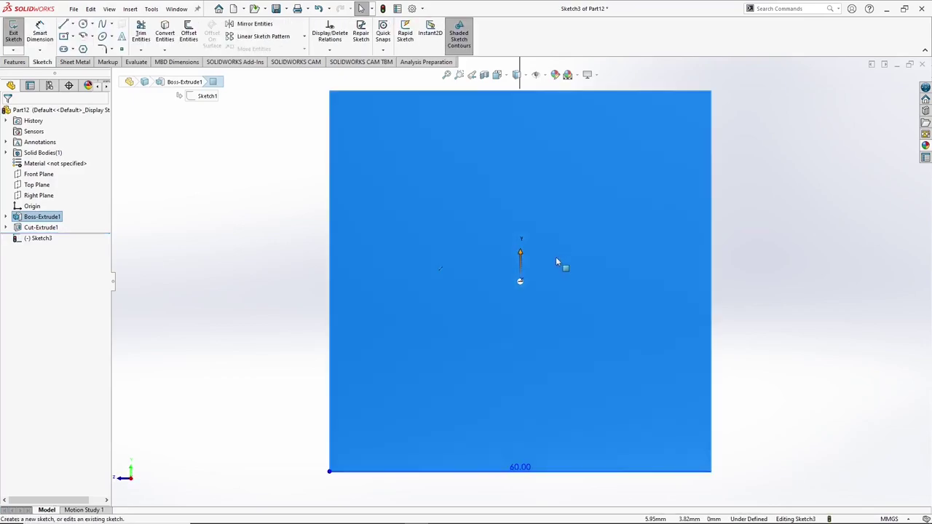
click(83, 24)
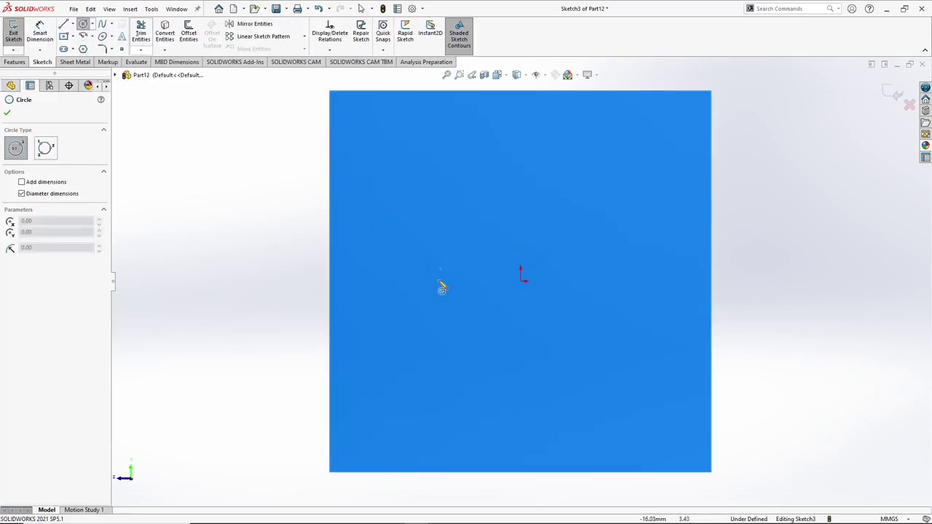
click(521, 280)
click(567, 329)
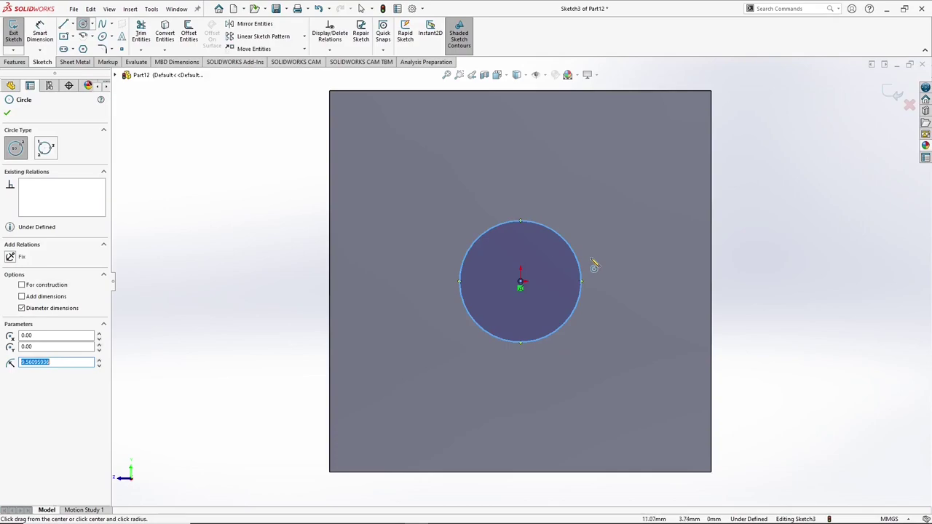
Dimension the right-face circle to a diameter of 20 mm and finish the sketch.
right_click(591, 256)
click(658, 249)
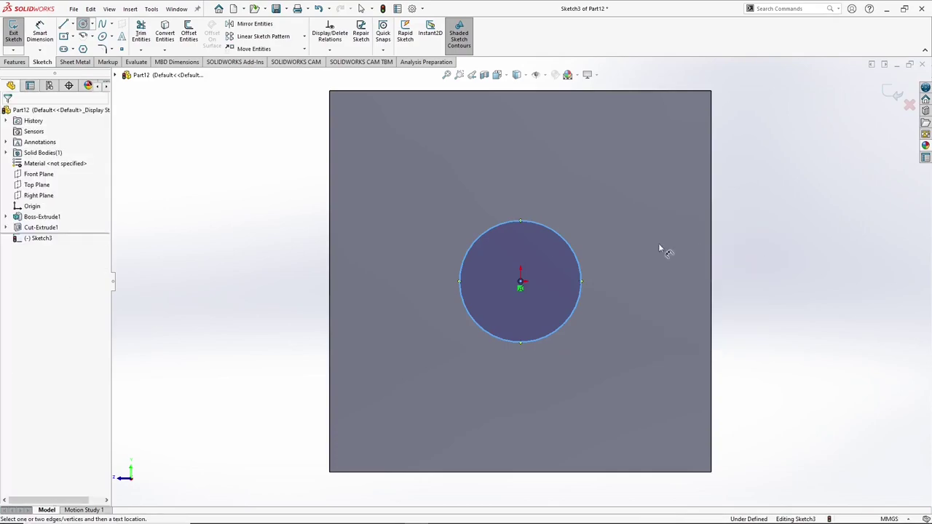
click(585, 264)
click(615, 251)
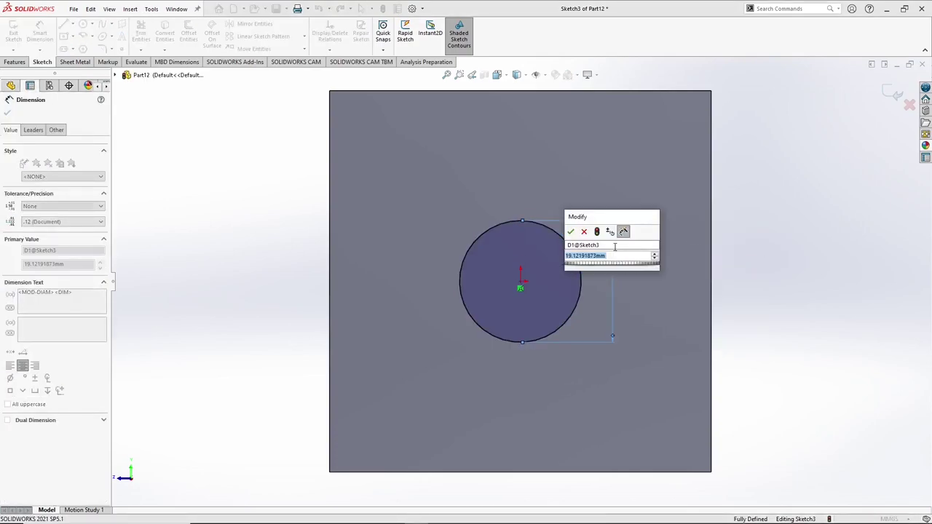
text(19)
key(Return)
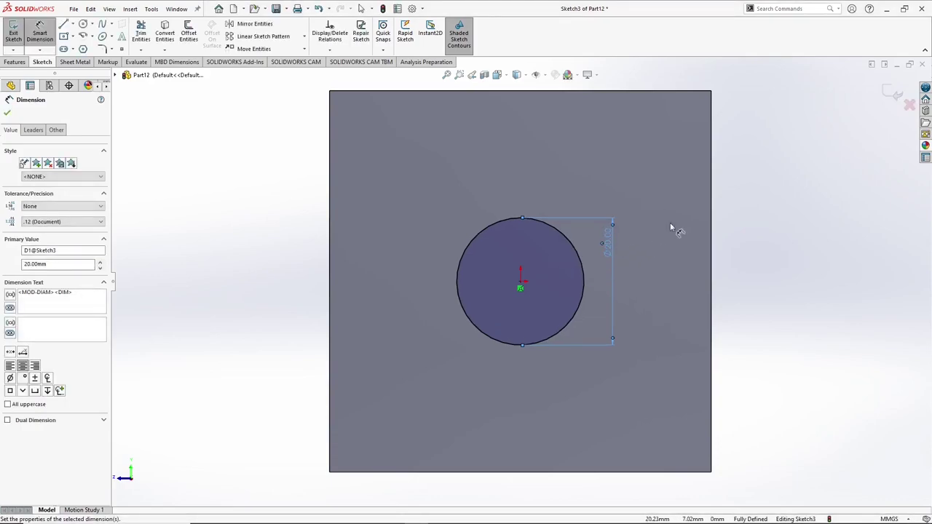
click(894, 94)
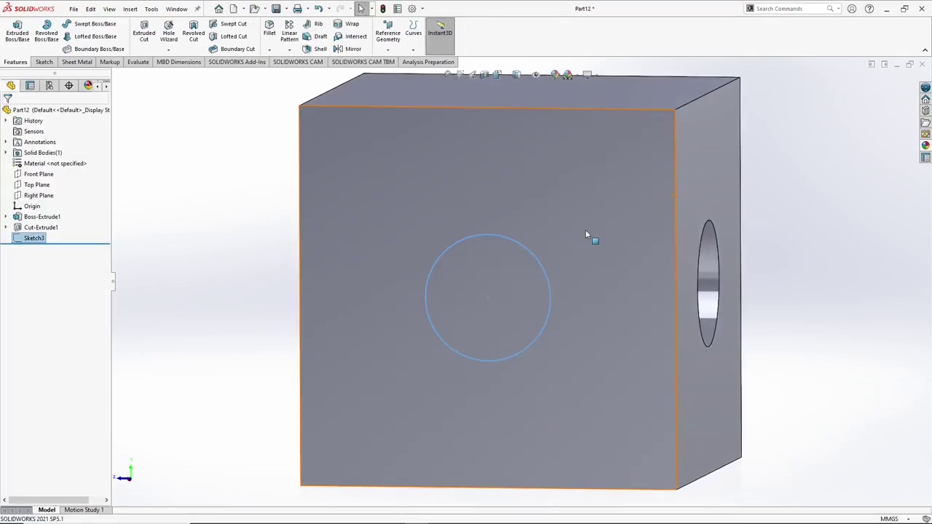
Cut the right-face circle through the cube with the Through All end condition.
click(144, 32)
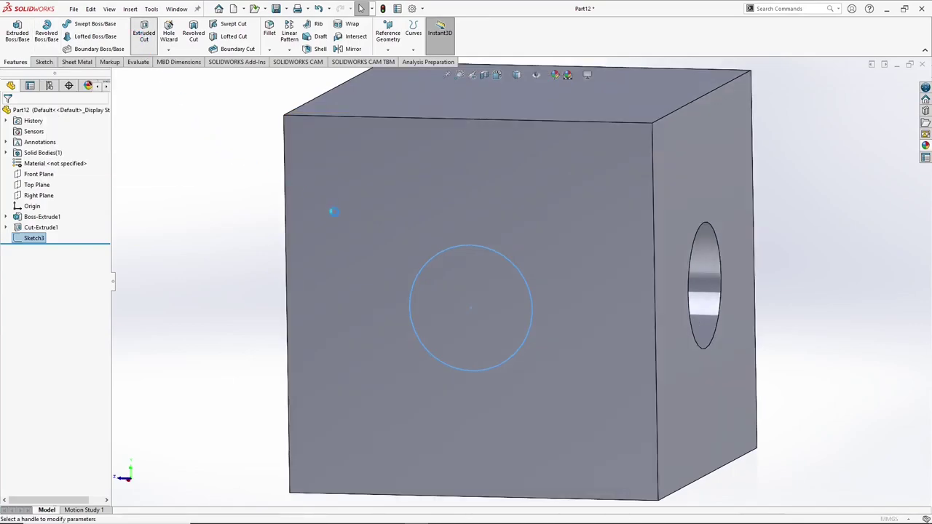
middle_drag(397, 197, 365, 239)
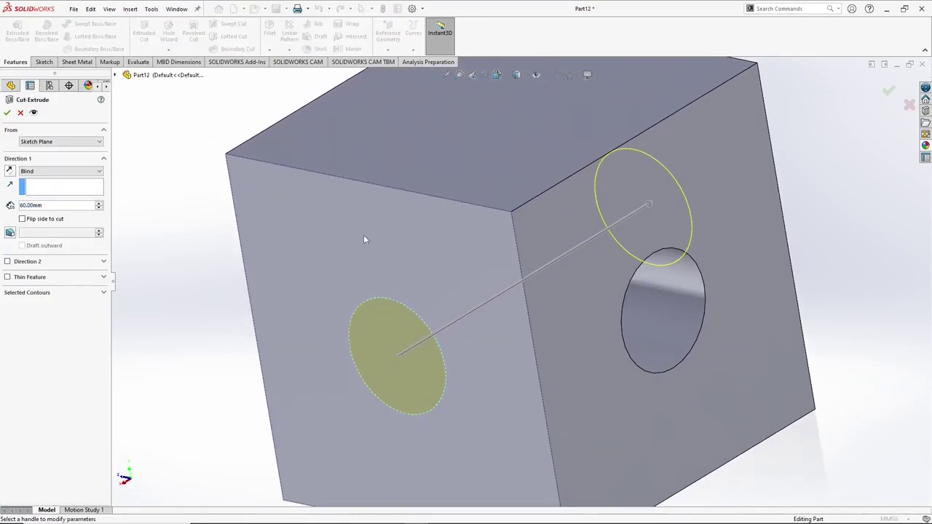
click(52, 171)
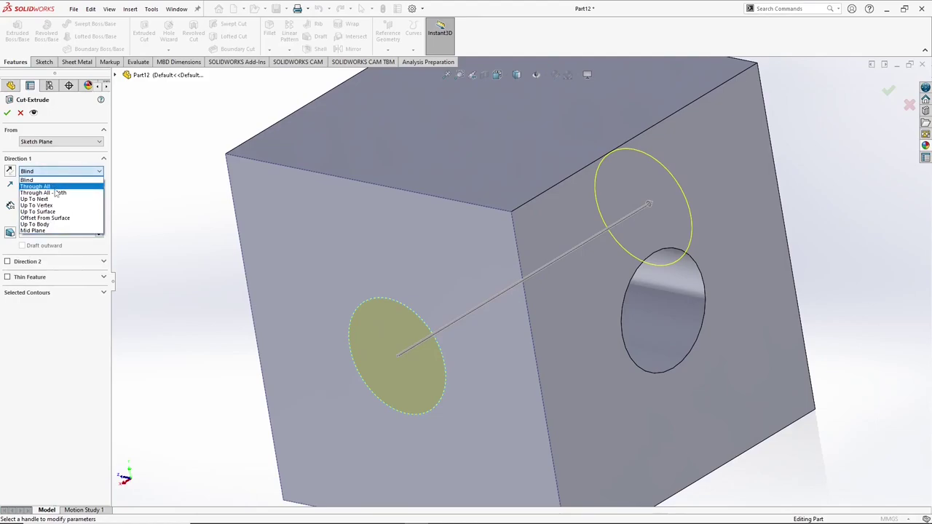
click(51, 186)
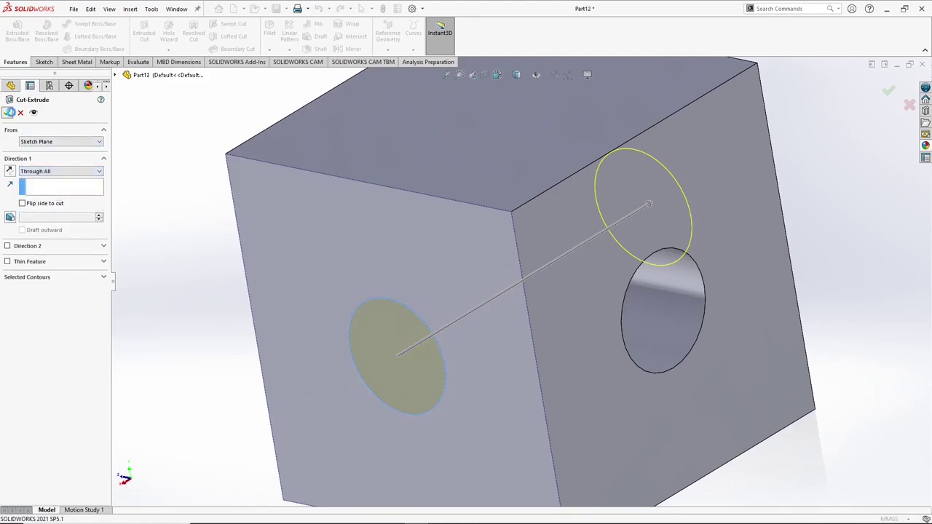
click(7, 112)
key(f)
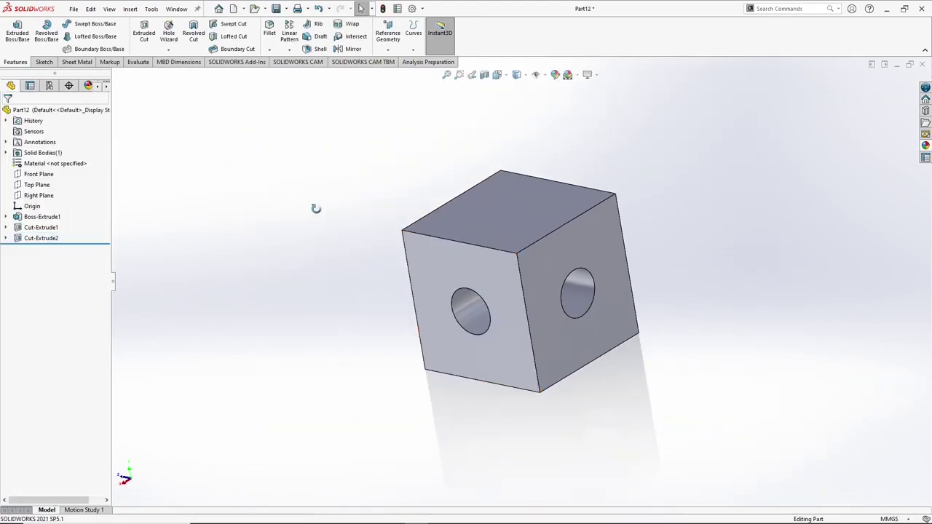
Start a chamfer on the cube and select its top and bottom faces as items to chamfer.
middle_drag(308, 205, 372, 231)
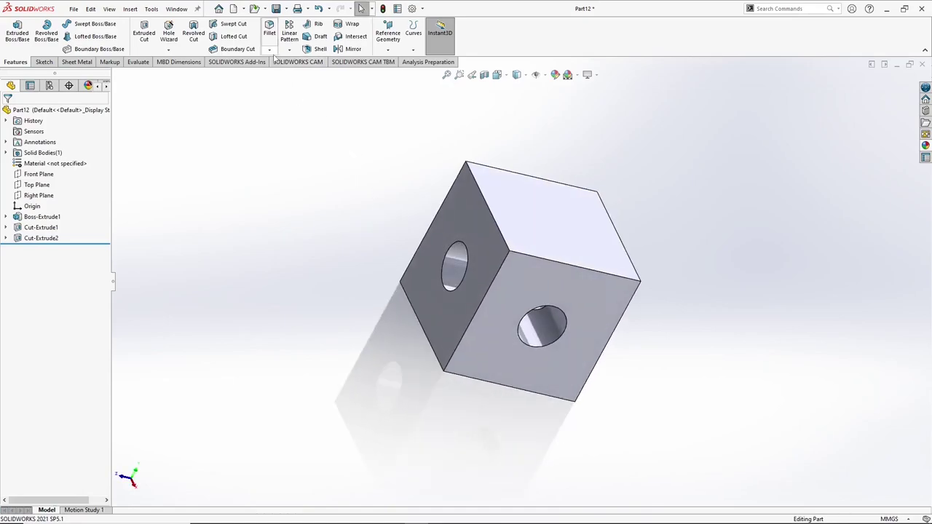
click(269, 49)
click(282, 75)
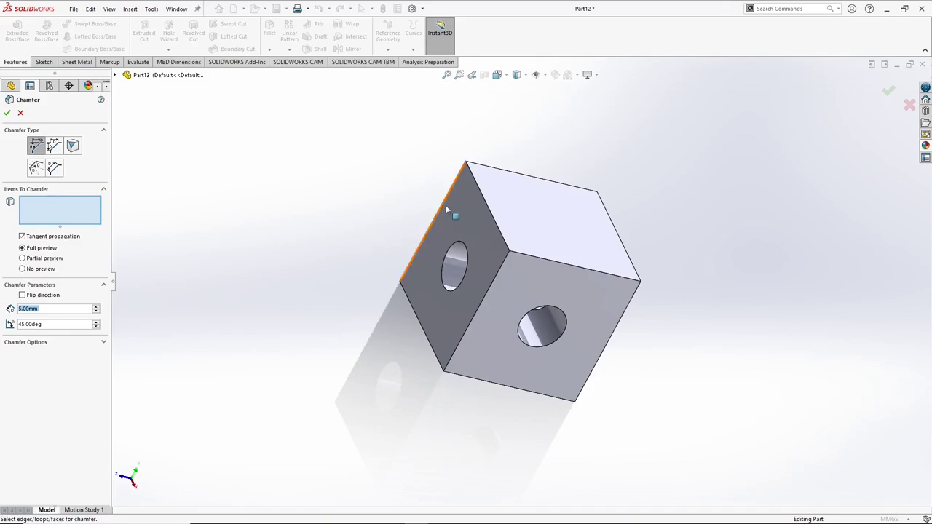
click(500, 202)
middle_drag(499, 201, 543, 152)
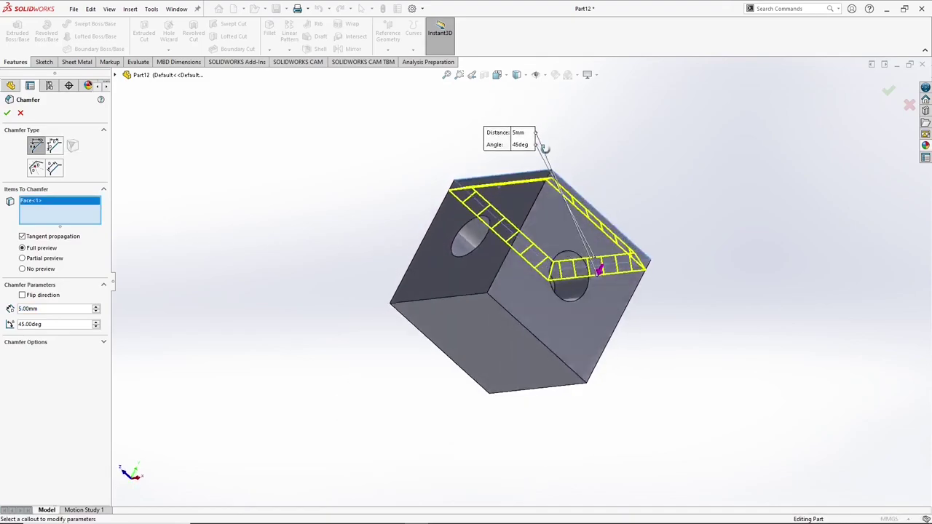
click(483, 306)
middle_drag(483, 306, 401, 292)
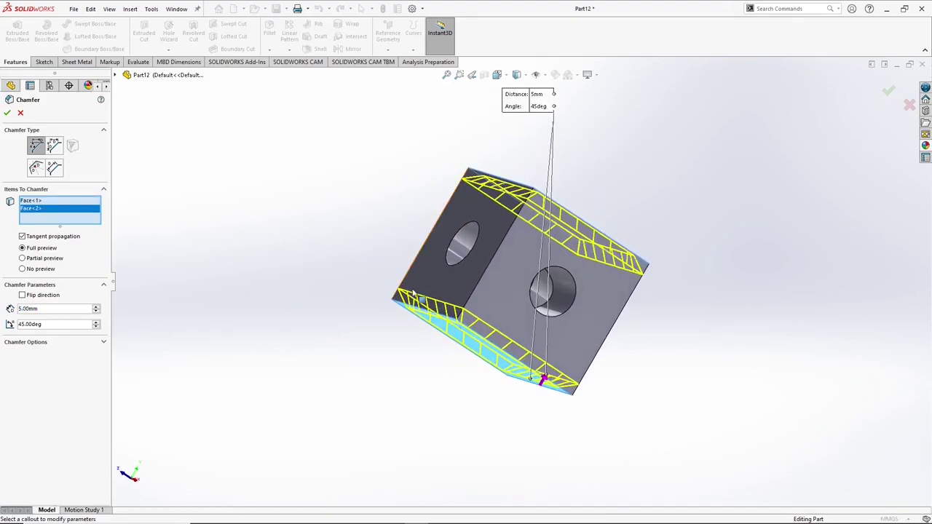
Add the cube's four vertical edges to the chamfer selection.
click(474, 291)
middle_drag(452, 260, 488, 312)
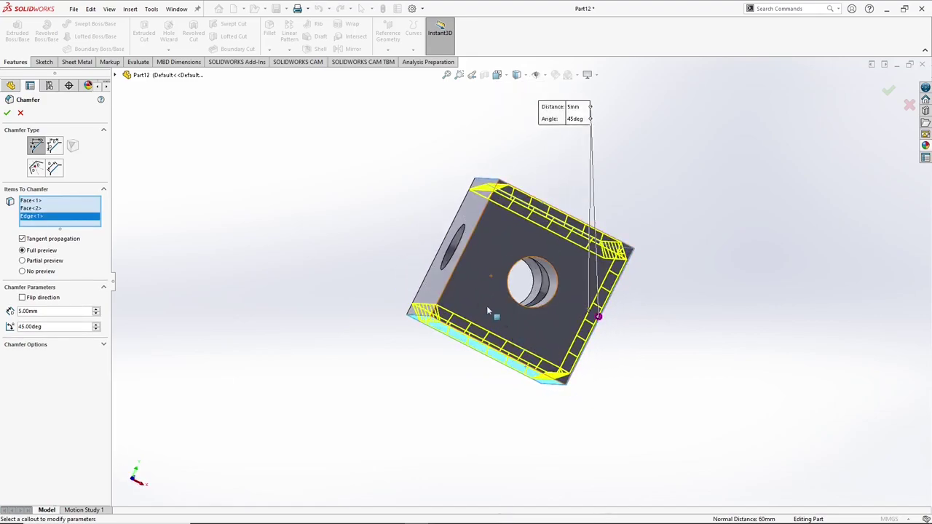
click(442, 244)
middle_drag(443, 244, 534, 362)
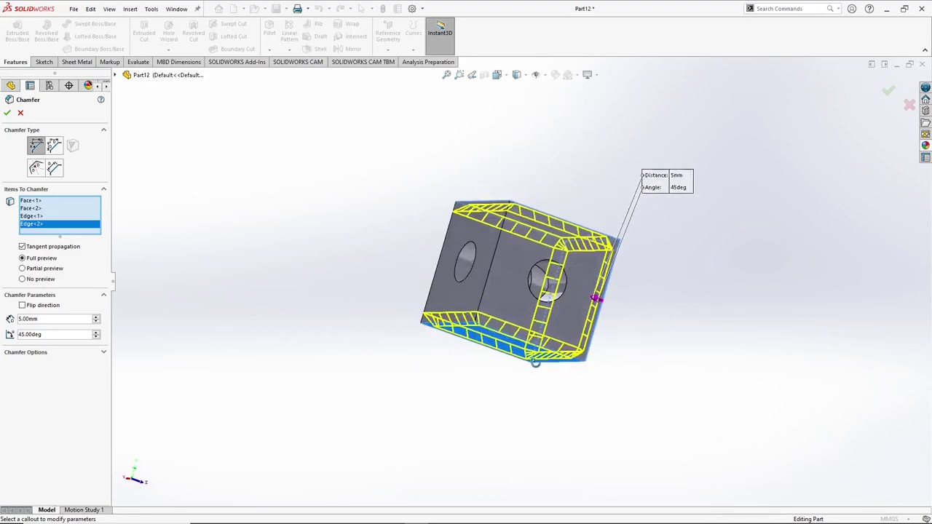
click(484, 298)
middle_drag(484, 298, 549, 385)
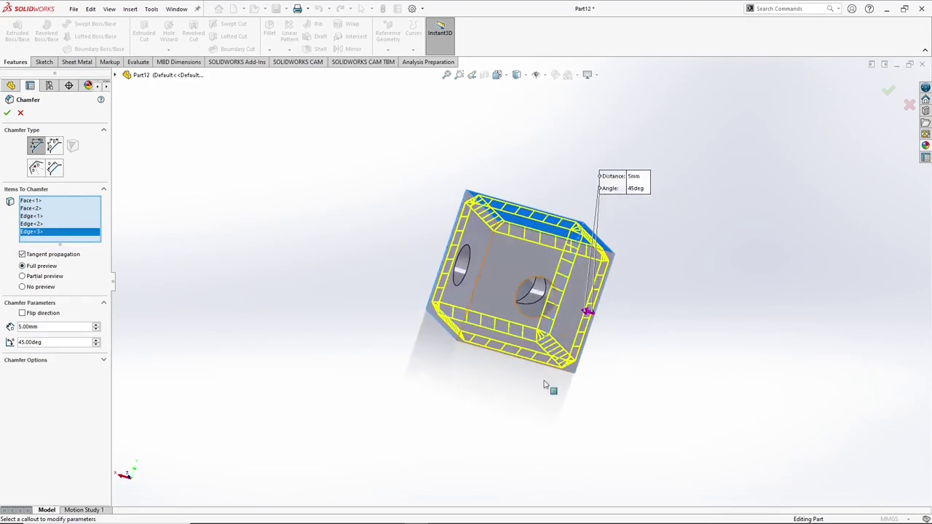
click(478, 281)
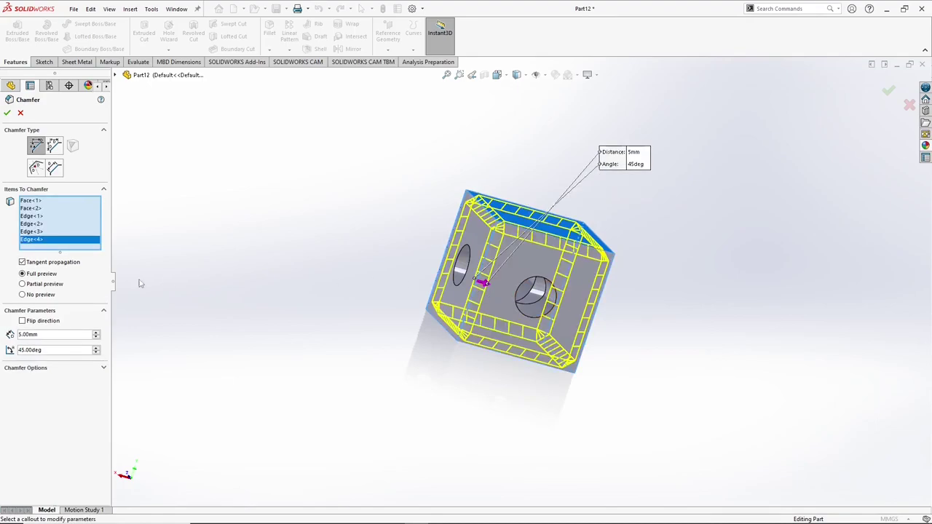
Set the chamfer distance to 2 mm and apply the chamfer to the selected faces and edges.
text(1)
key(Return)
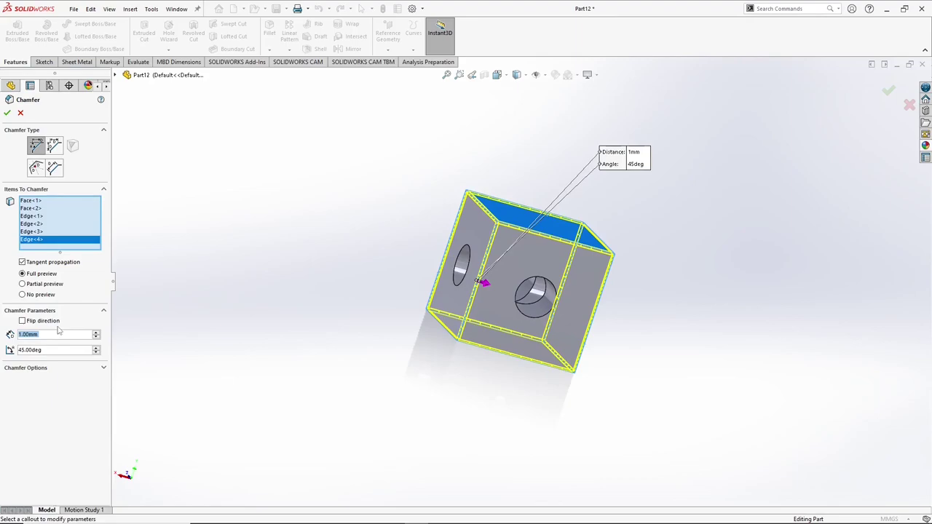
text(2)
key(Return)
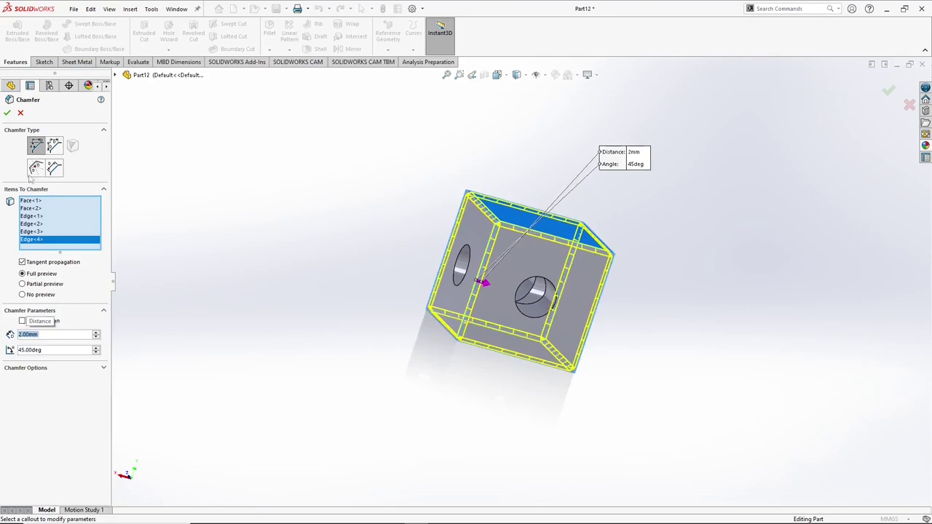
click(7, 113)
Colour the whole part bright green (RGB 0, 255, 0).
middle_drag(380, 221, 302, 253)
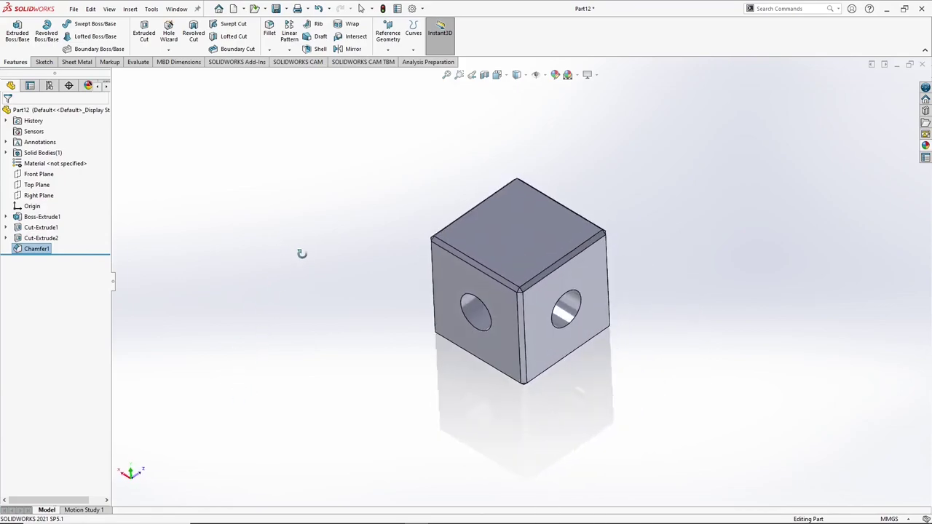
scroll(583, 277, down, 5)
click(306, 175)
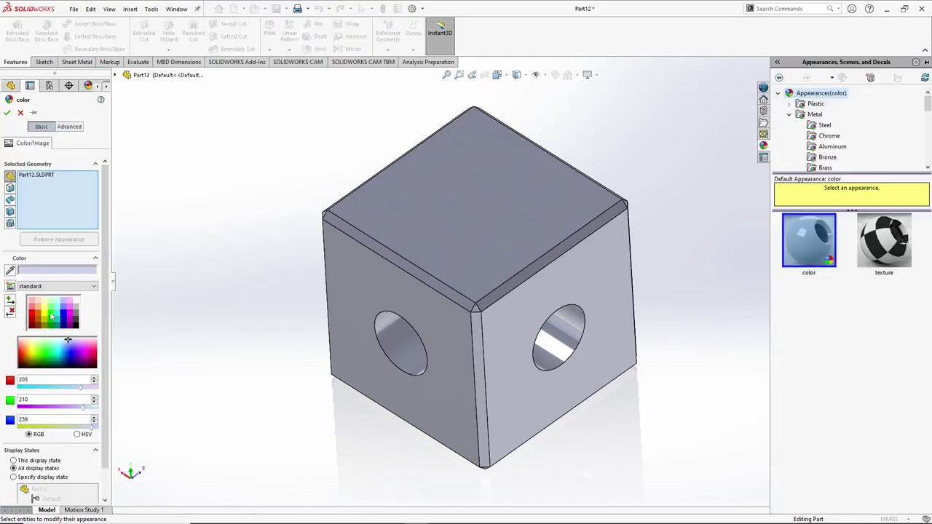
click(50, 316)
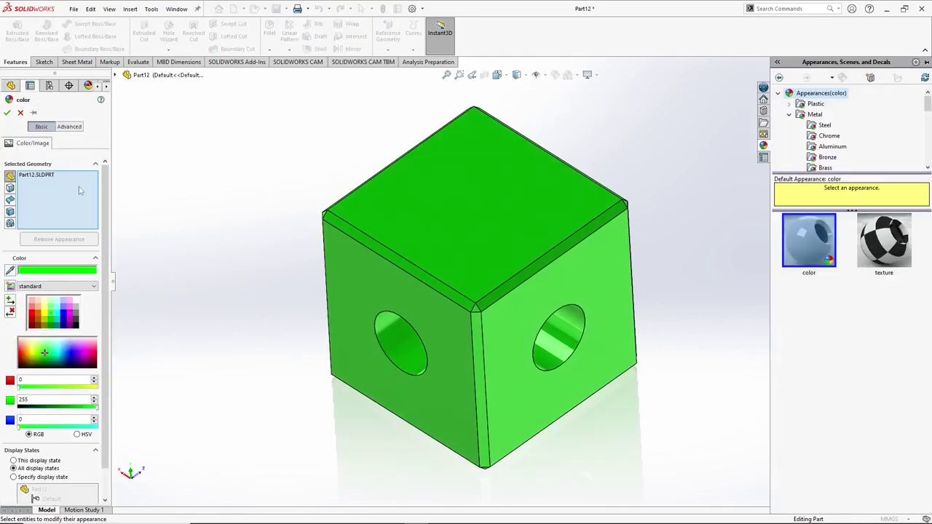
click(6, 112)
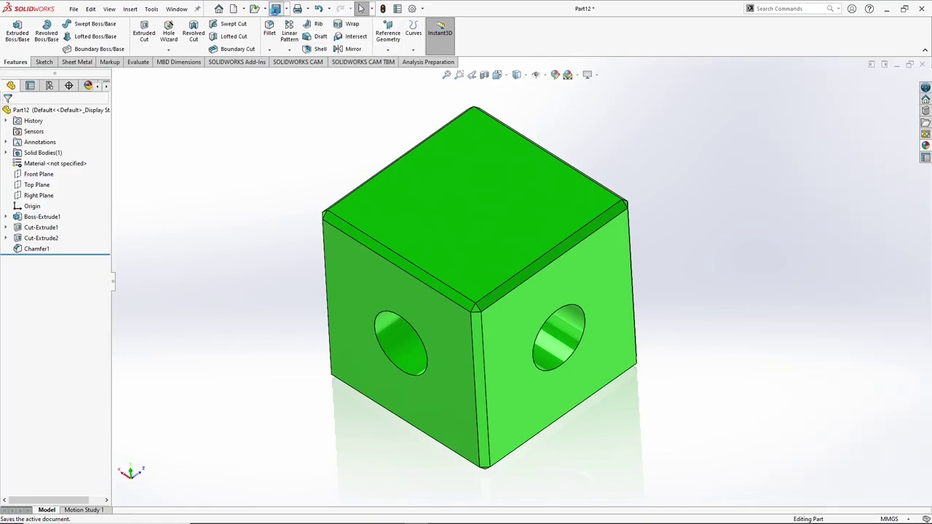
Save the part as Spider in the 20220916 folder.
click(276, 9)
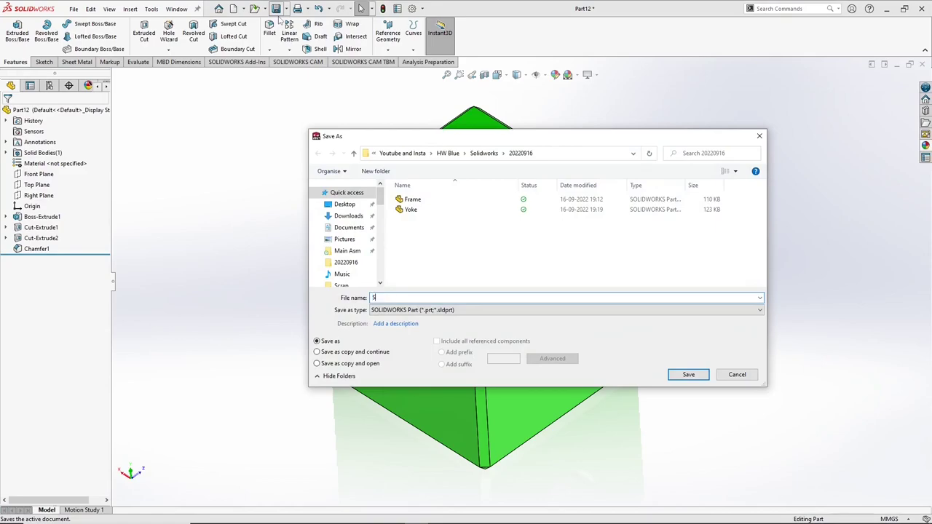
text(Spider)
key(Return)
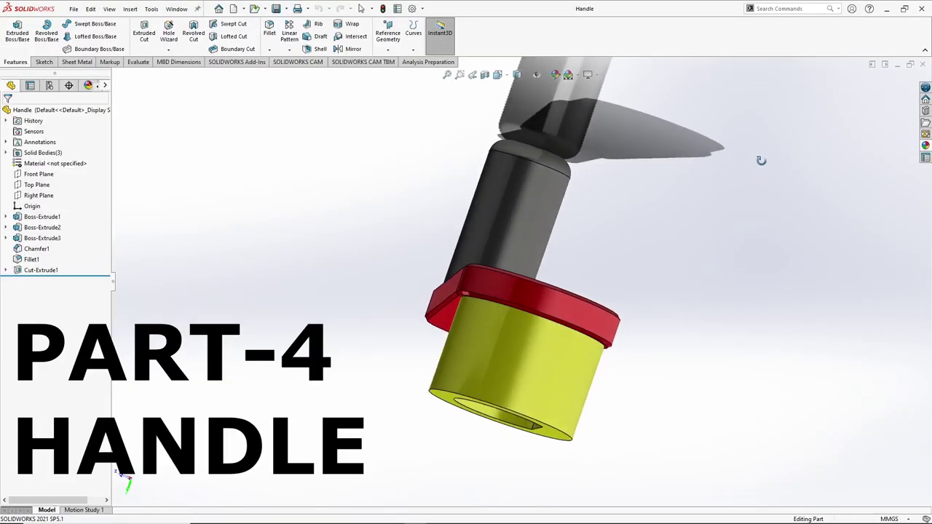
middle_drag(761, 160, 620, 274)
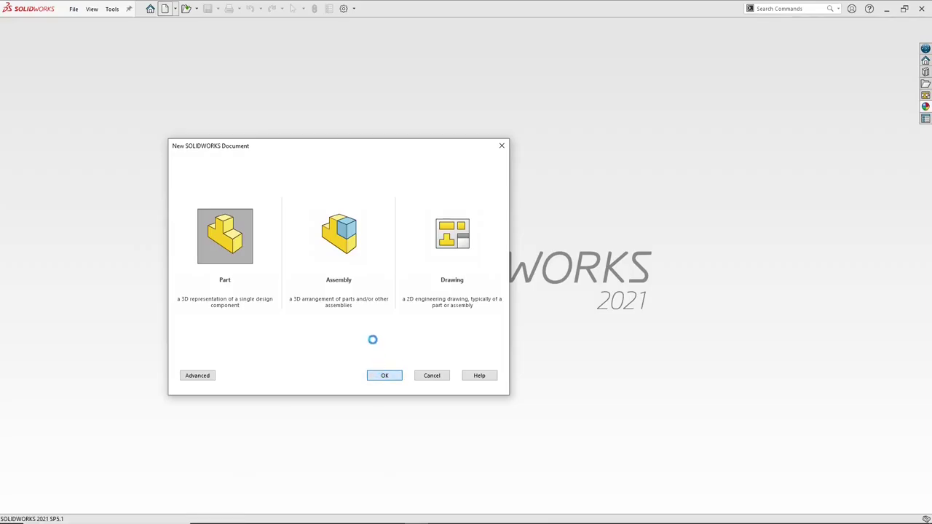
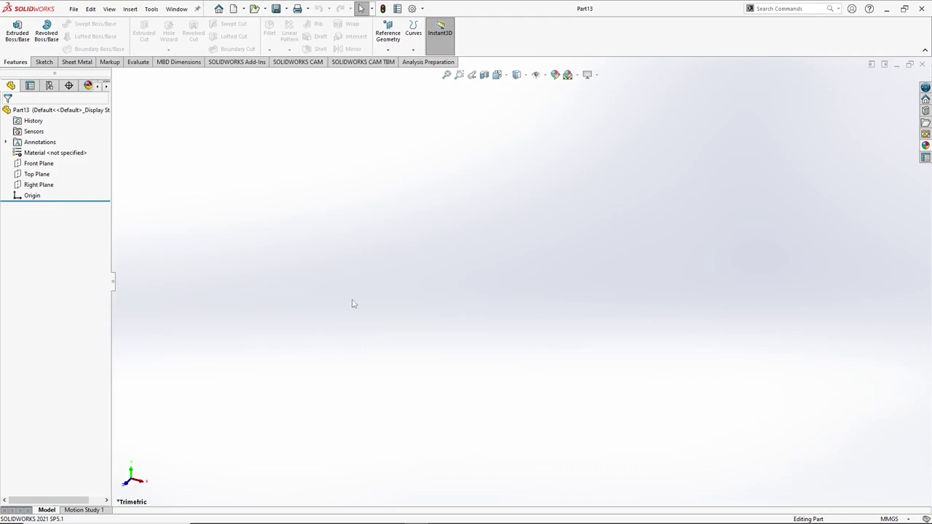
Start a sketch on the Top Plane and draw a circle about 89 mm in diameter centred on the origin.
click(45, 62)
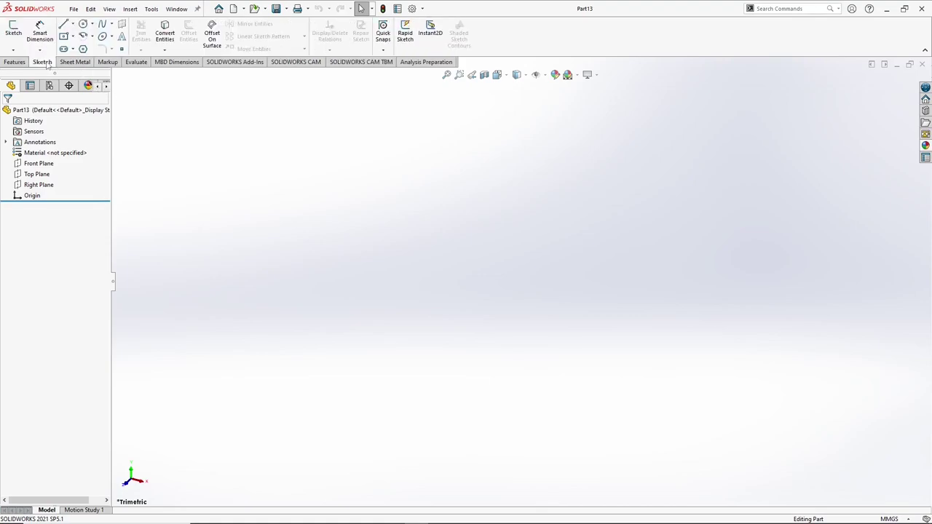
click(16, 32)
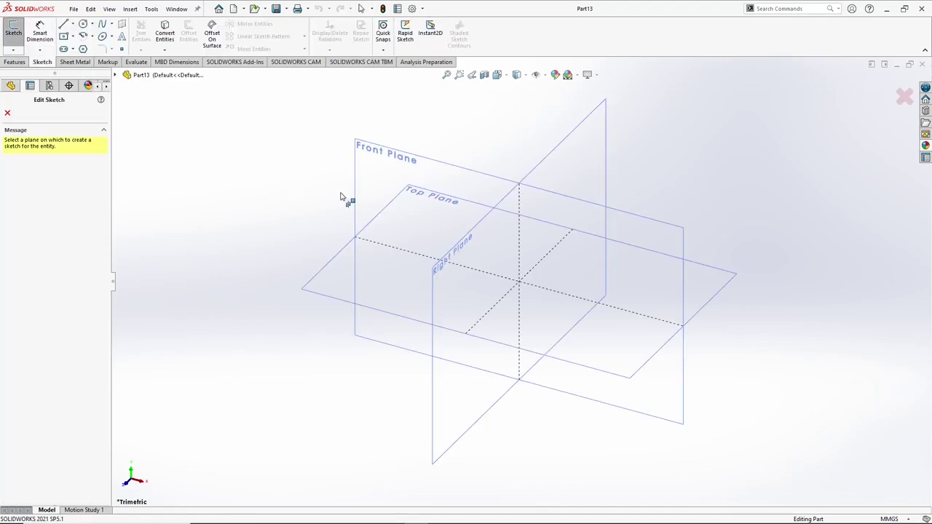
click(330, 264)
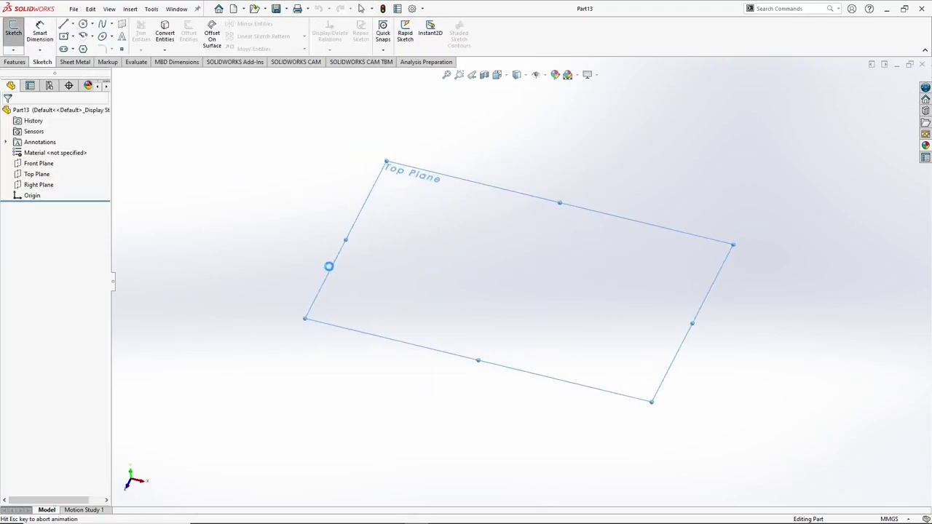
click(83, 24)
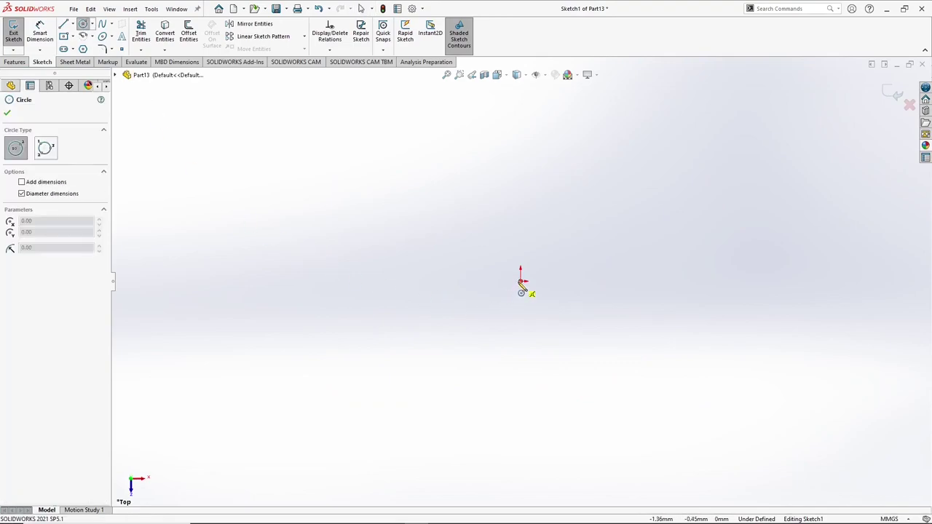
click(521, 283)
click(465, 209)
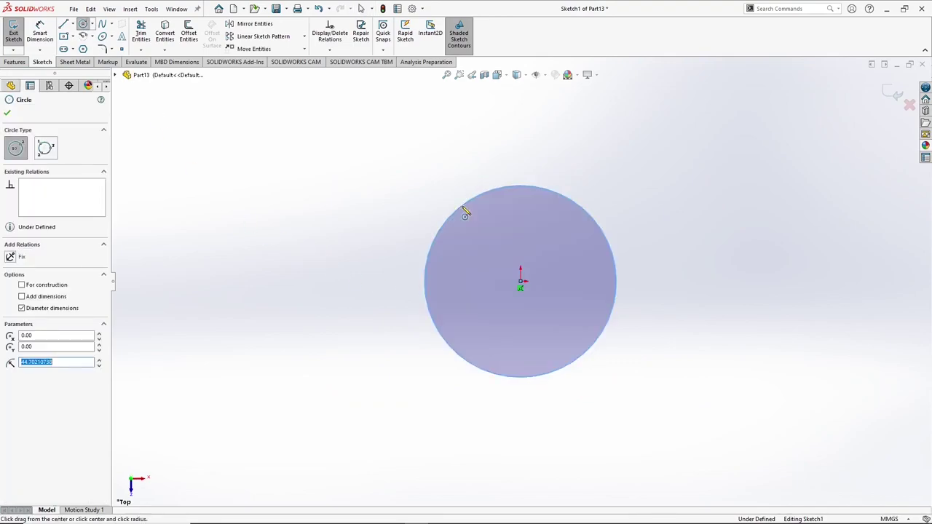
Dimension the origin circle to a diameter of 50 mm.
right_click(465, 211)
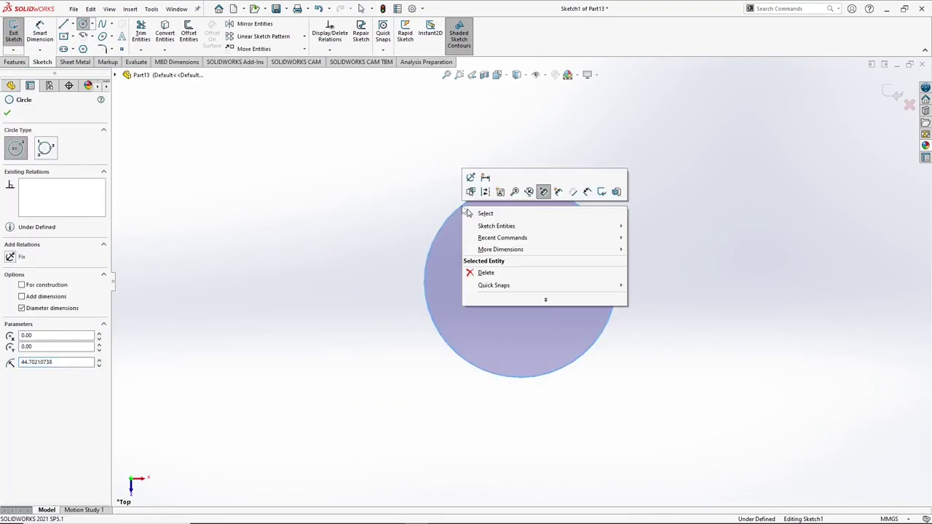
click(587, 193)
click(462, 210)
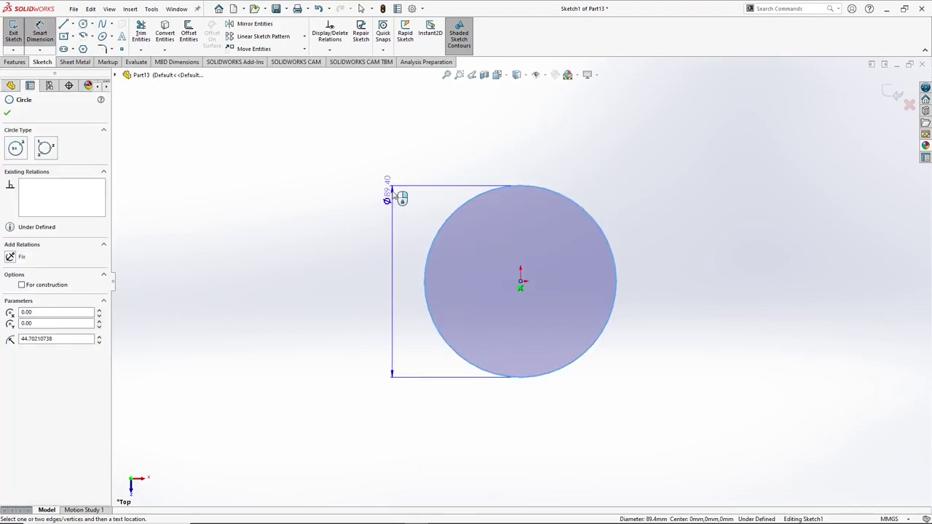
click(397, 195)
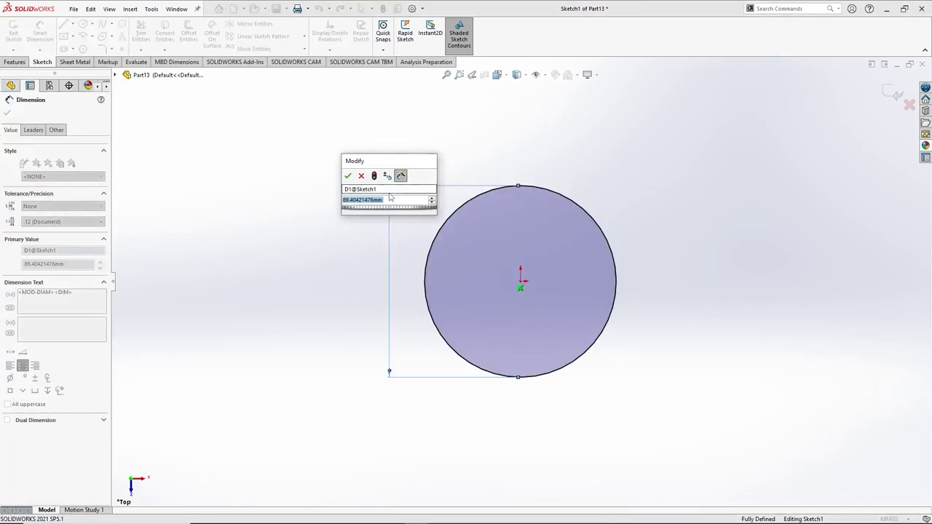
key(Return)
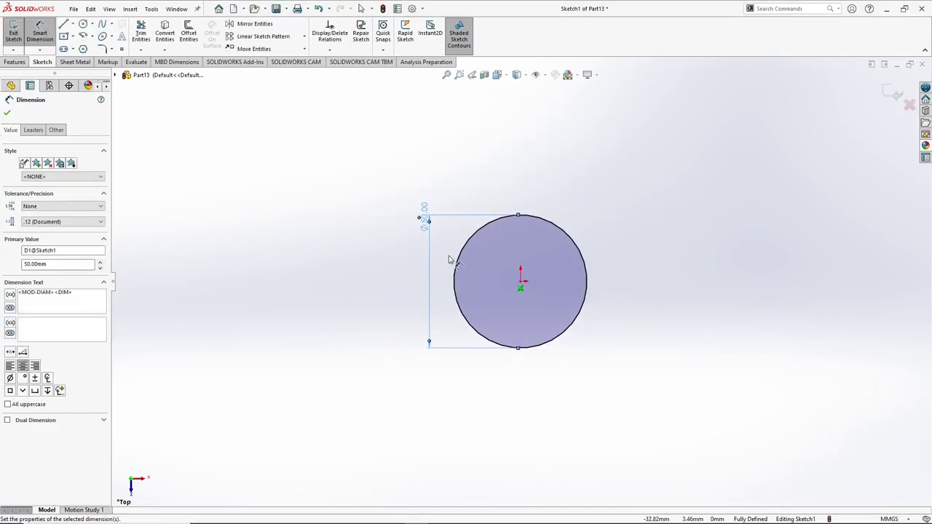
Draw a second circle about 23 mm in diameter, level with the origin and about 72 mm to its right.
click(83, 24)
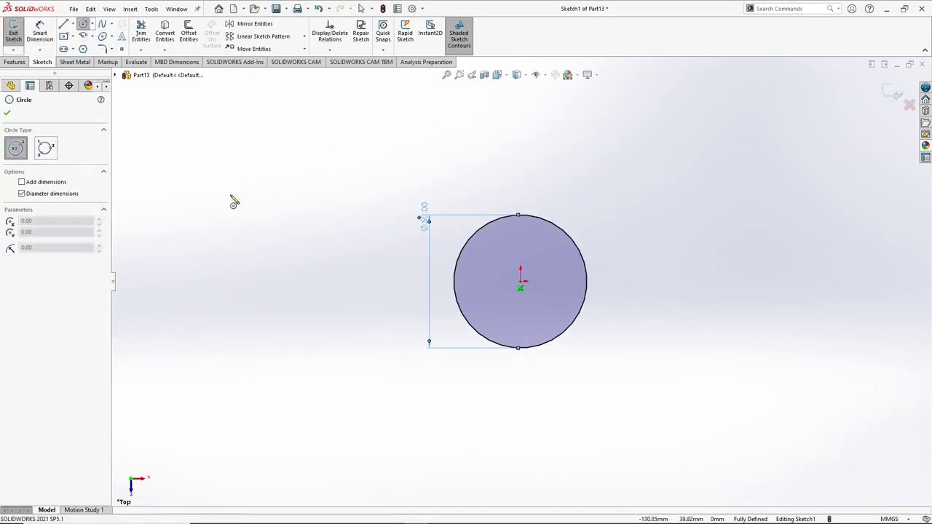
click(653, 281)
click(668, 301)
Dimension the second circle to a diameter of 30 mm.
right_click(699, 263)
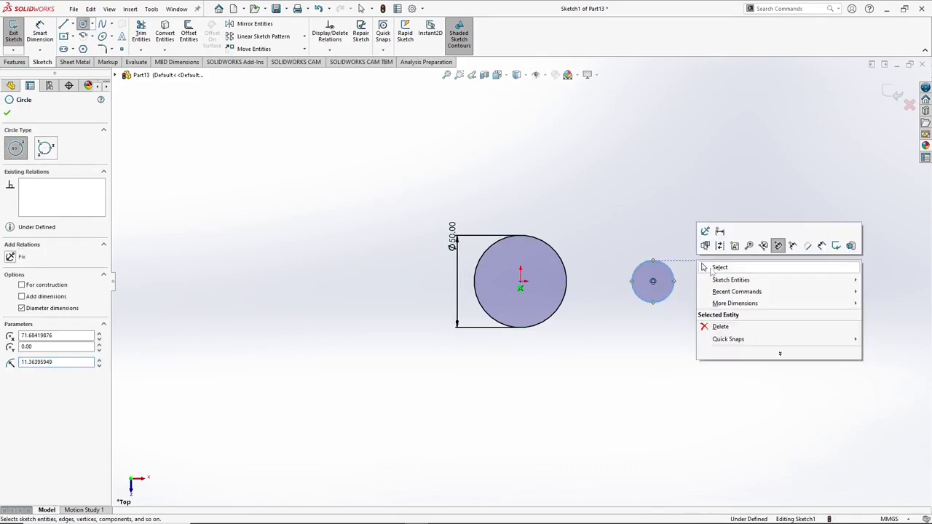
click(821, 246)
click(673, 287)
click(727, 276)
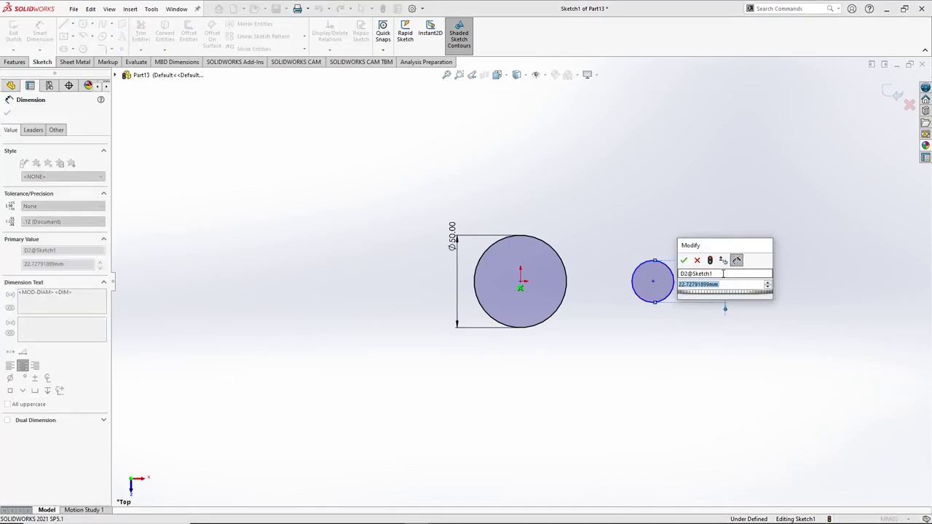
text(30)
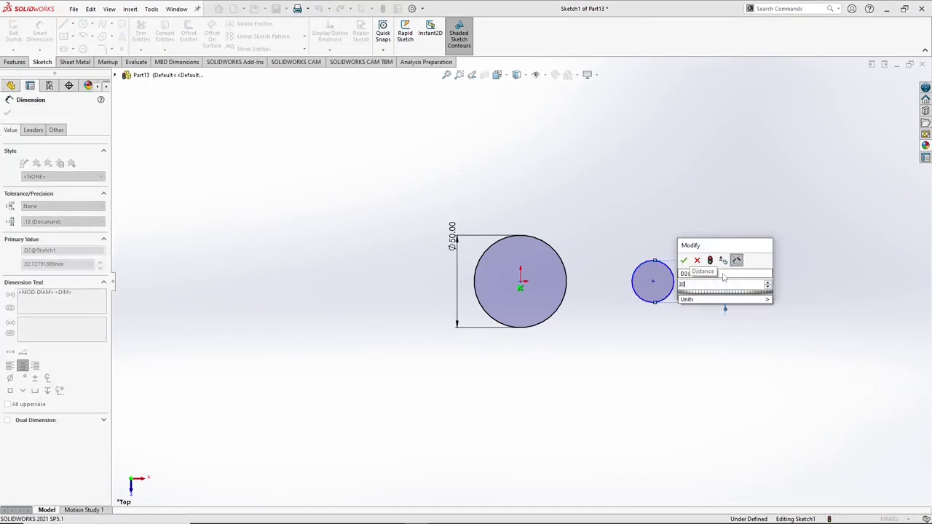
key(Return)
click(386, 170)
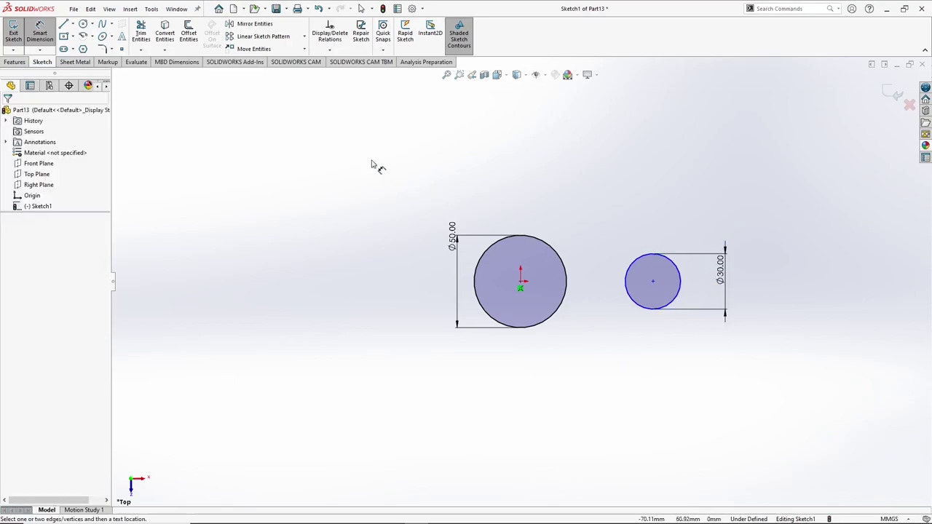
Draw a line tangent to both circles along their upper sides, from the 30 mm circle to the 50 mm circle.
click(64, 25)
scroll(697, 249, down, 3)
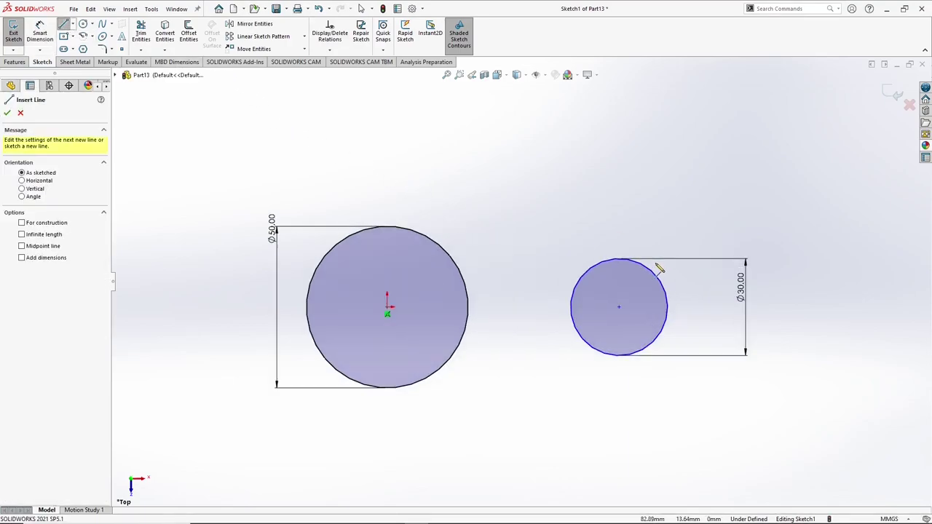
click(619, 259)
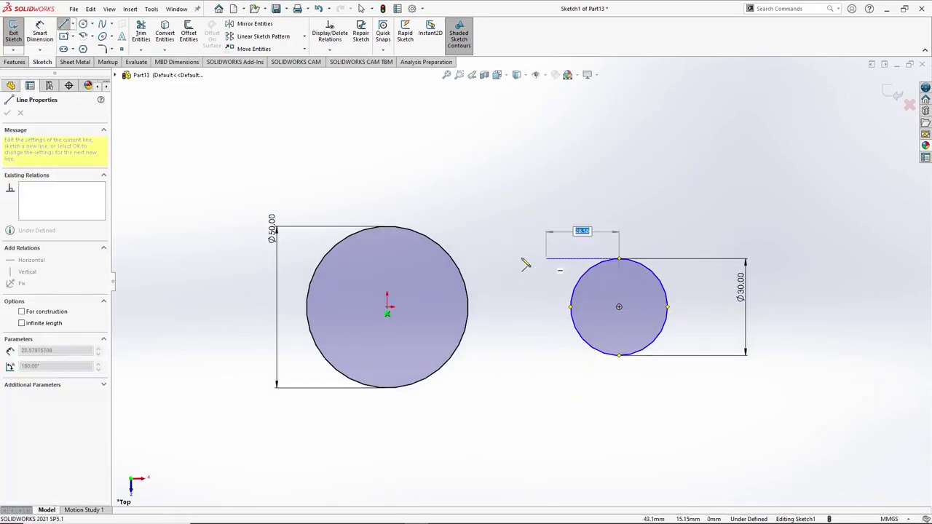
click(398, 228)
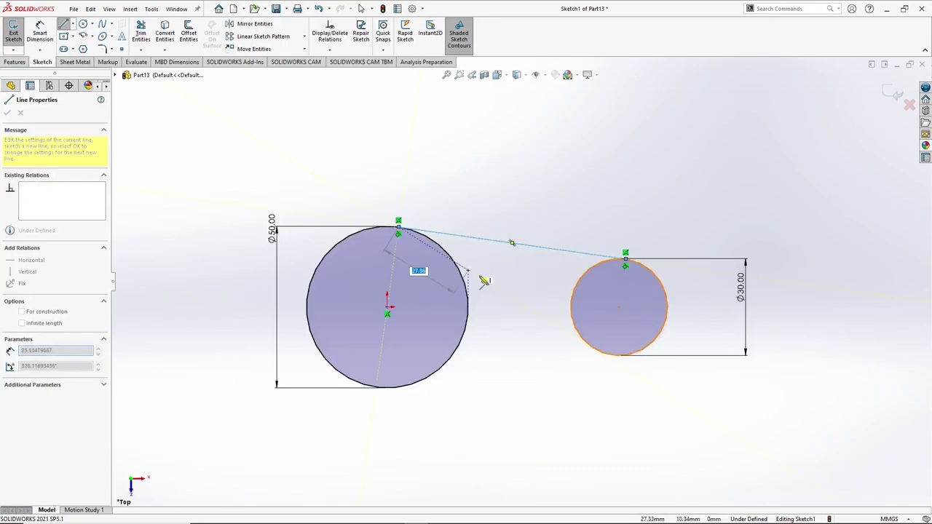
Draw a second line tangent to both circles along their lower sides, from the 50 mm circle to the 30 mm circle.
key(Escape)
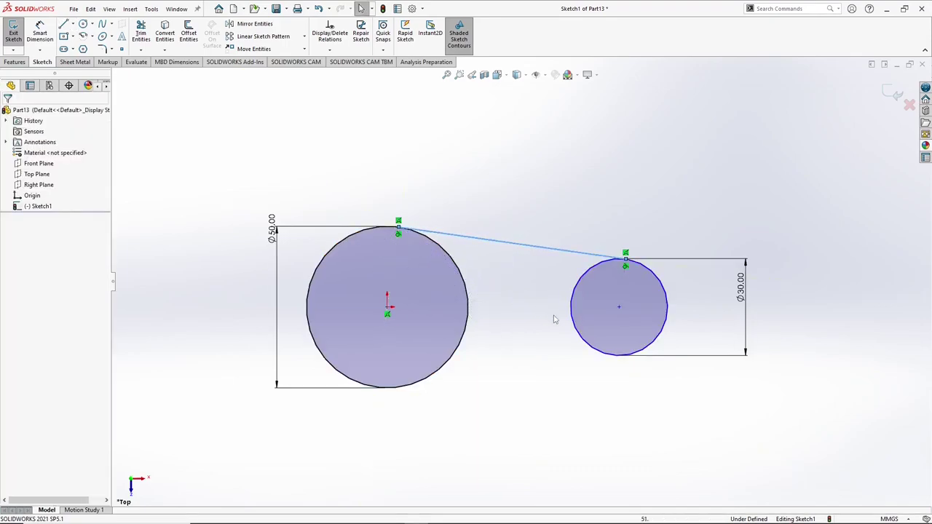
click(64, 23)
click(387, 387)
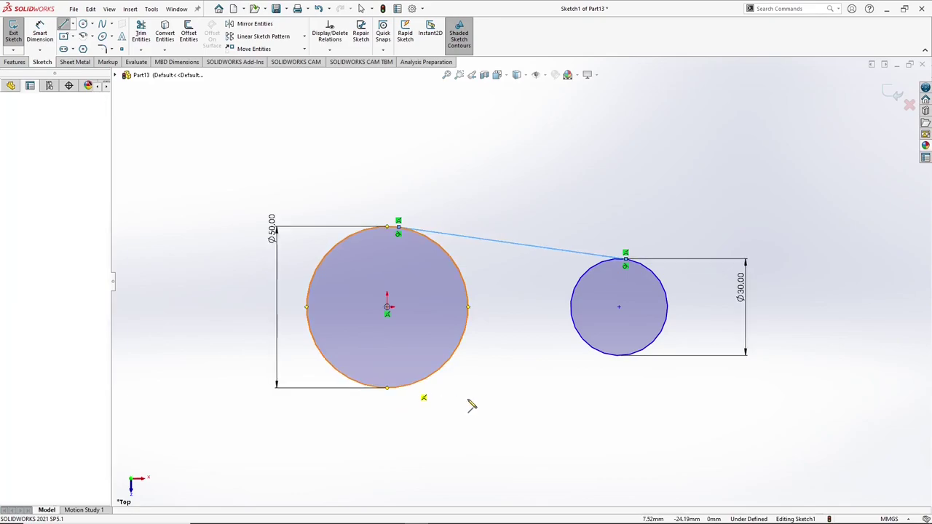
click(650, 359)
key(Escape)
key(Escape)
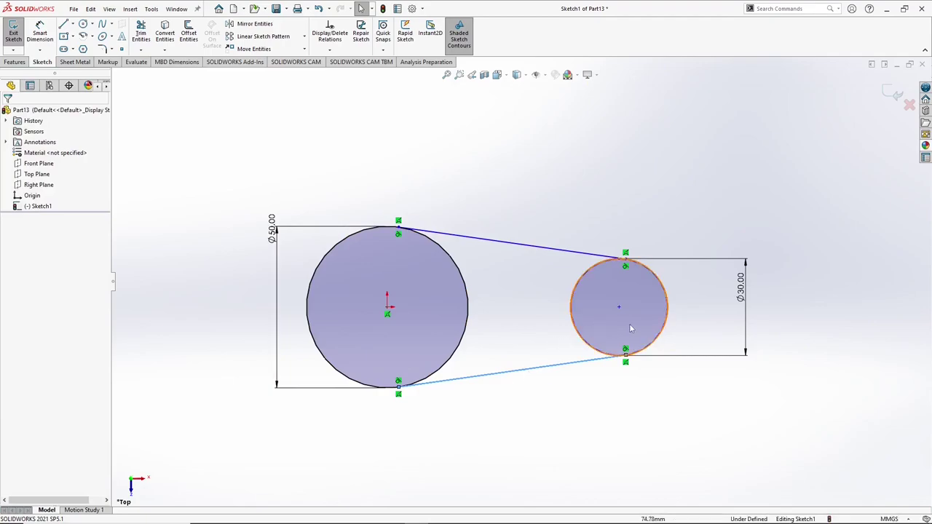
Trim away the inner arcs of both circles to leave one closed, tapered outline with rounded ends.
scroll(630, 331, down, 1)
click(142, 37)
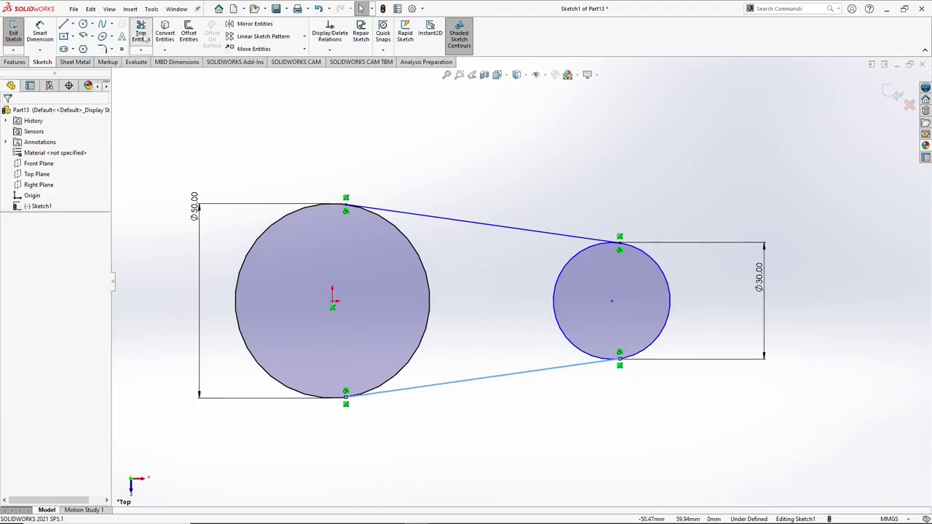
click(425, 271)
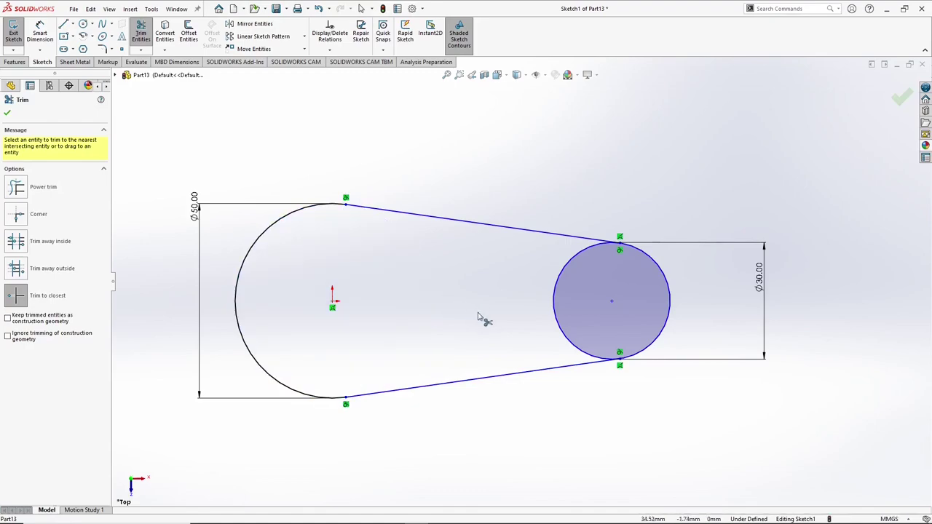
click(554, 327)
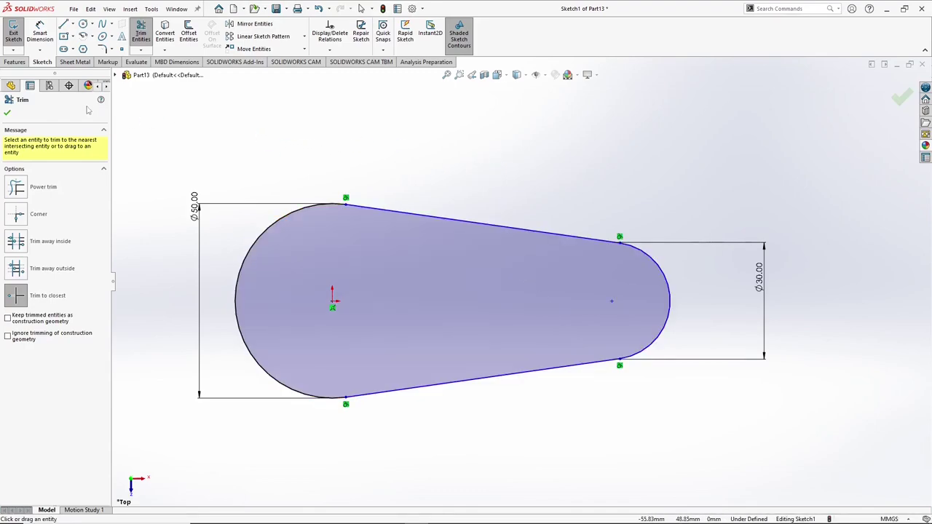
click(9, 113)
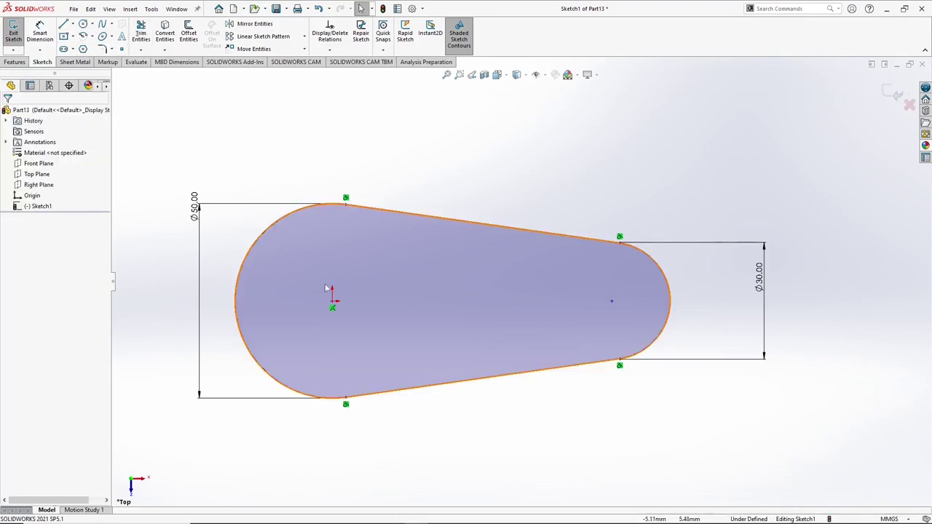
Add a horizontal relation between the small arc's centre point and the origin.
mouse_move(611, 301)
mouse_down()
mouse_move(616, 324)
mouse_move(625, 308)
mouse_move(612, 301)
mouse_up()
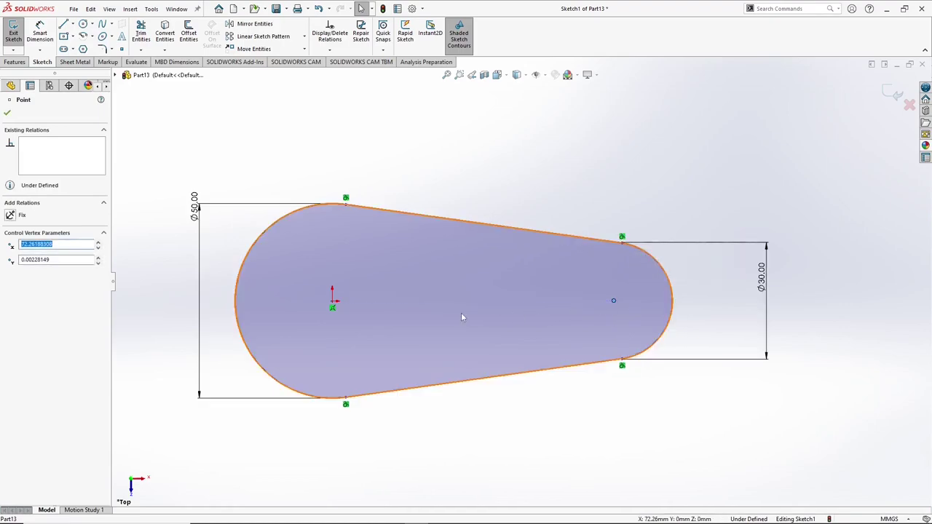
ctrl+click(332, 305)
click(358, 261)
key(Escape)
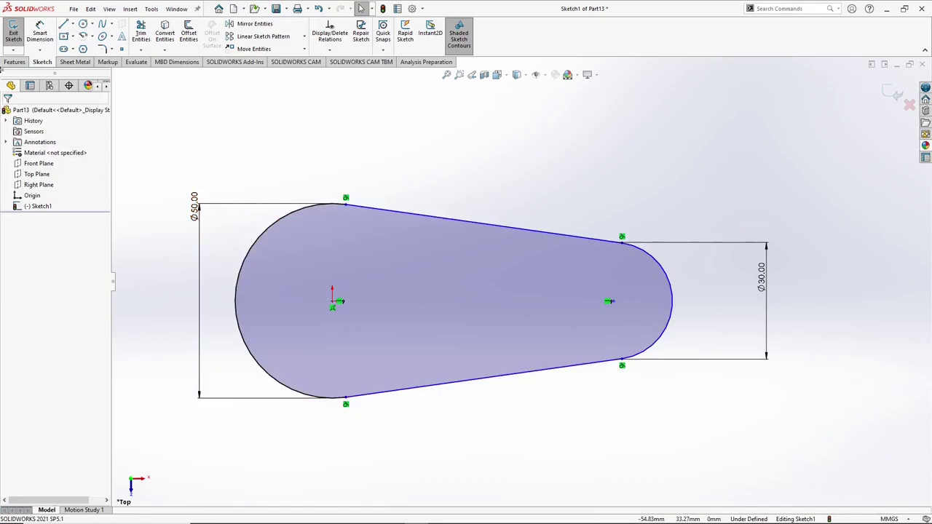
Dimension the distance between the two arc centres to 100 mm and exit the sketch.
click(35, 39)
click(336, 302)
click(614, 303)
click(536, 429)
text(100)
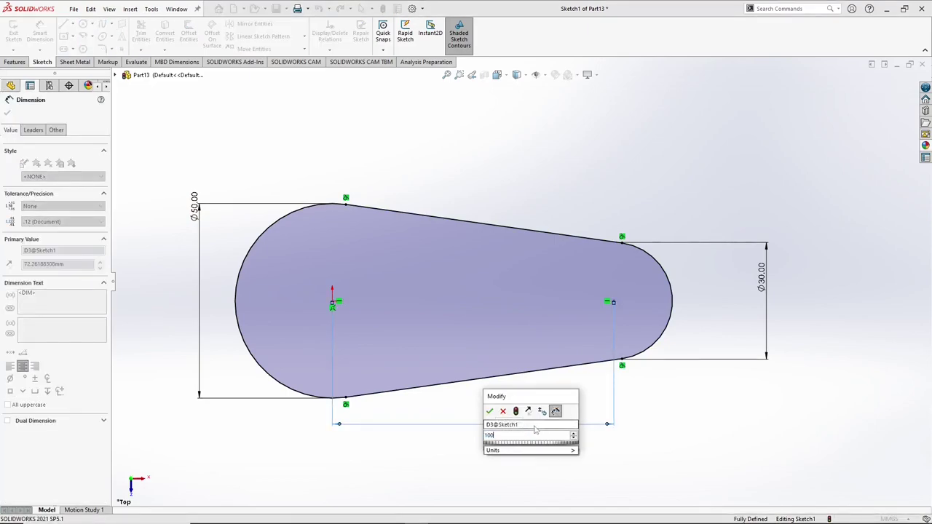
key(Return)
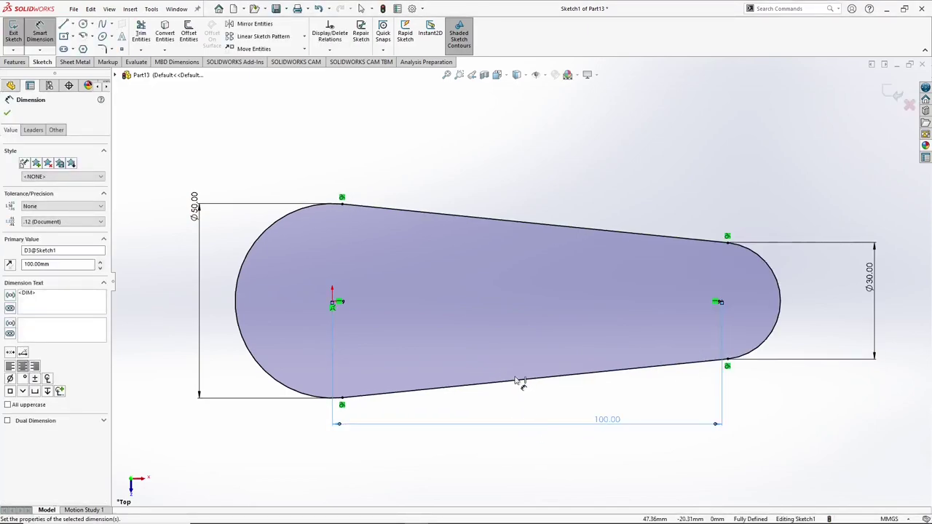
scroll(495, 361, up, 1)
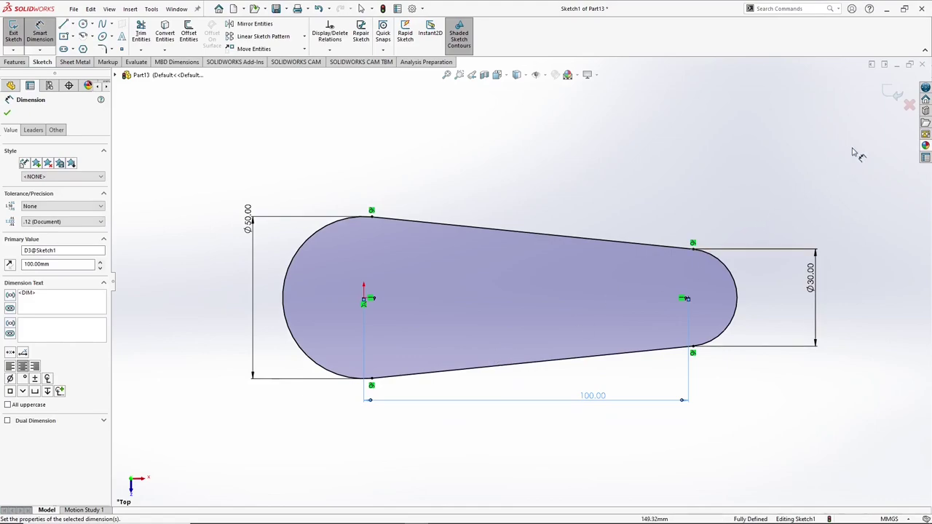
click(889, 100)
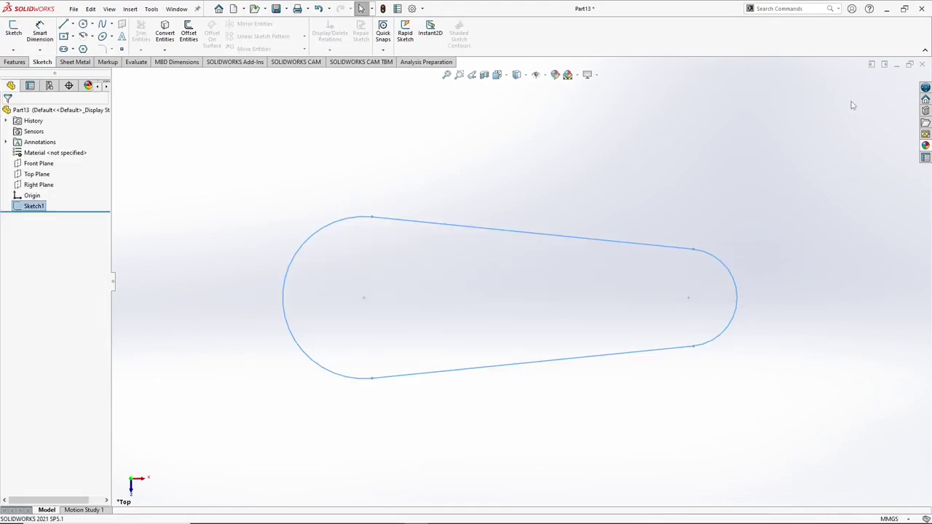
Extrude the tapered profile as a blind boss with a depth of 10 mm.
middle_drag(664, 182, 607, 214)
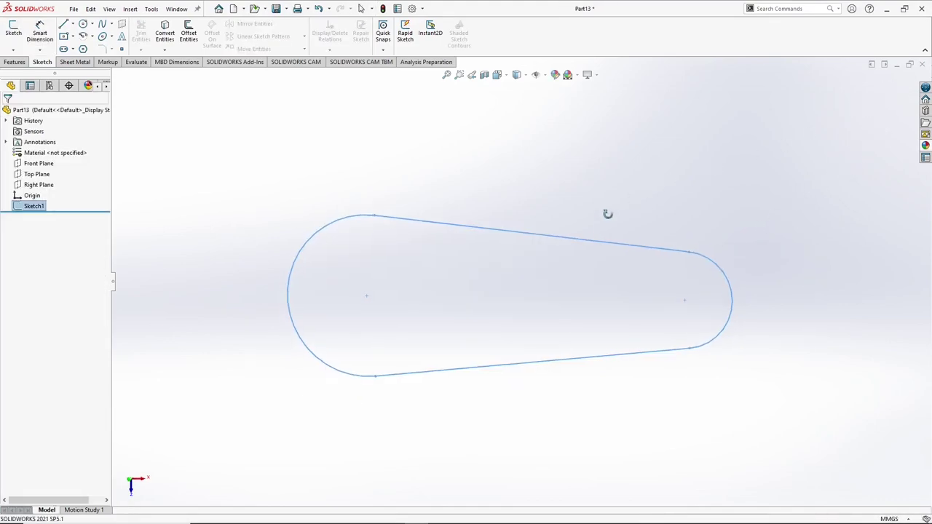
click(16, 62)
click(17, 33)
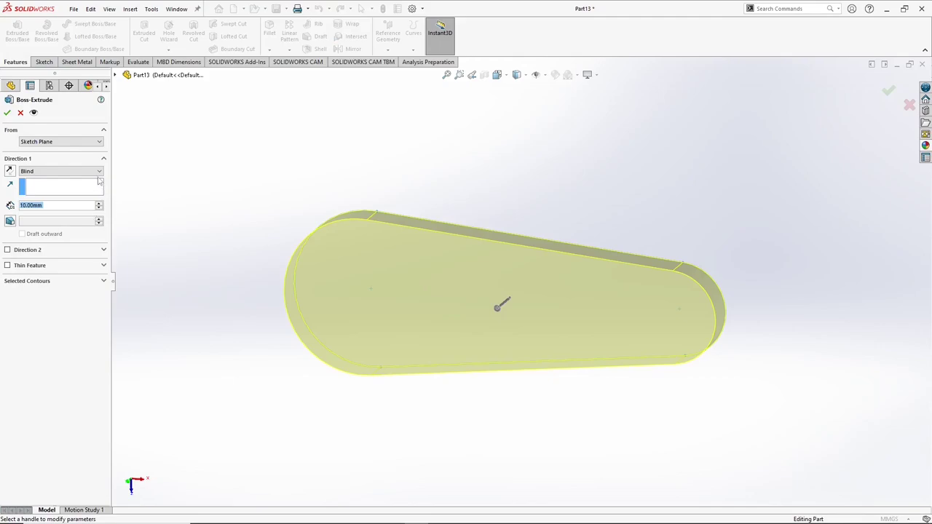
click(7, 113)
Start a sketch on the plate's large flat face and draw a circle about 38 mm in diameter centred on the origin.
middle_drag(284, 205, 359, 270)
click(359, 270)
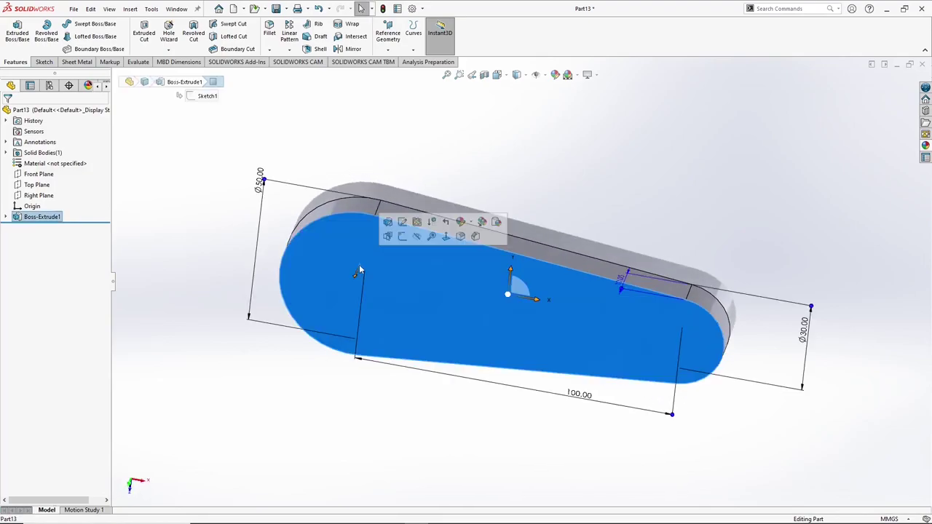
click(400, 238)
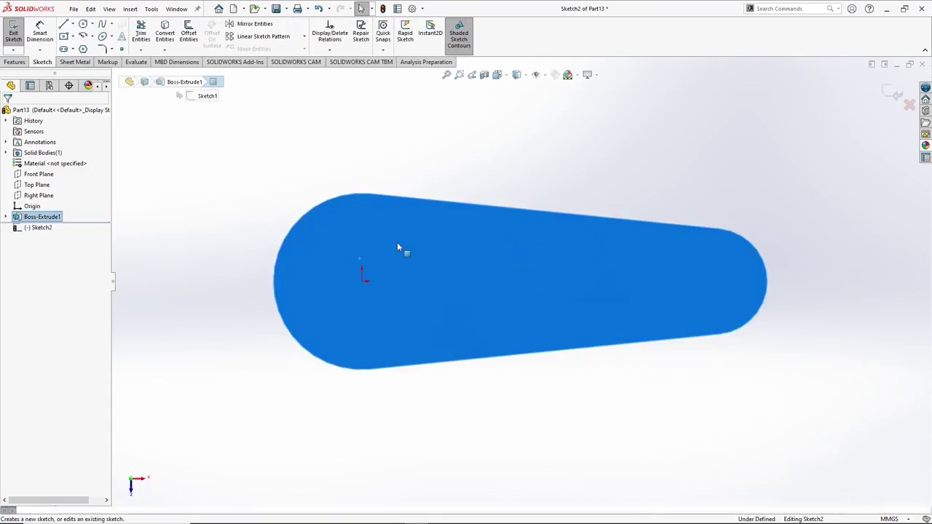
click(83, 24)
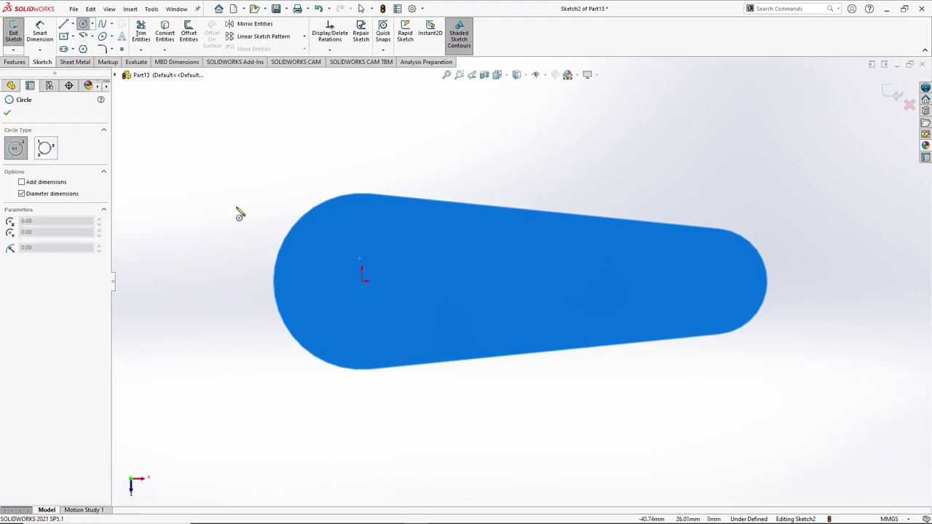
click(362, 288)
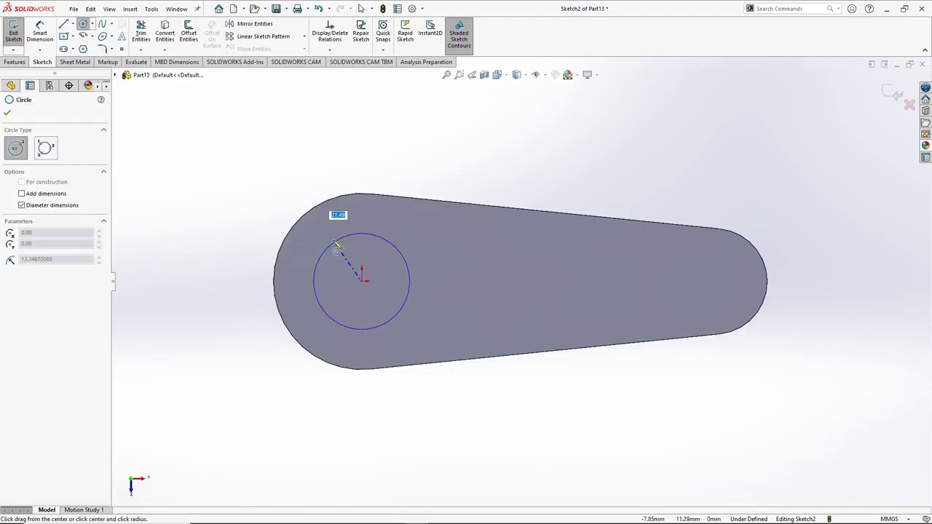
Dimension the circle at the plate's wide end to a diameter of 46 mm.
right_click(326, 234)
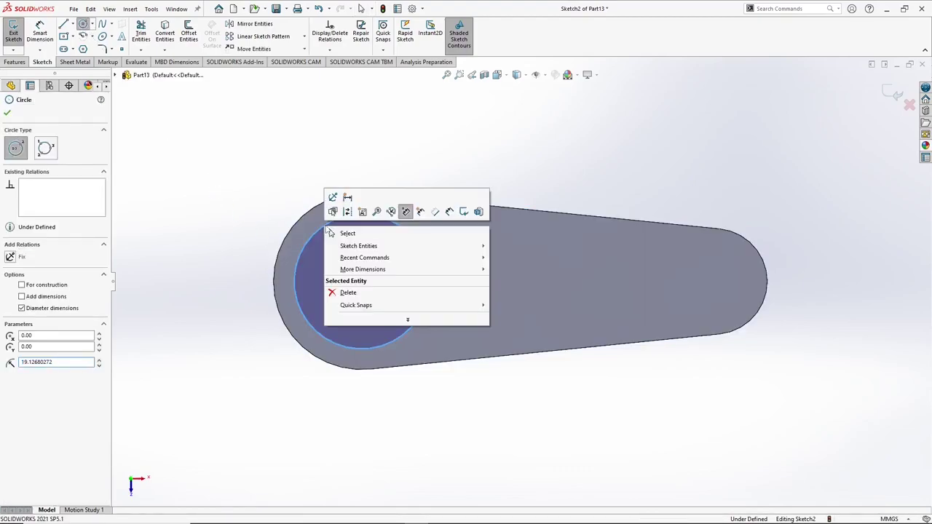
click(406, 211)
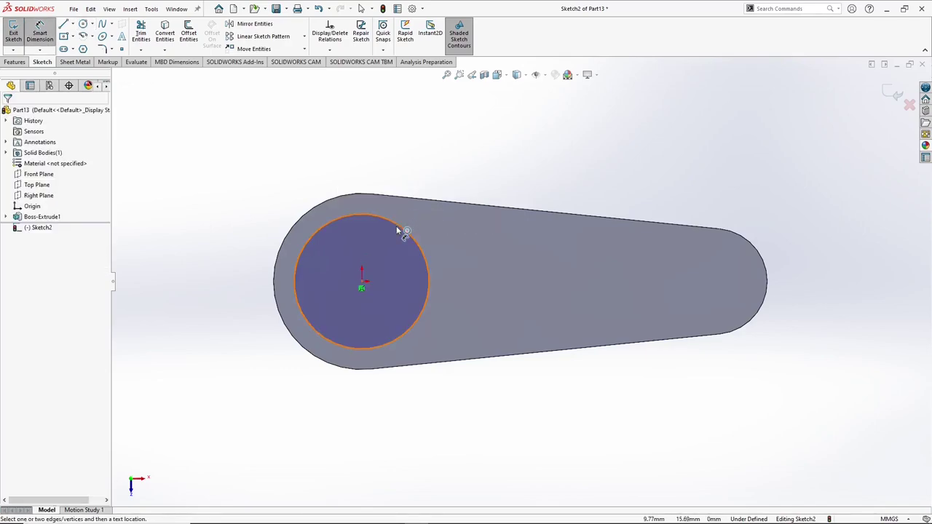
click(398, 231)
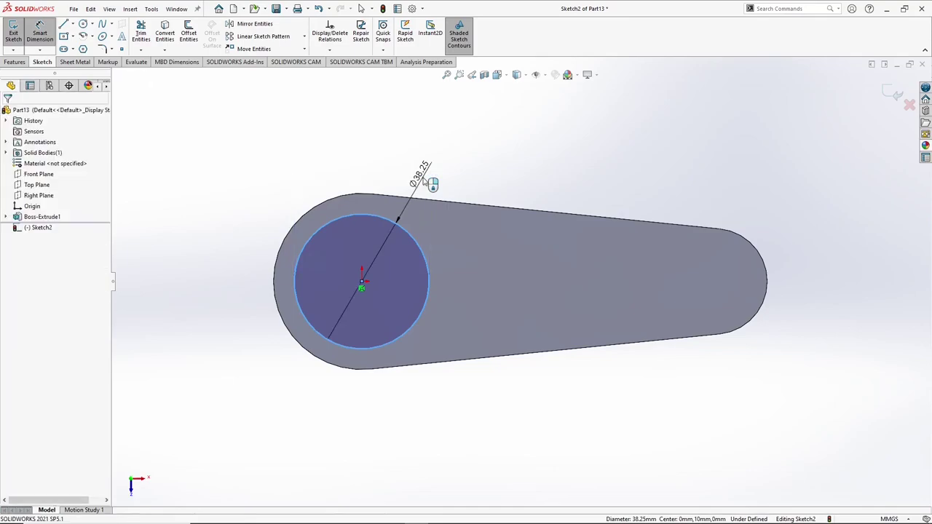
click(423, 177)
text(46)
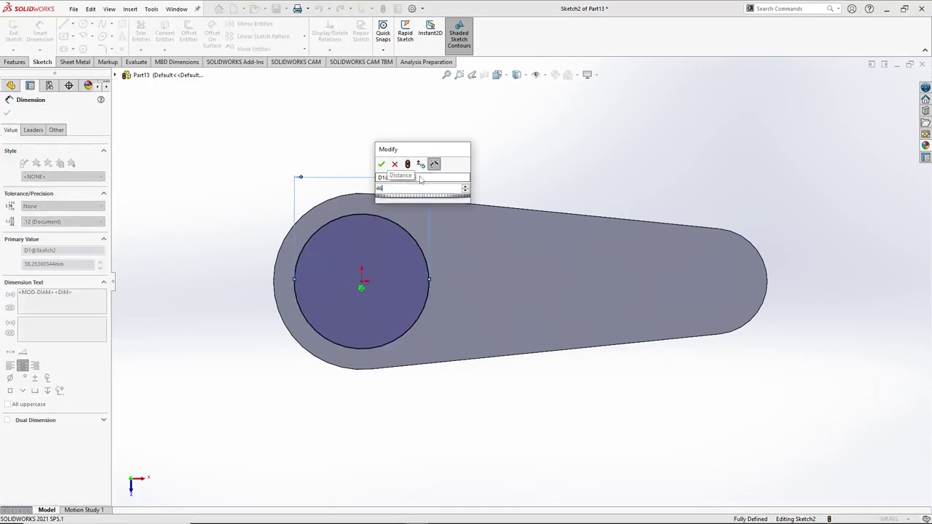
key(Return)
Exit the sketch and extrude the 46 mm circle outward from the plate as a 30 mm blind boss.
click(889, 98)
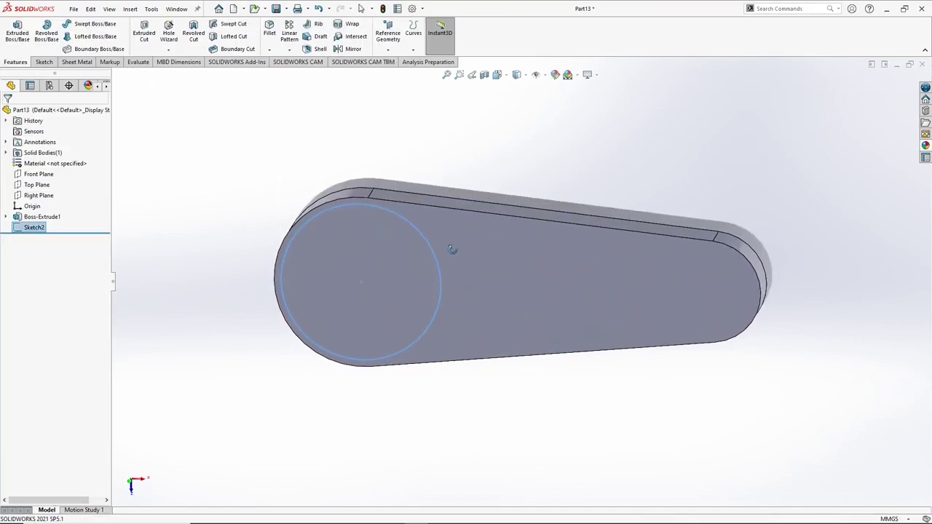
click(17, 32)
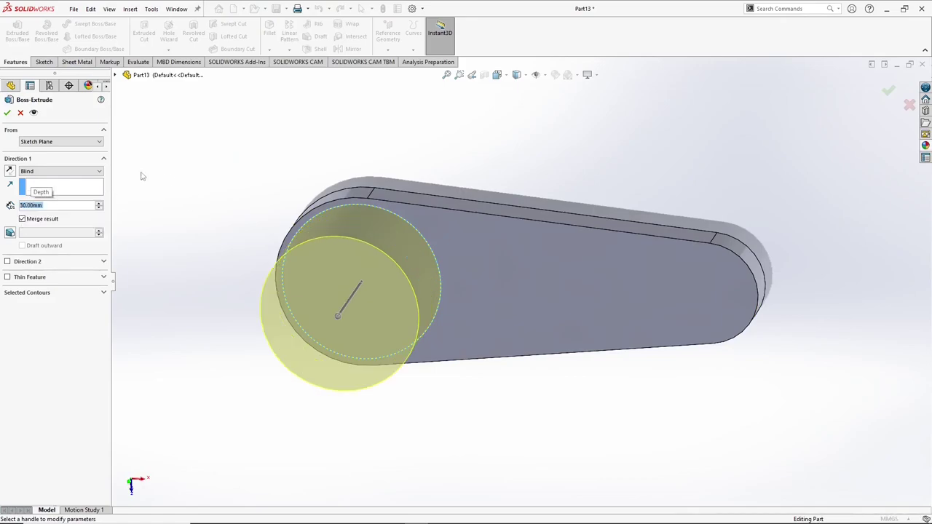
click(7, 113)
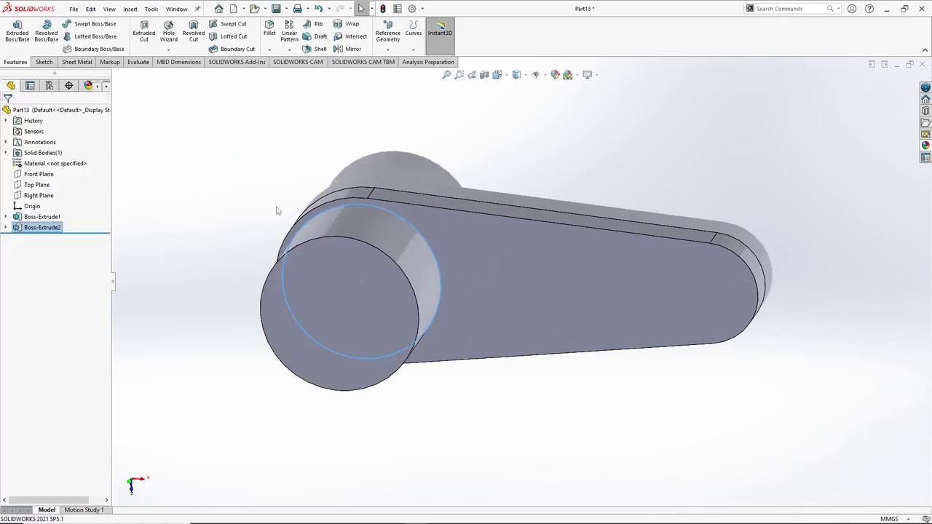
Edit the cylindrical boss extrusion and turn off Merge result to keep the cylinder as a separate body.
key(f)
middle_drag(343, 235, 335, 276)
scroll(470, 268, down, 3)
scroll(474, 267, down, 3)
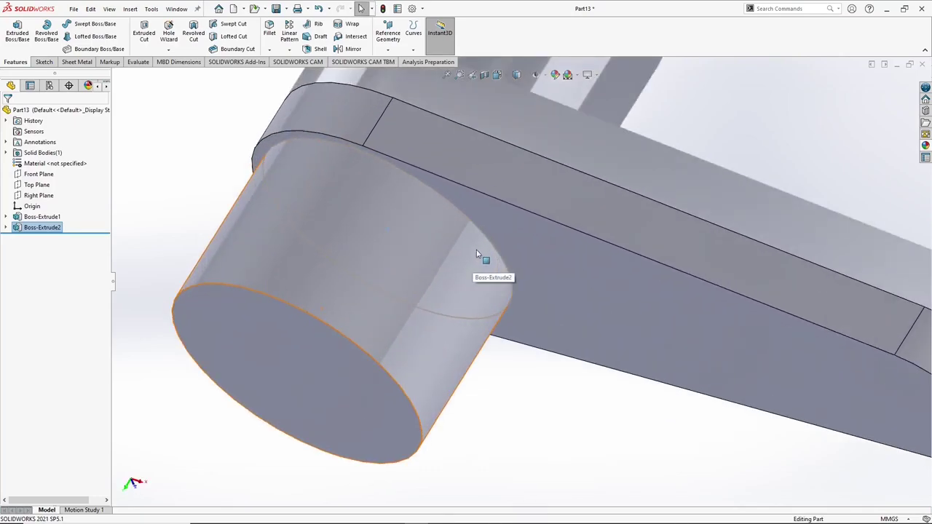
right_click(45, 228)
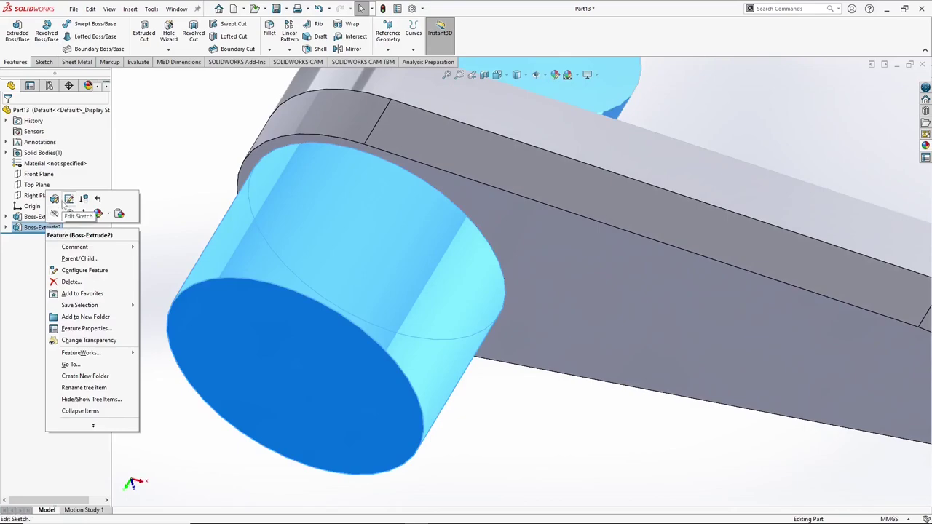
click(60, 203)
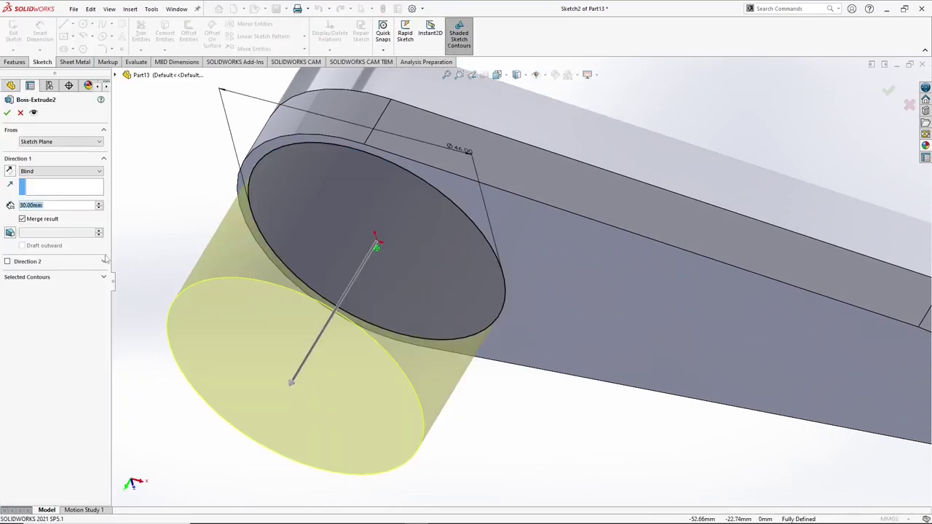
click(23, 219)
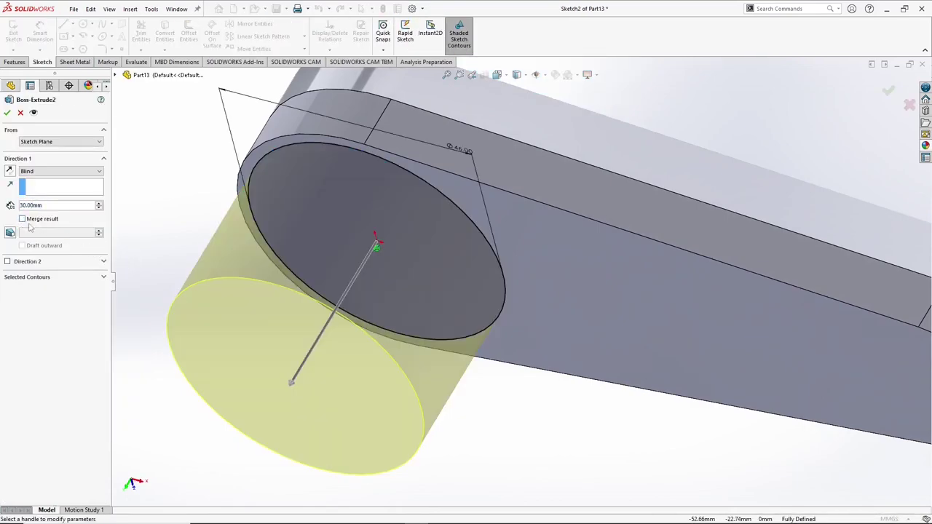
click(7, 113)
Start a sketch on the plate's face opposite the cylinder and draw a circle about 21 mm in diameter, concentric with the narrow end.
middle_drag(305, 219, 401, 316)
click(567, 349)
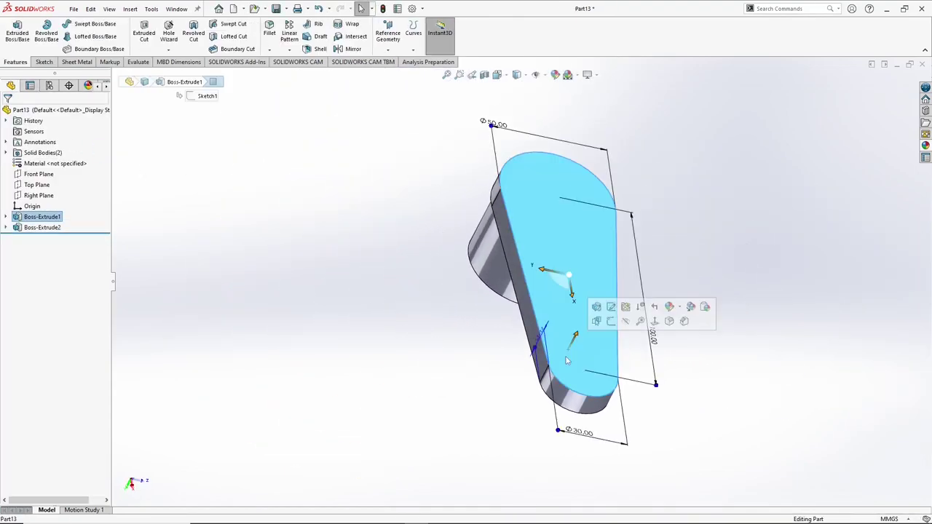
click(610, 321)
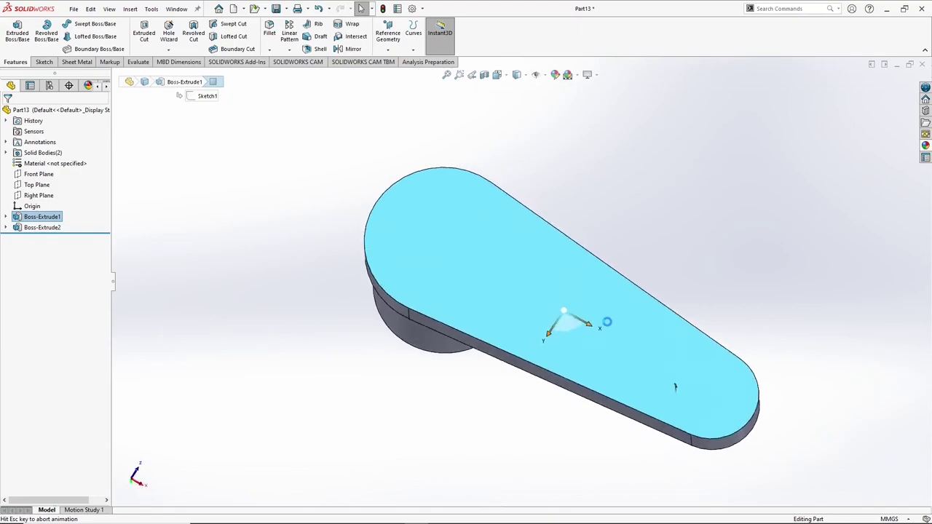
click(82, 24)
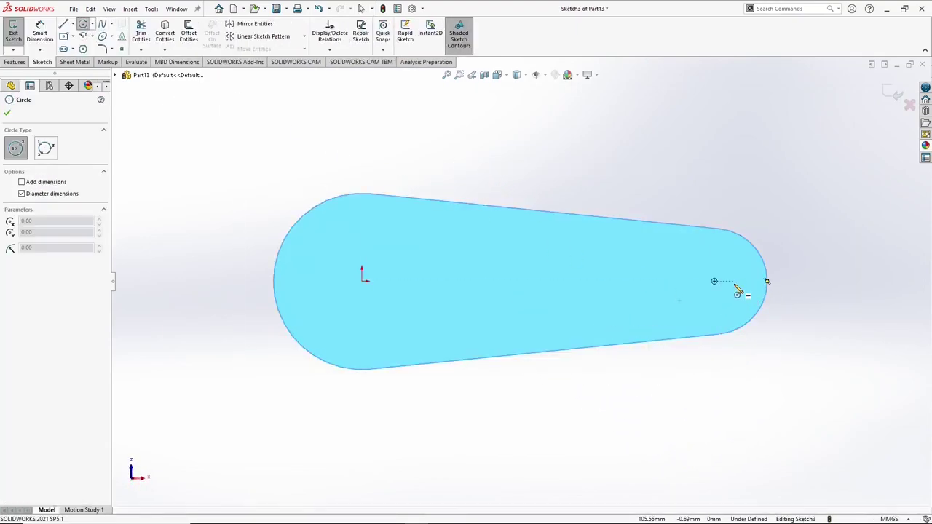
click(714, 282)
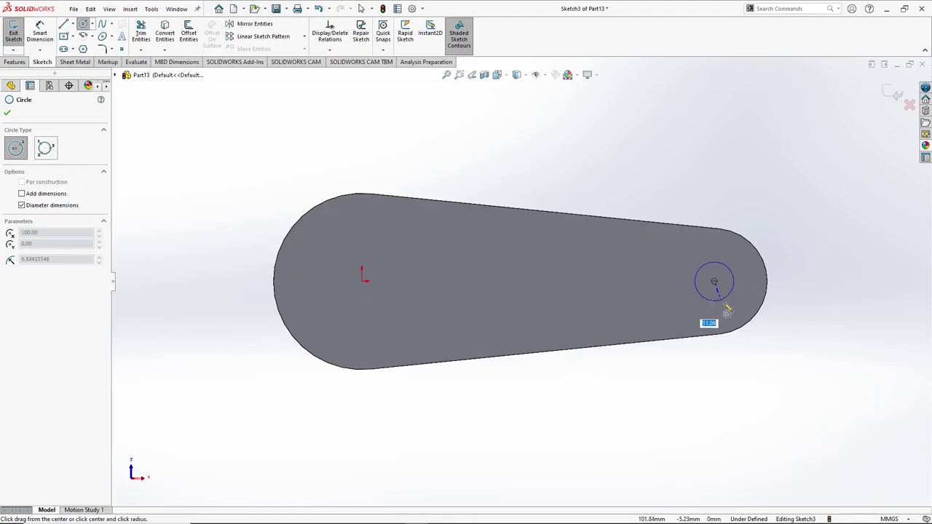
click(732, 313)
right_click(763, 219)
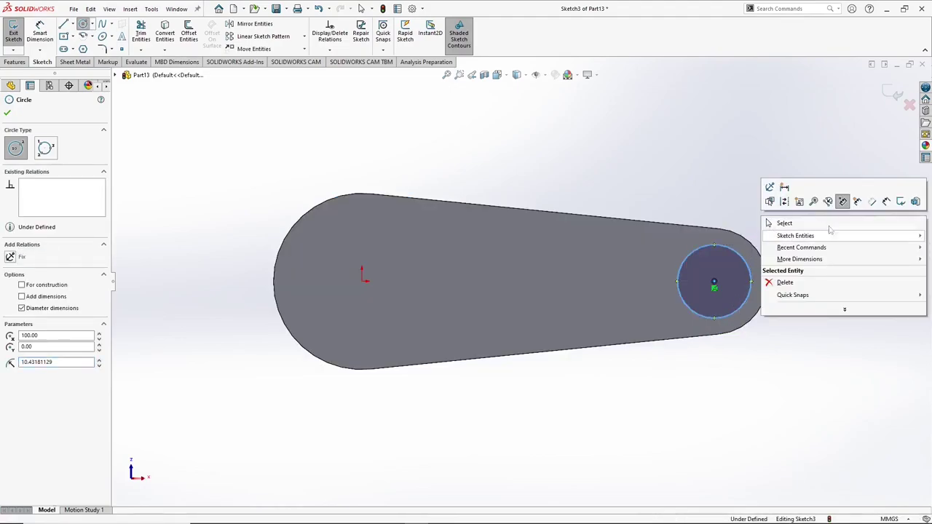
Dimension the circle at the plate's narrow end to a diameter of 26 mm.
click(886, 201)
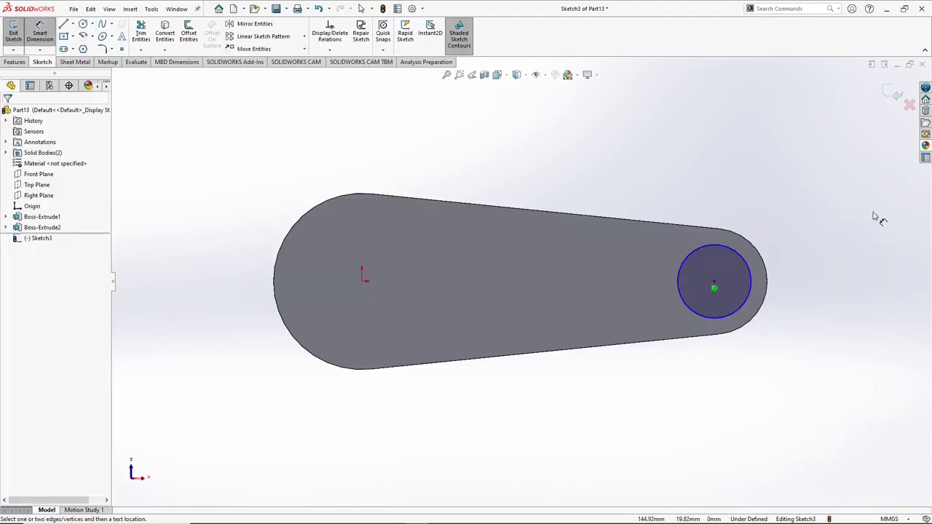
click(749, 268)
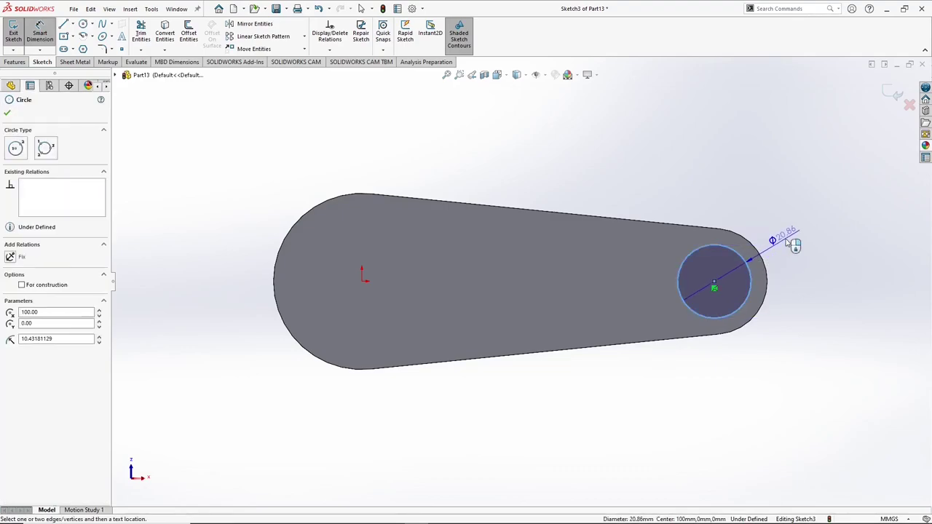
click(800, 238)
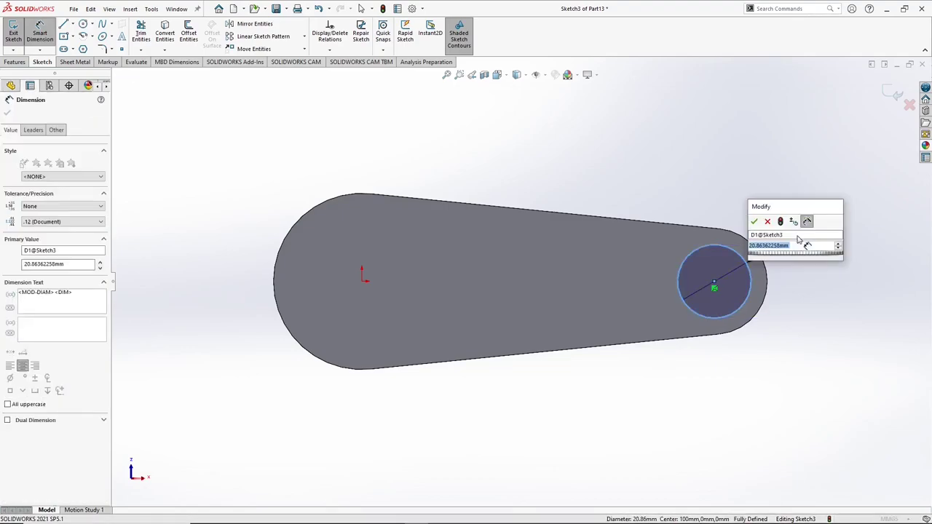
text(26)
key(Return)
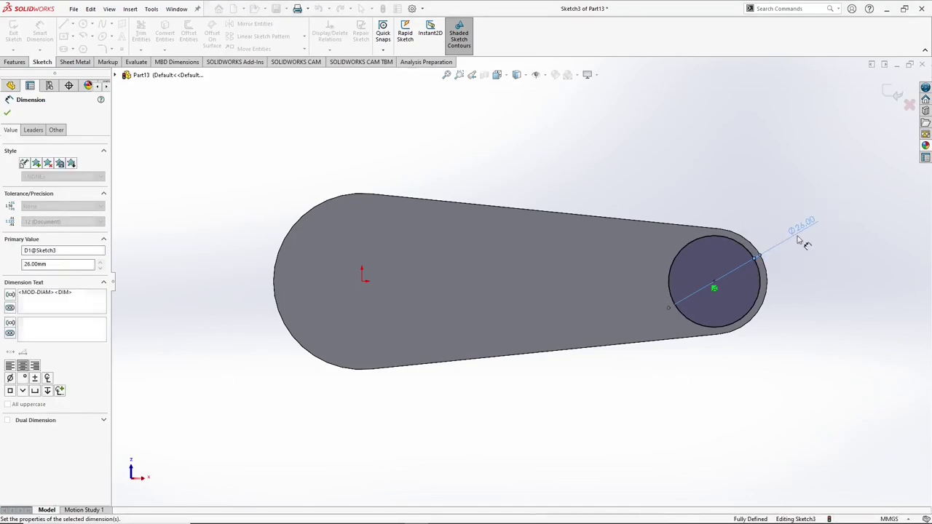
Exit the sketch and extrude the 26 mm circle outward from the plate as a 50 mm blind boss.
click(891, 99)
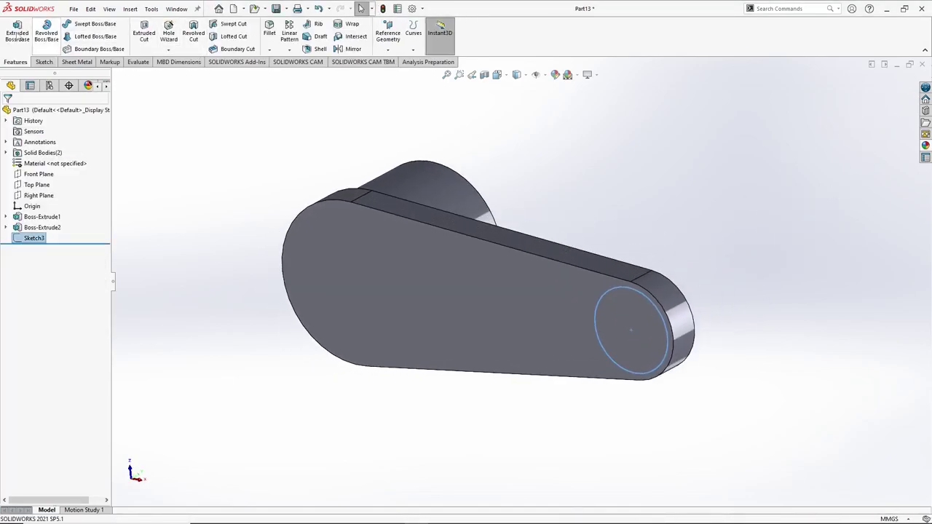
click(17, 33)
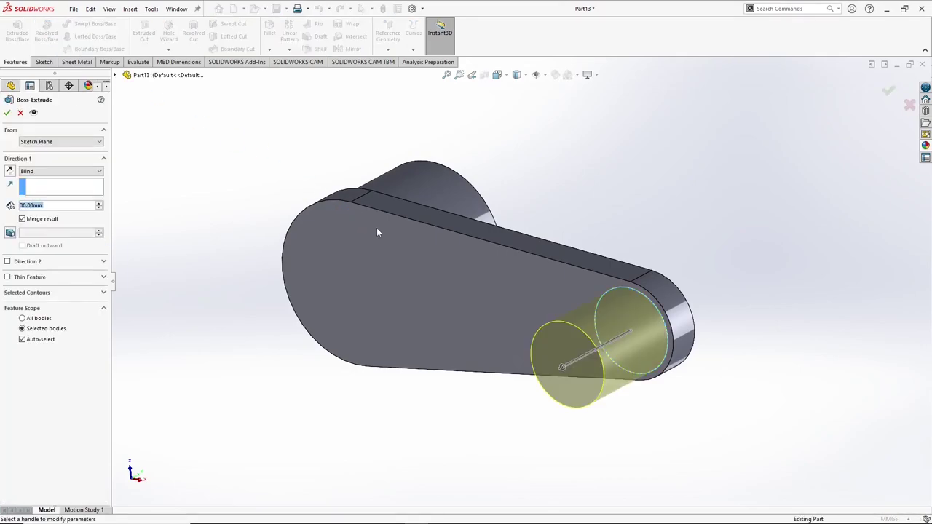
text(50)
key(Return)
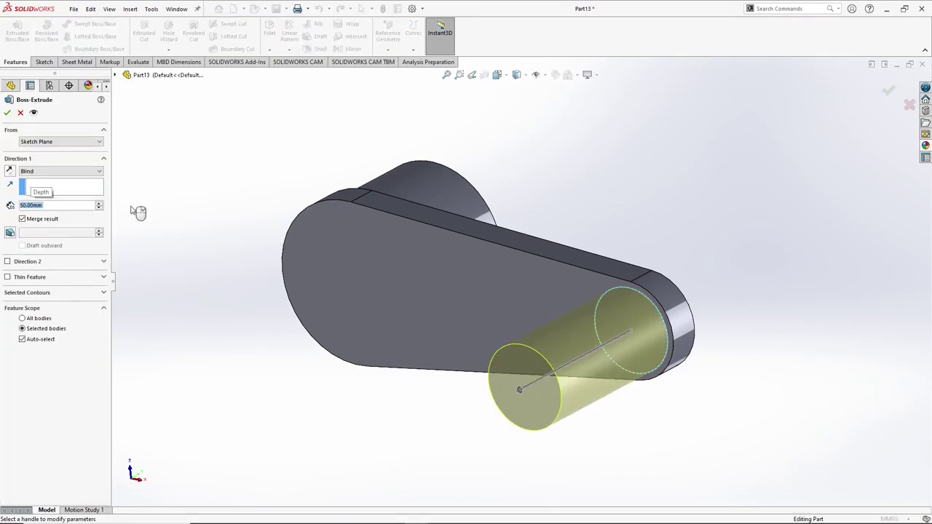
click(8, 114)
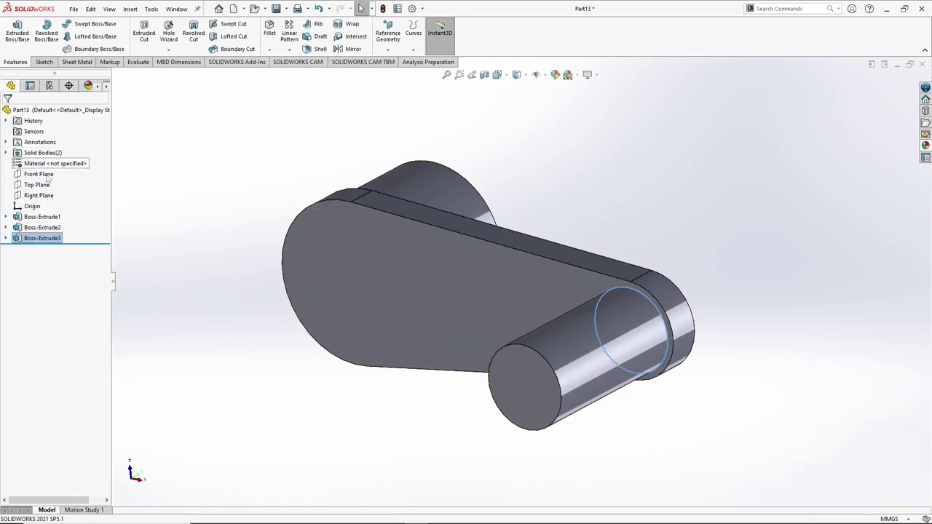
Edit the narrow-end cylinder's extrusion and turn off Merge result to keep it as a separate body.
right_click(39, 240)
click(52, 206)
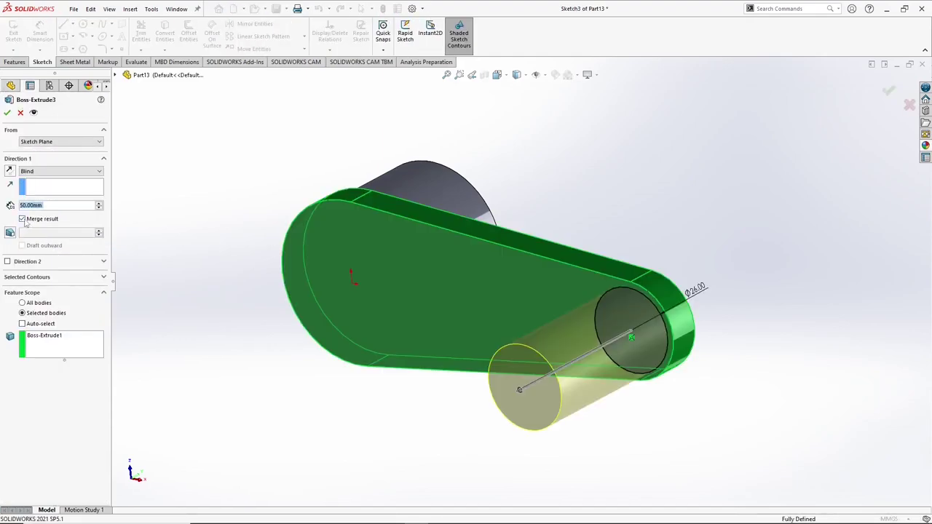
click(23, 219)
click(7, 113)
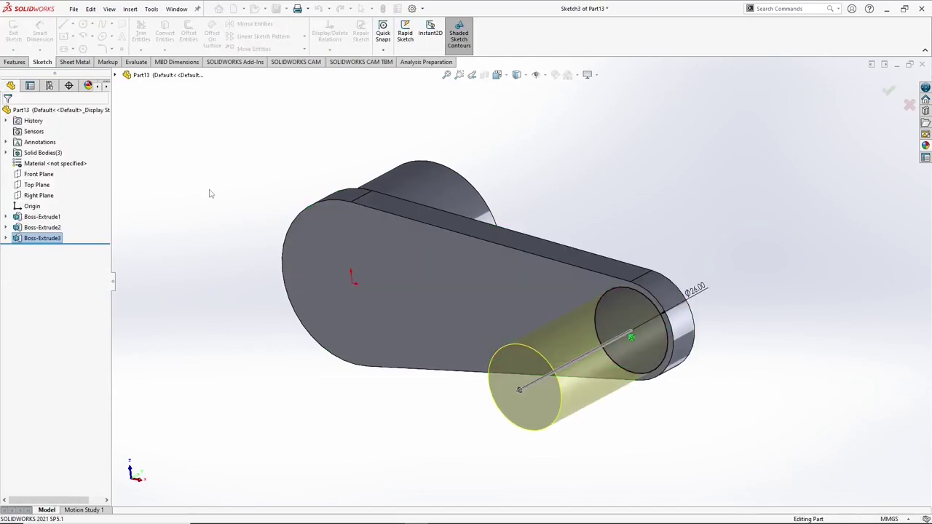
middle_drag(444, 223, 341, 222)
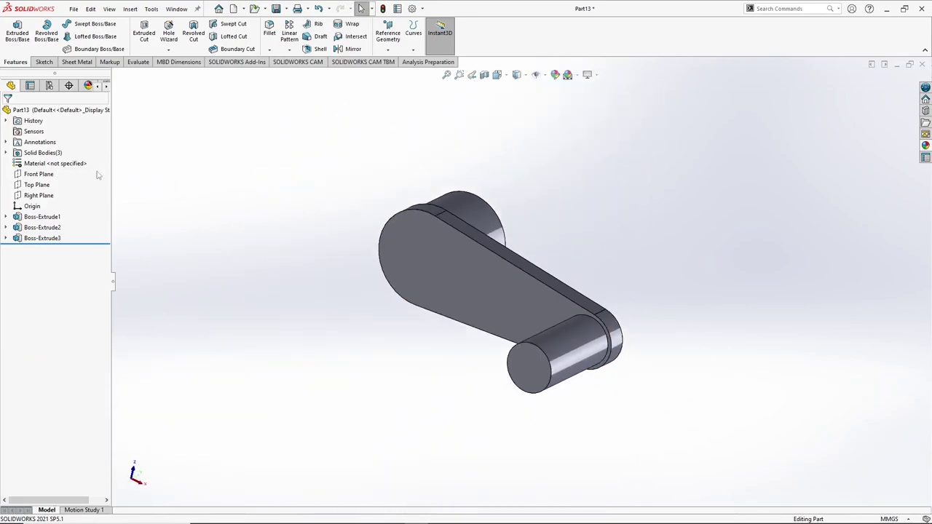
Expand the list of solid bodies and select each body in turn to check which part of the model it covers.
click(7, 152)
click(39, 165)
click(43, 174)
click(50, 185)
middle_drag(375, 308, 331, 298)
click(331, 298)
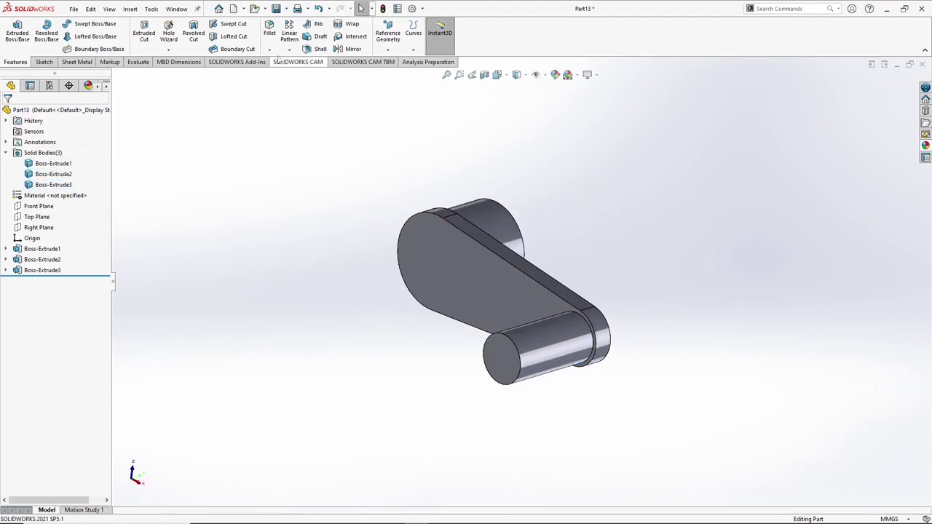
Chamfer the edges of both large plate faces with a distance of 1 mm at 45 degrees.
click(269, 48)
click(284, 74)
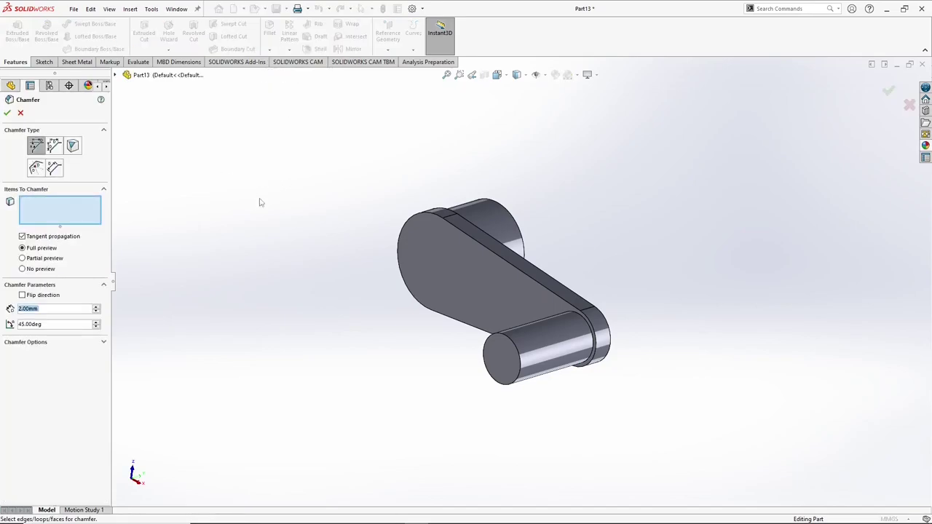
click(447, 237)
middle_drag(431, 275, 354, 298)
click(511, 299)
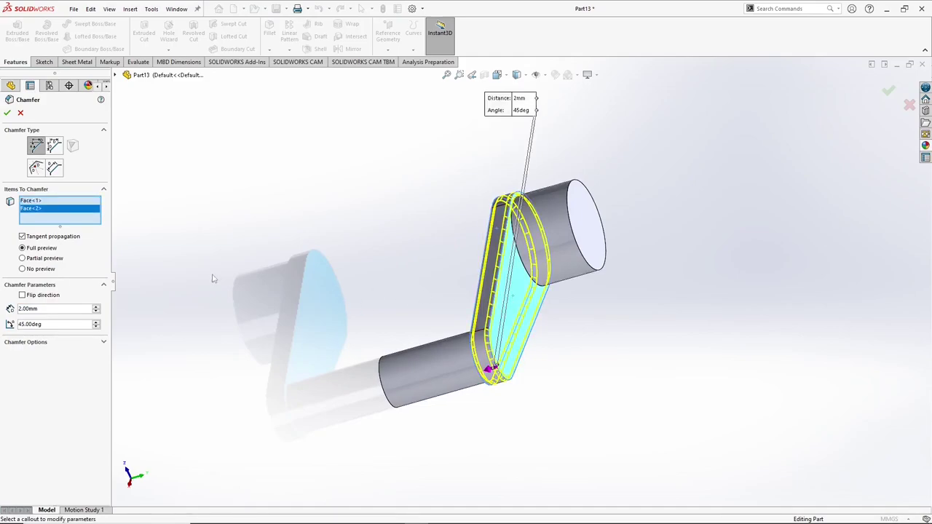
text(1)
key(Return)
click(8, 114)
Fillet the free end face of the narrow-end cylinder with a 5 mm radius.
middle_drag(452, 252, 490, 369)
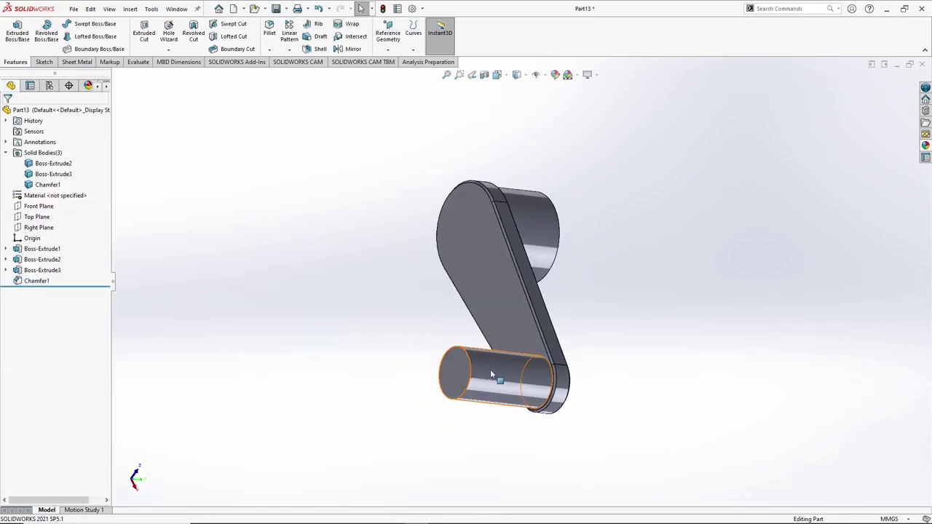
click(270, 49)
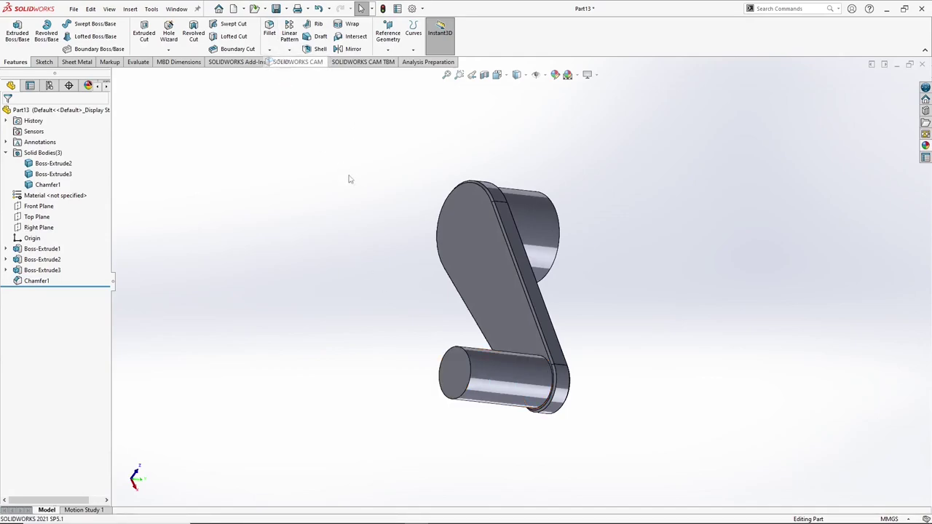
click(457, 361)
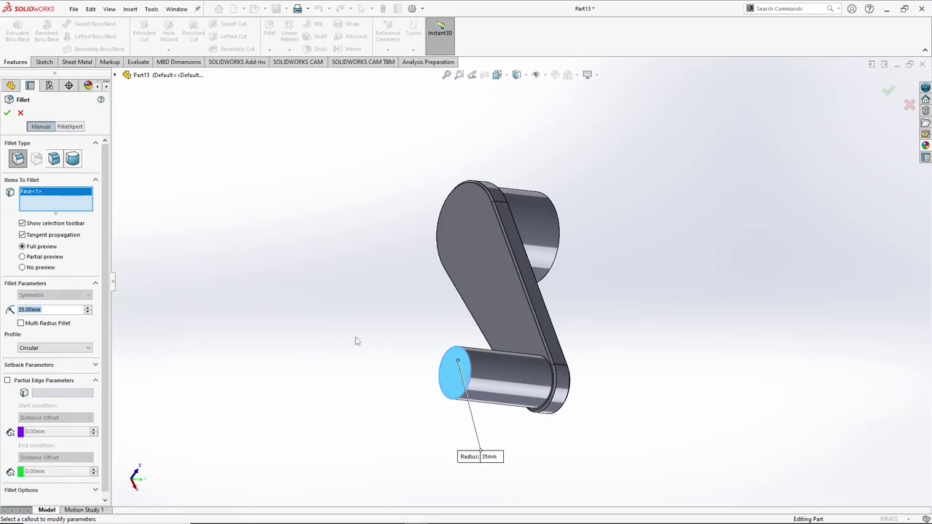
text(5)
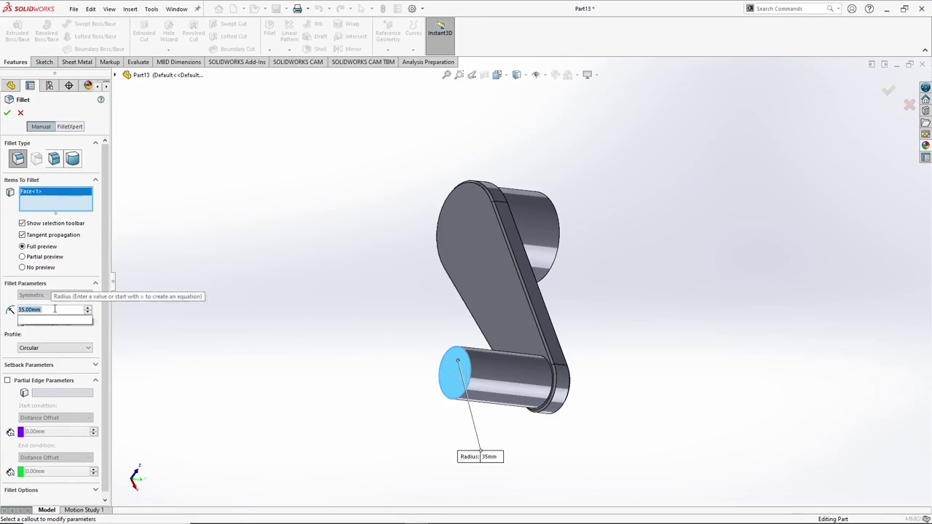
key(Return)
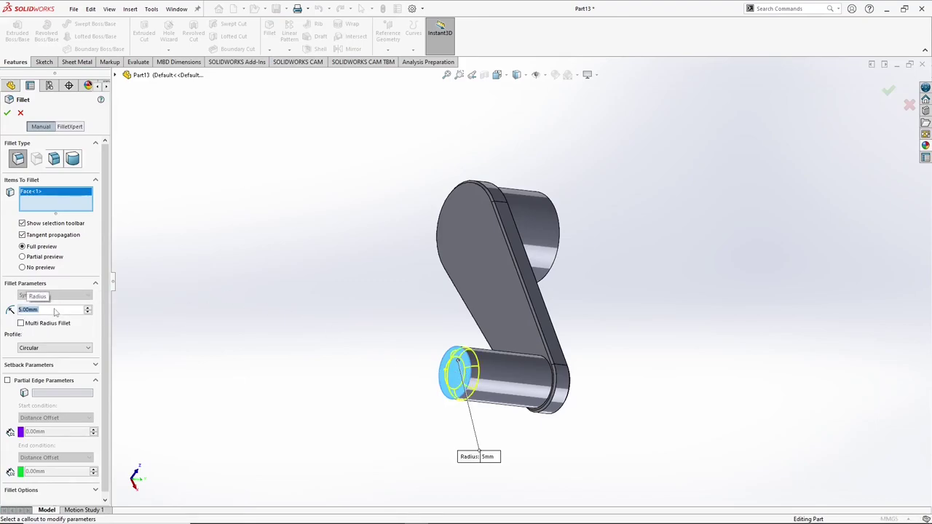
click(8, 113)
Start a sketch on the wide-end cylinder's outer face and draw a circle about 26 mm in diameter centred on the origin.
middle_drag(427, 244, 615, 280)
click(615, 282)
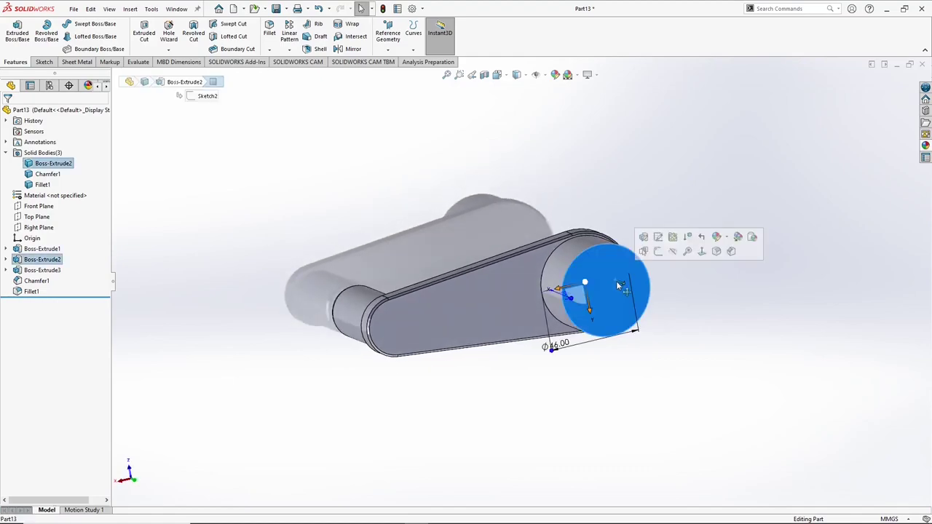
click(658, 251)
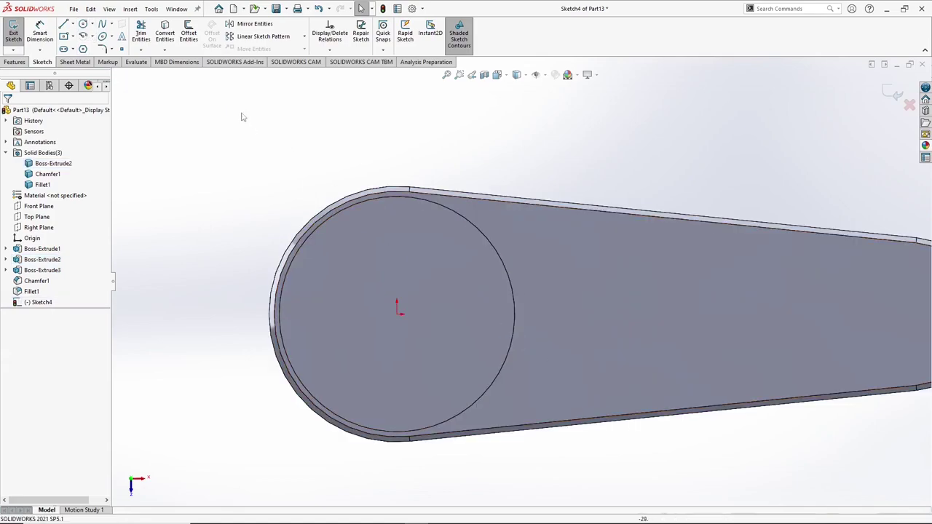
click(83, 24)
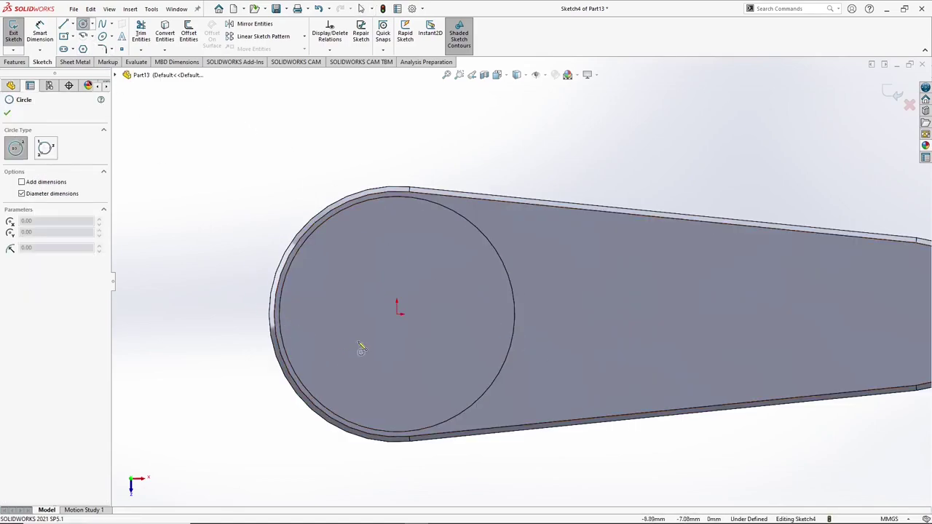
click(396, 314)
click(449, 356)
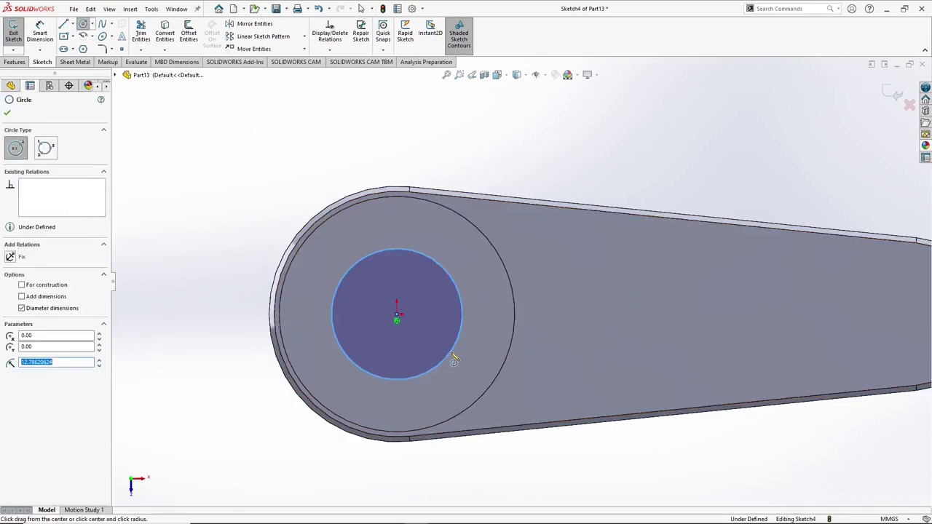
Dimension the circle on the wide-end cylinder's face to a diameter of 30 mm.
right_click(456, 358)
click(565, 340)
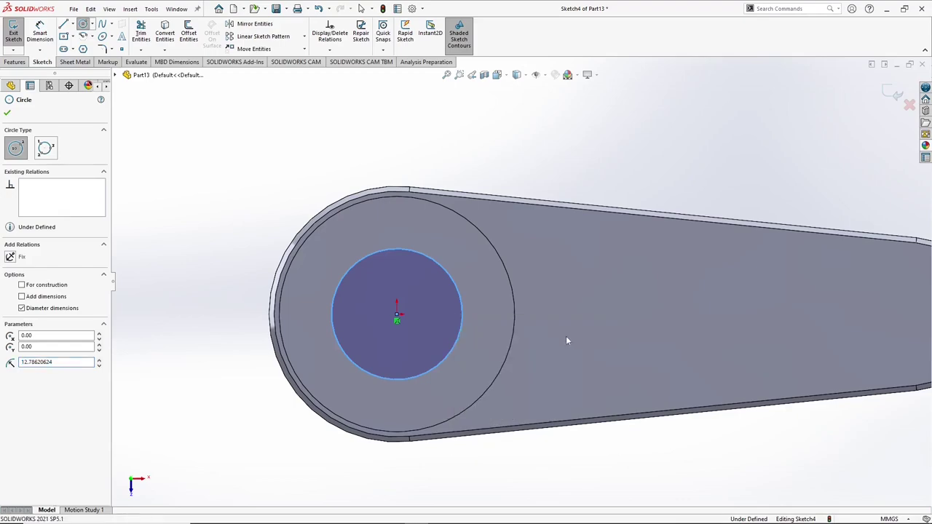
click(461, 307)
click(488, 336)
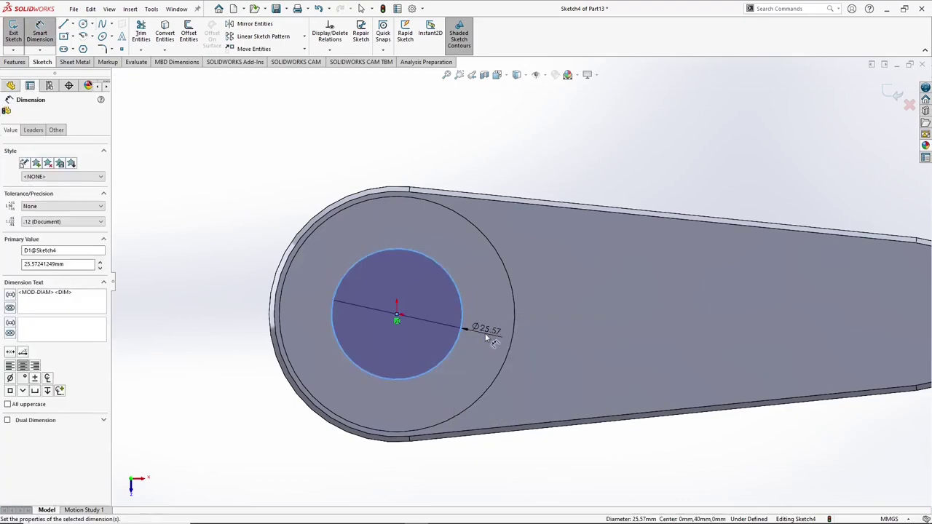
text(30)
key(Return)
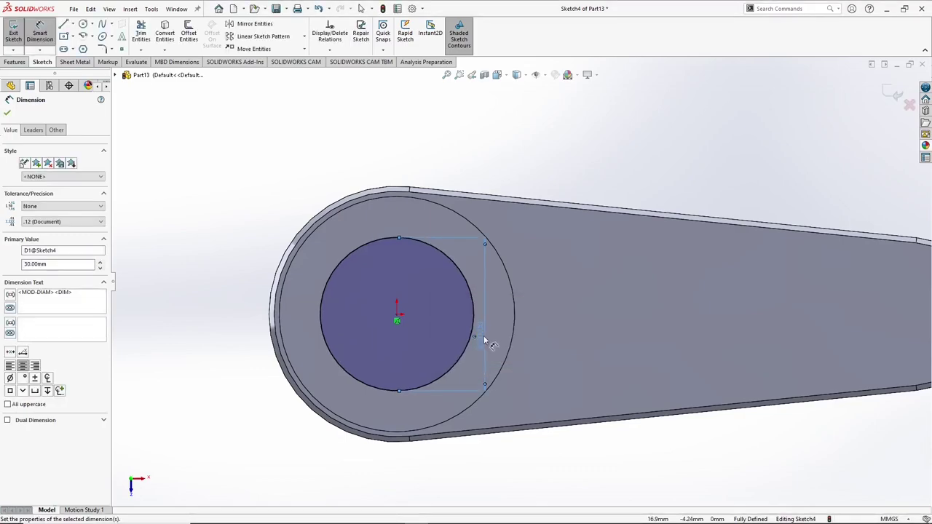
Draw a horizontal chord across the 30 mm circle about 7 mm above its centre, with both ends on the circle.
click(63, 25)
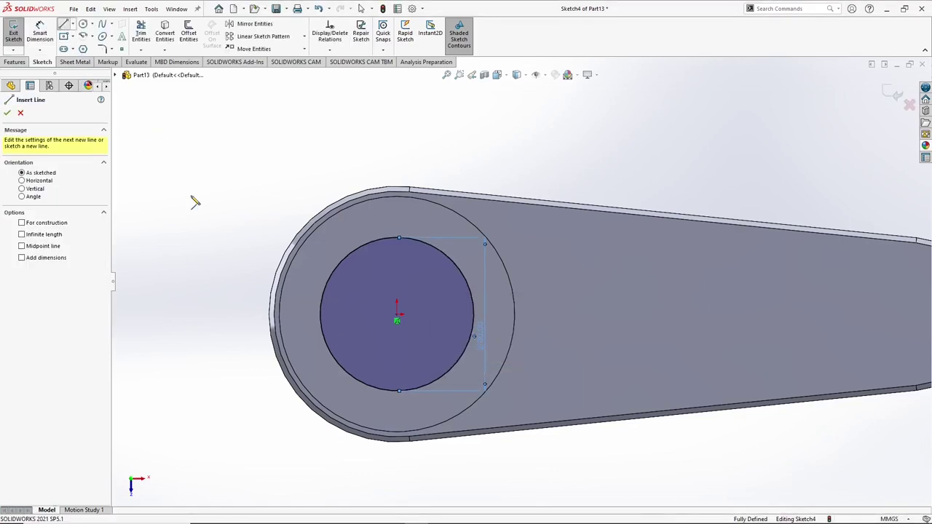
click(332, 280)
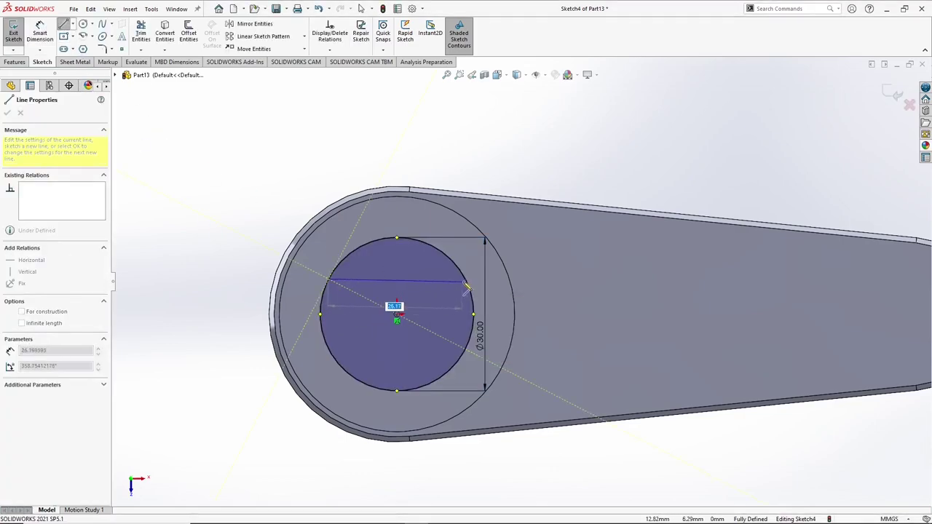
click(466, 281)
key(Escape)
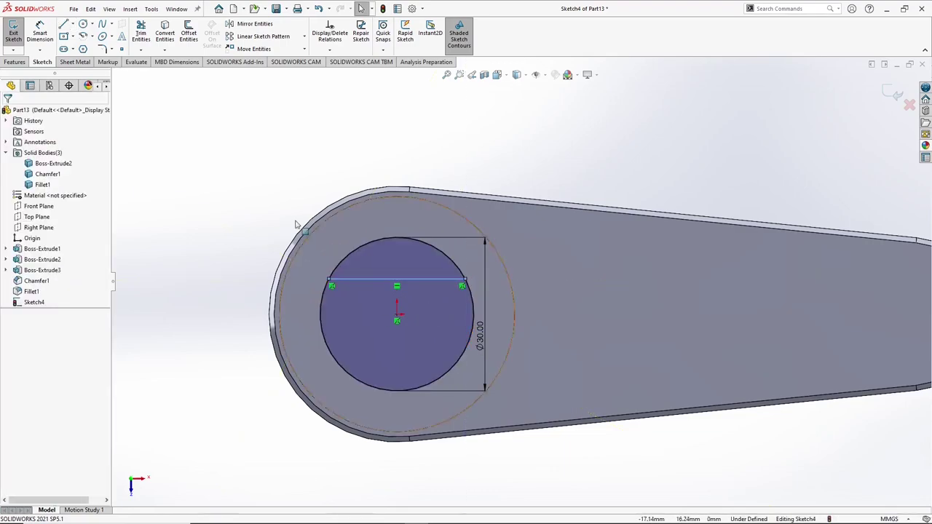
Dimension the chord 12 mm from the circle's centre and trim away the arc above it to form a D-shaped profile.
key(d)
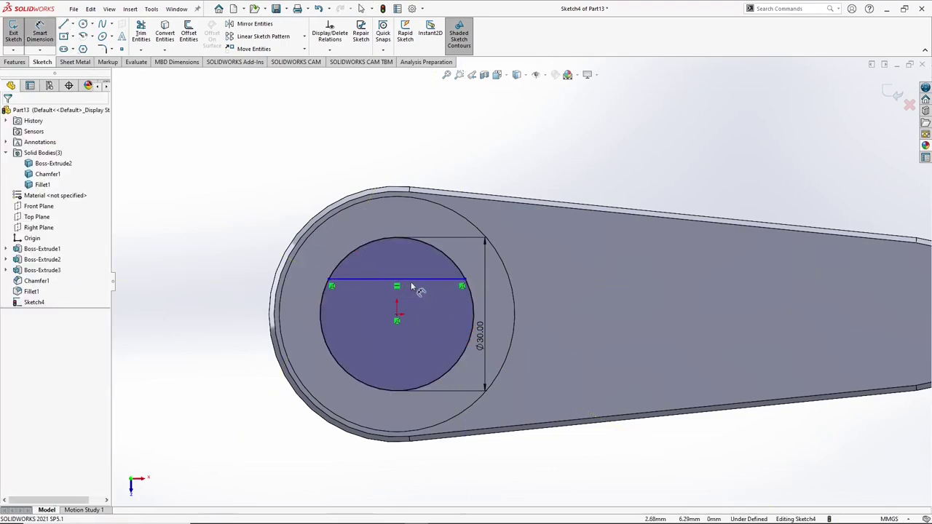
click(415, 281)
click(397, 316)
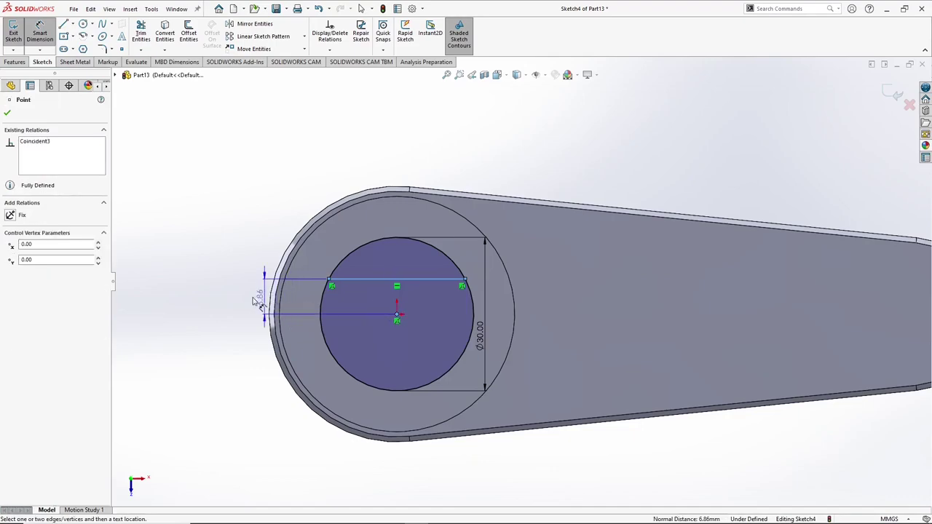
click(219, 302)
text(1)
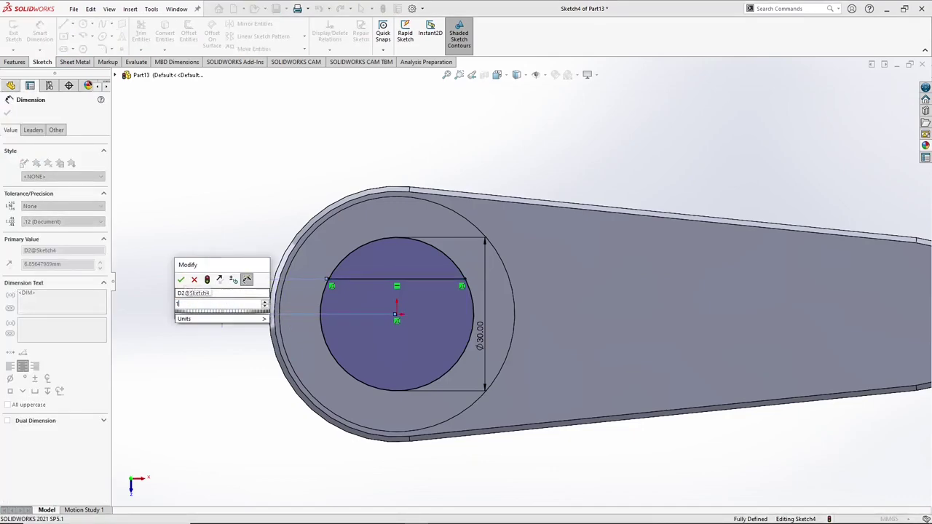
text(2)
key(Return)
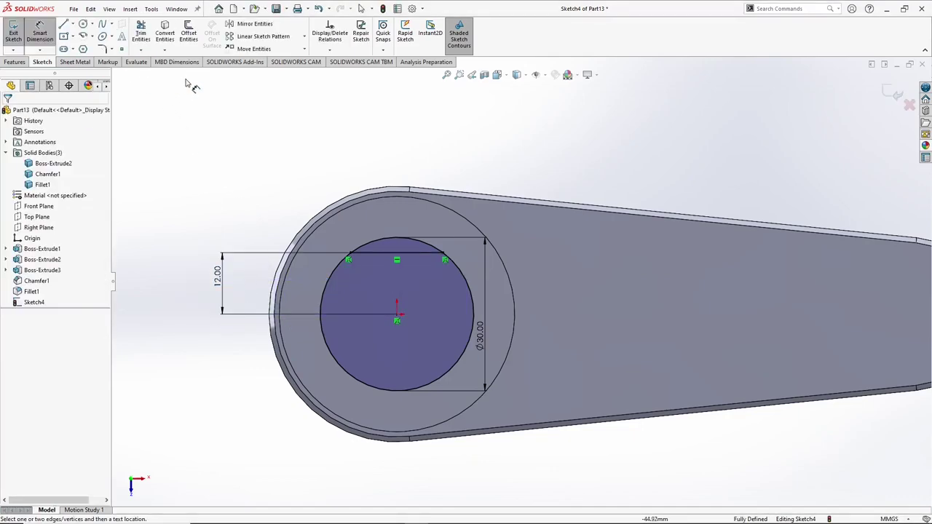
click(140, 33)
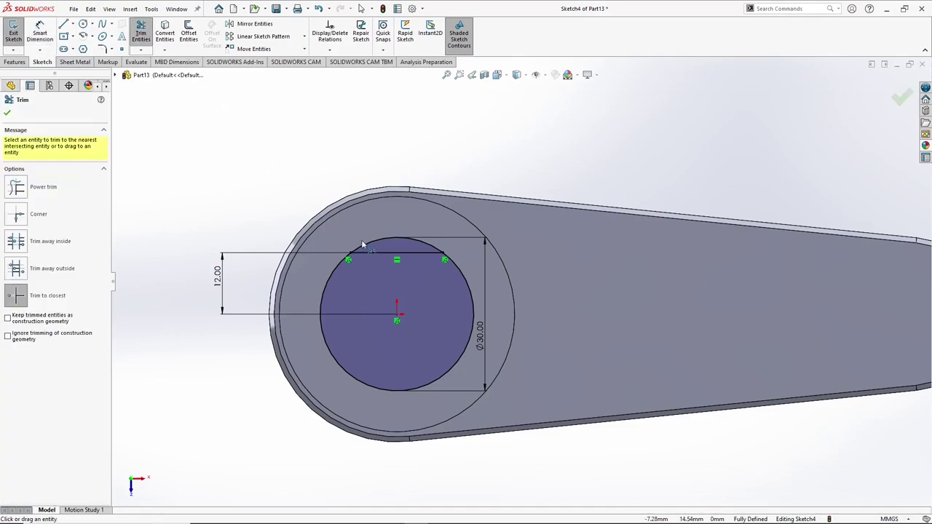
click(371, 243)
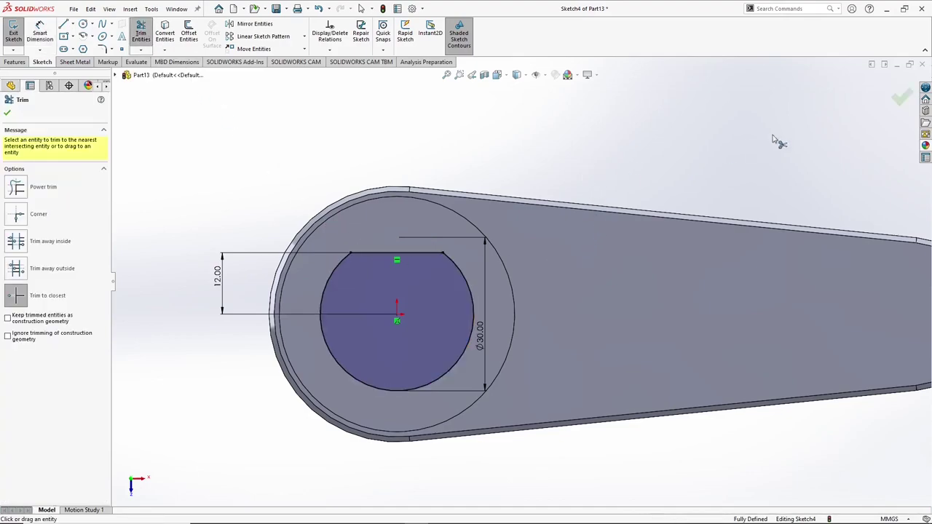
Finish the D-shaped sketch and cut-extrude it 20 mm deep into the wide-end cylinder.
click(901, 97)
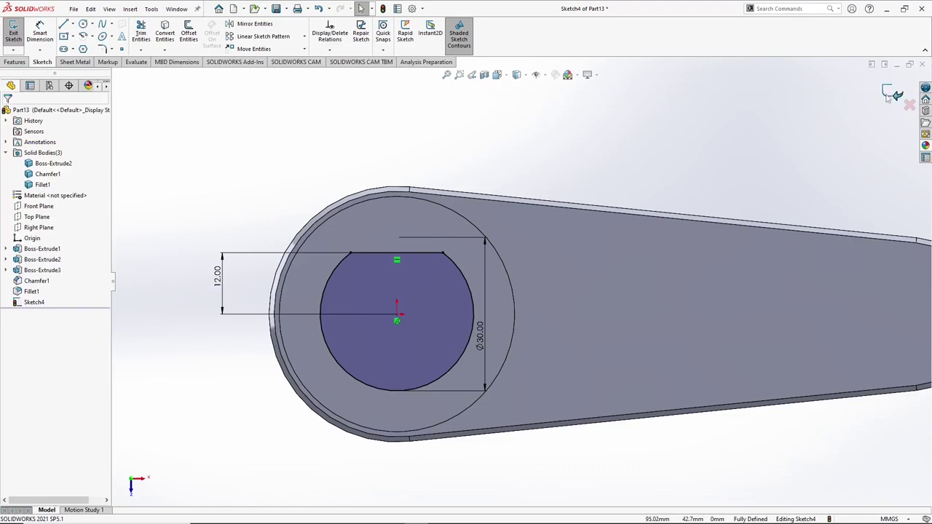
click(892, 94)
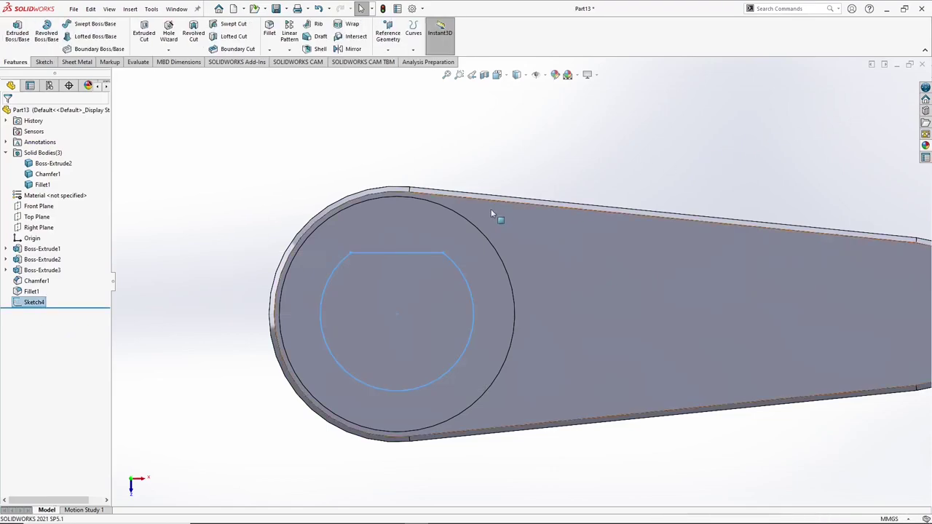
click(144, 33)
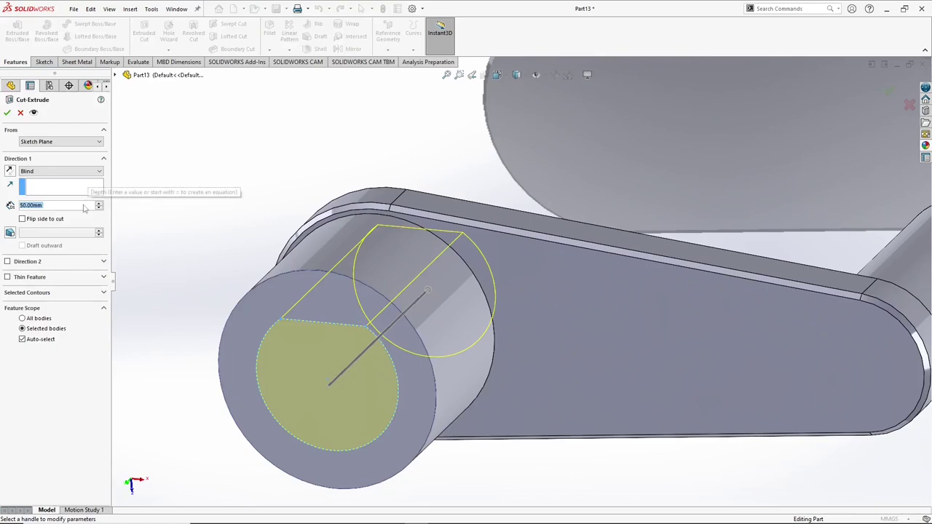
text(20)
key(Return)
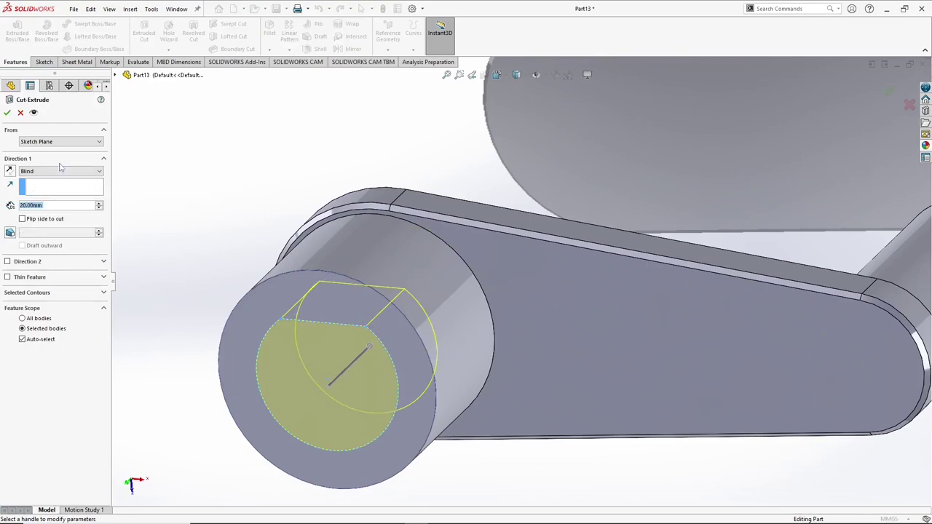
click(8, 113)
Colour the filleted narrow-end cylinder body dark grey with RGB 64, 64, 64.
scroll(343, 214, up, 4)
middle_drag(343, 214, 580, 294)
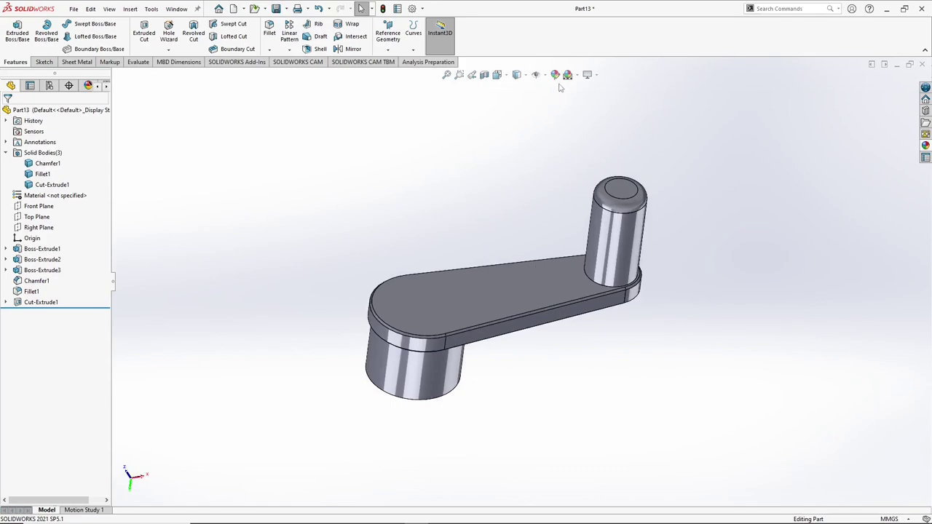
click(49, 185)
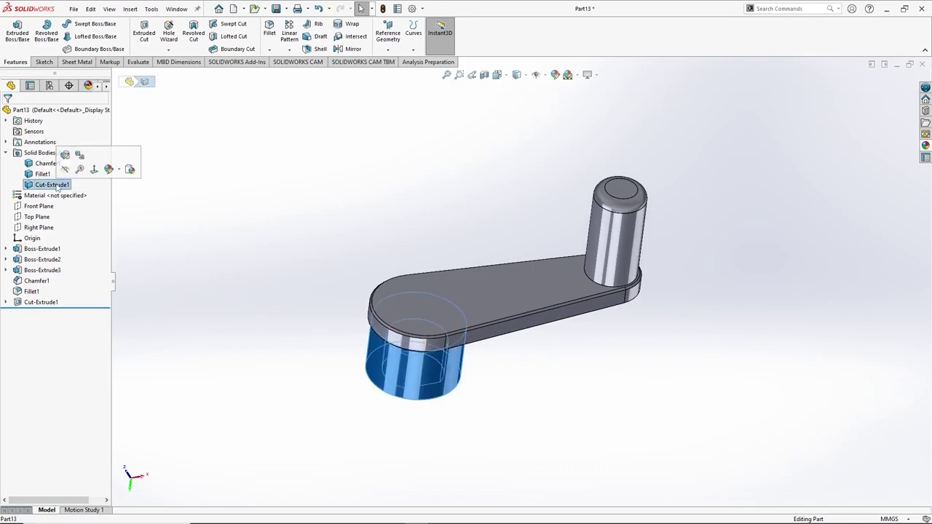
click(41, 174)
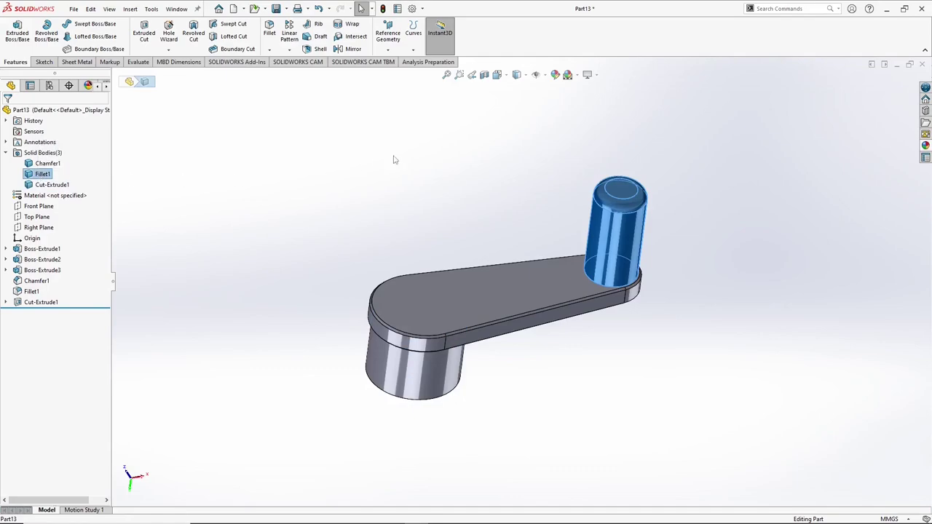
click(555, 75)
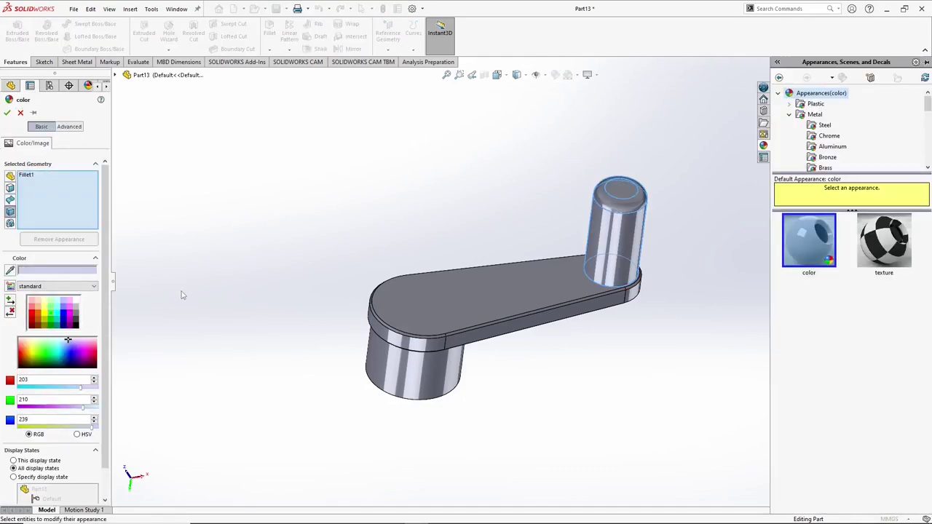
click(76, 324)
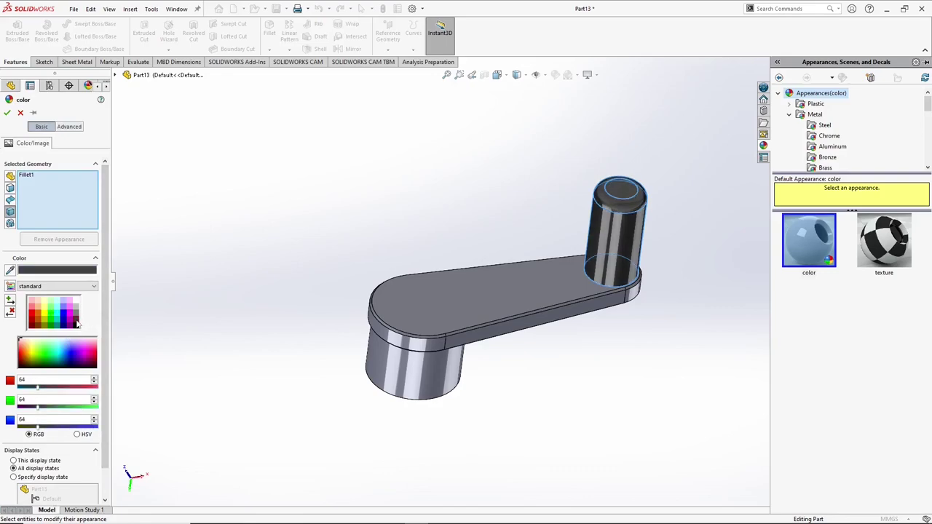
click(7, 113)
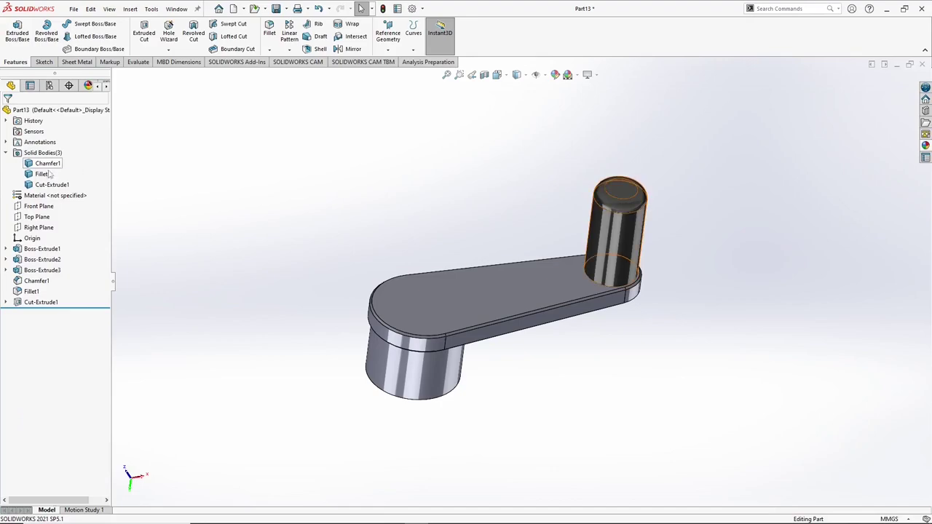
Colour the chamfered tapered plate body red with RGB 255, 0, 0.
click(42, 175)
click(46, 163)
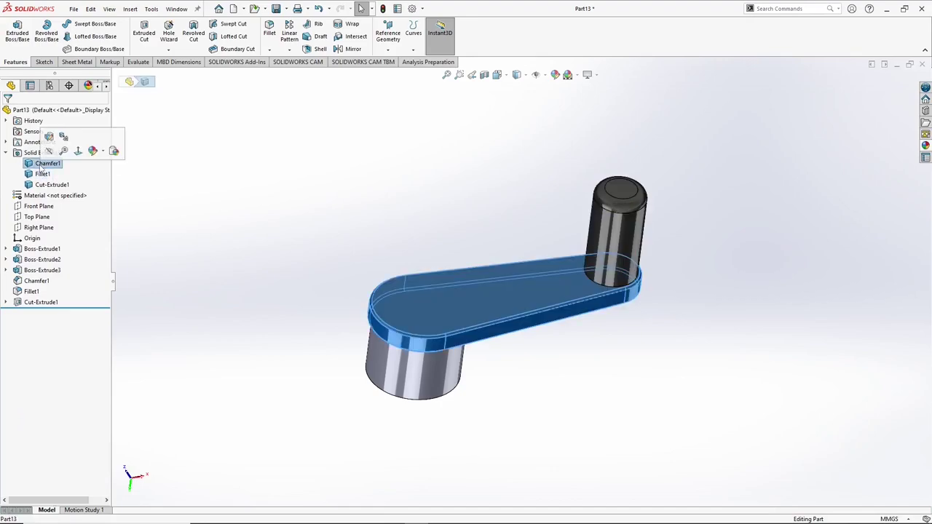
click(553, 75)
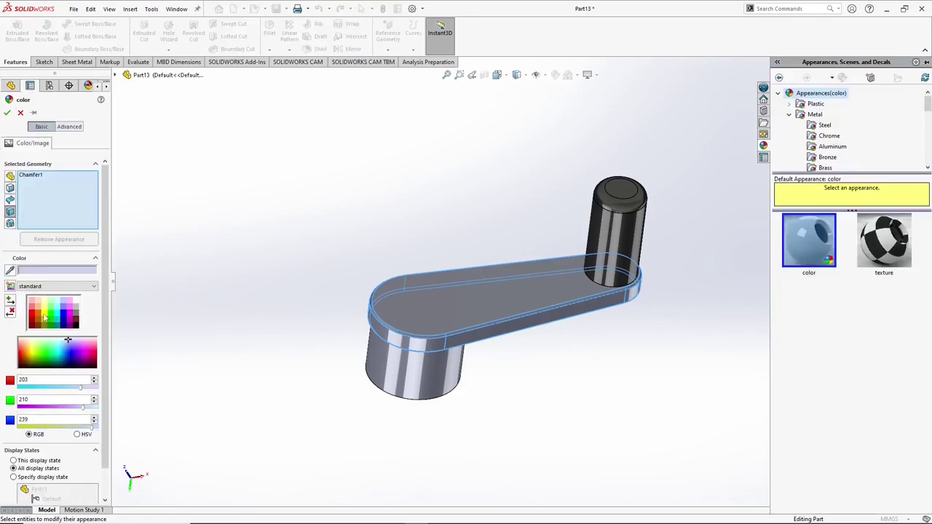
click(34, 316)
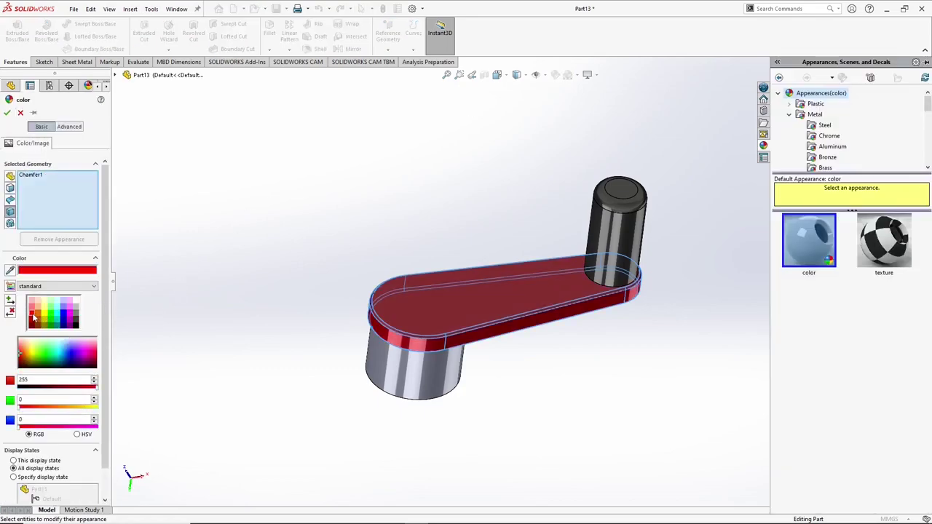
click(7, 113)
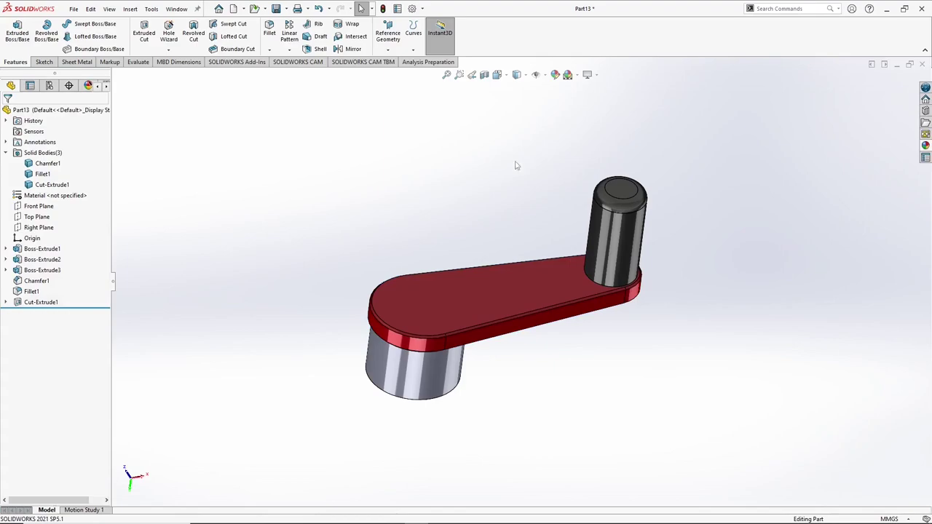
Colour the wide-end cylinder body yellow with RGB 255, 255, 0.
click(48, 163)
click(42, 175)
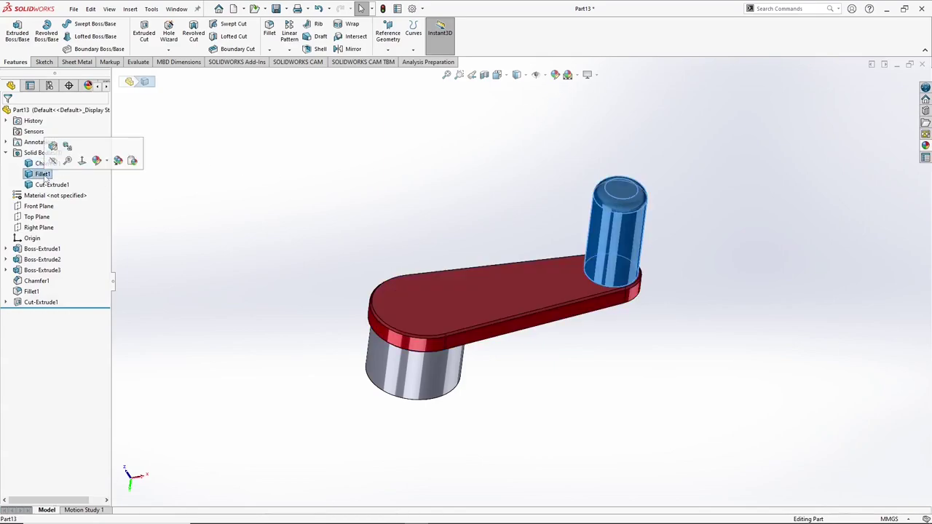
click(51, 184)
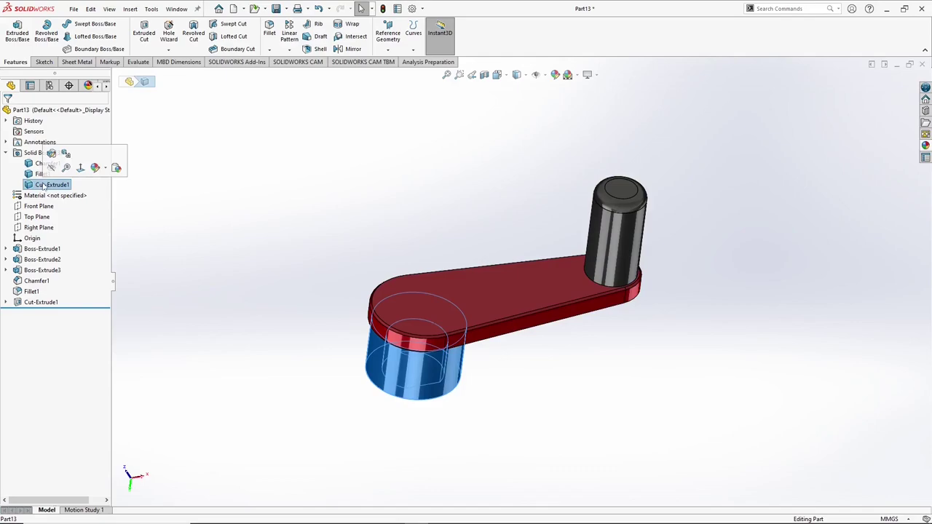
click(554, 75)
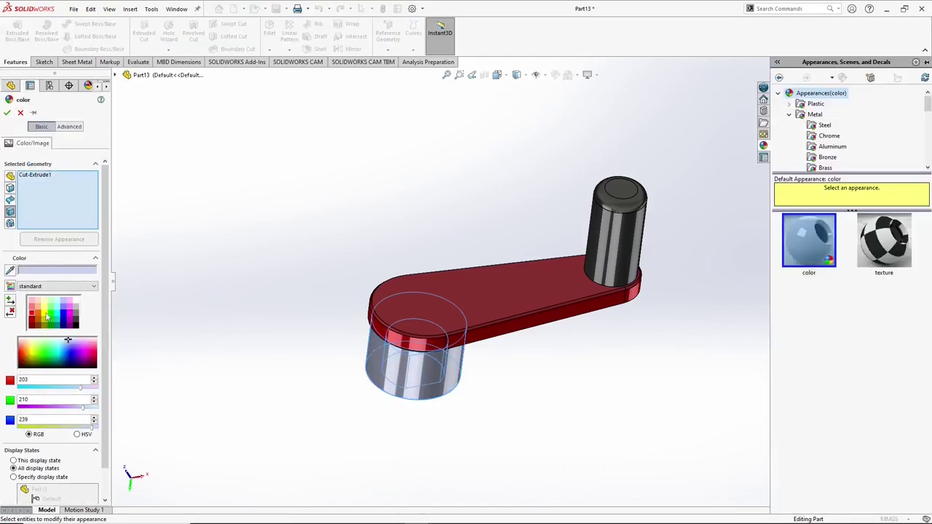
click(45, 307)
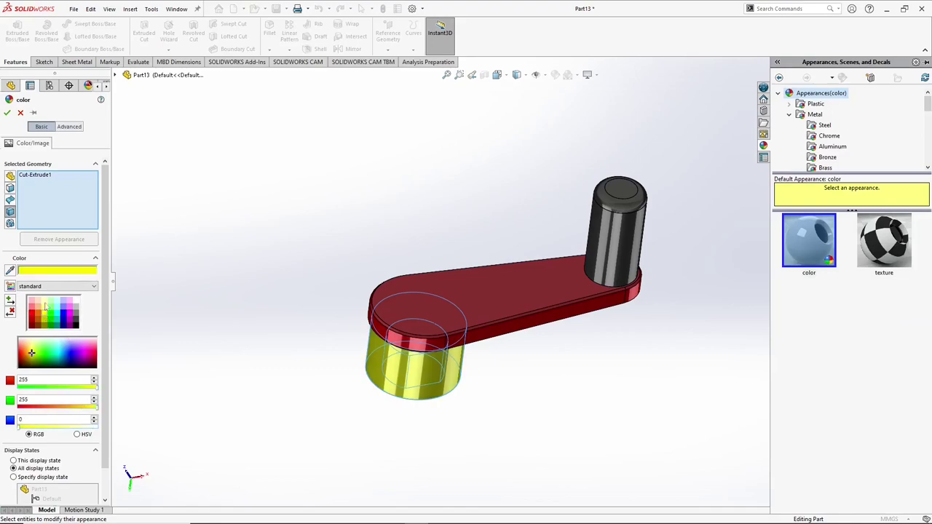
click(8, 113)
Save the part as Handle in the 20220916 folder and close it.
middle_drag(484, 225, 422, 289)
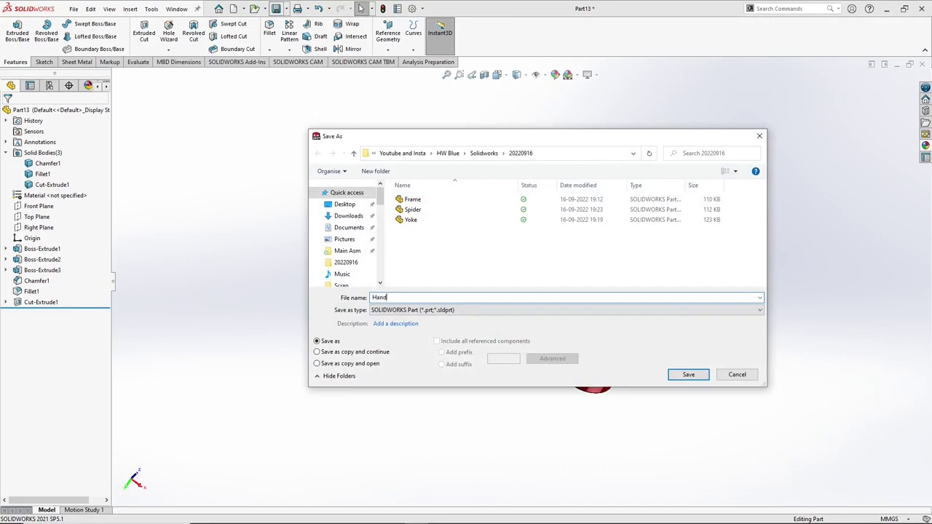
key(Return)
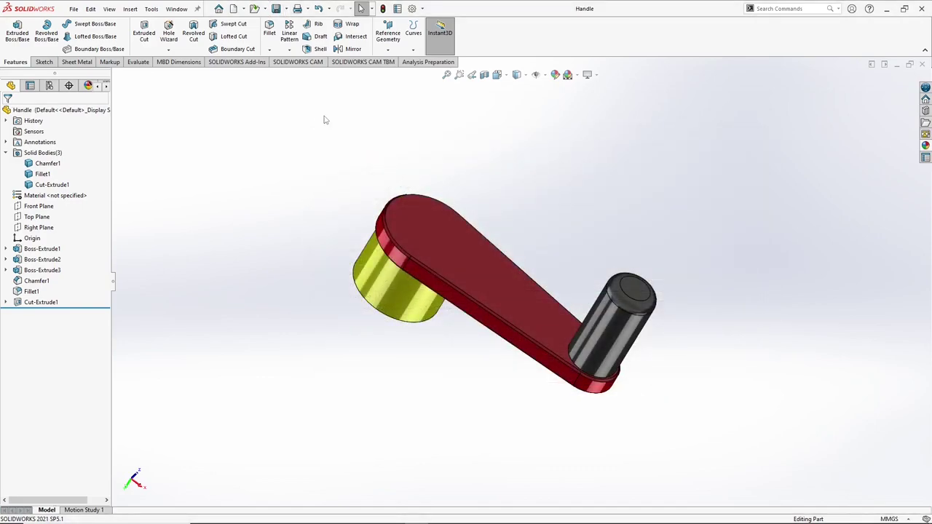
middle_drag(447, 209, 521, 303)
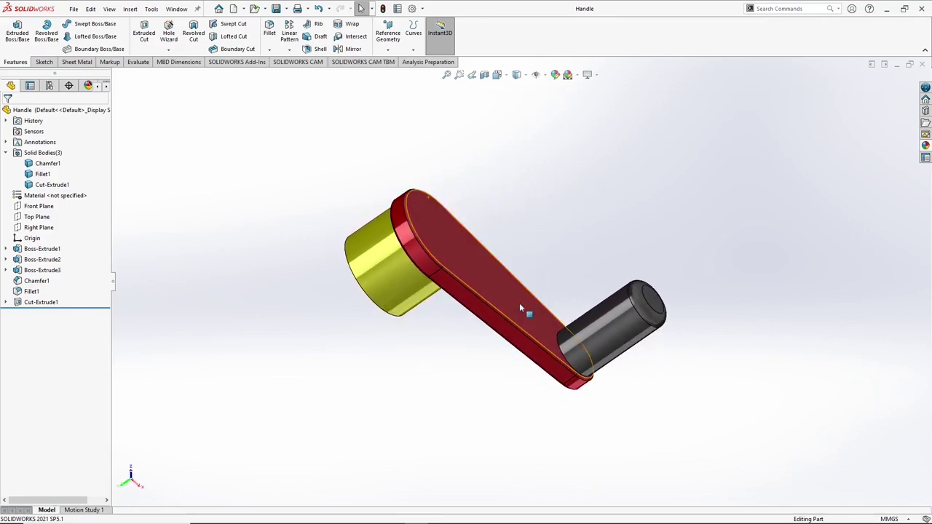
click(921, 64)
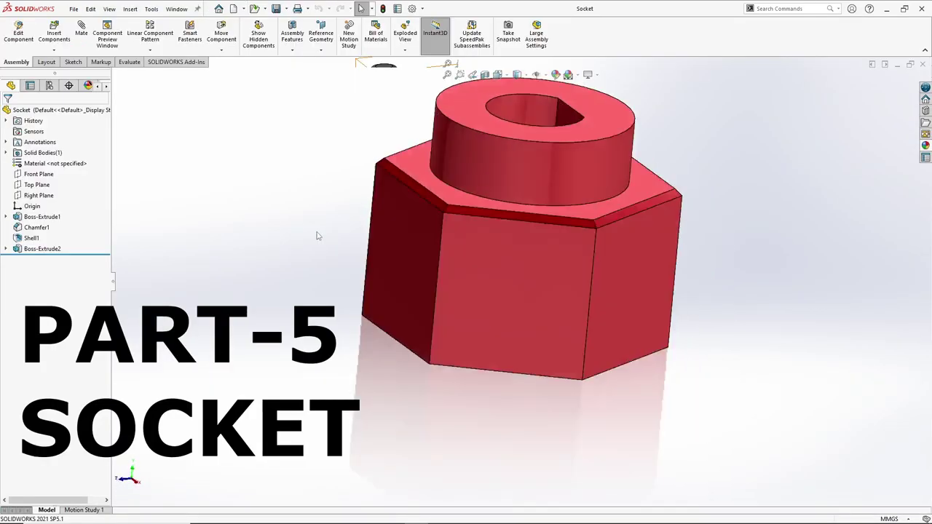
Create a new part document and start a sketch on the Top Plane.
middle_drag(316, 235, 727, 247)
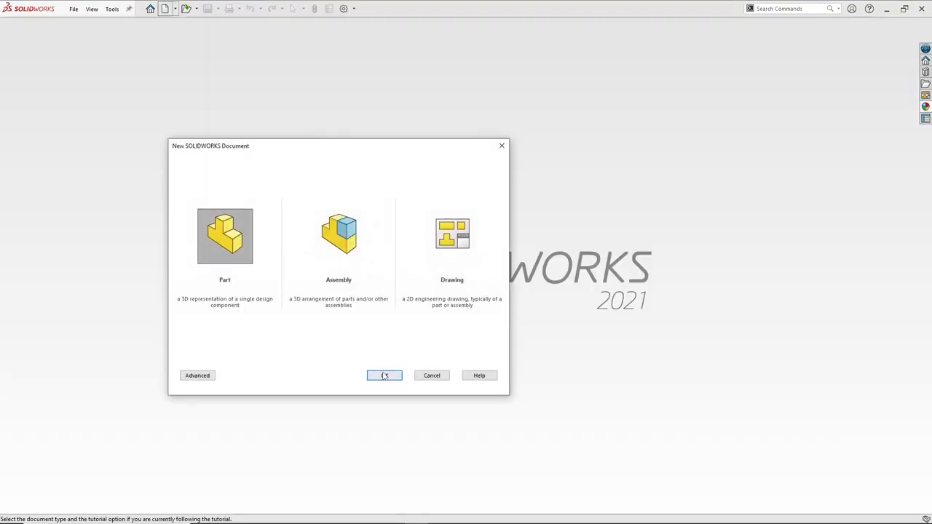
click(384, 375)
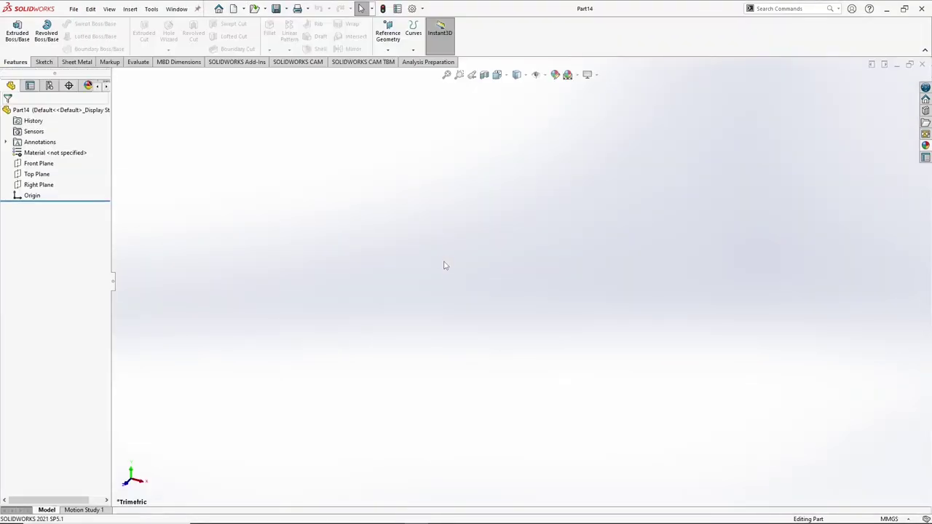
click(44, 62)
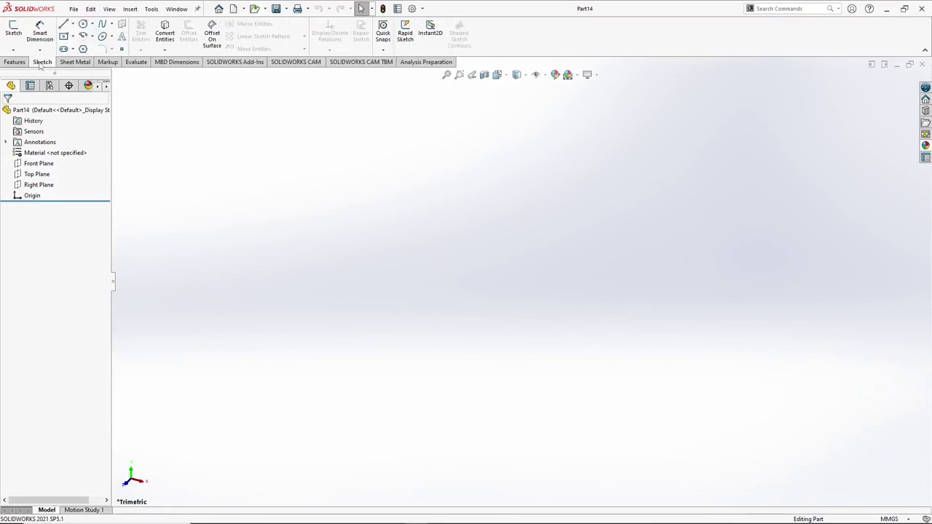
click(14, 31)
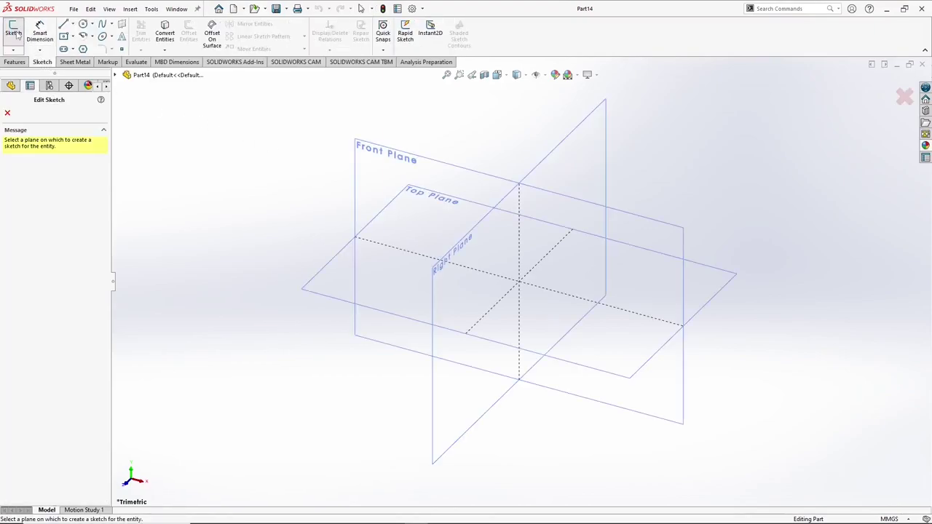
click(337, 261)
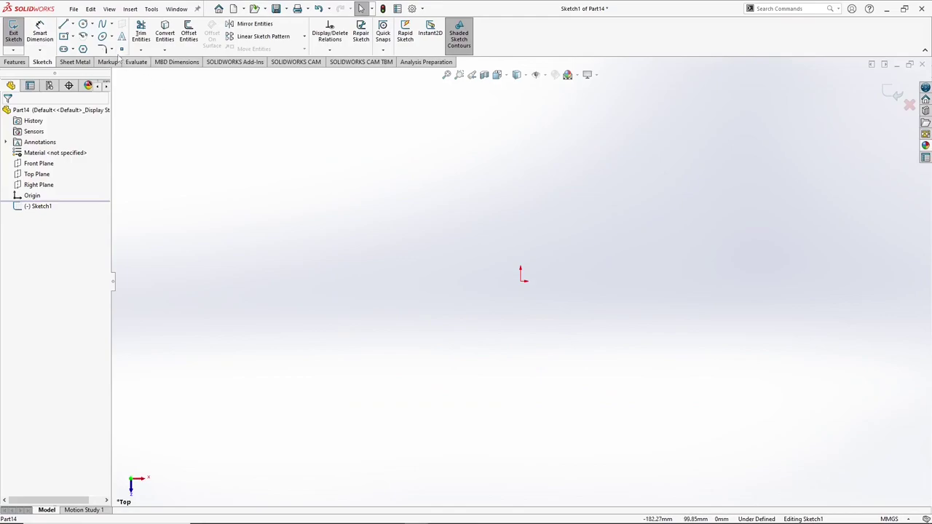
Draw a hexagon about 96 mm across flats centred on the origin and make its lower side horizontal.
click(82, 49)
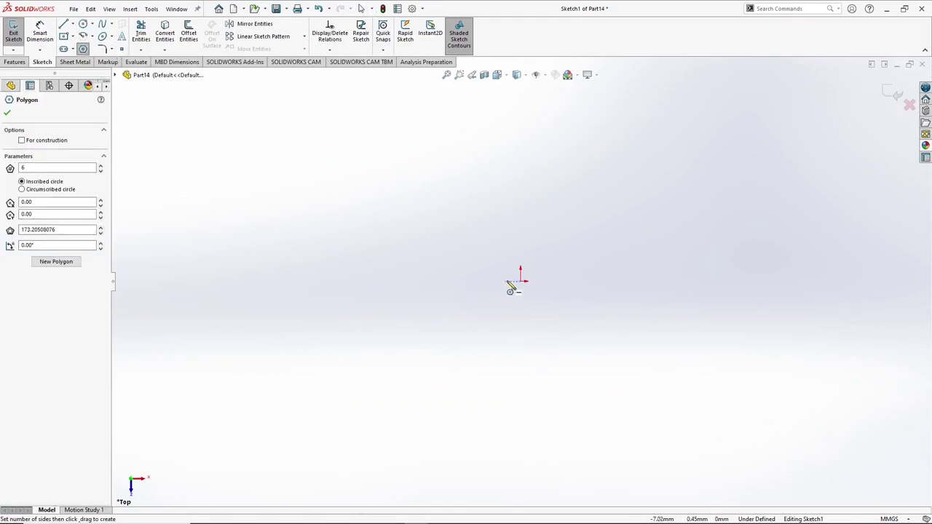
click(520, 279)
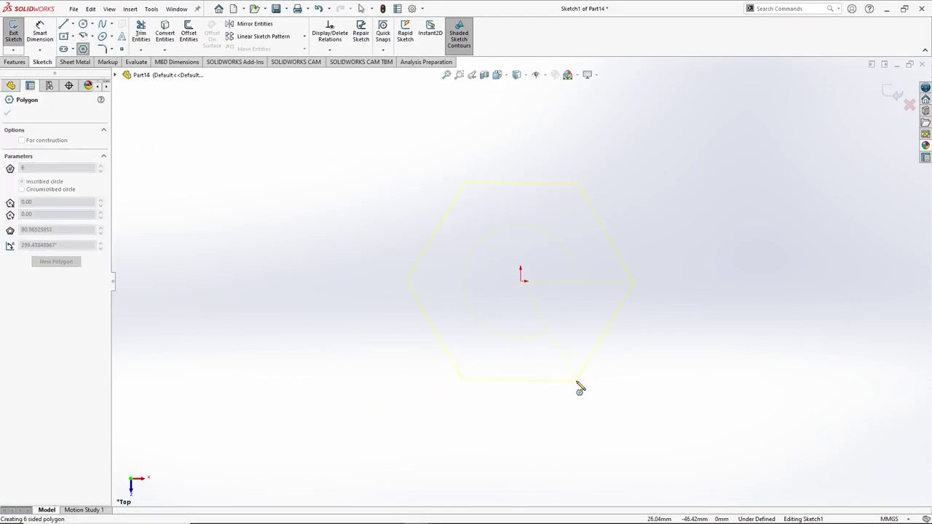
click(585, 388)
right_click(599, 331)
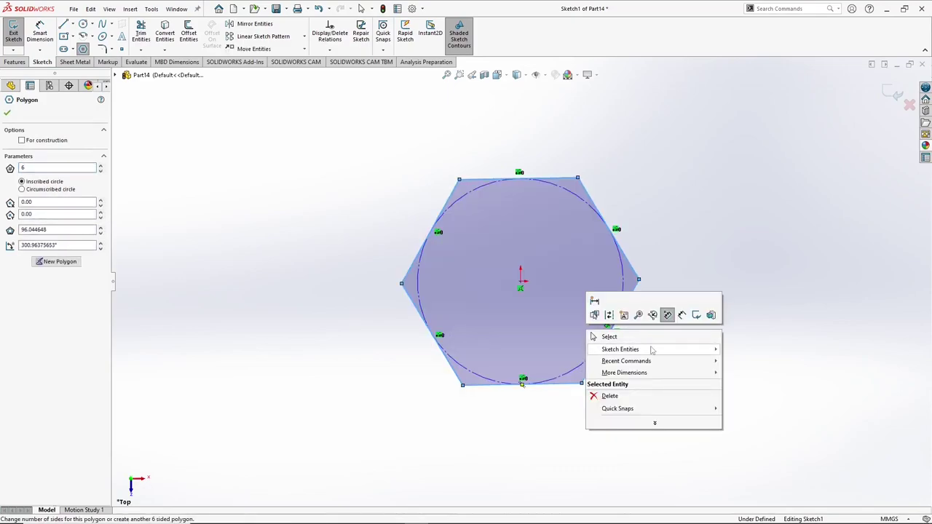
click(644, 342)
click(570, 384)
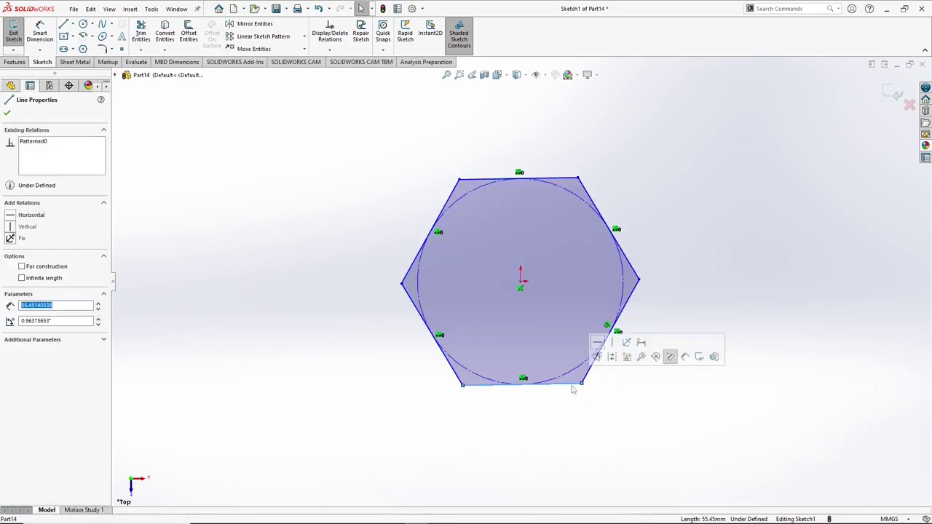
click(619, 409)
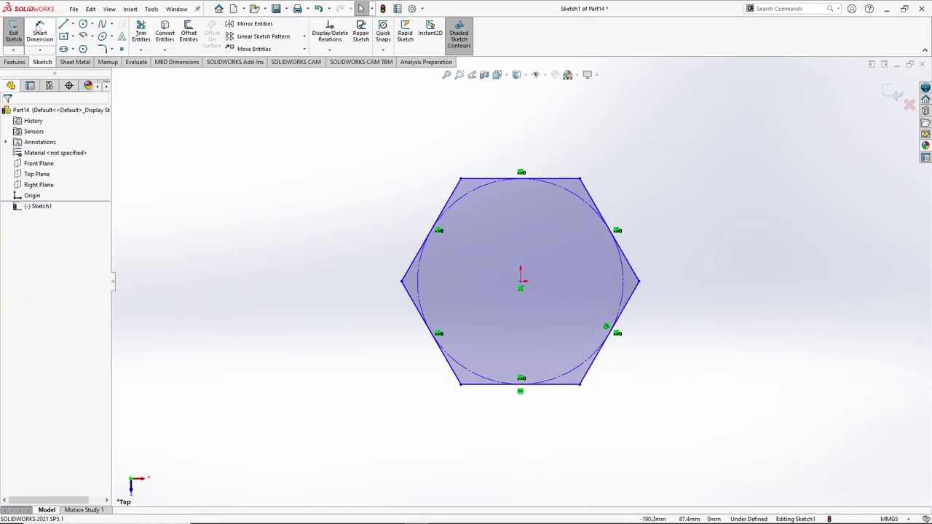
Dimension the distance between two opposite parallel sides of the hexagon to 80 mm.
click(39, 30)
click(415, 265)
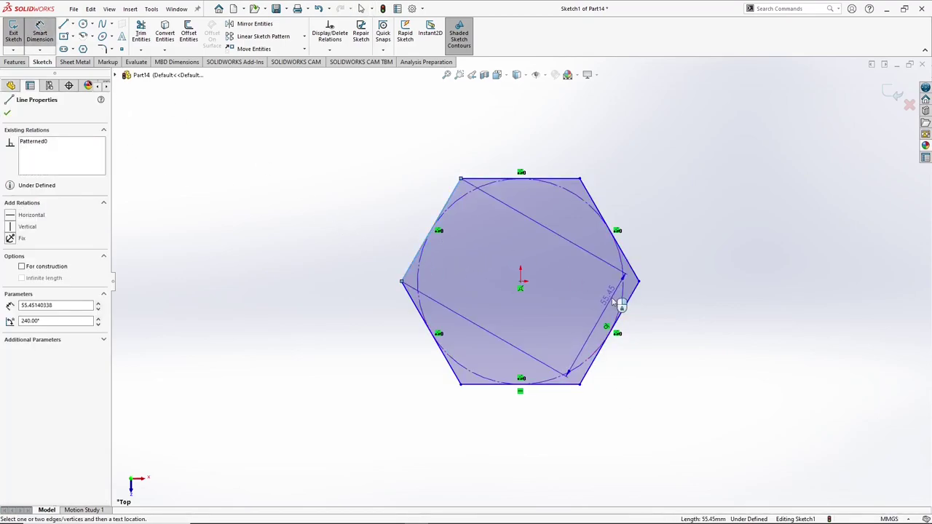
click(625, 305)
click(664, 174)
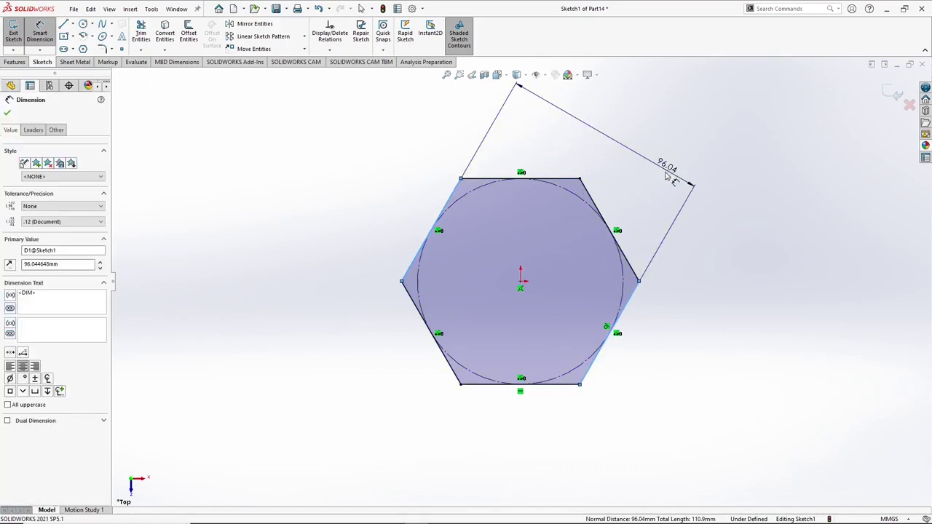
text(80)
key(Return)
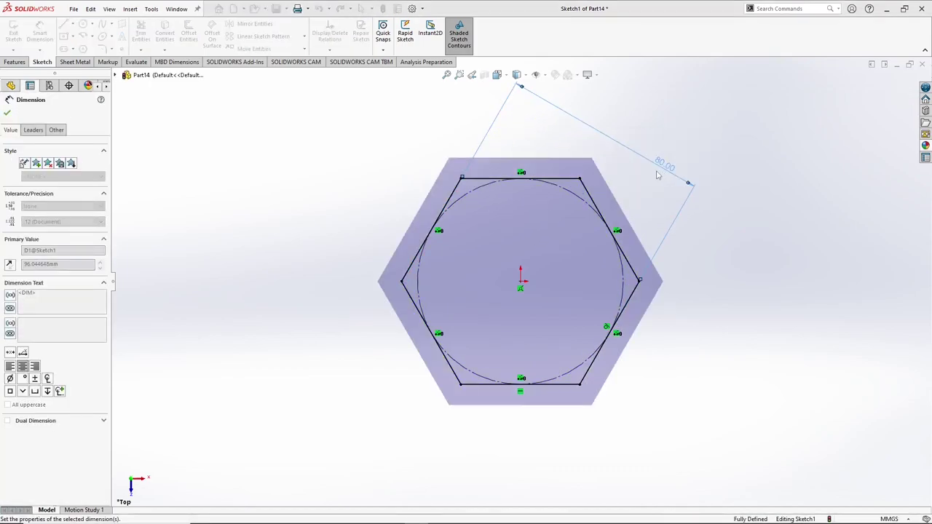
Finish the hexagon sketch and extrude it 50 mm as a blind boss.
key(Escape)
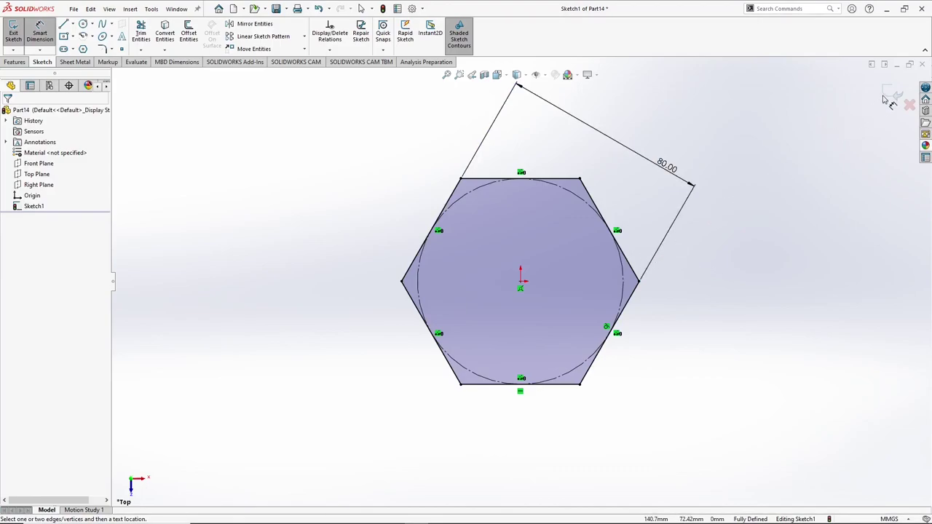
click(893, 97)
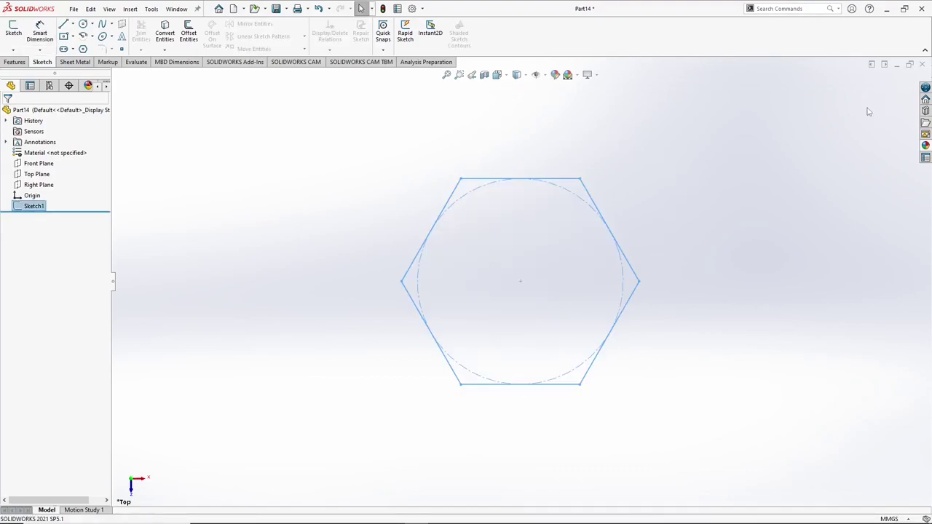
middle_drag(680, 180, 634, 226)
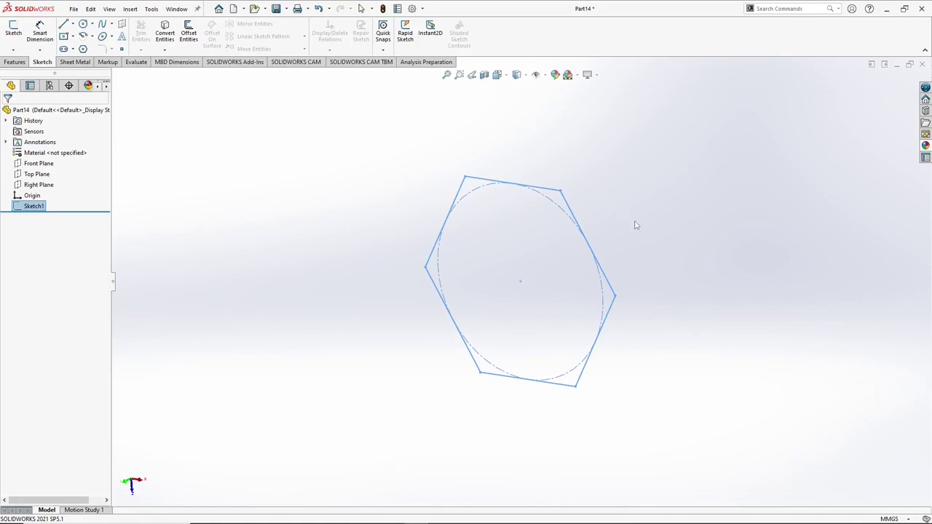
click(16, 62)
click(22, 36)
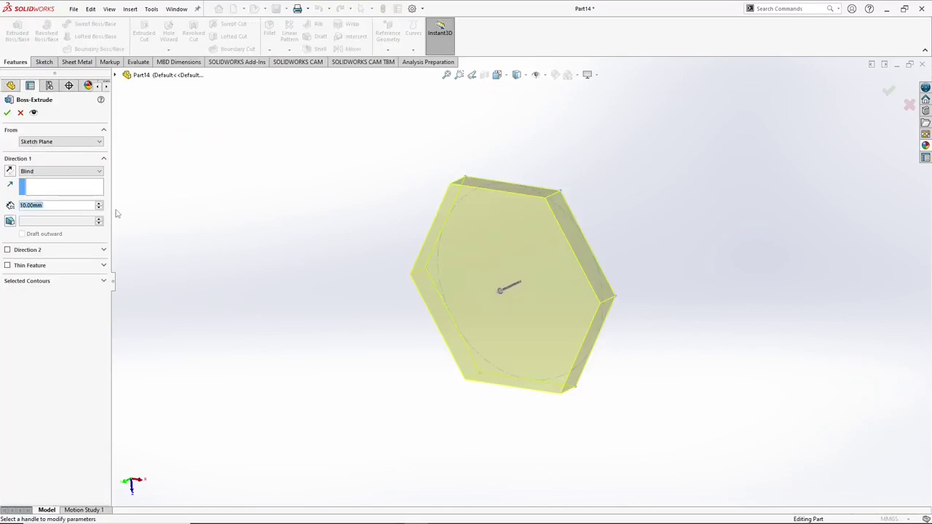
text(50)
key(Return)
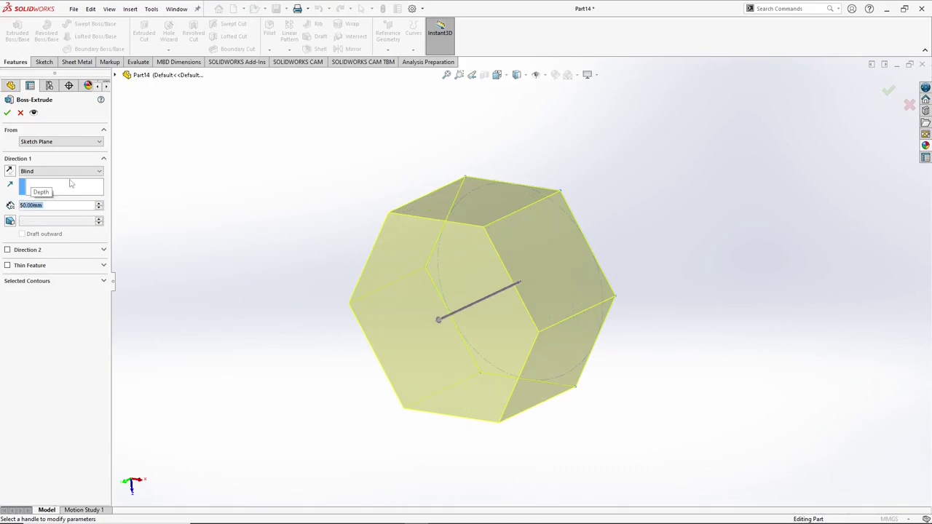
click(7, 112)
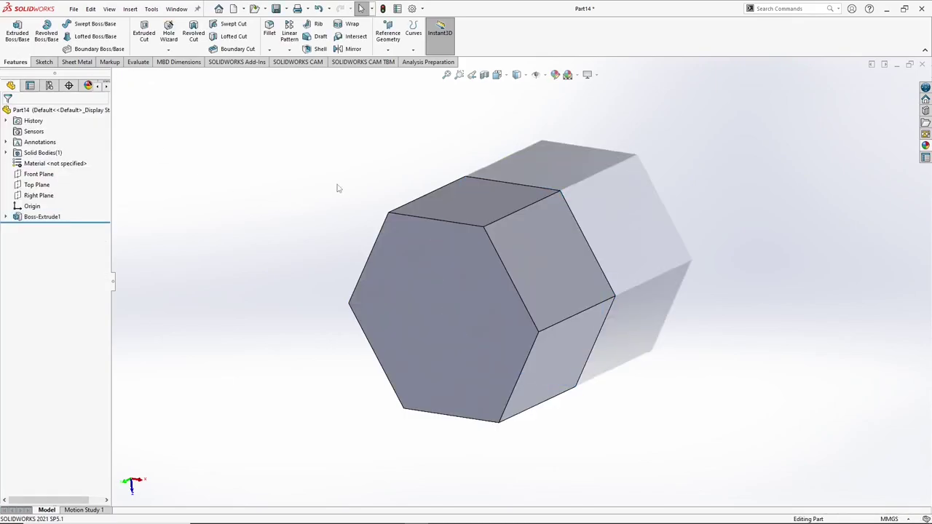
Chamfer all edges of the extruded prism's front hexagonal end face with a 2 mm distance at 45 degrees.
key(Down)
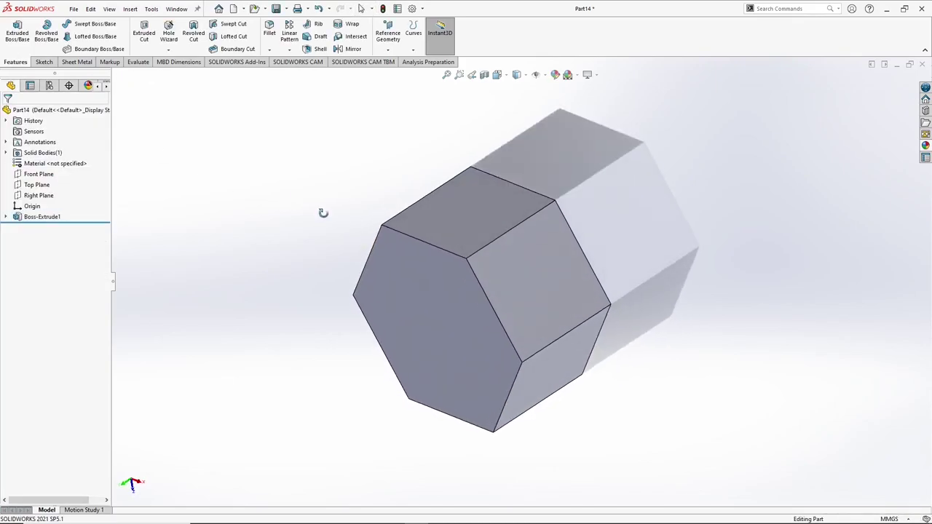
key(Down)
click(269, 49)
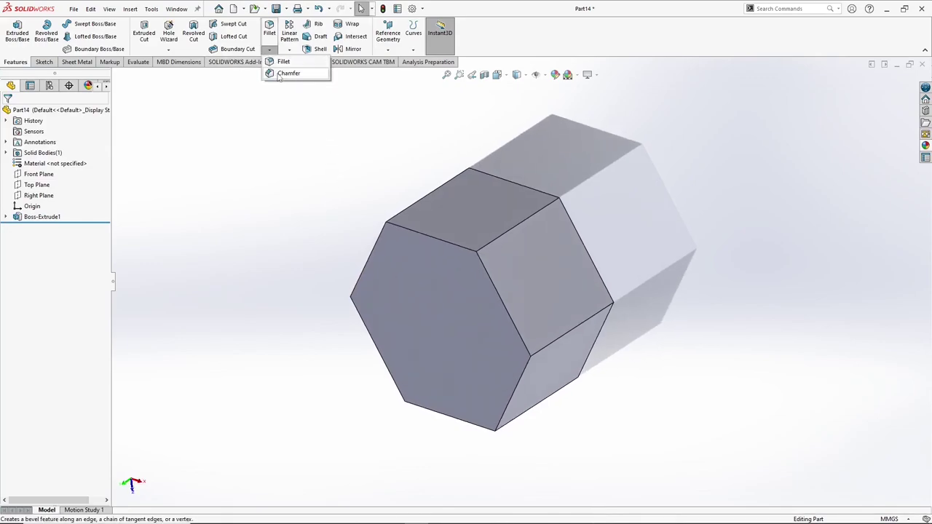
click(400, 267)
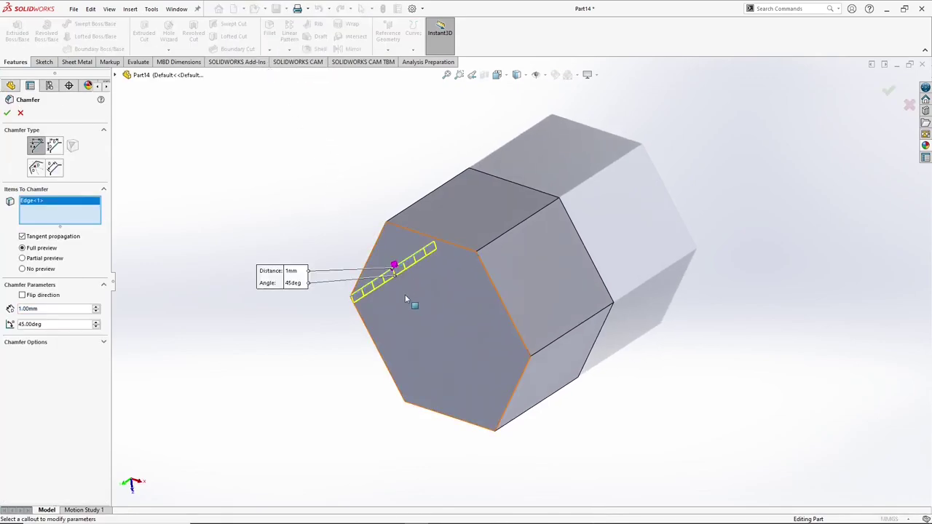
right_click(78, 209)
click(102, 211)
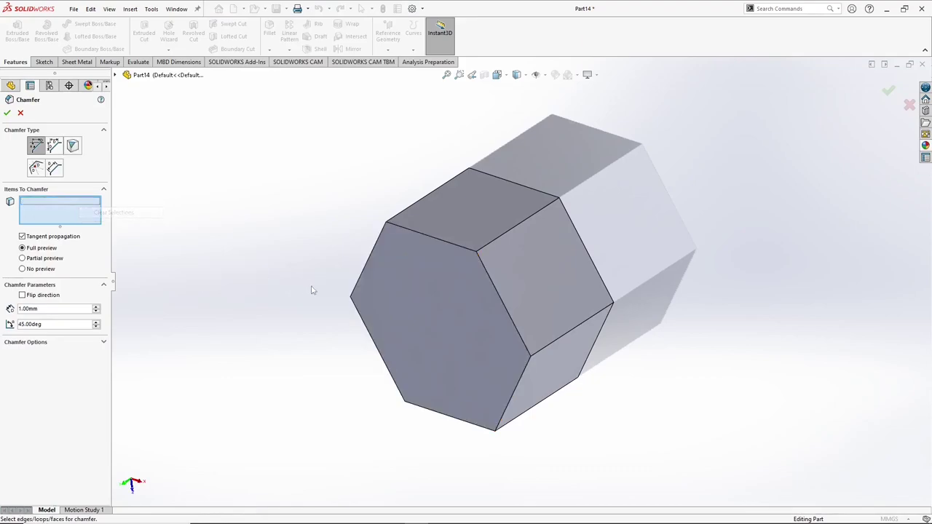
click(391, 294)
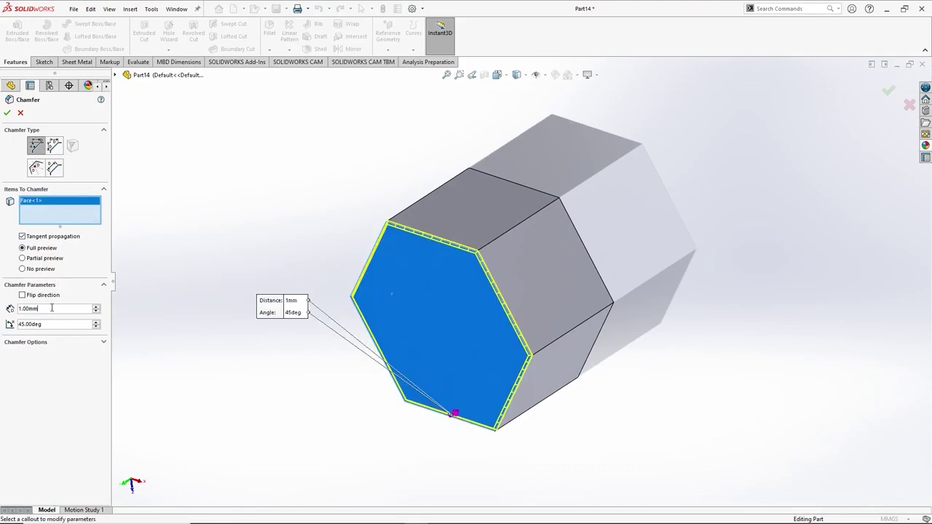
text(2)
key(Return)
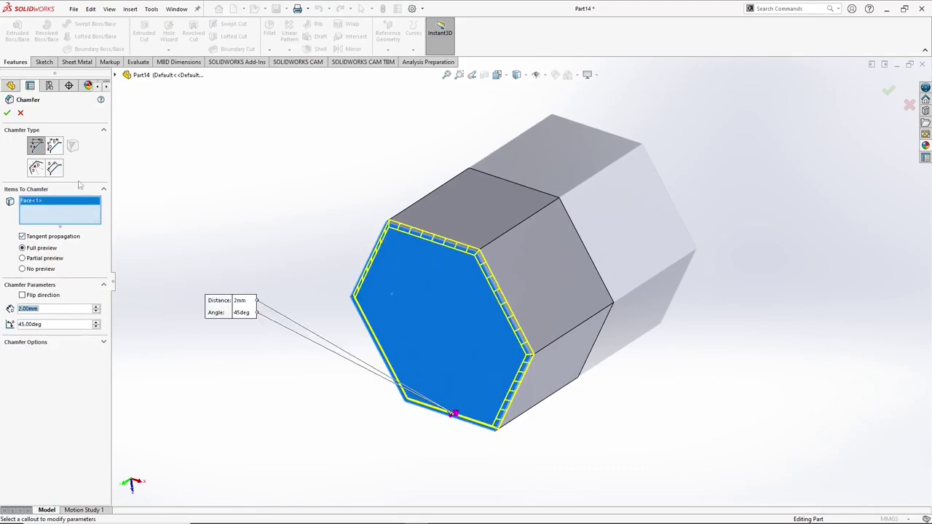
click(8, 113)
Shell the prism with a 10 mm wall thickness, removing the hexagonal face opposite the chamfered end.
middle_drag(384, 208, 464, 260)
click(314, 49)
click(478, 270)
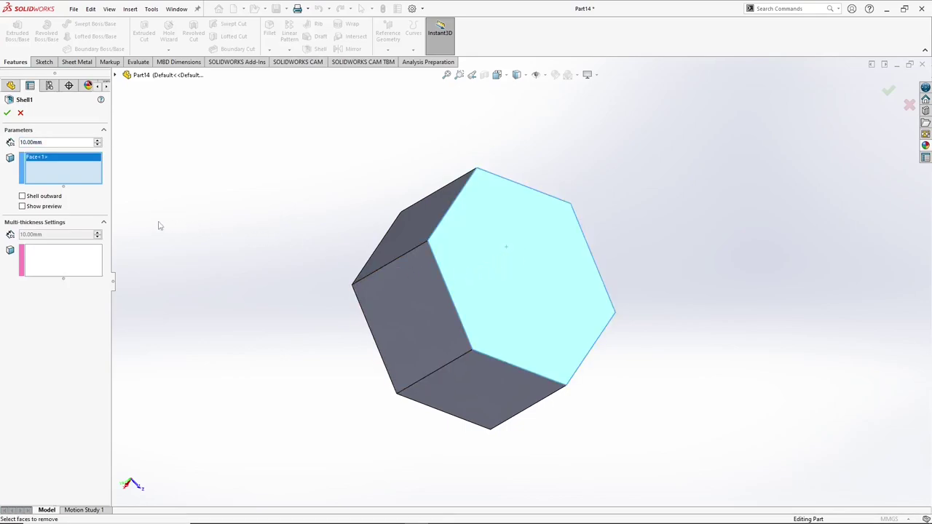
click(7, 112)
Start a sketch on the chamfered end face and draw a circle about 50 mm in diameter centred on the origin.
middle_drag(264, 288, 398, 214)
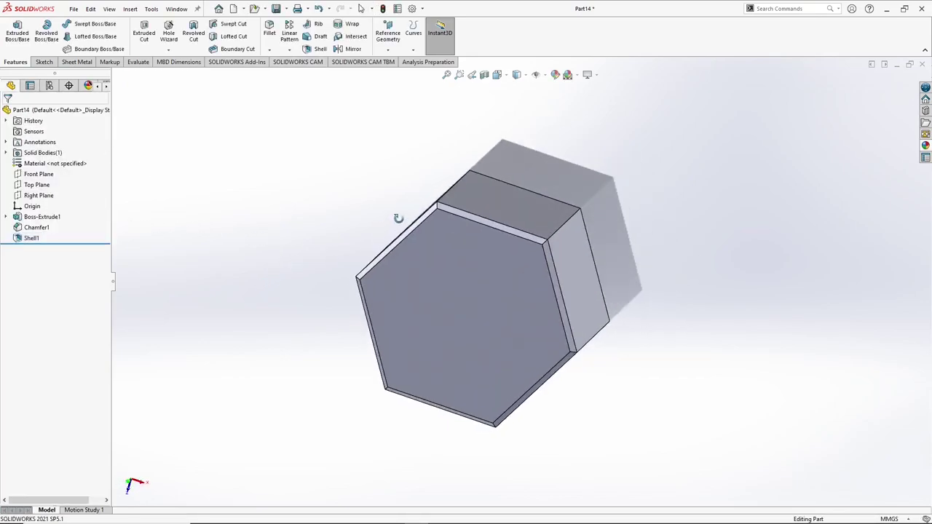
click(438, 310)
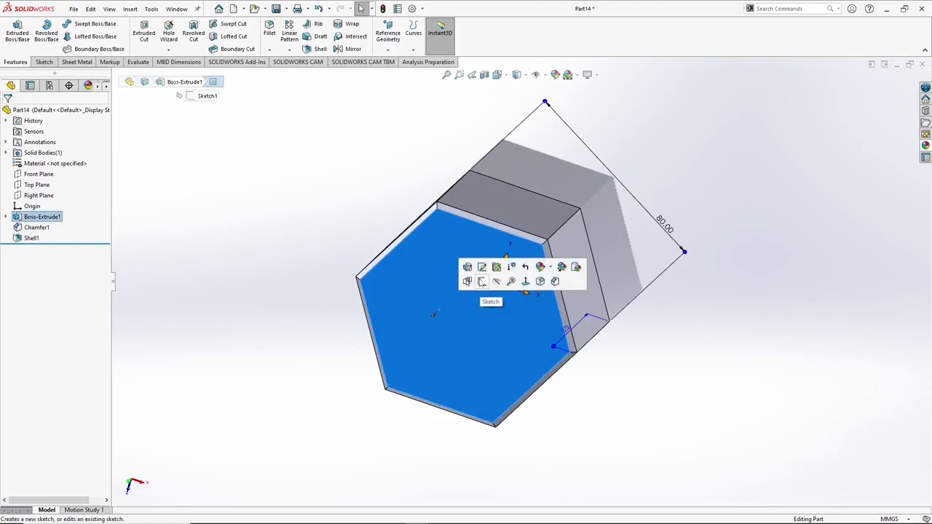
click(482, 282)
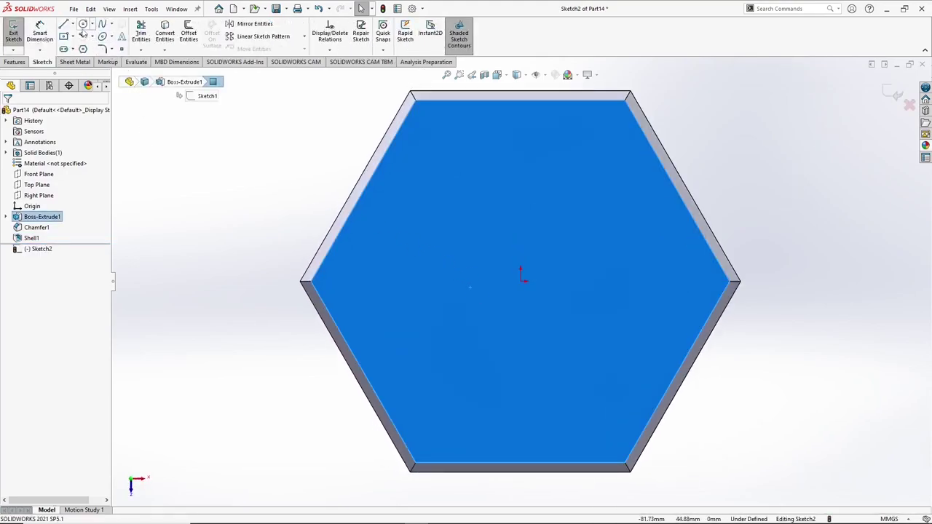
click(82, 24)
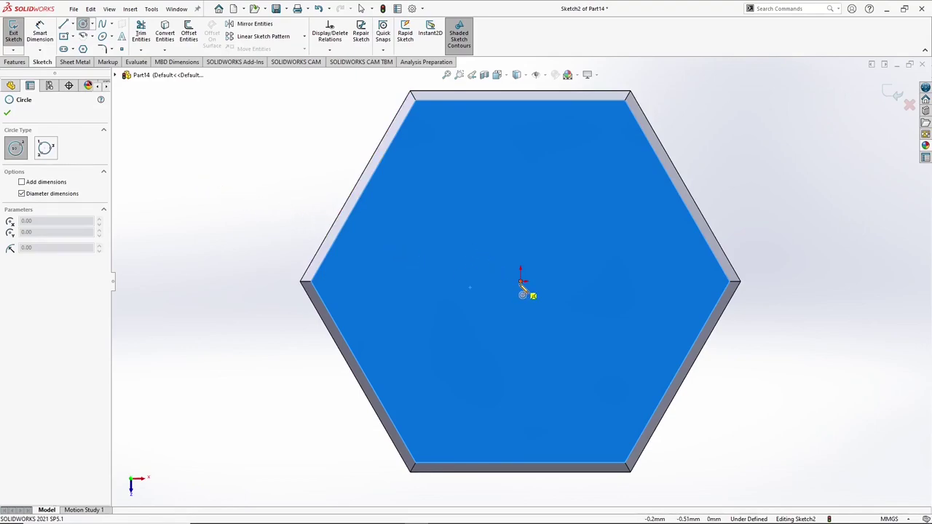
click(520, 281)
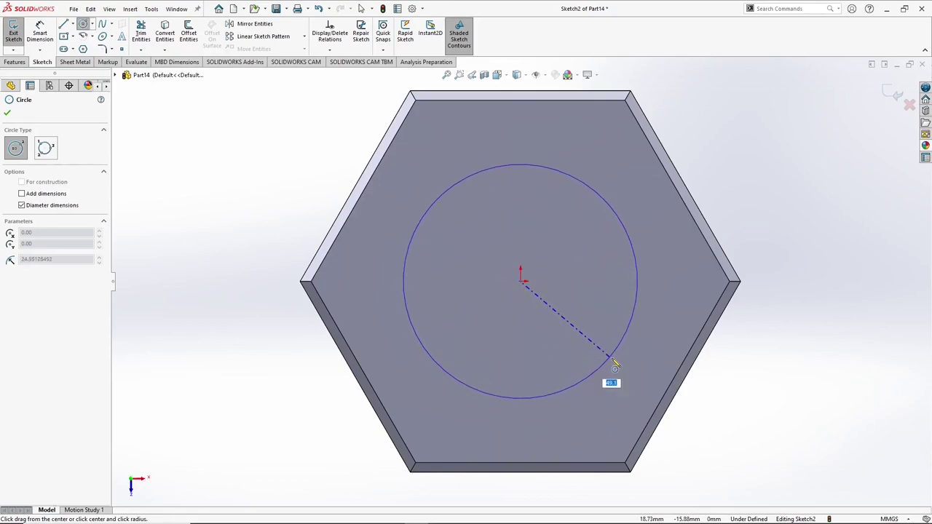
click(614, 364)
Dimension the circle's diameter to 40 mm.
right_click(608, 343)
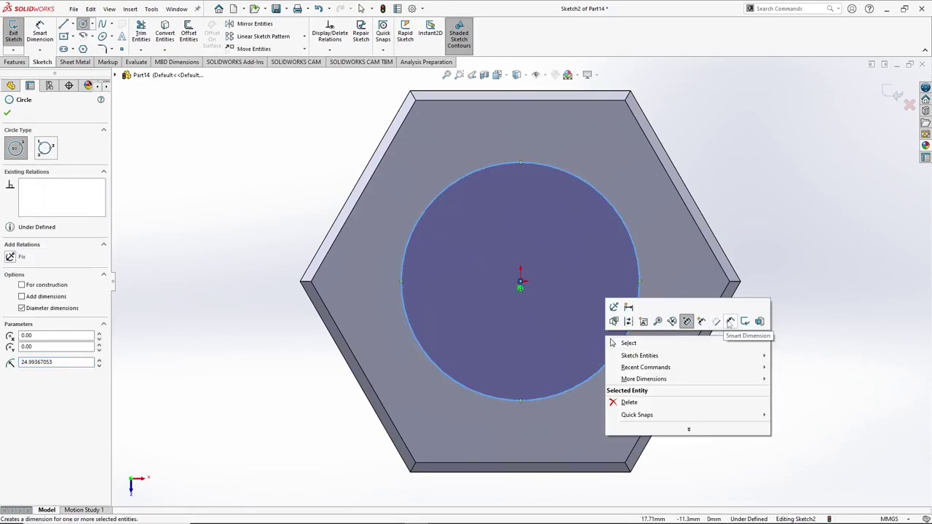
click(688, 322)
click(639, 255)
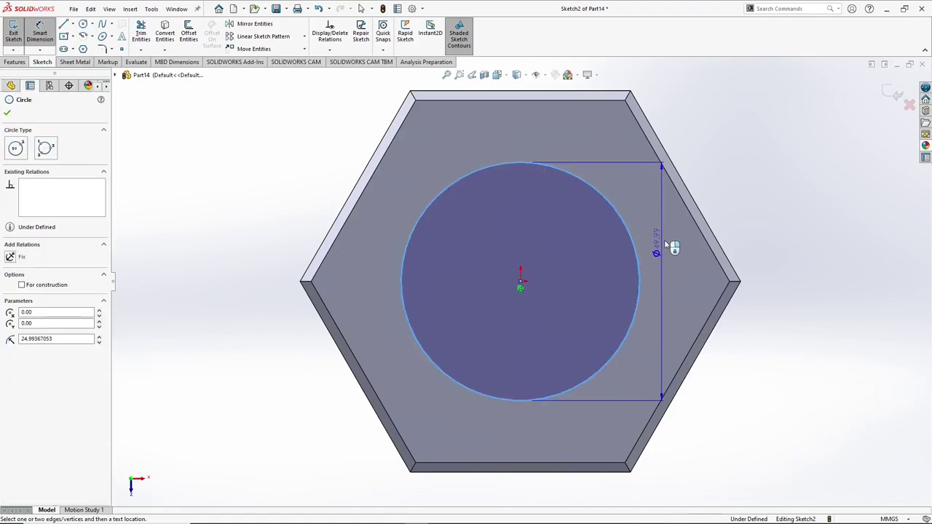
click(671, 264)
text(50)
key(Return)
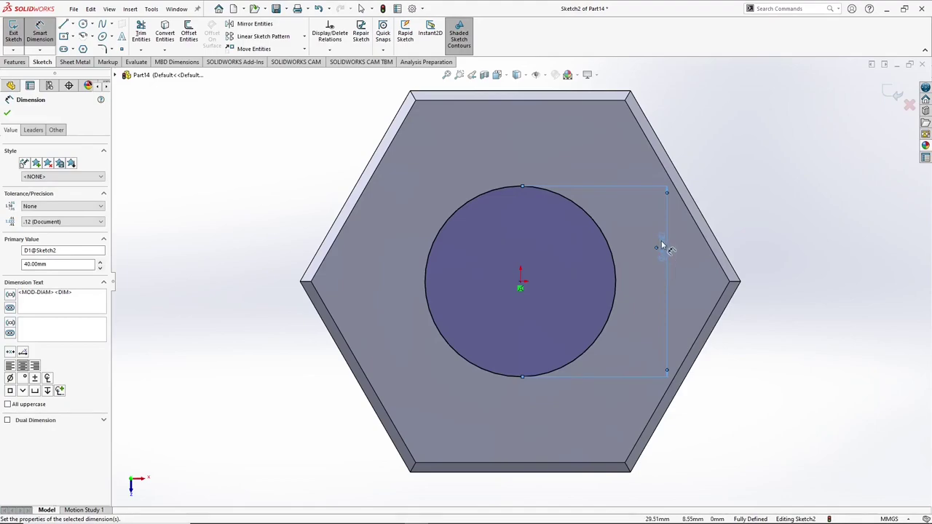
Change the circle's diameter dimension to 60 mm.
double_click(661, 246)
text(60)
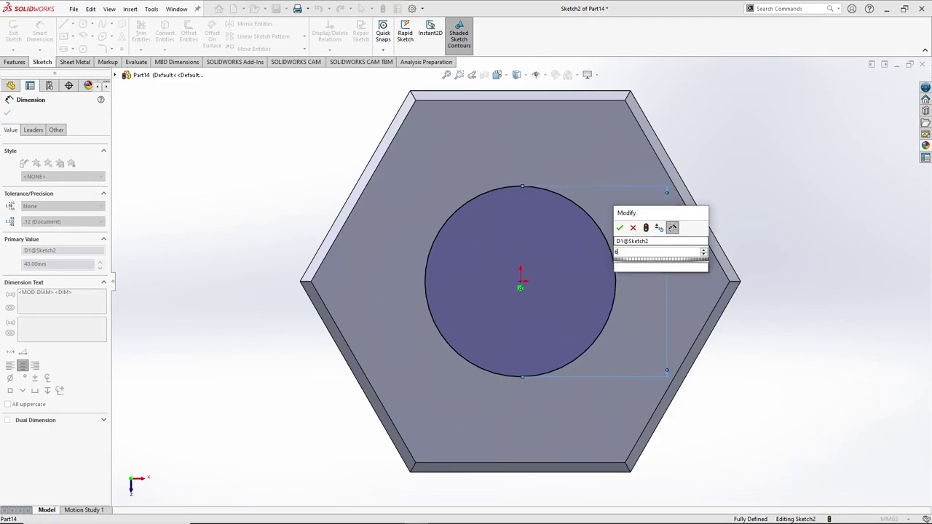
key(Return)
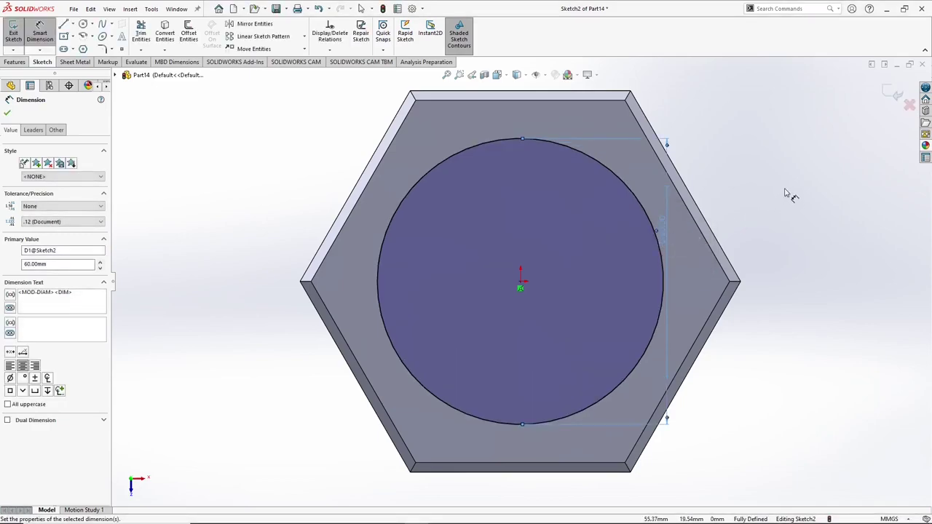
key(Escape)
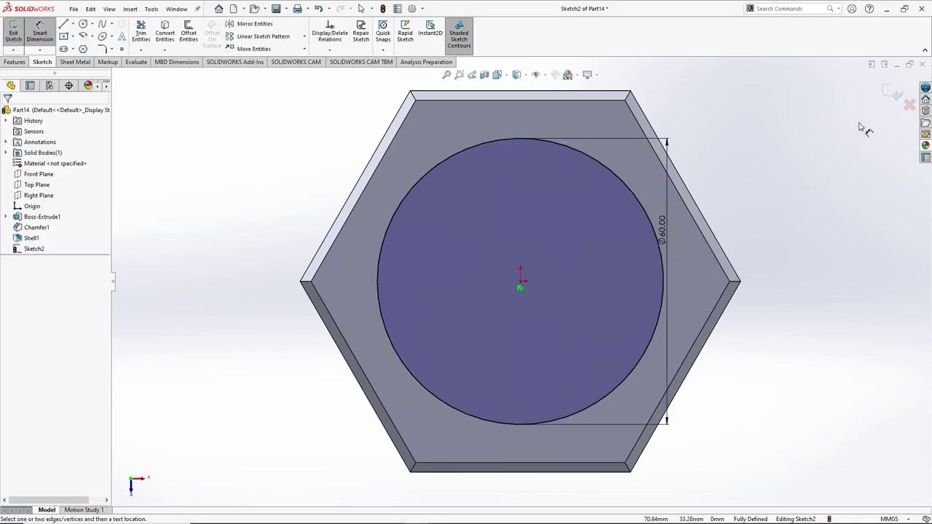
Draw a smaller circle centred on the origin inside the 60 mm circle and dimension its diameter to 30 mm.
click(83, 24)
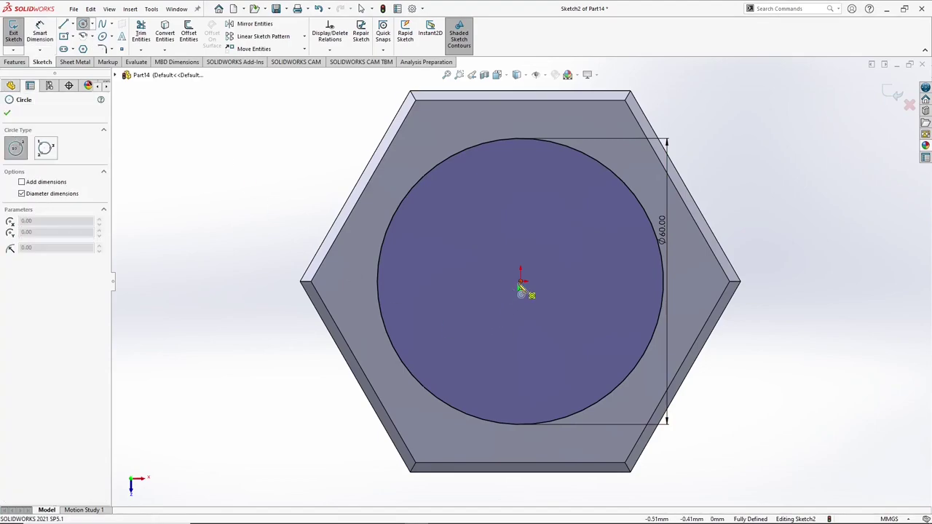
click(520, 286)
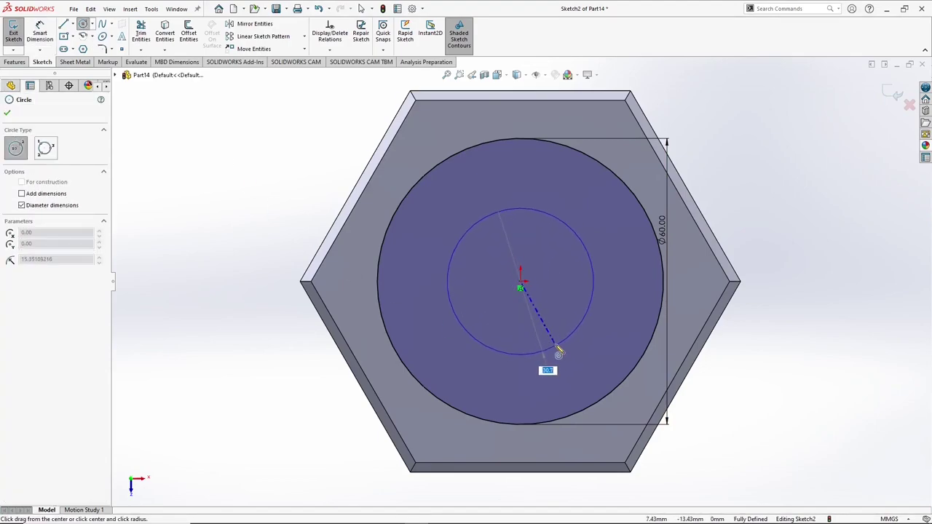
click(558, 353)
right_click(568, 311)
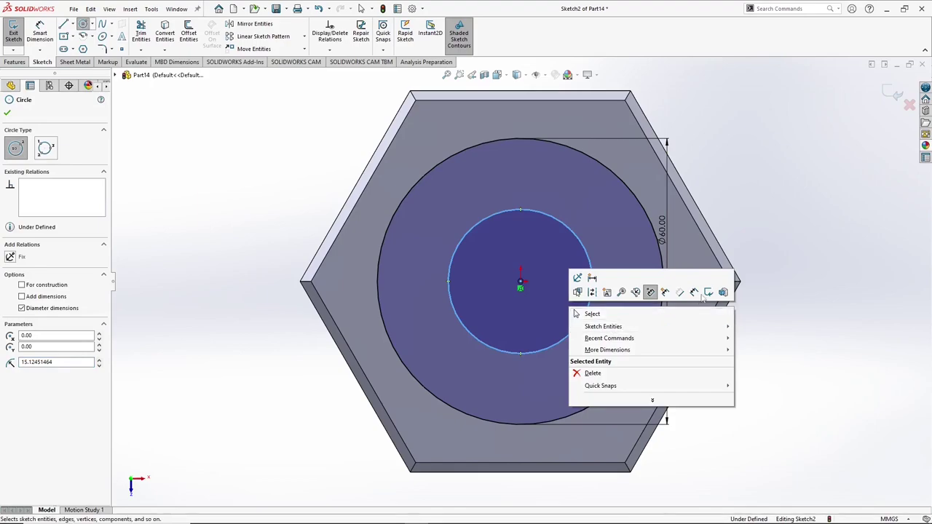
click(650, 292)
click(590, 275)
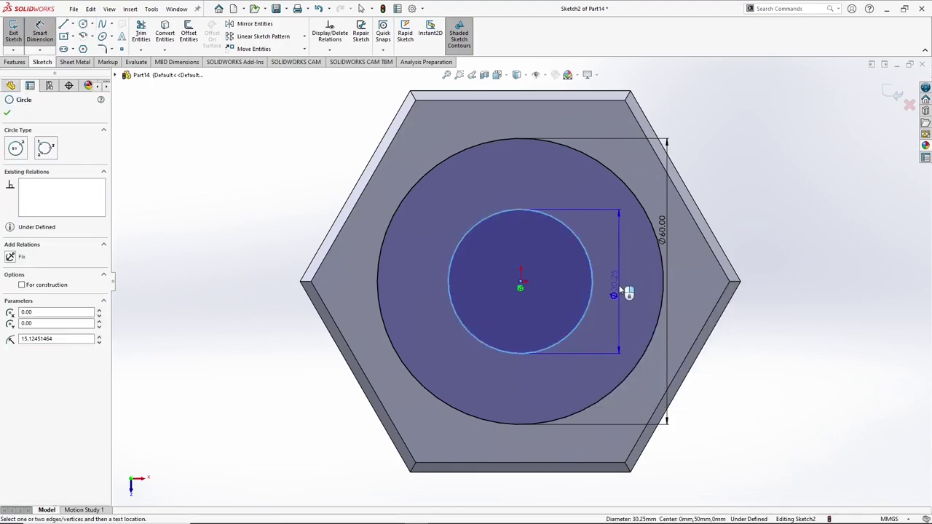
click(620, 292)
text(30)
key(Return)
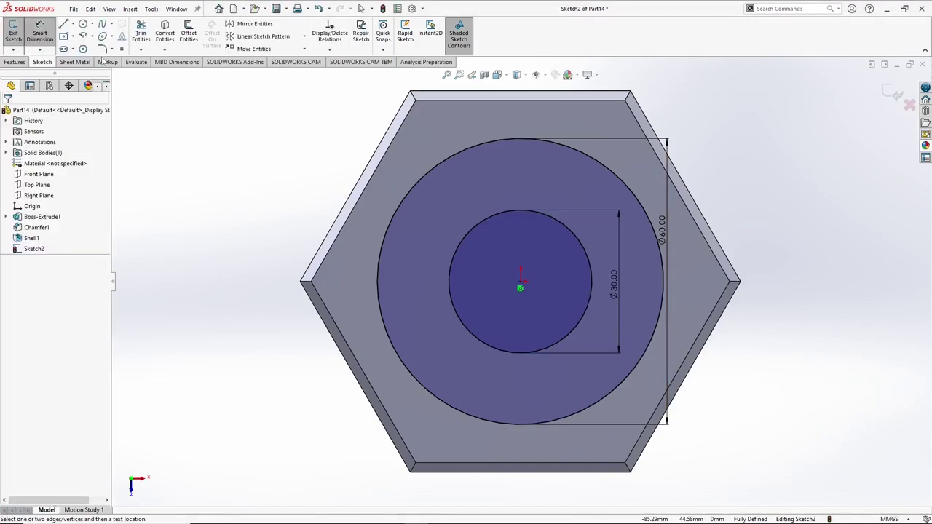
Draw a horizontal chord about 26 mm long across the upper half of the 30 mm circle.
click(63, 25)
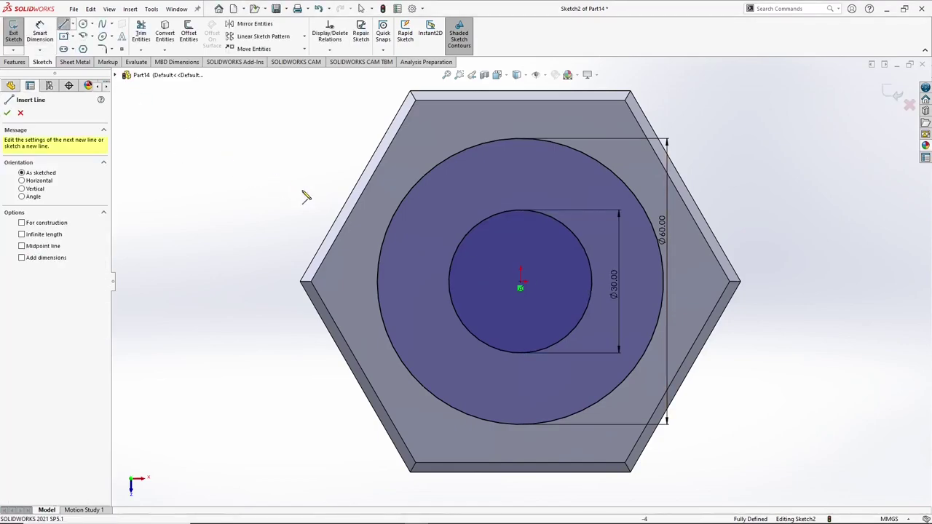
click(462, 243)
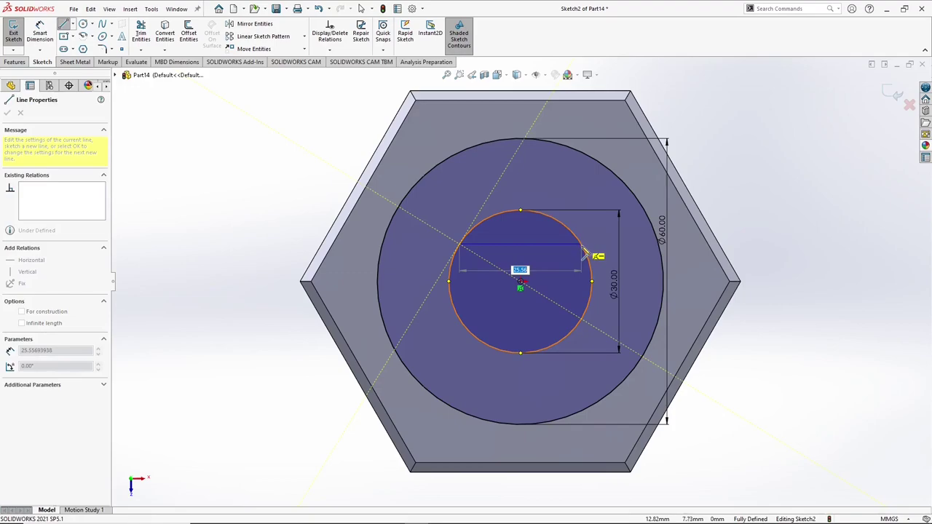
click(580, 244)
key(Escape)
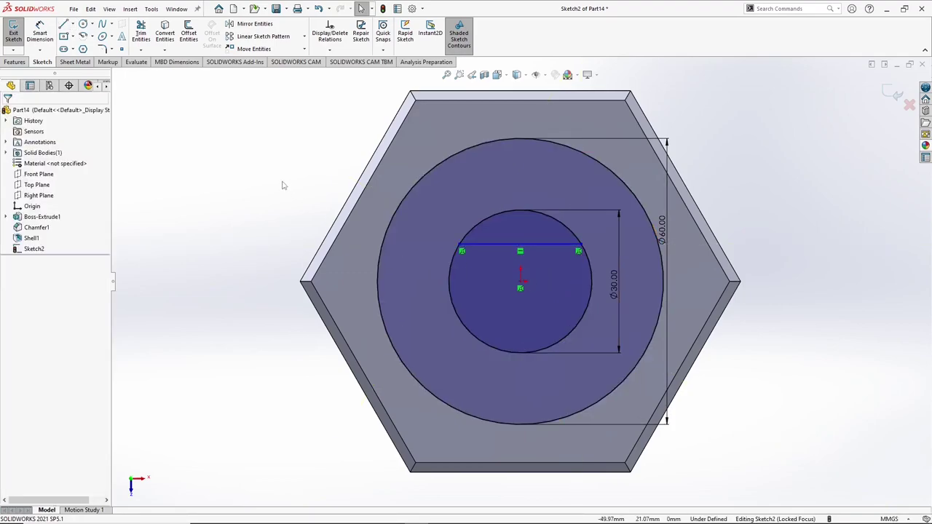
Dimension the distance from the horizontal chord to the origin to 12 mm.
click(41, 32)
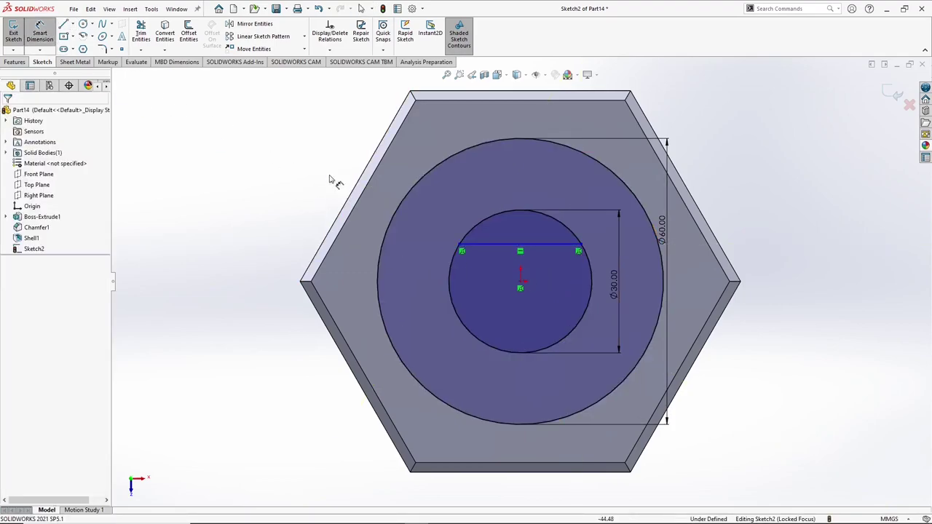
click(499, 249)
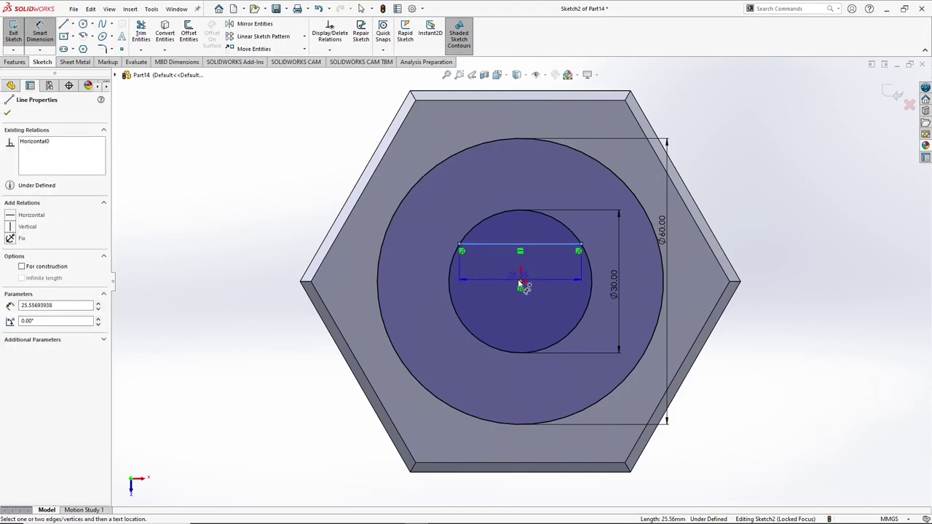
click(520, 281)
click(428, 262)
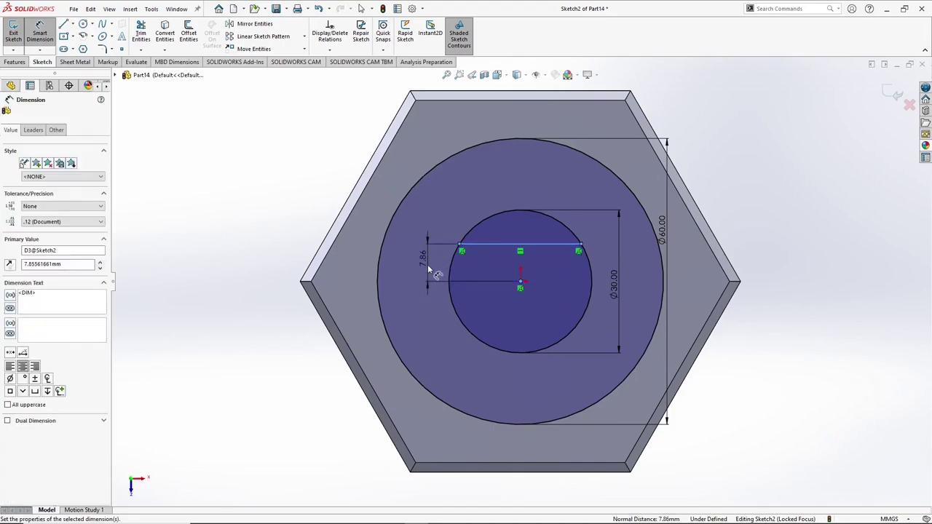
text(12)
key(Return)
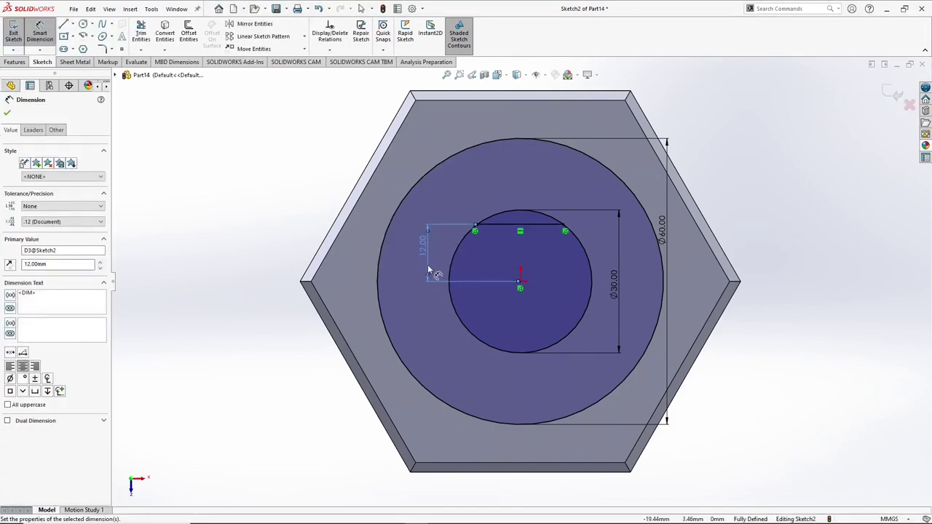
Trim away the arc of the 30 mm circle above the chord, leaving a D-shaped profile.
click(140, 33)
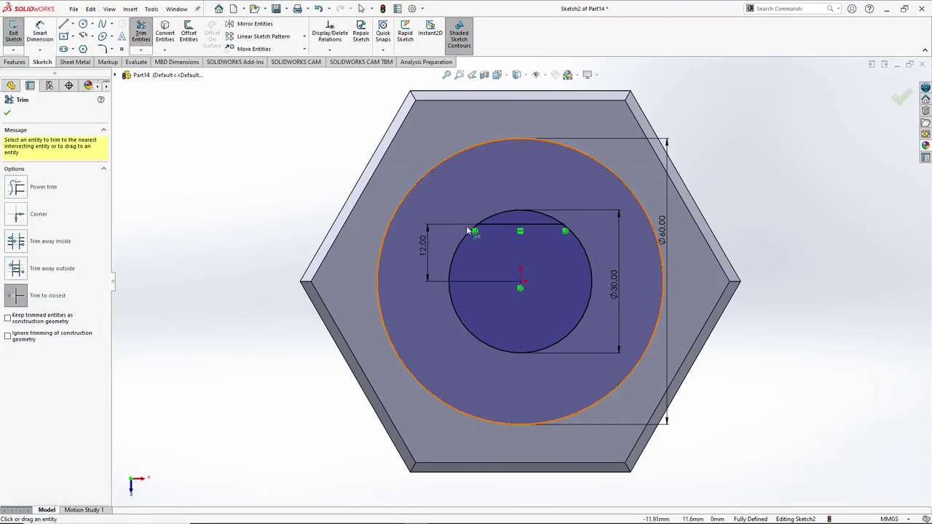
click(500, 220)
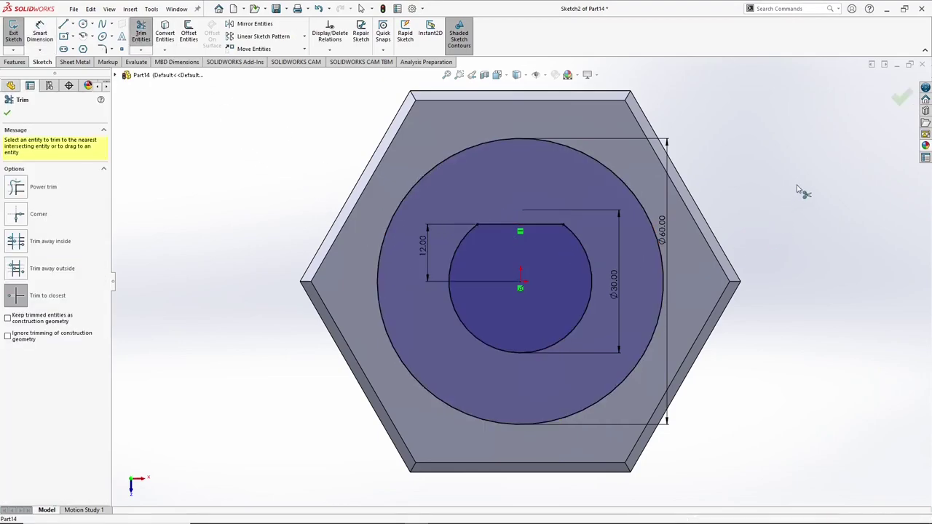